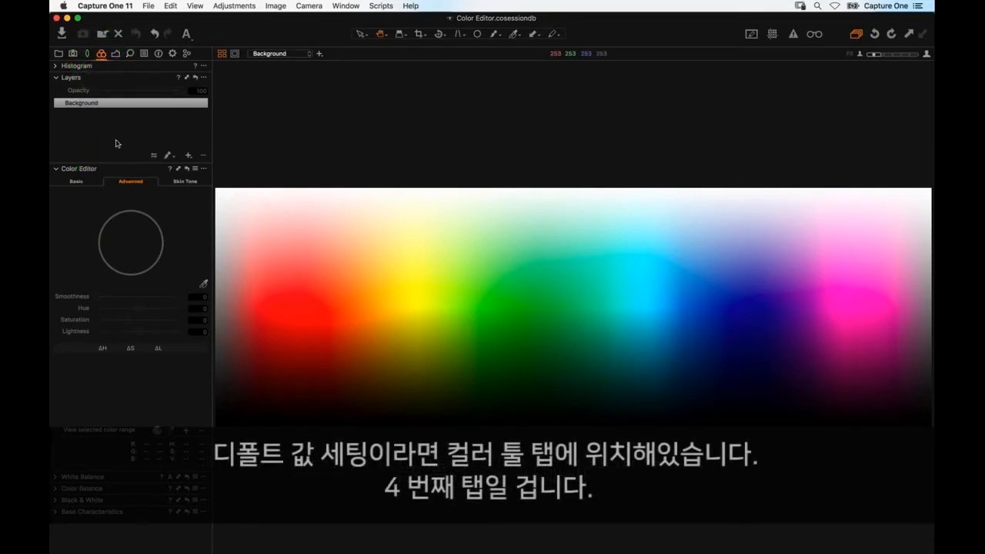
Look through the Color Editor's Basic, Advanced and Skin Tone modes, finishing in the Advanced mode.
left_click(80, 186)
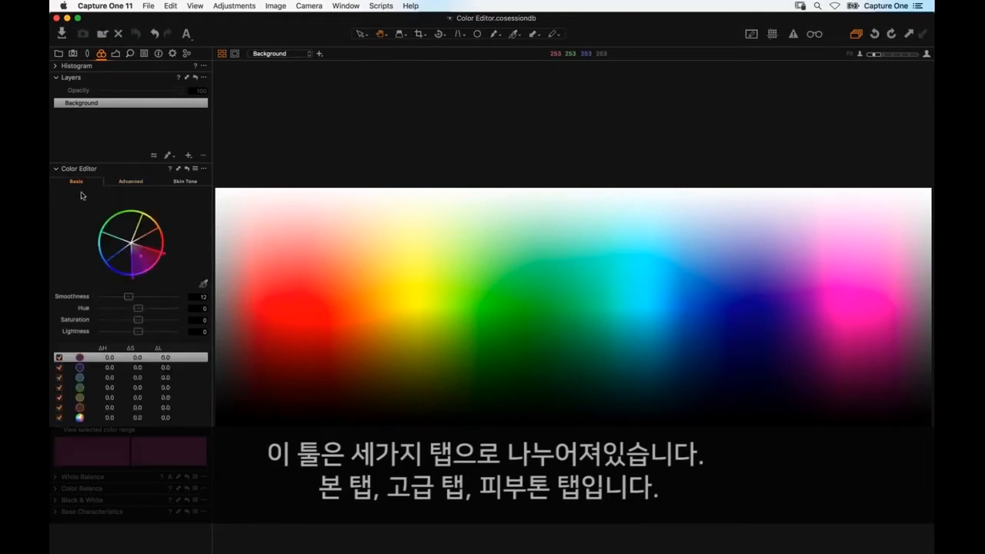
left_click(130, 181)
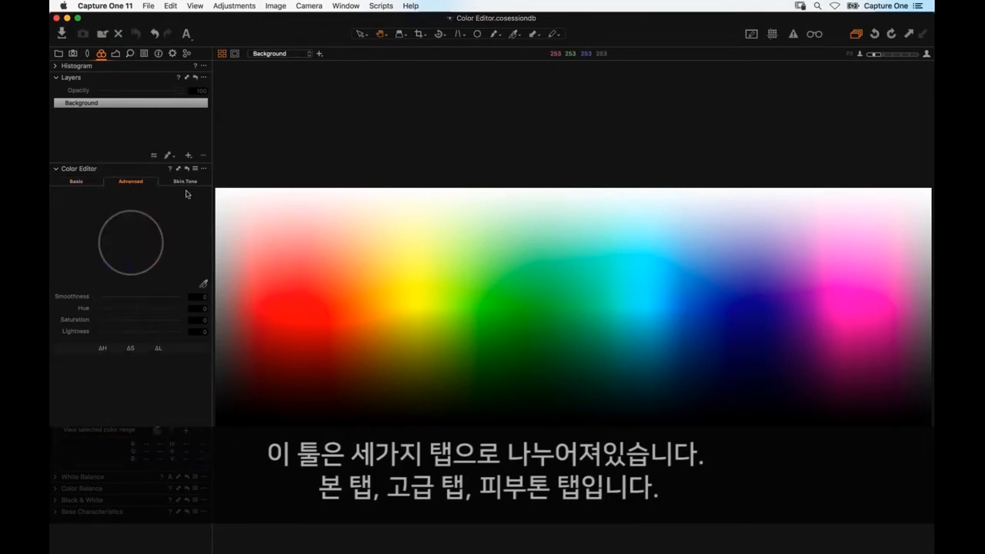
left_click(184, 183)
left_click(127, 183)
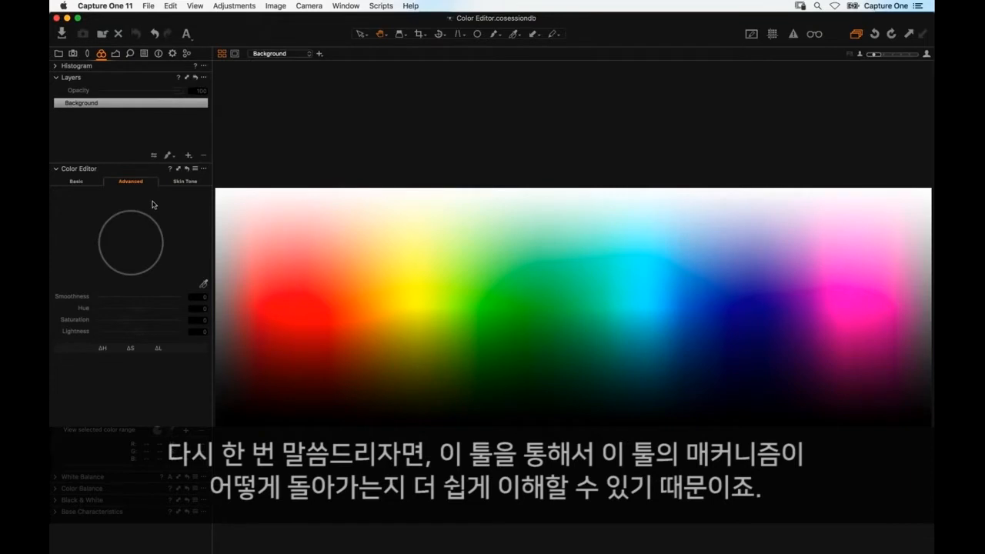
left_click(77, 182)
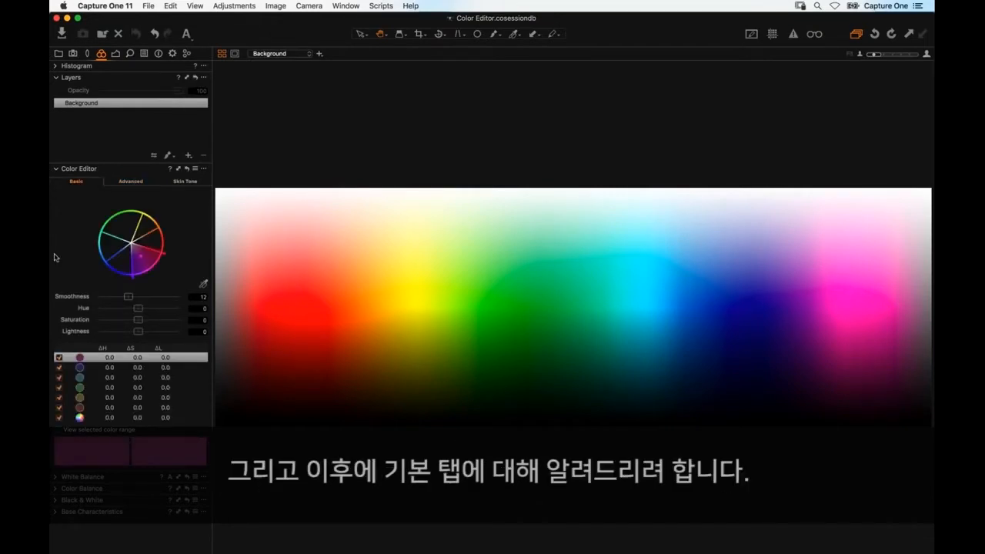
left_click(128, 183)
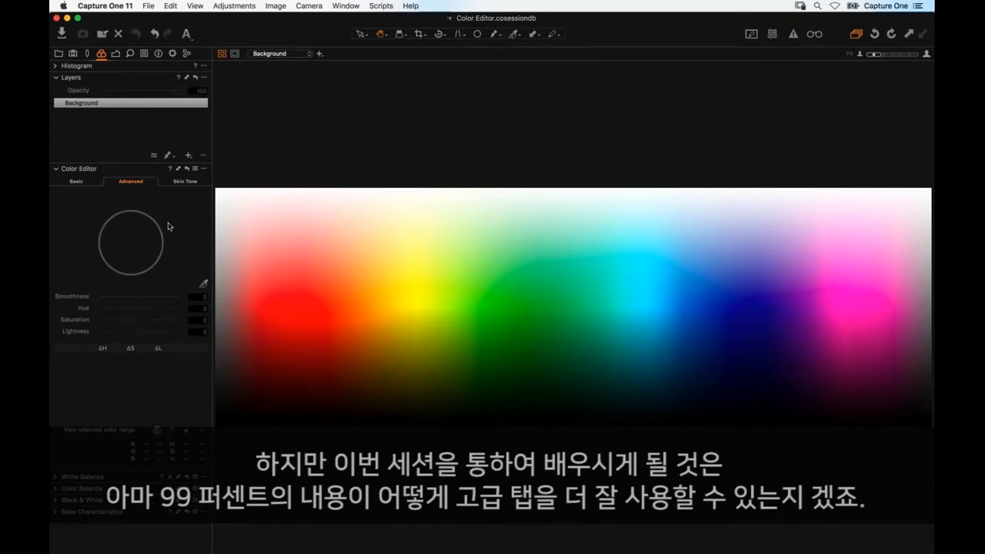
left_click(135, 194)
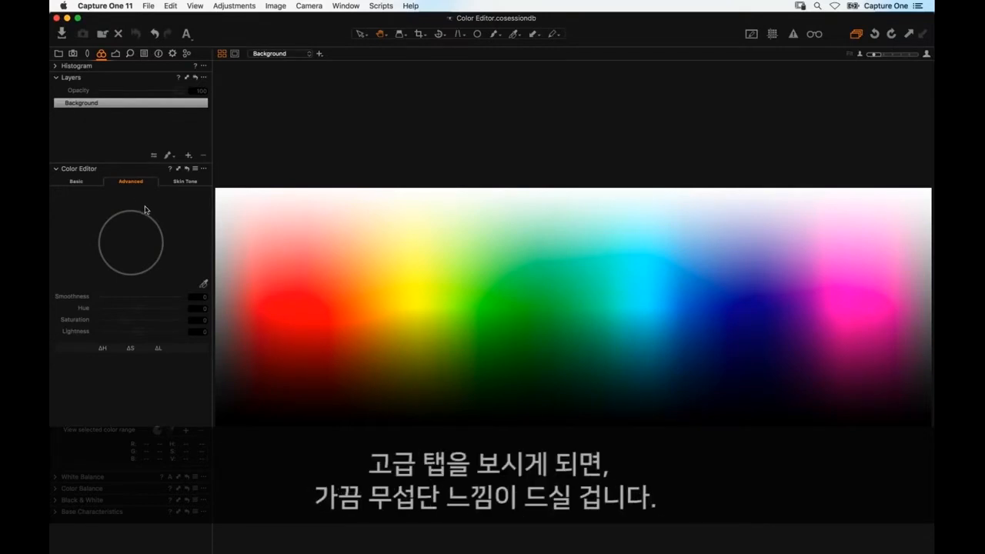
left_click(145, 210)
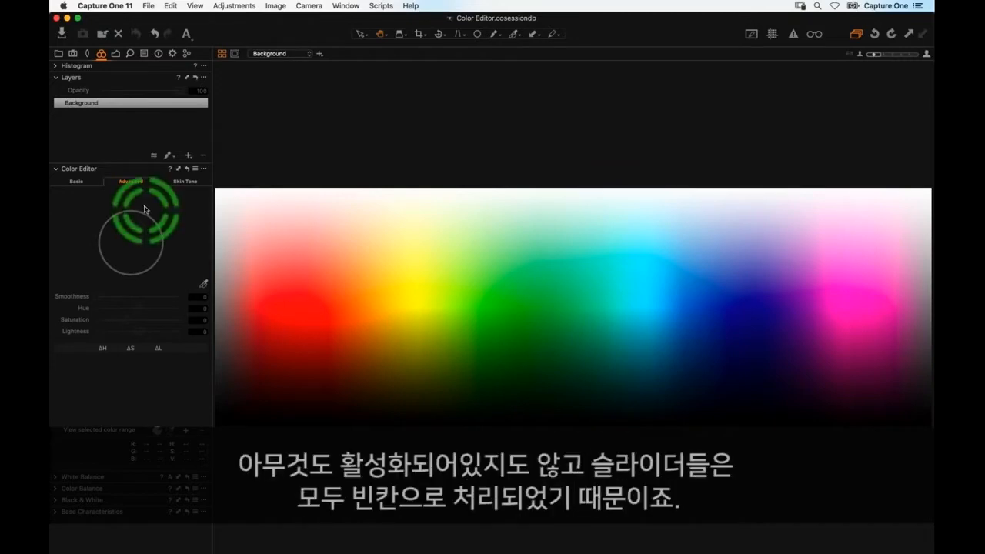
left_click(131, 343)
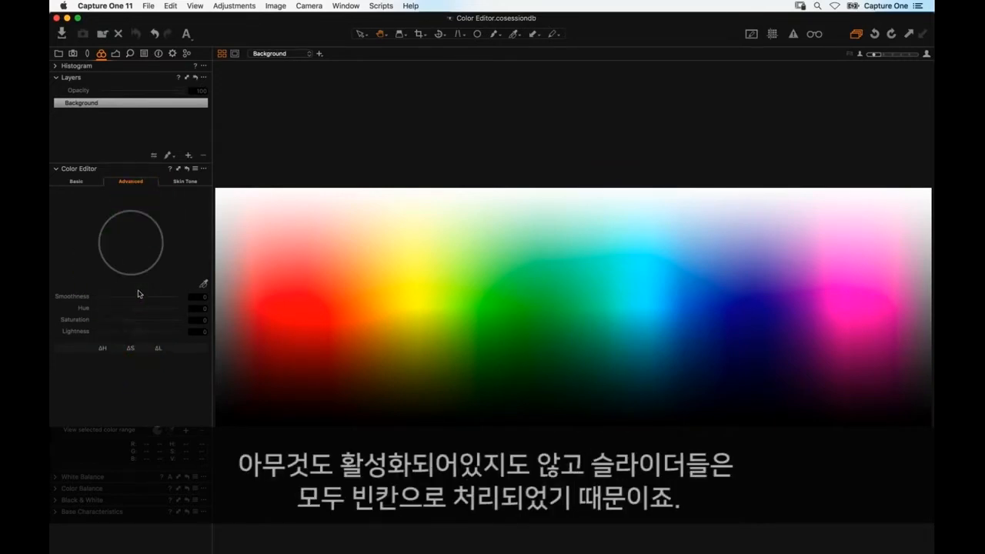
left_click(135, 259)
left_click(102, 266)
left_click(141, 287)
left_click(170, 274)
left_click(168, 271)
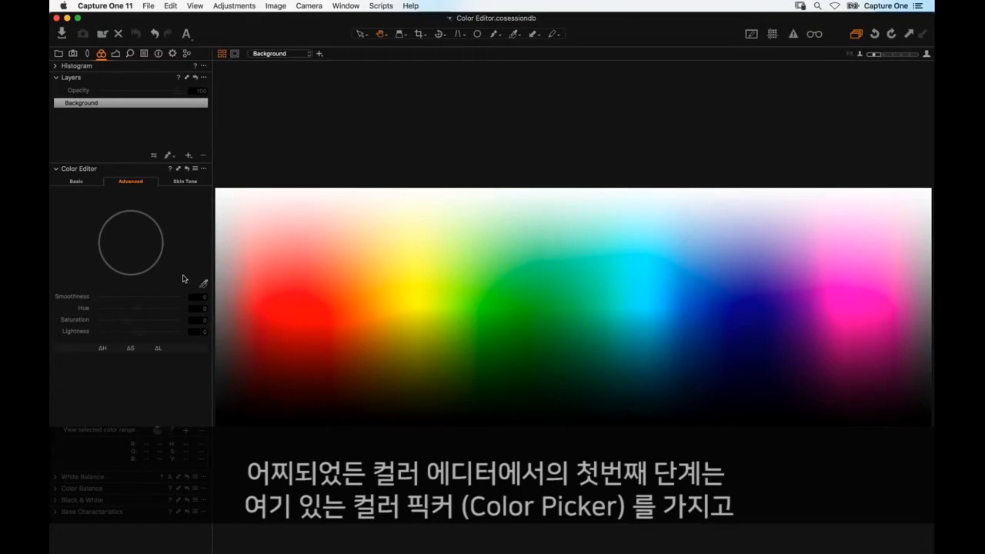
Sample the yellow area of the gradient with the Color Picker and enable viewing of the selected color range.
left_click(204, 286)
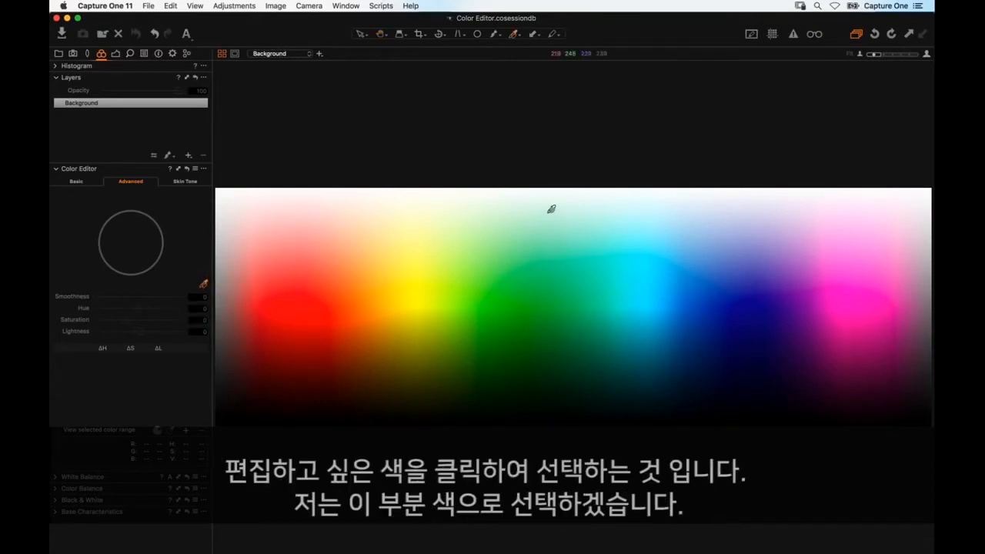
left_click(428, 277)
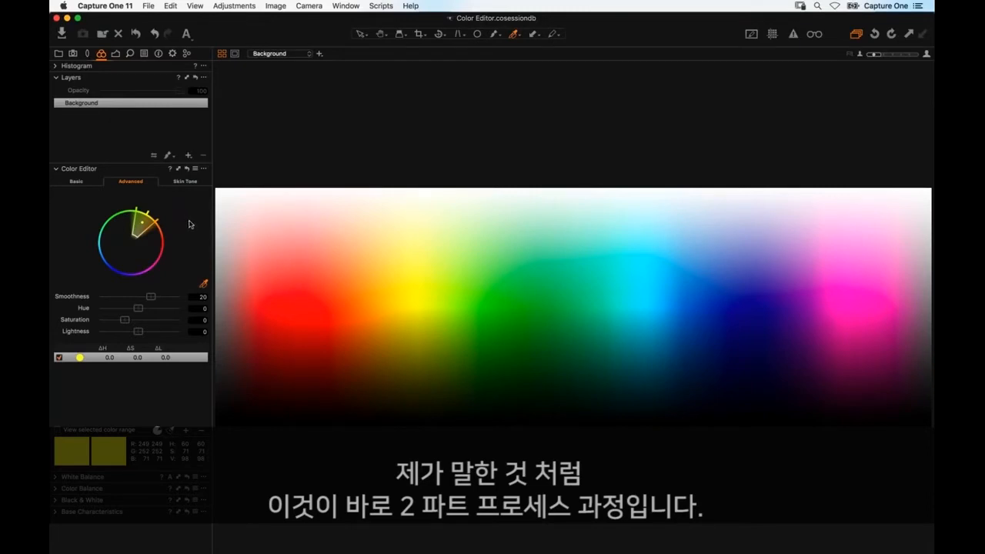
left_click(144, 208)
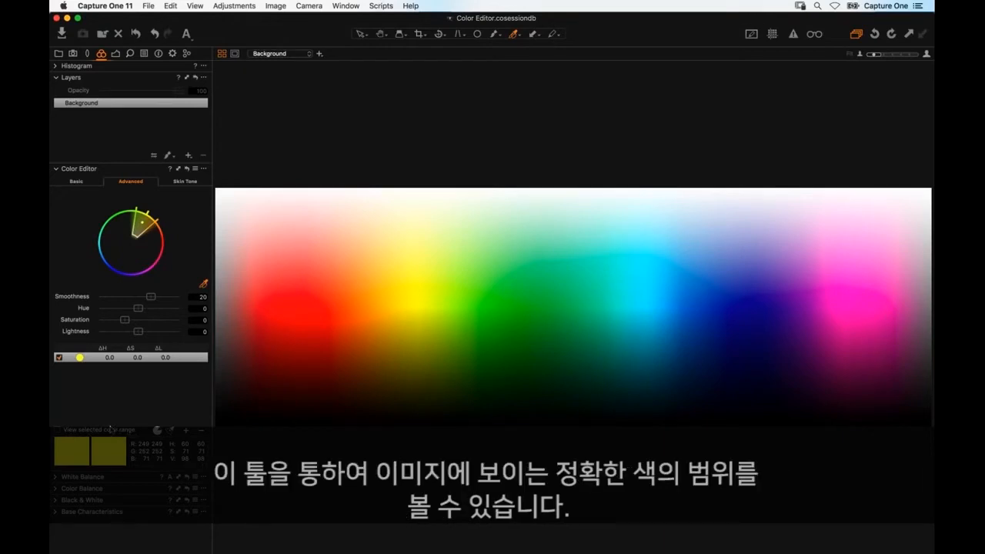
left_click(65, 433)
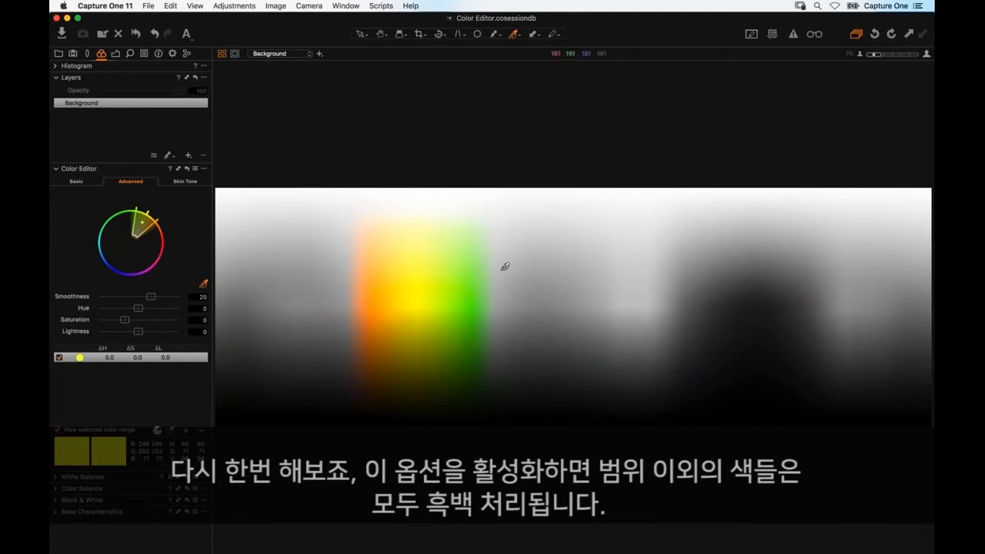
left_click(418, 228)
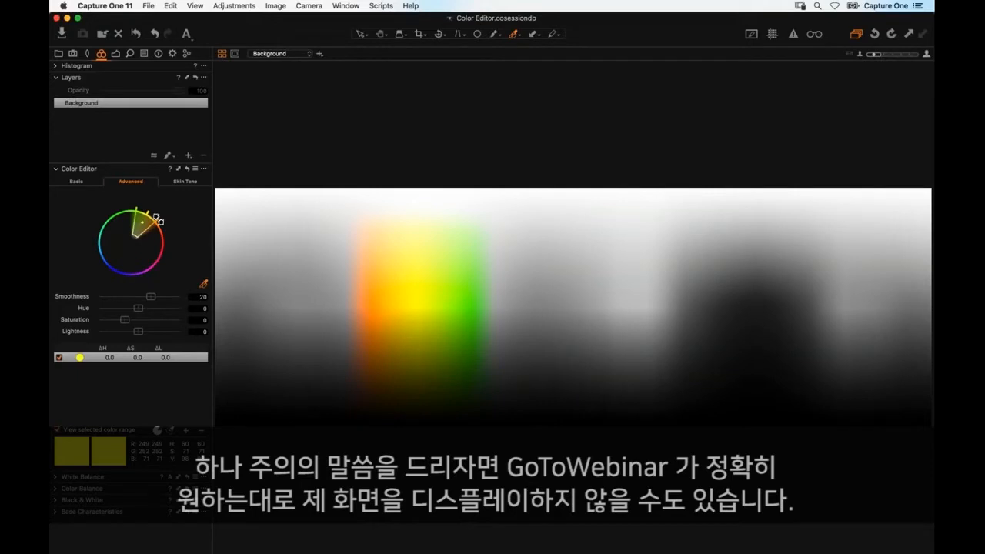
Adjust the yellow selection's hue range: test extending it into red, bring that edge back to orange, and trim the green edge slightly.
left_click(157, 219)
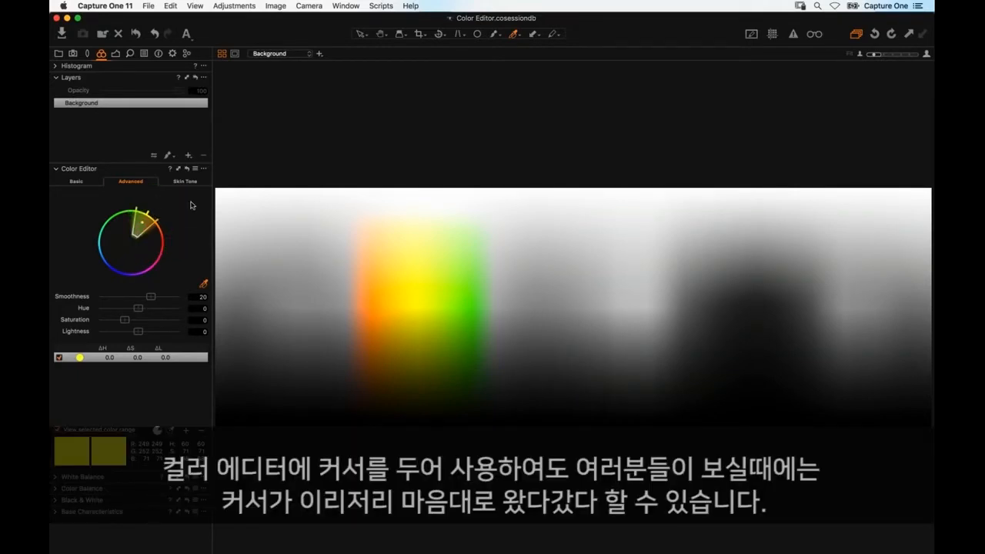
left_click(185, 259)
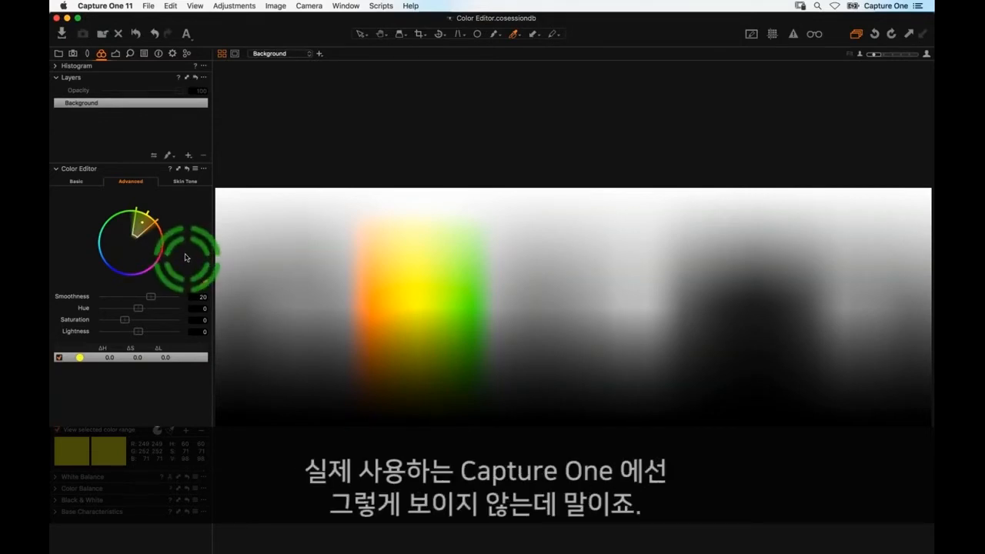
left_click(164, 221)
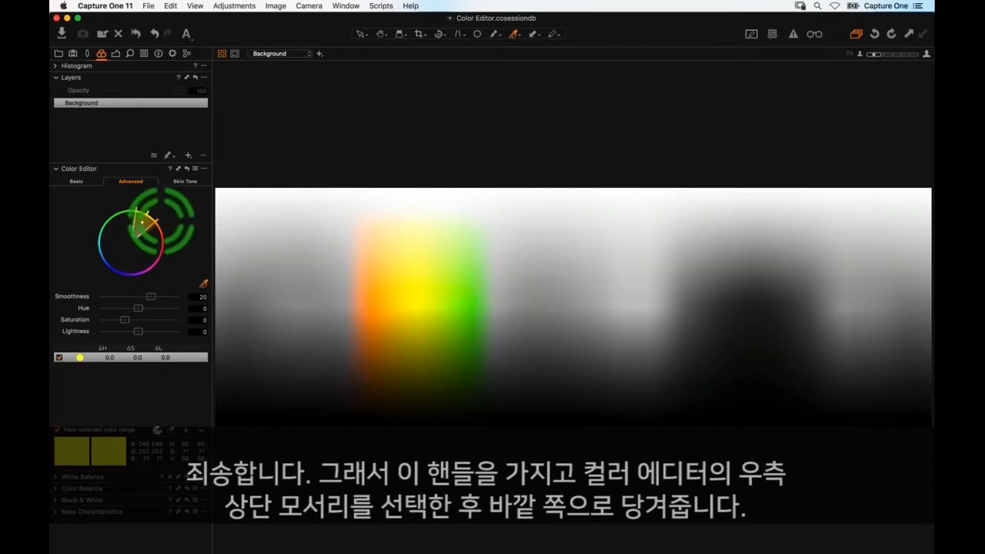
left_click_drag(159, 221, 163, 240)
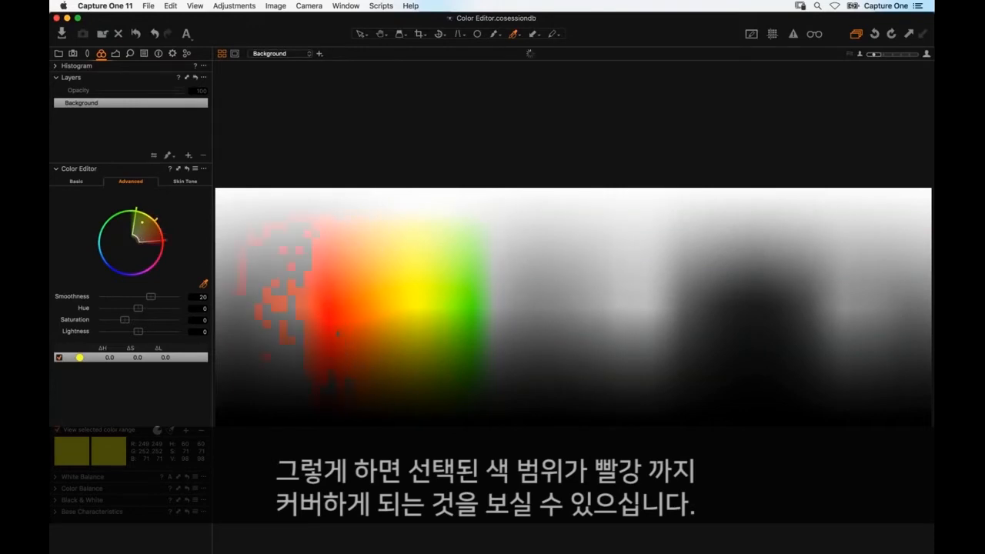
mouse_move(136, 209)
left_mouse_down()
mouse_move(105, 218)
mouse_move(98, 259)
mouse_move(114, 211)
mouse_move(140, 209)
left_mouse_up()
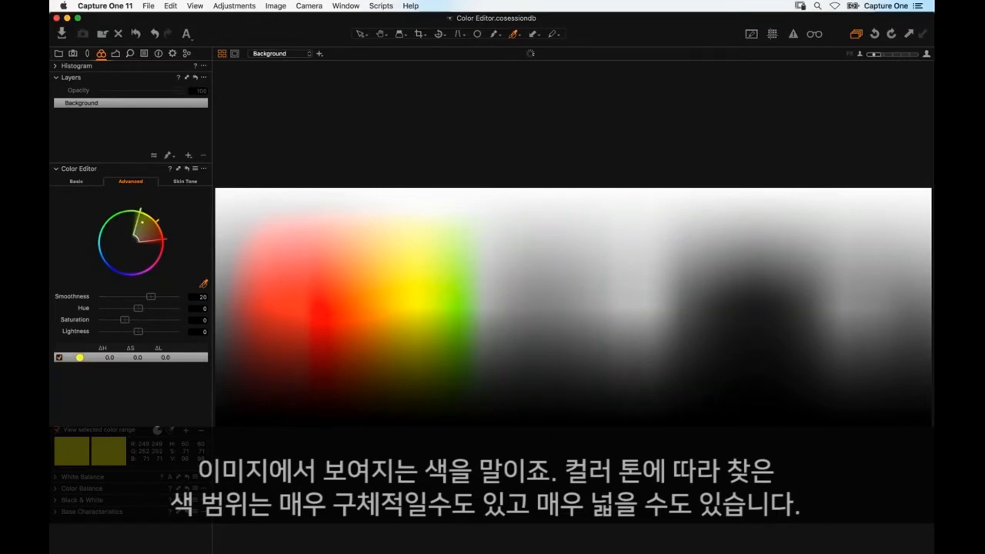
left_click_drag(163, 241, 158, 222)
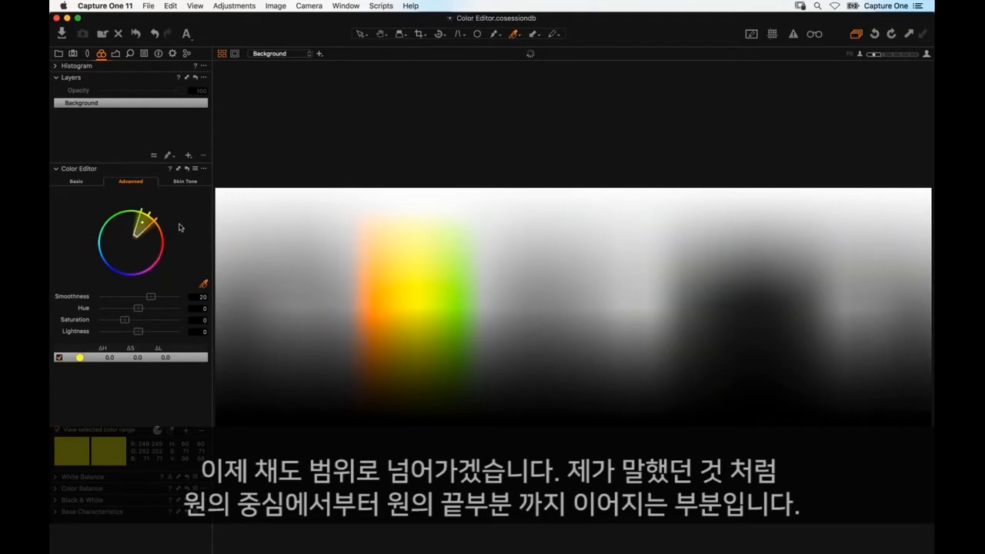
Narrow the selection's saturation range at its inner and outer edges, and span it back across the full saturation range.
mouse_move(133, 243)
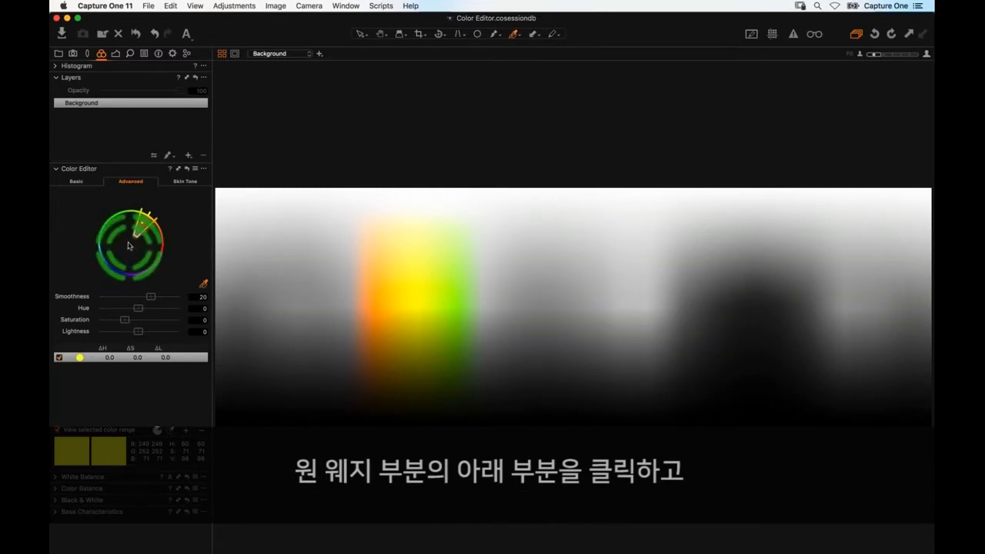
left_click_drag(137, 235, 143, 227)
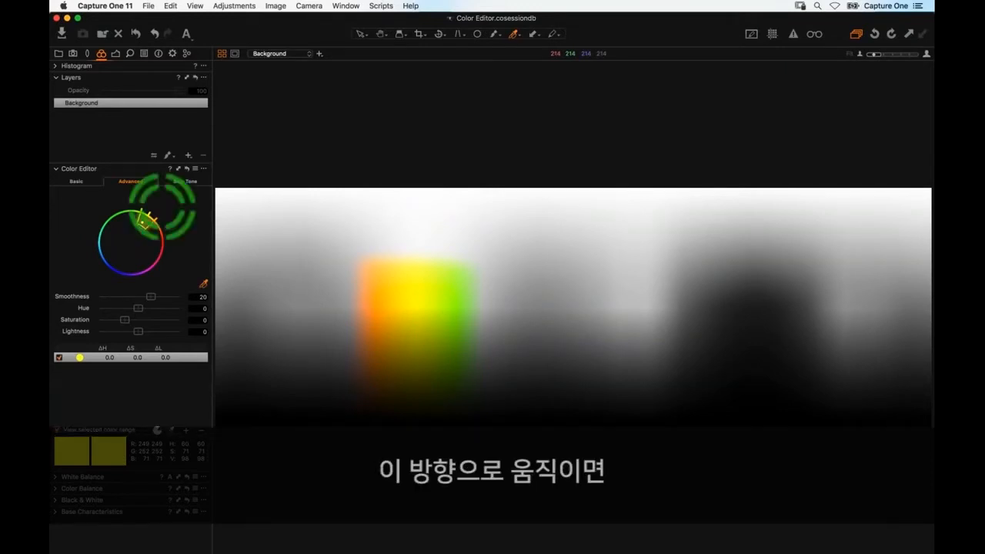
left_click_drag(147, 216, 143, 220)
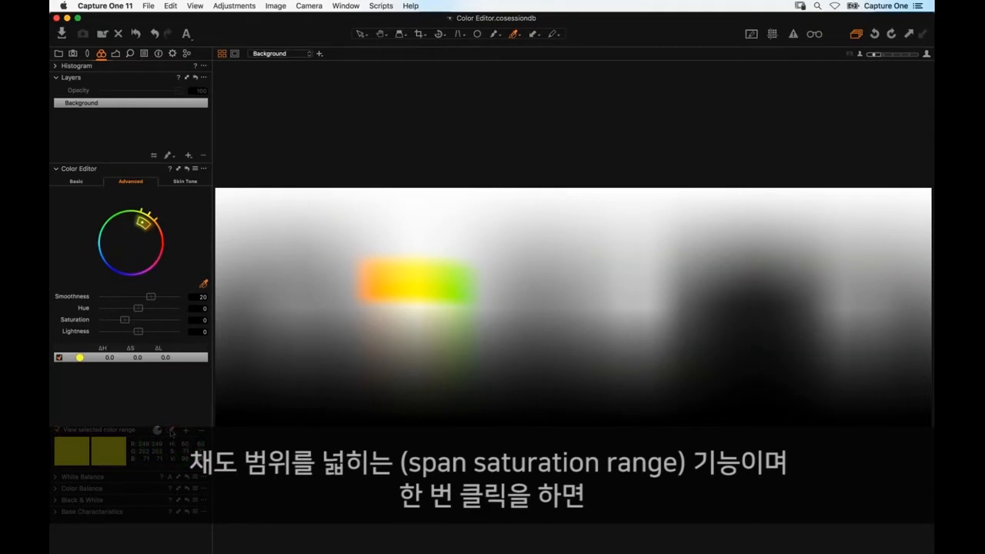
left_click(171, 432)
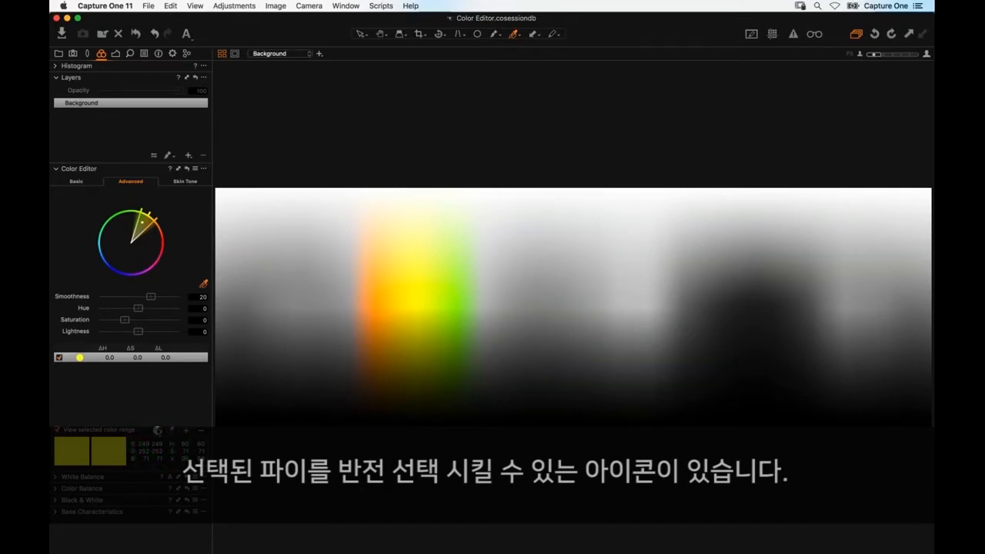
Test inverting the selected slice and restore it, and narrow its saturation range around the picked yellow.
left_click(158, 432)
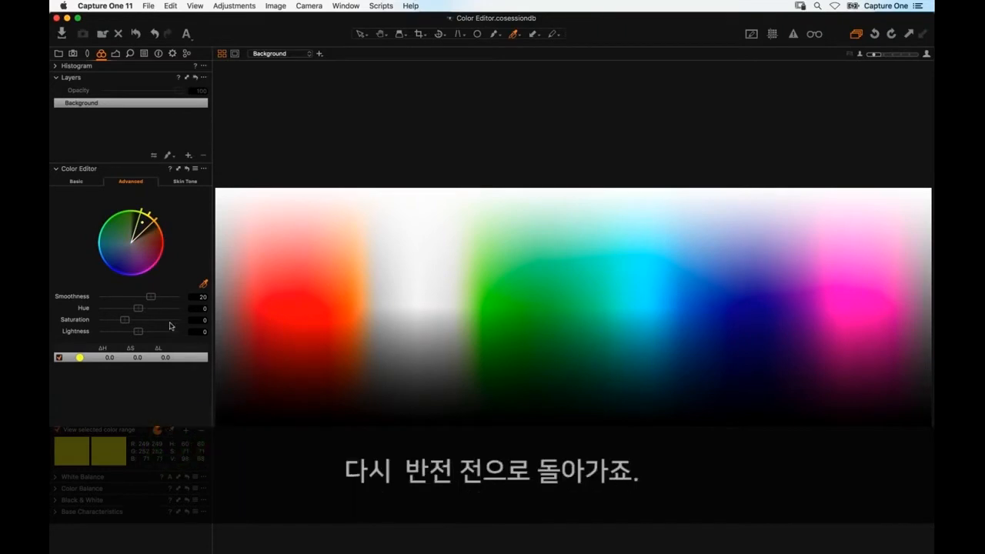
left_click(157, 432)
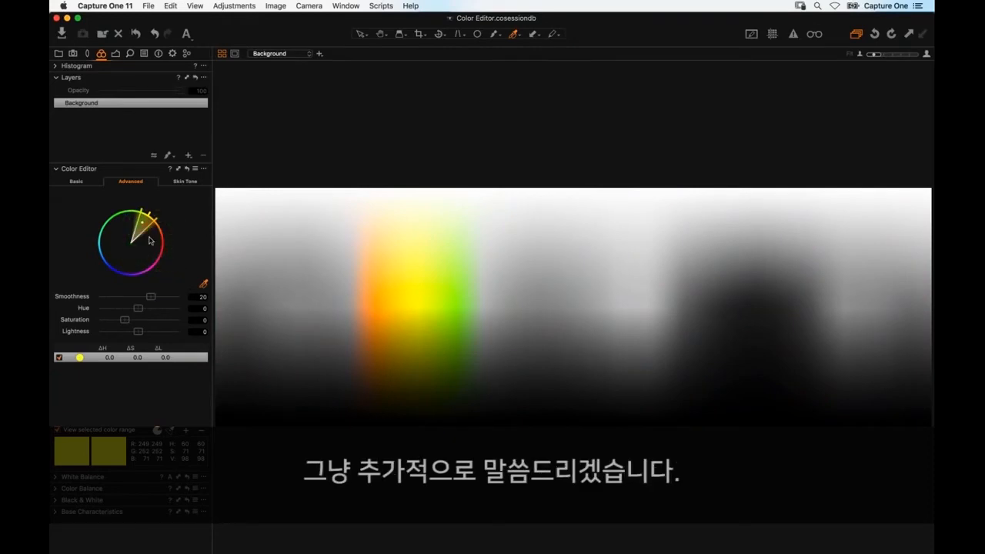
left_click_drag(131, 242, 146, 219)
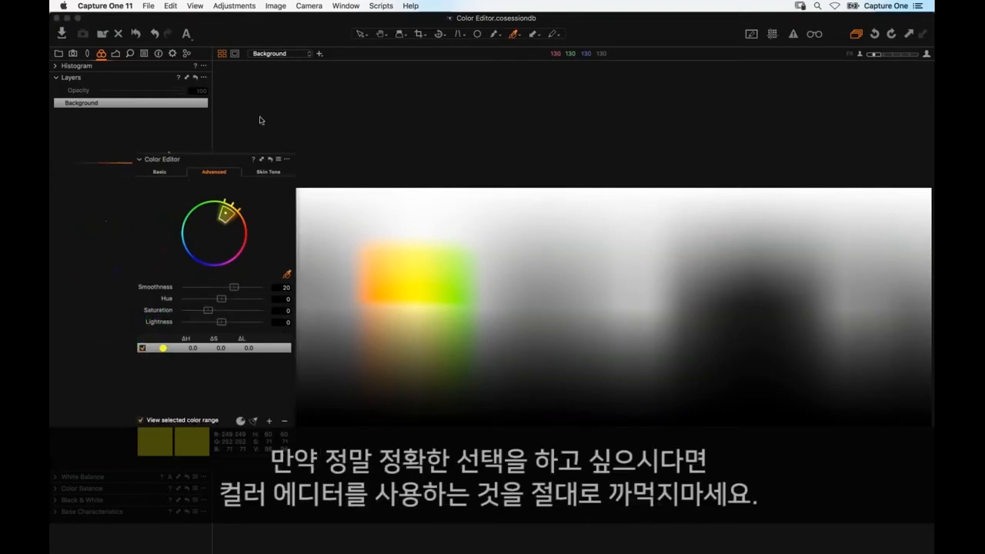
Detach the Color Editor as a floating tool, enlarge it, and place it over the tool column clear of the yellow area.
left_click_drag(95, 170, 269, 74)
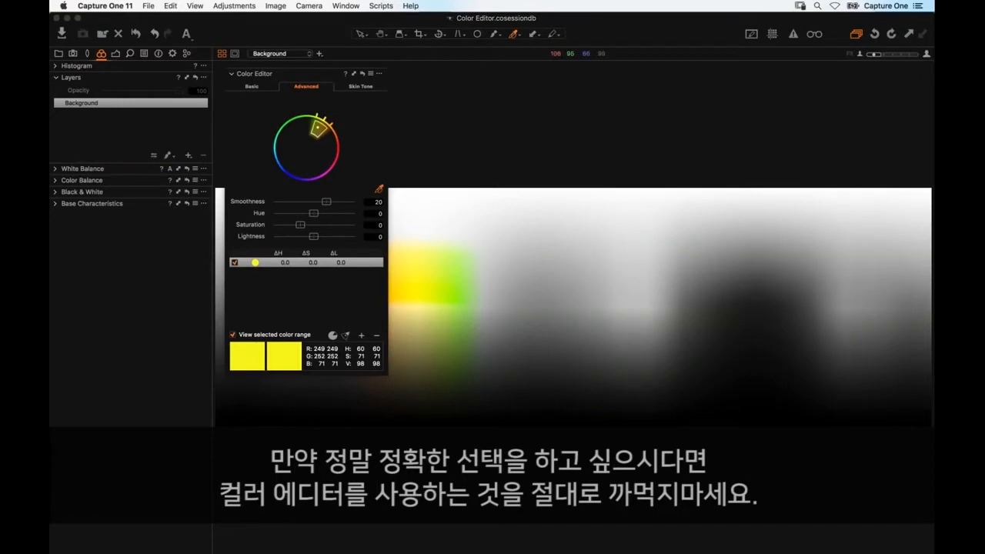
left_click_drag(387, 374, 554, 505)
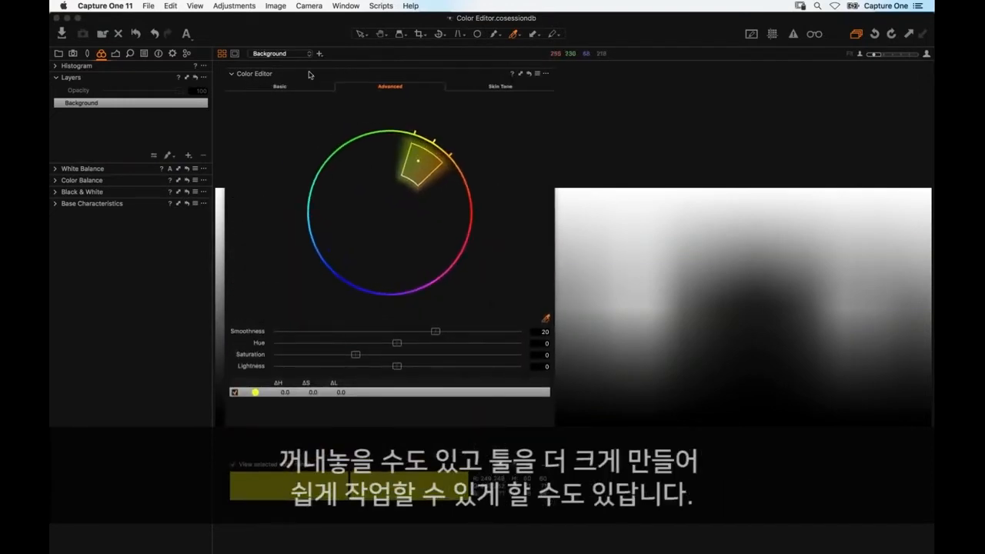
left_click_drag(310, 75, 133, 22)
double_click(134, 21)
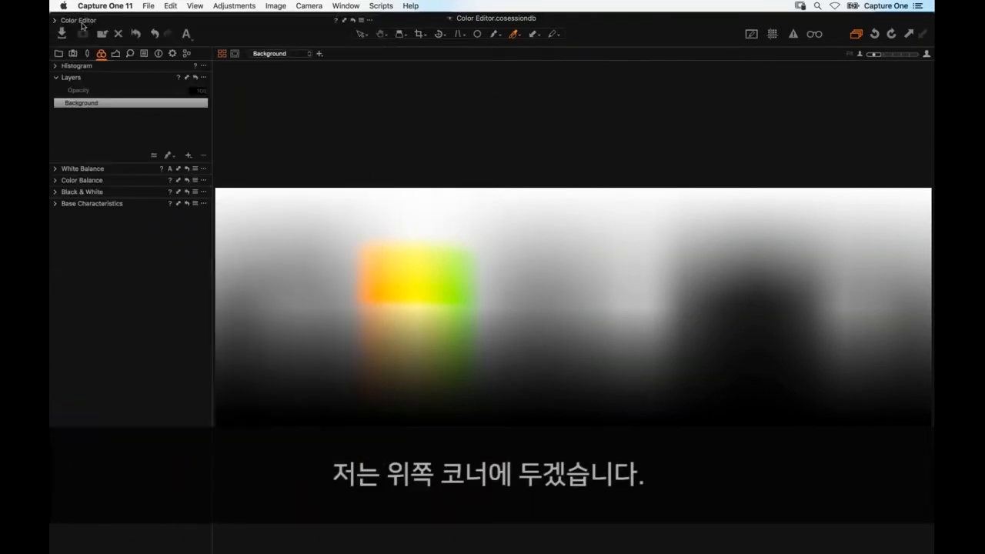
double_click(82, 22)
left_click_drag(377, 451, 316, 450)
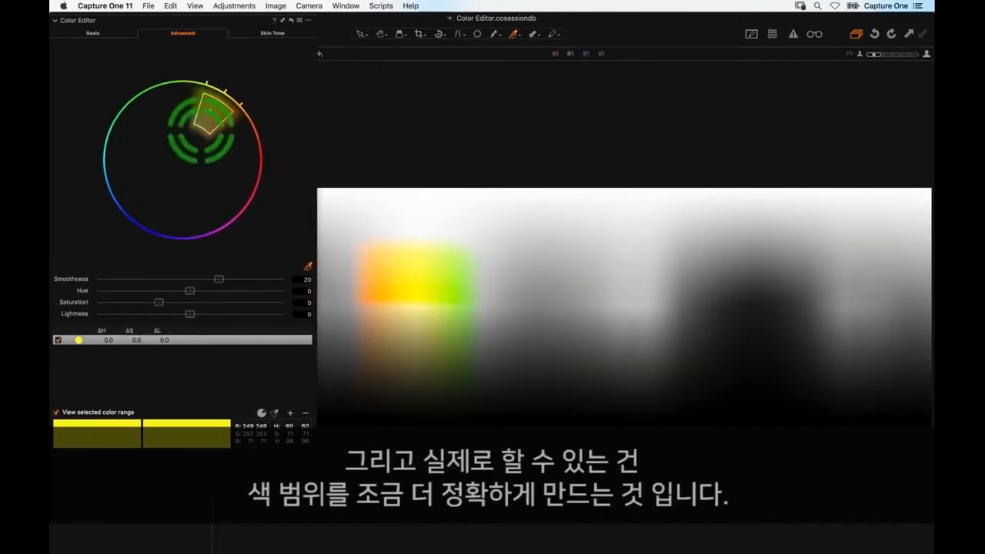
Tighten the hue and saturation range to a small area around the picked yellow and reduce Smoothness to 1.
left_click_drag(201, 128, 206, 107)
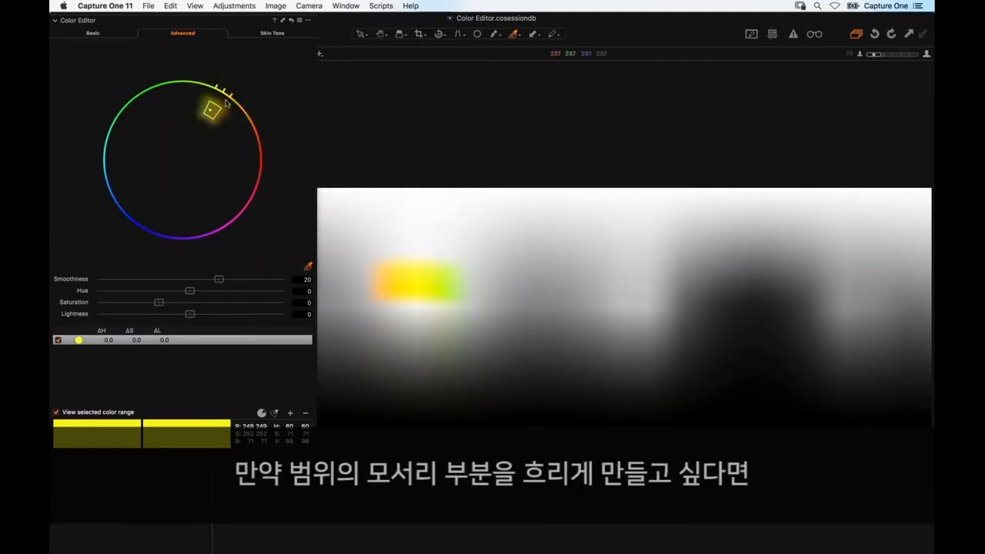
left_click(229, 282)
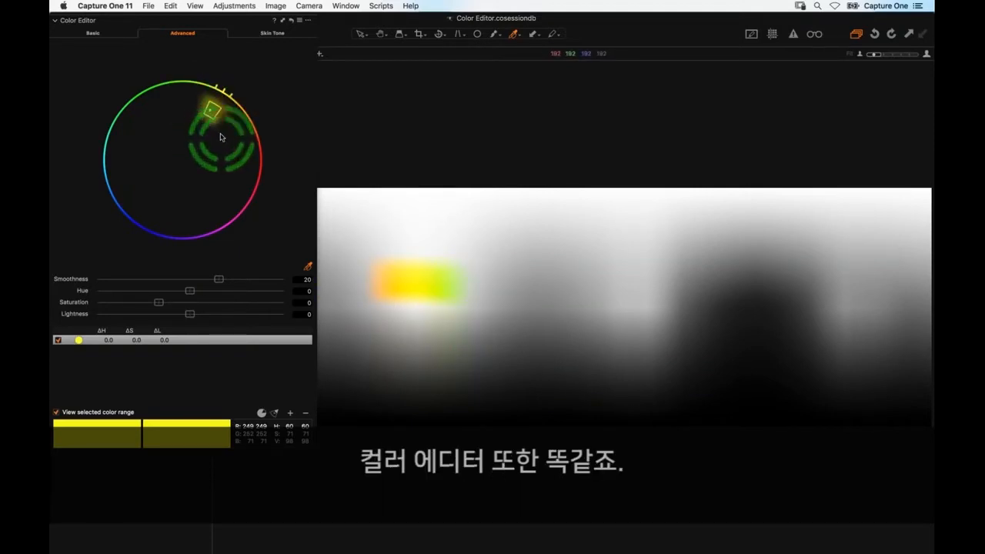
left_click_drag(217, 282, 148, 281)
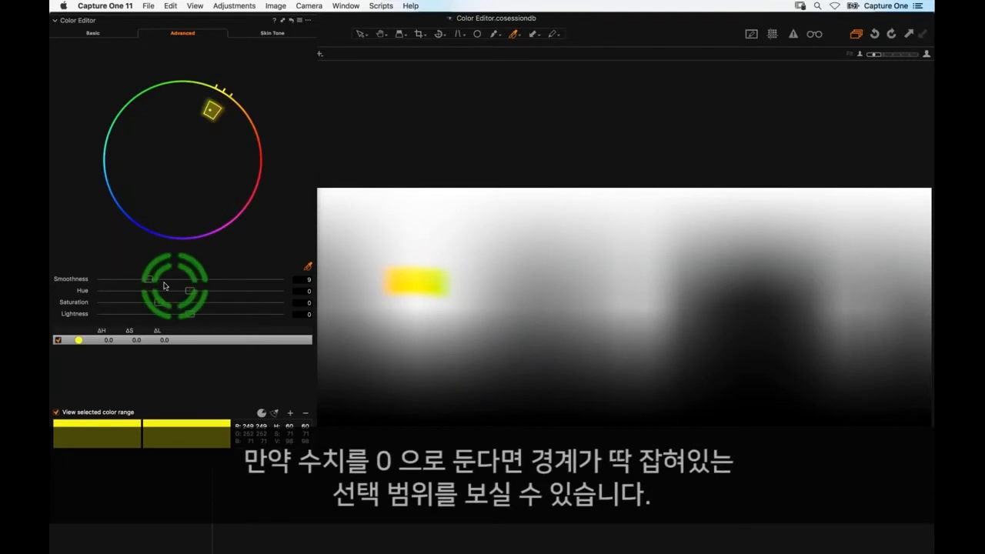
left_click_drag(149, 279, 54, 289)
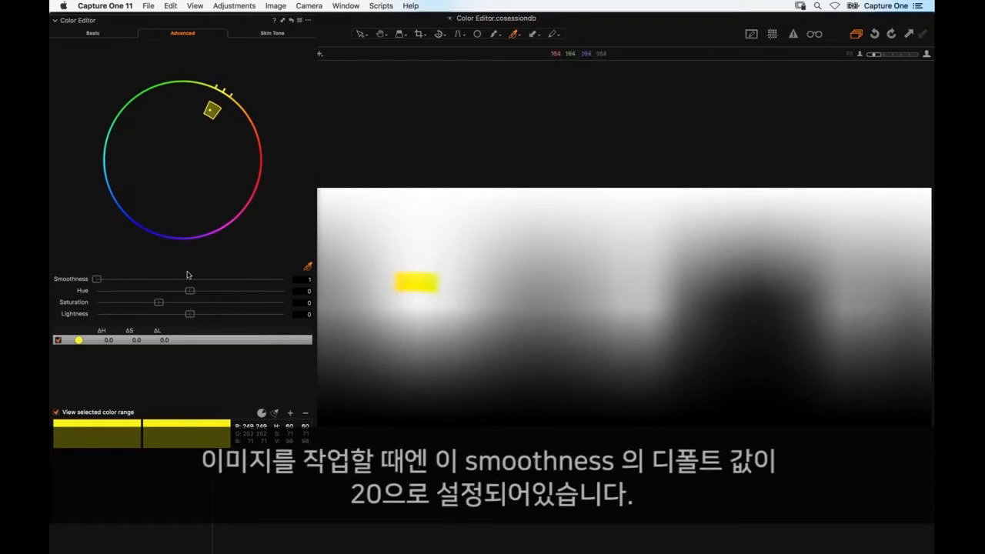
Try different Smoothness values on the selected yellow range: about 15.1, 20 and 10.6.
left_click_drag(97, 278, 187, 278)
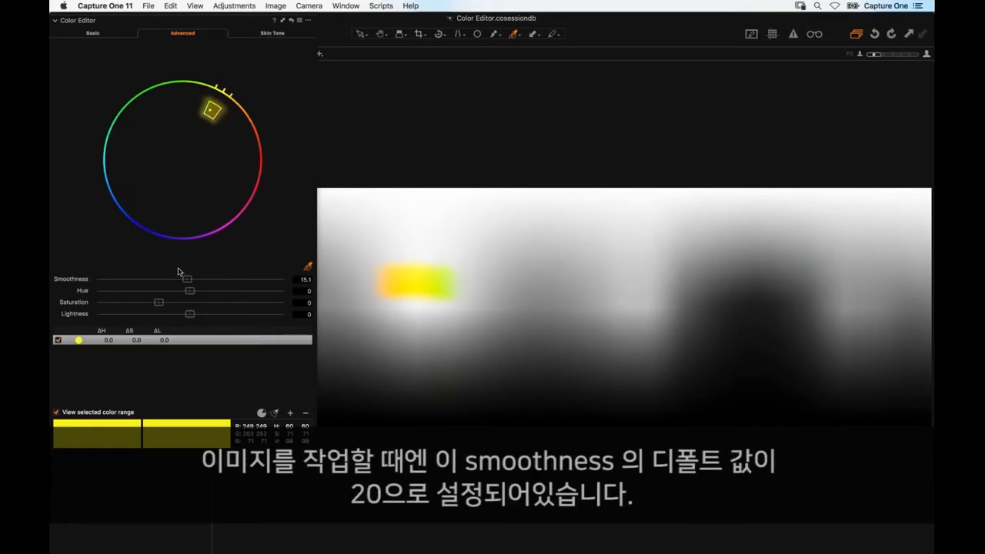
left_click(219, 279)
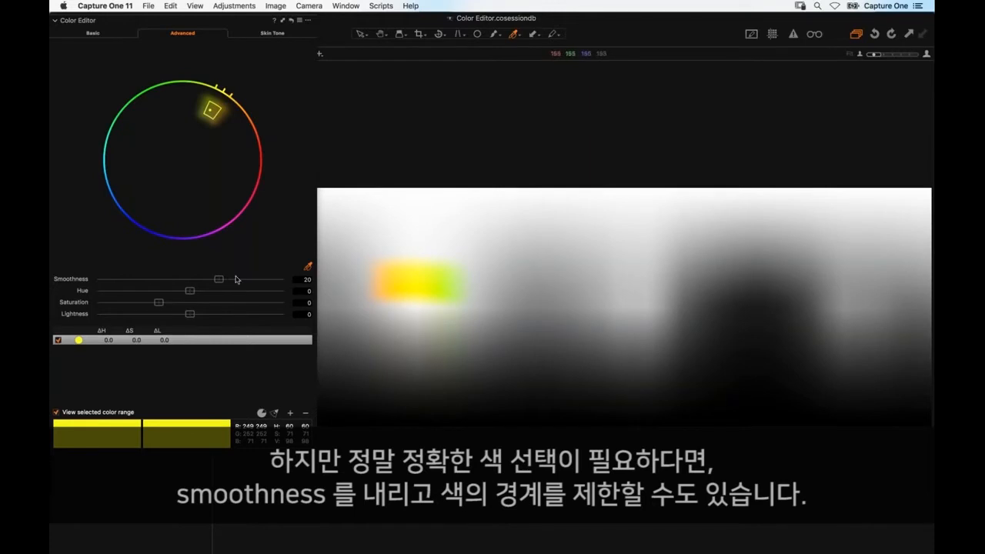
left_click_drag(219, 280, 158, 281)
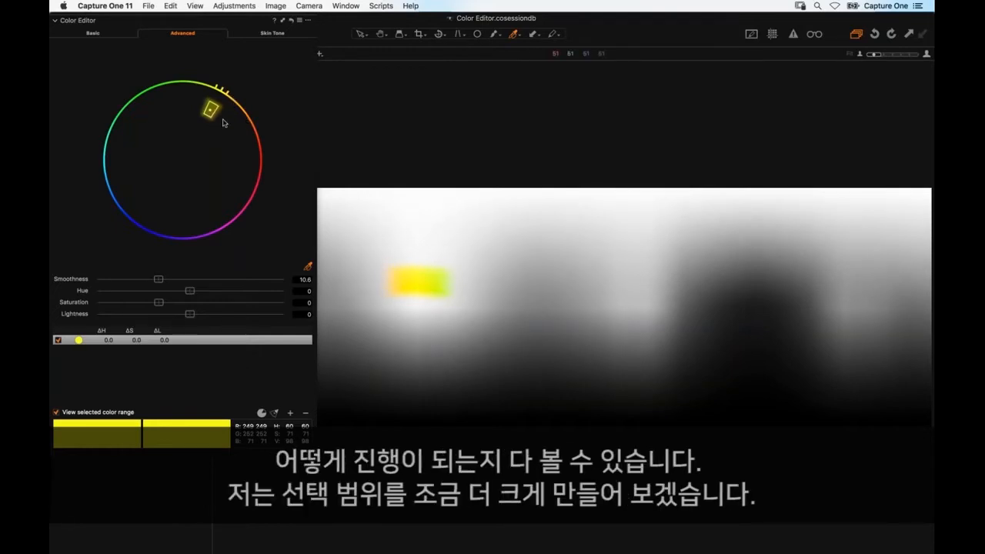
Widen the selection's hue and saturation range around the picked yellow, trim its orange and green edges, and set Smoothness to 20.
left_click_drag(207, 117, 217, 95)
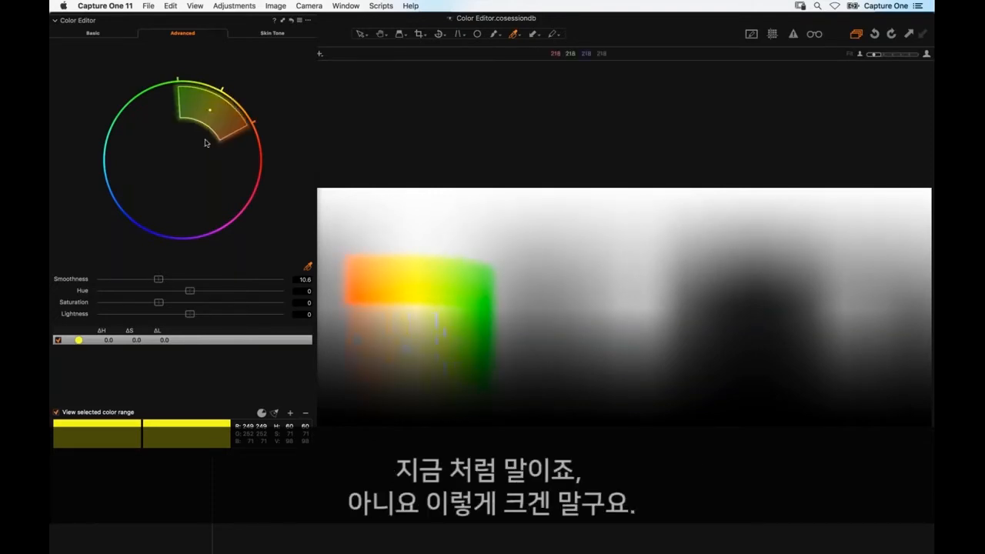
left_click_drag(232, 134, 224, 120)
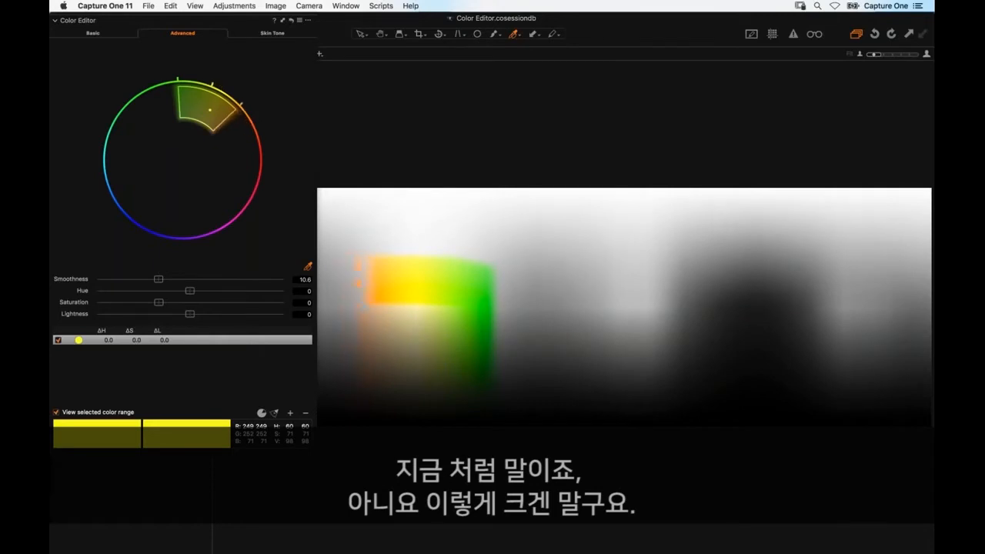
left_click_drag(186, 98, 200, 92)
left_click_drag(165, 279, 219, 280)
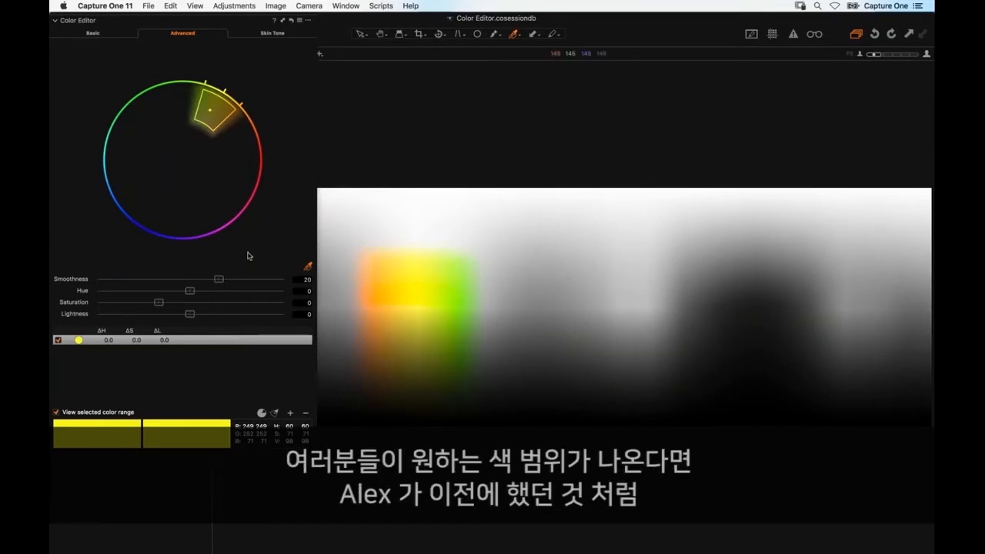
Test a hue shift and reset it to 0, then adjust the selected range's Saturation to 1.4 and Lightness to -47.4.
left_click(89, 289)
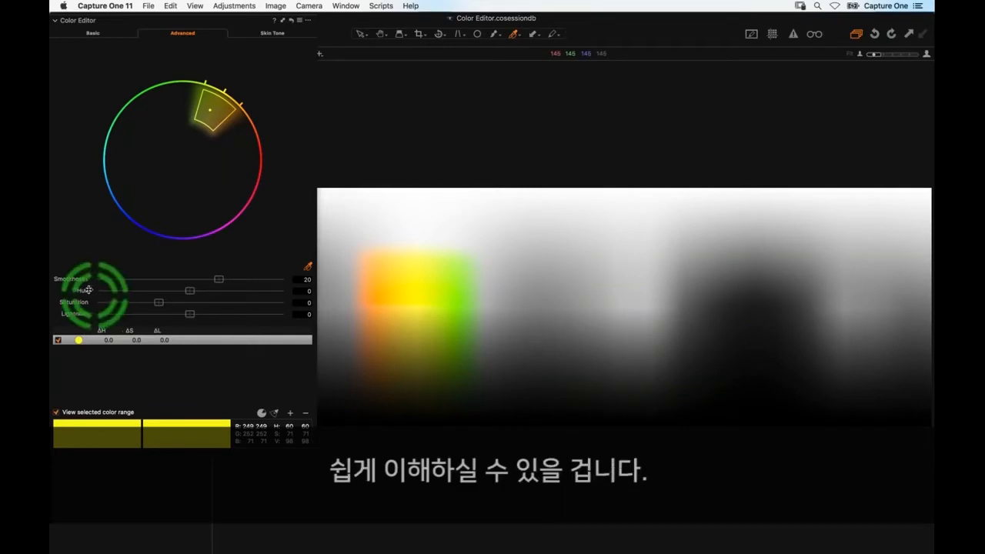
left_click_drag(189, 291, 210, 292)
double_click(210, 292)
left_click_drag(153, 302, 199, 302)
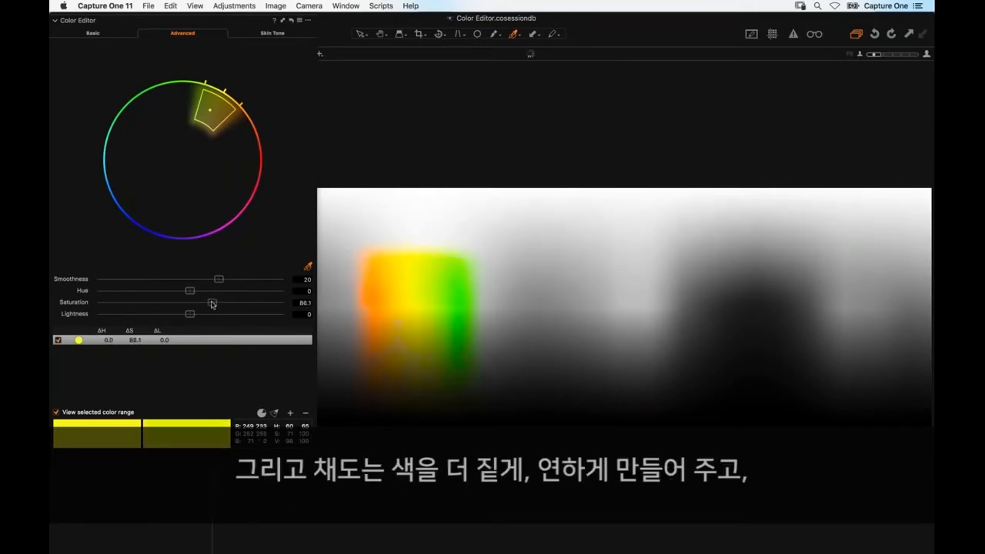
left_click_drag(134, 308, 249, 313)
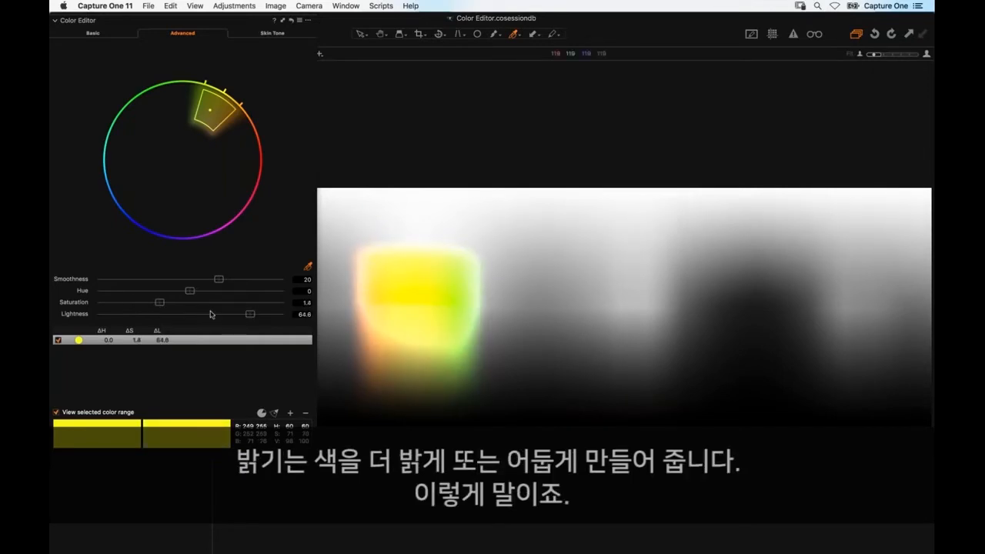
left_click_drag(134, 315, 145, 314)
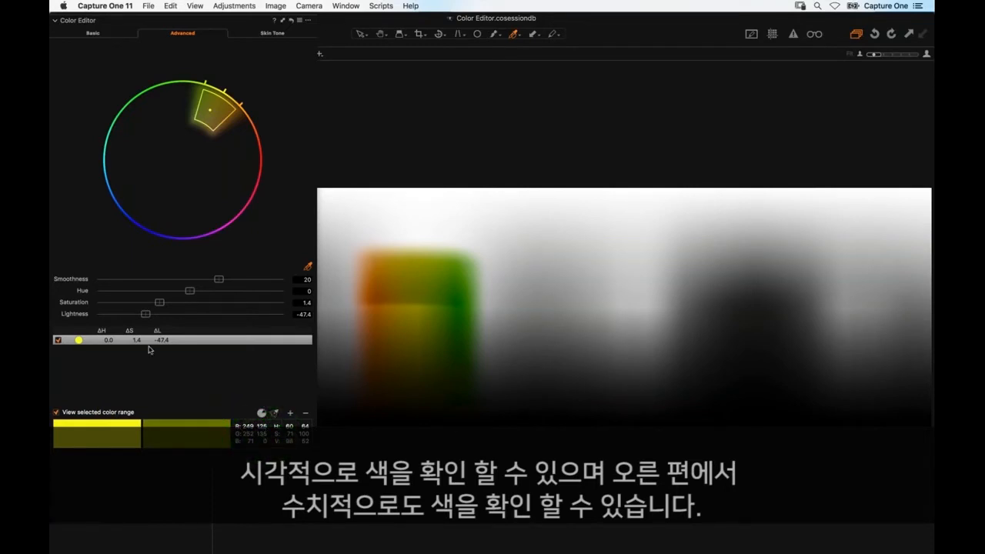
Dock the floating Color Editor back into the tool column beneath Layers.
left_click_drag(183, 33, 175, 189)
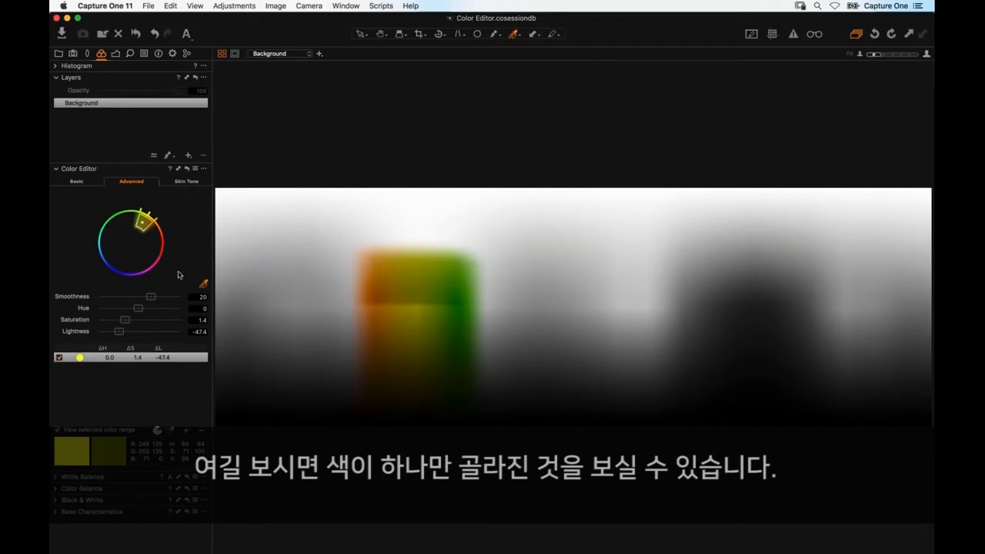
left_click(146, 366)
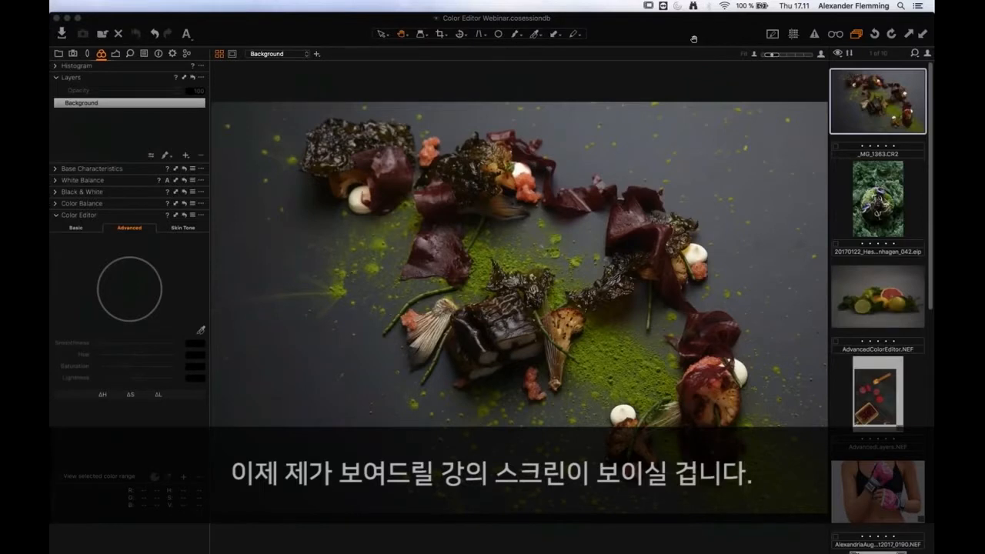
Hide the image browser and pick the green powder in the food photo with the Advanced Color Editor's color picker.
left_click(638, 26)
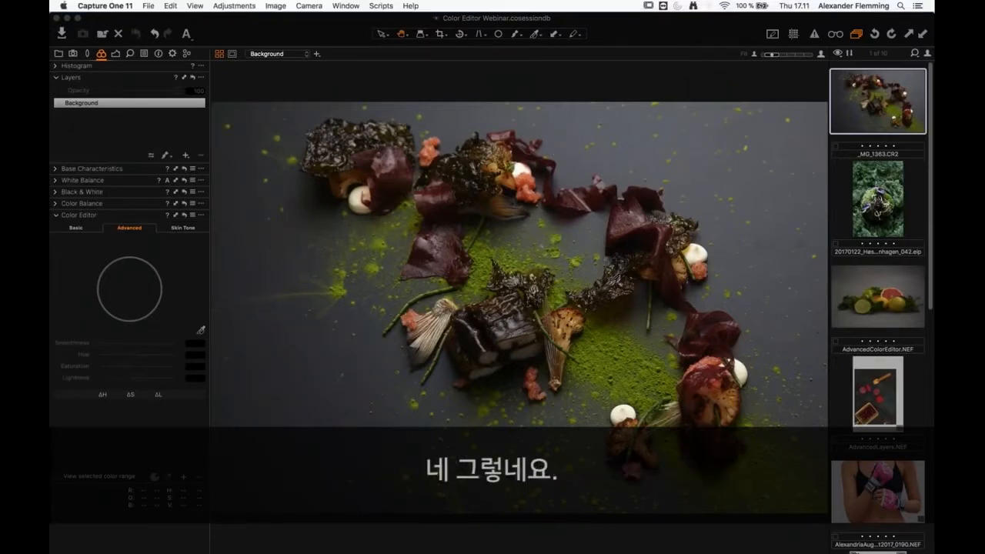
key("super+b")
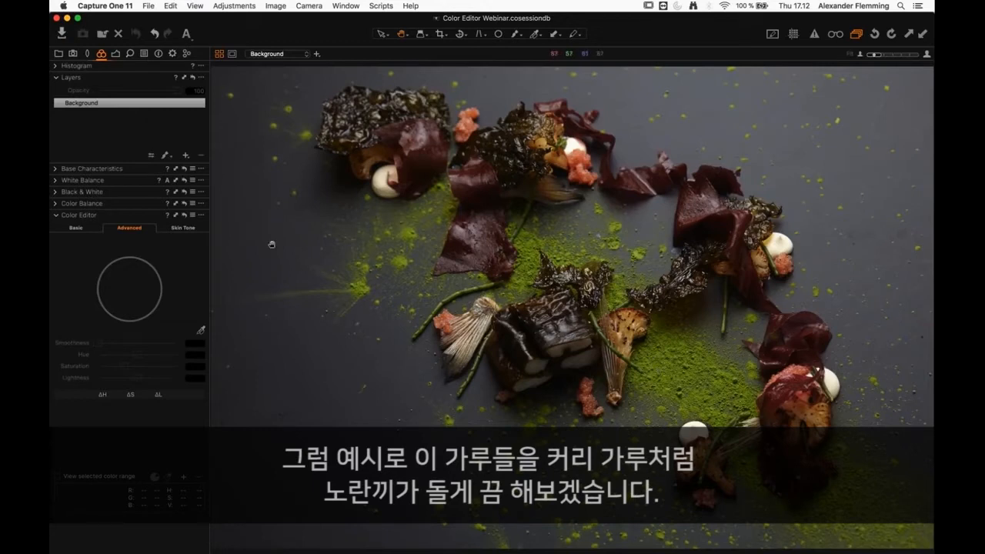
left_click(101, 58)
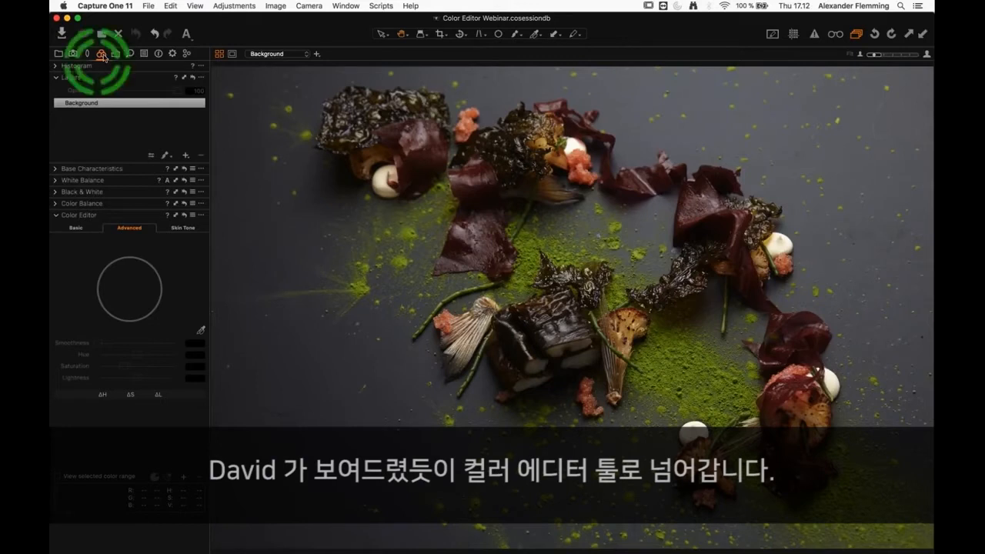
left_click(120, 229)
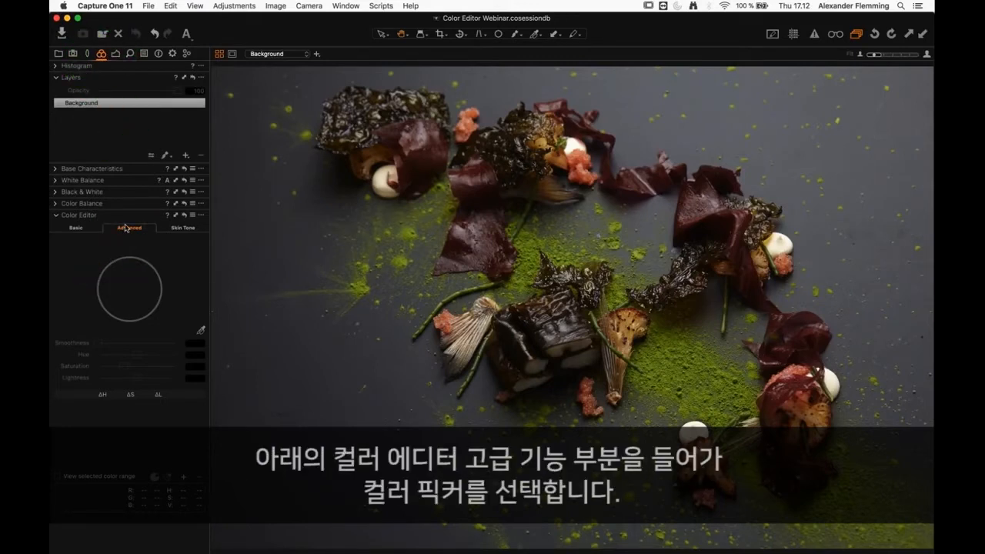
left_click(200, 331)
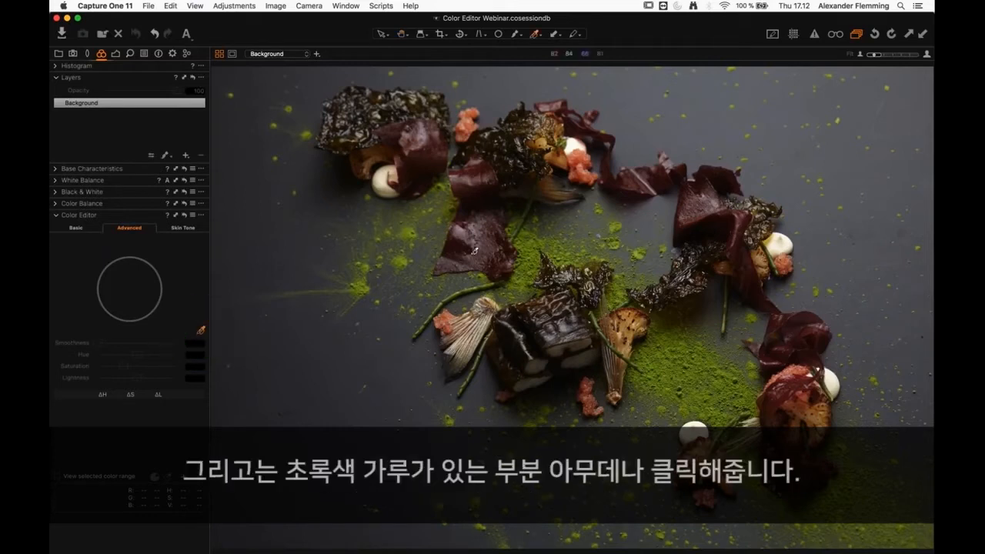
left_click(669, 359)
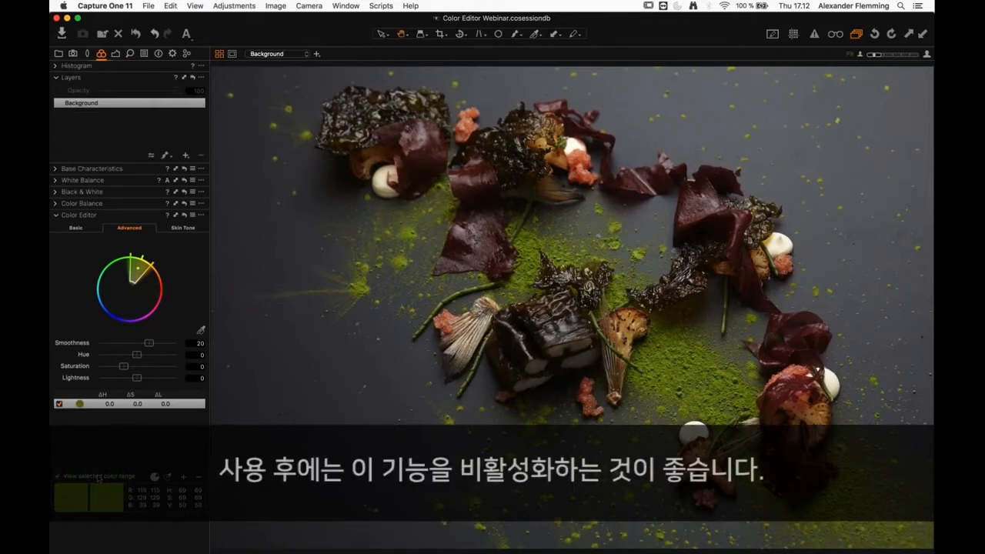
Preview the selected color range, narrow its hue on the orange side to exclude the mushroom, and turn the preview off.
left_click(99, 477)
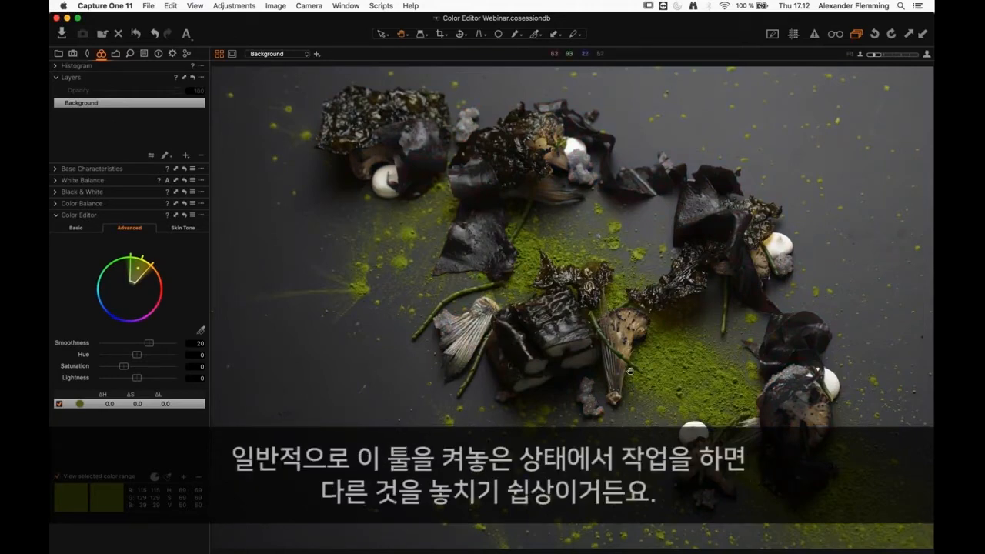
scroll(630, 372, "up", 2)
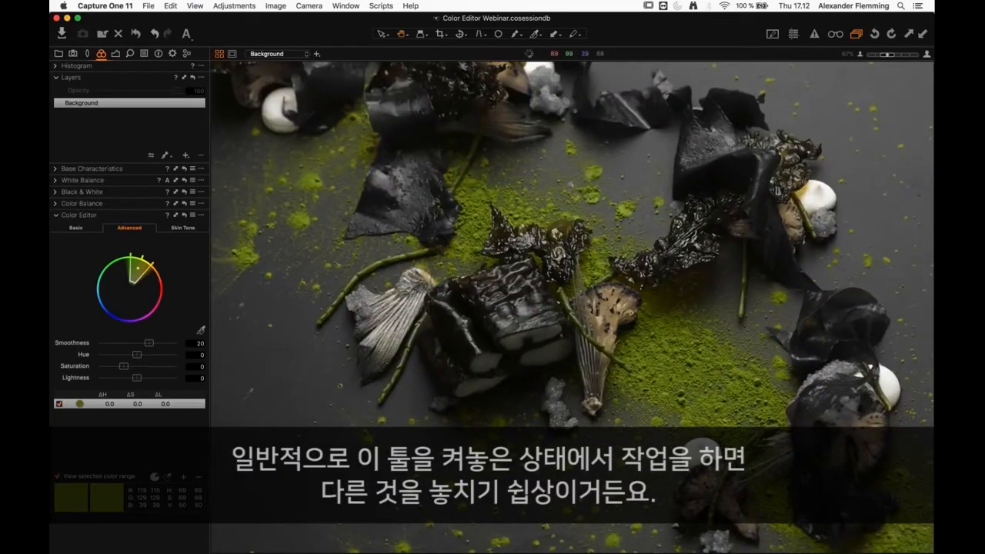
left_click_drag(622, 374, 601, 360)
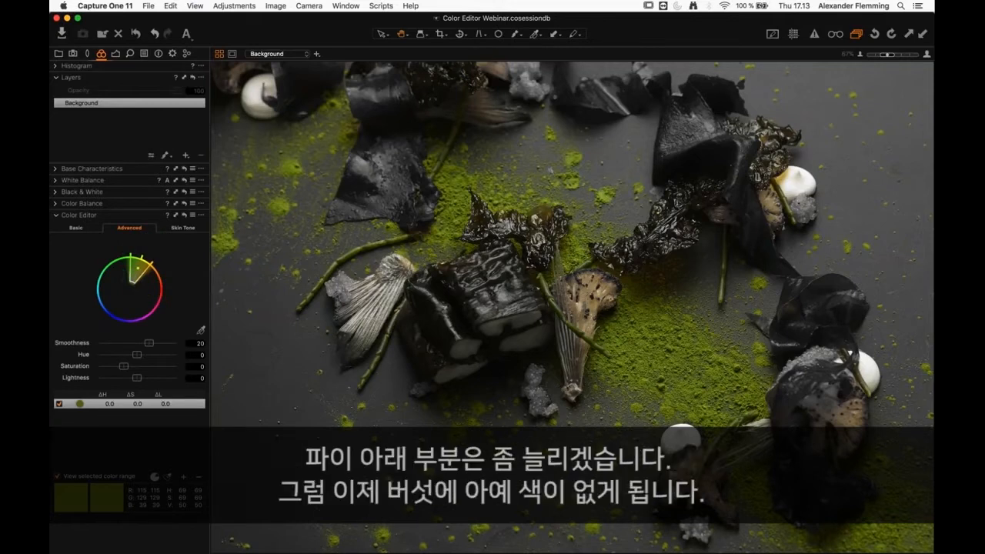
left_click_drag(147, 269, 140, 256)
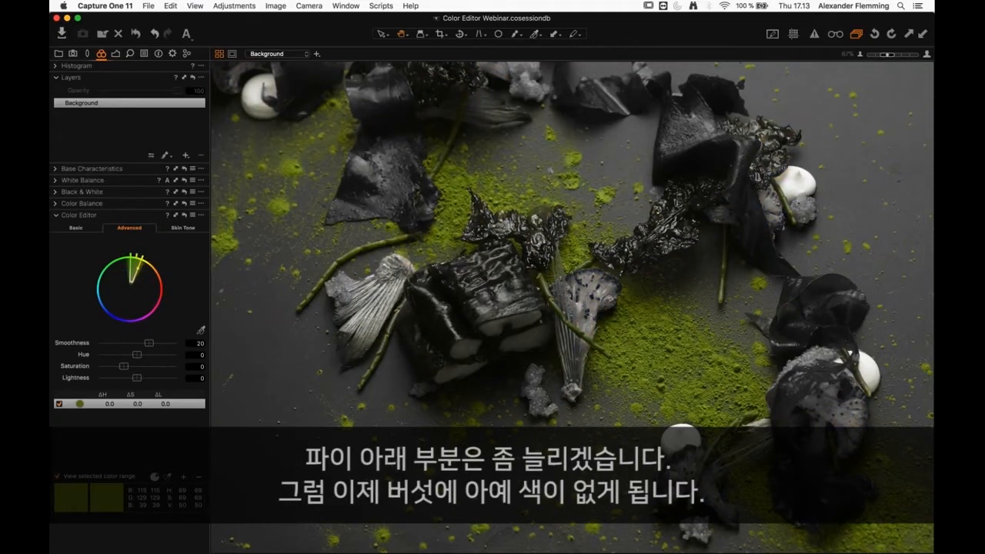
left_click(584, 287)
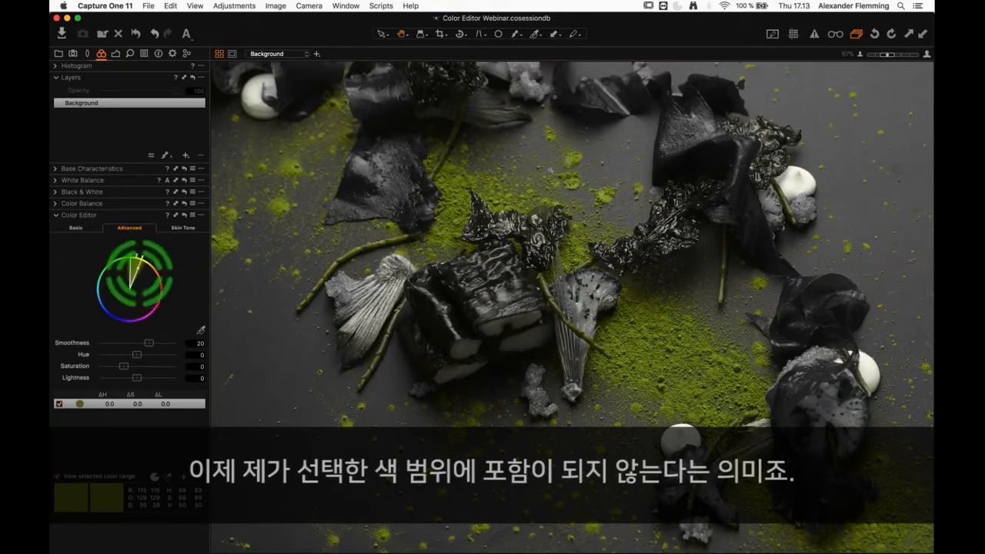
double_click(490, 277)
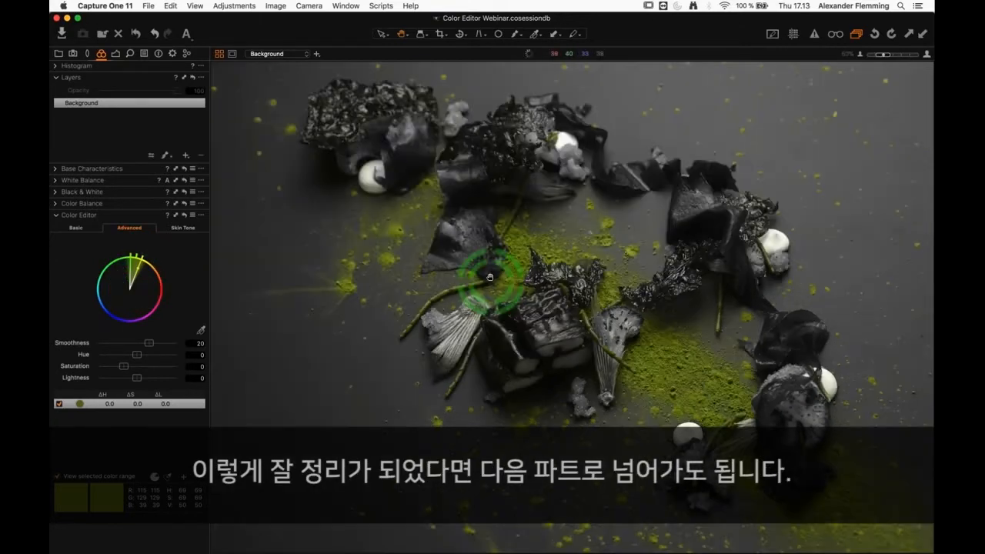
left_click(101, 477)
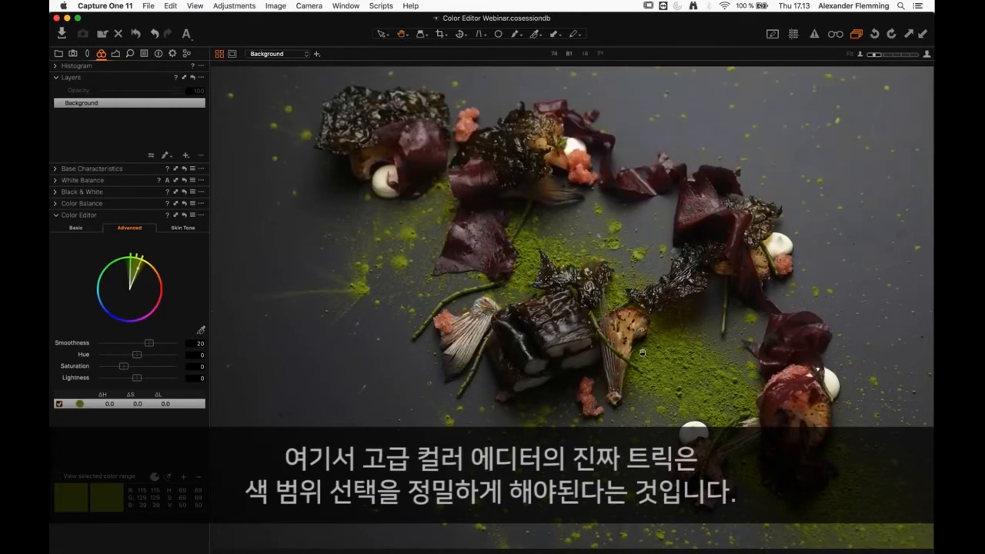
Shift the selected green powder's Hue to -30, trying the opposite direction as well before settling on -30.
left_click_drag(677, 370, 670, 366)
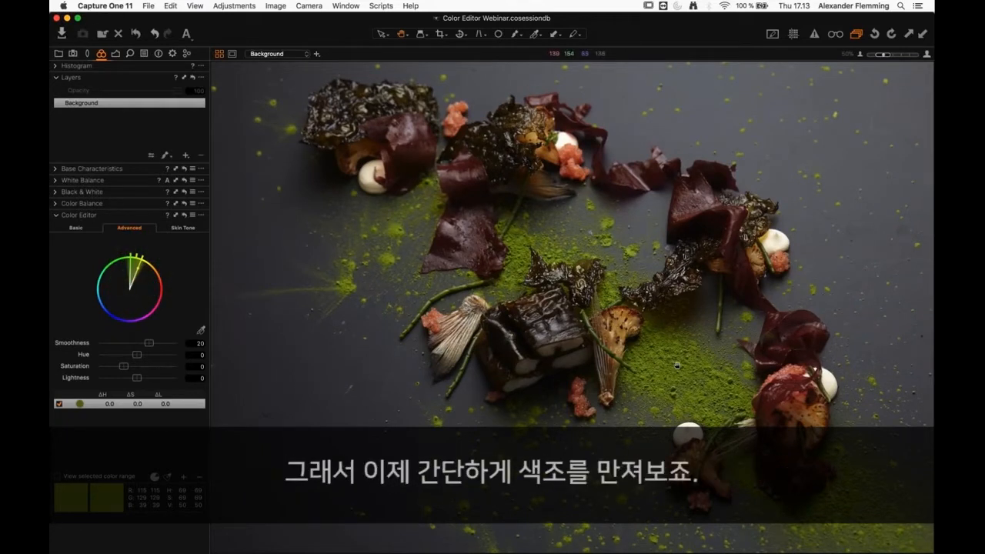
scroll(677, 365, "up", 2)
left_click_drag(673, 372, 357, 325)
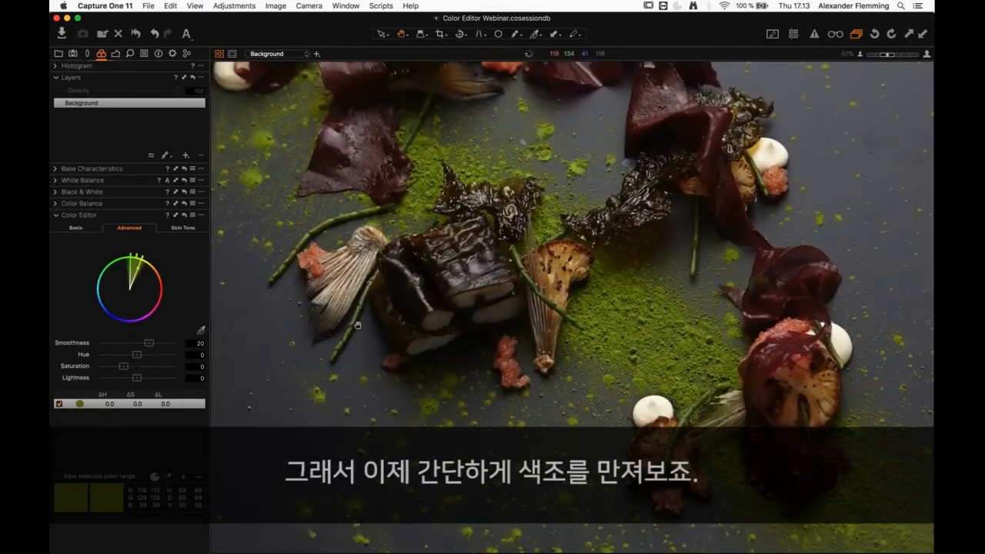
left_click_drag(136, 355, 96, 360)
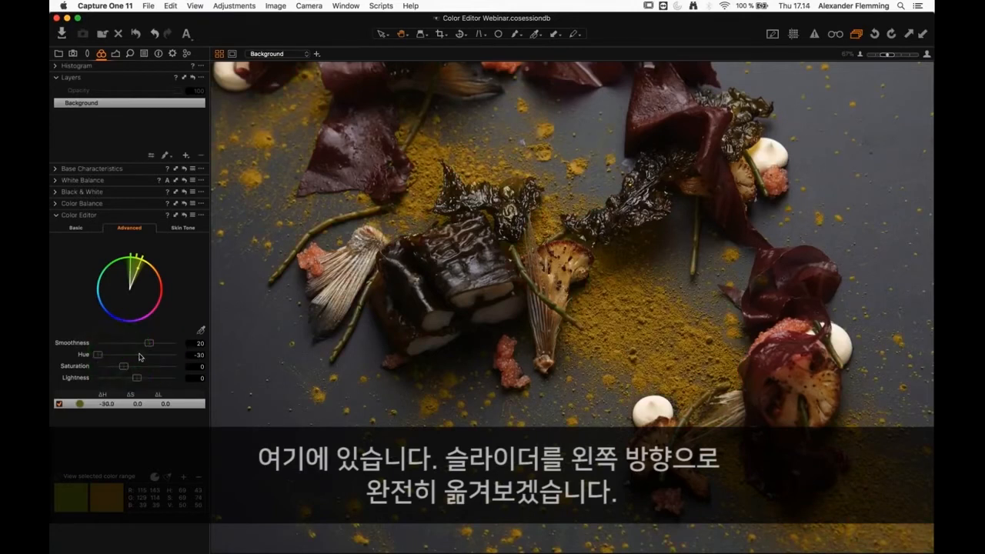
left_click_drag(98, 356, 179, 357)
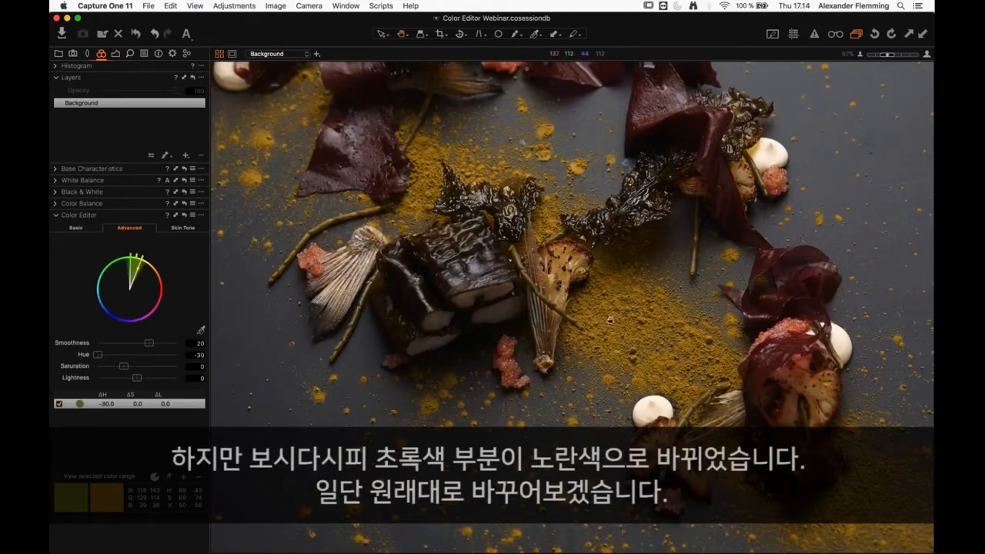
Compare the whole photo before and after the hue shift and examine the recolored powder.
scroll(610, 320, "down", 2)
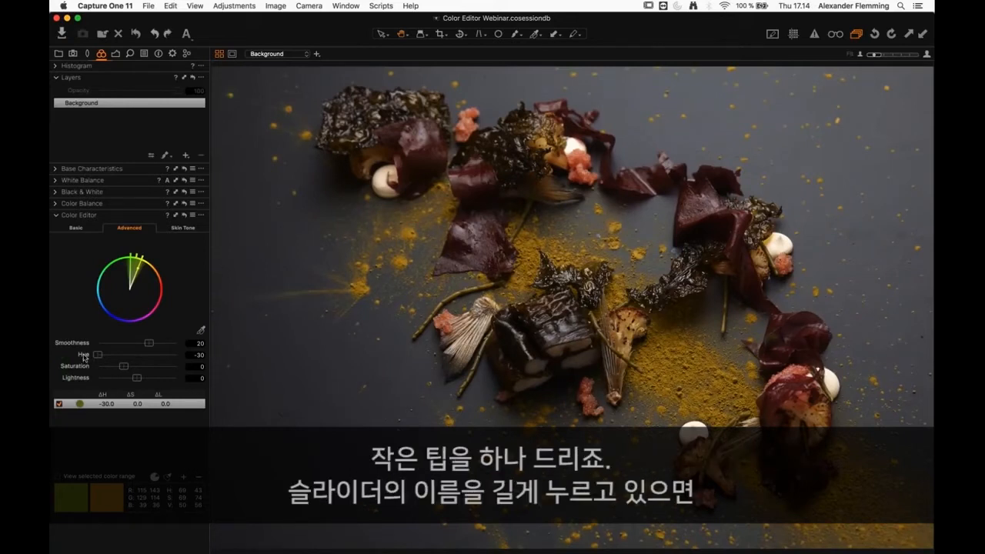
left_click(84, 356)
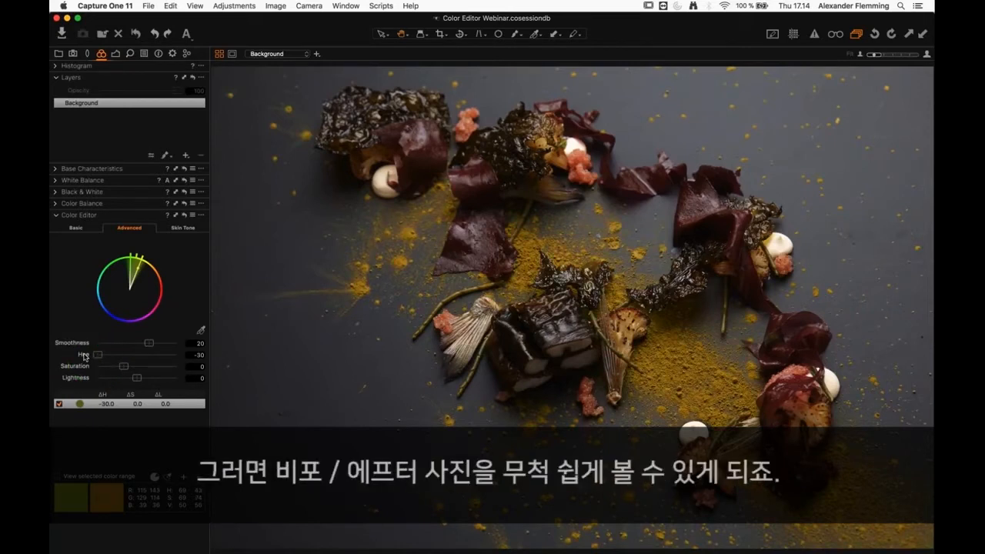
left_click(84, 355)
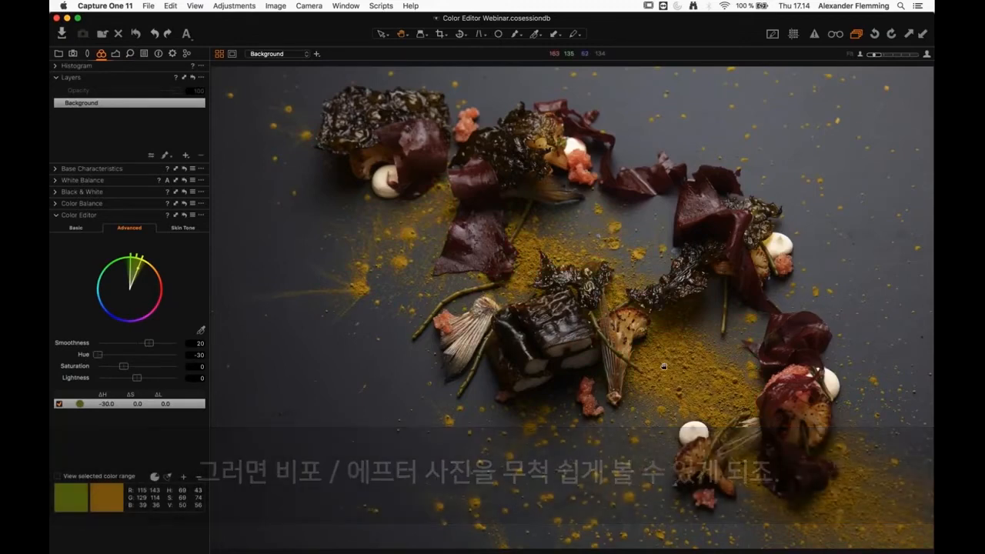
scroll(663, 367, "up", 2)
scroll(663, 367, "down", 2)
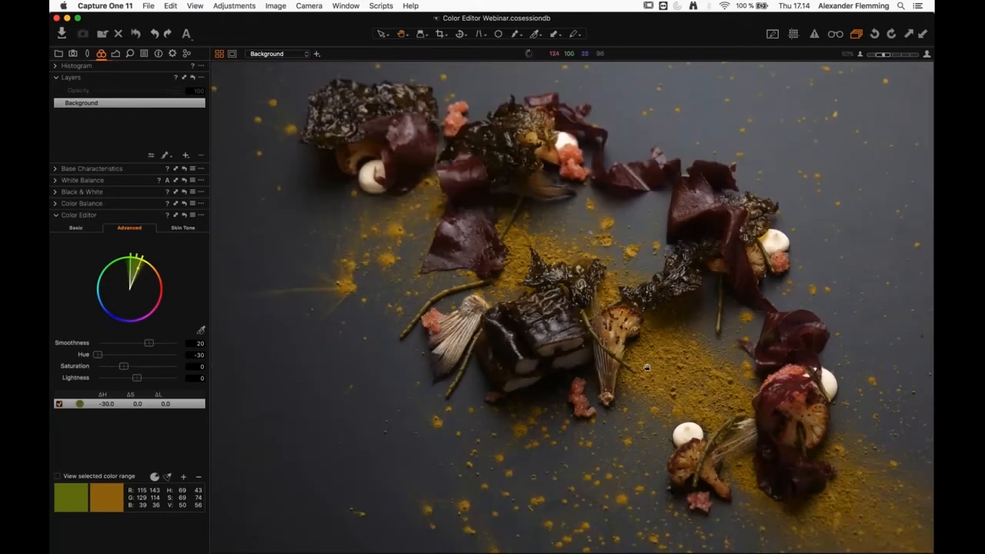
key("super+b")
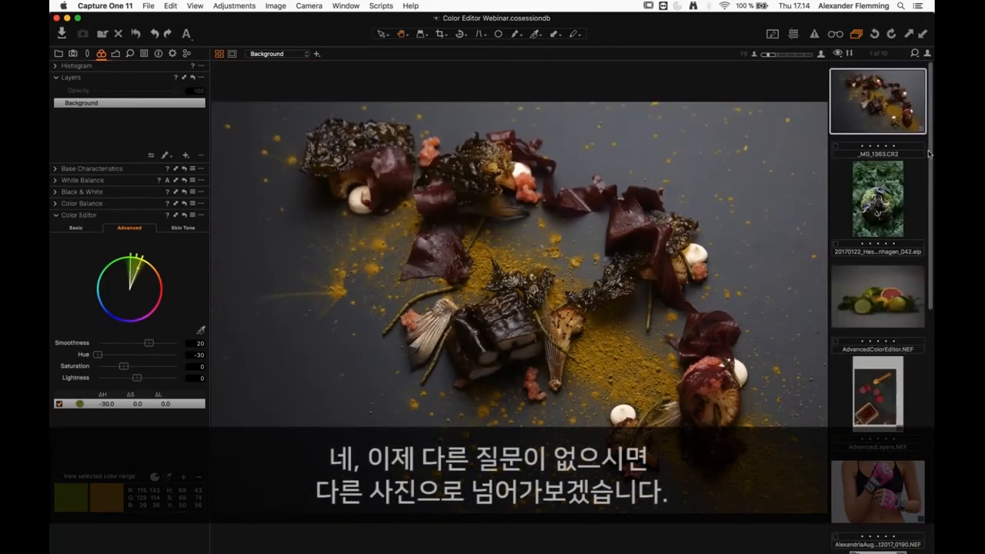
scroll(933, 334, "down", 8)
scroll(933, 334, "down", 5)
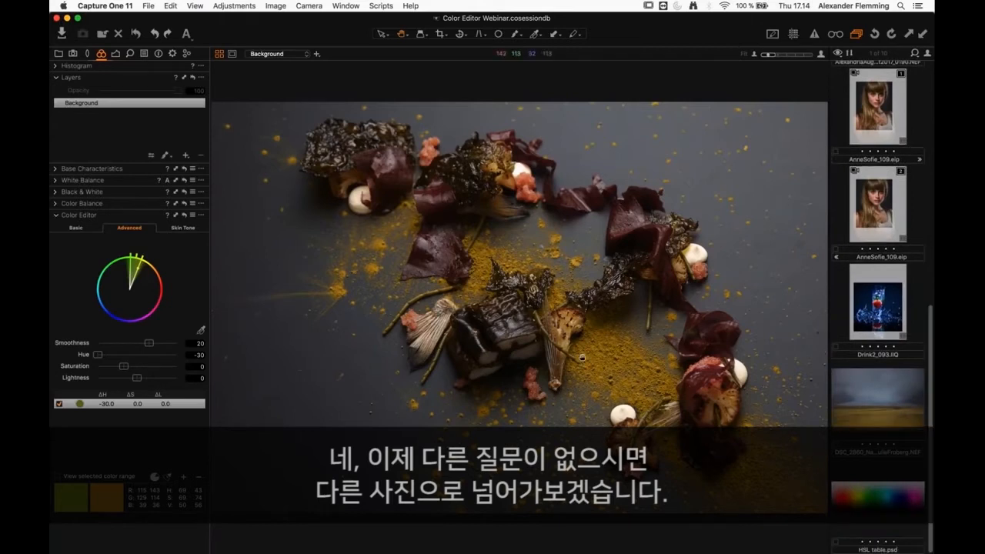
scroll(582, 357, "up", 1)
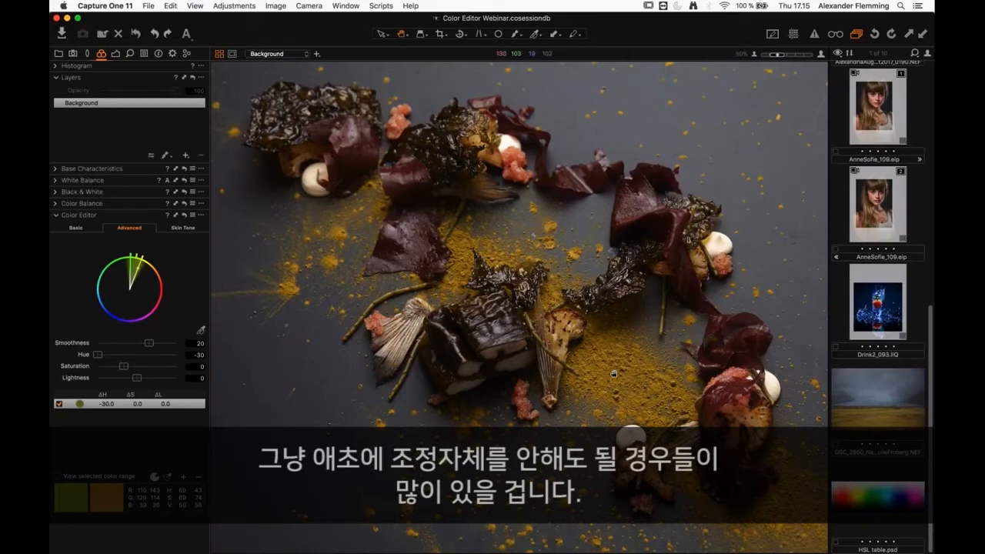
key("super+shift+b")
scroll(654, 388, "up", 2)
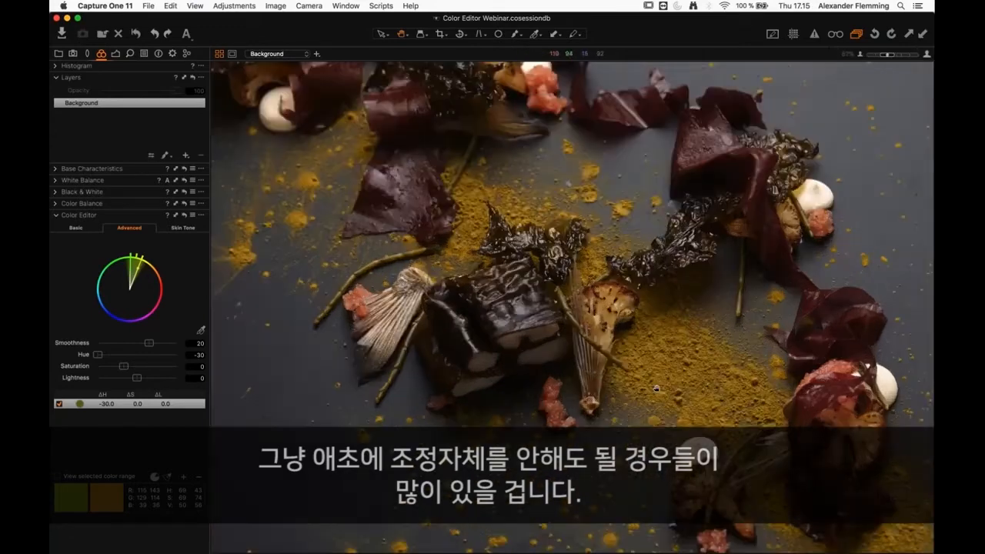
left_click_drag(661, 380, 597, 350)
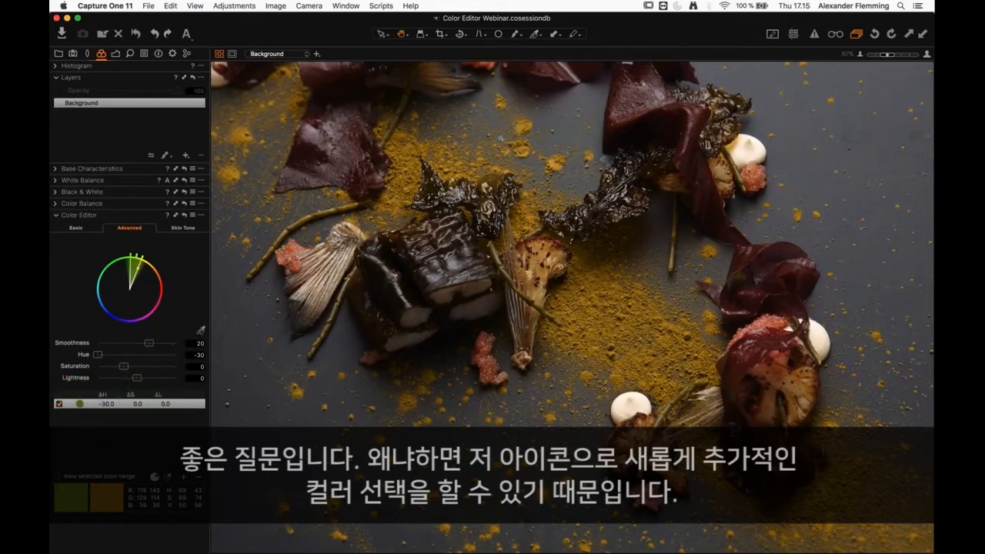
Pick the dark red leaf's color as a second color range, then remove that range from the list.
left_click(199, 330)
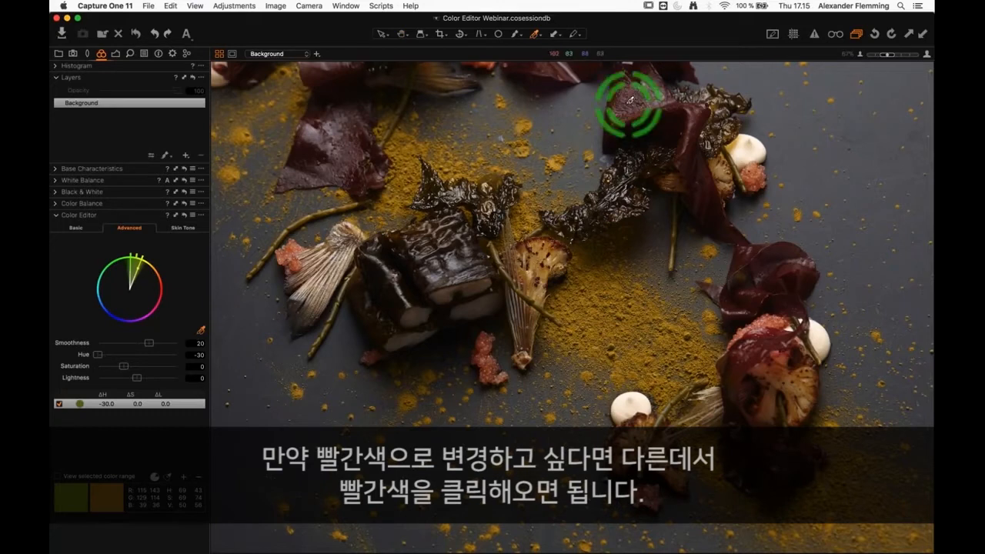
left_click(630, 98)
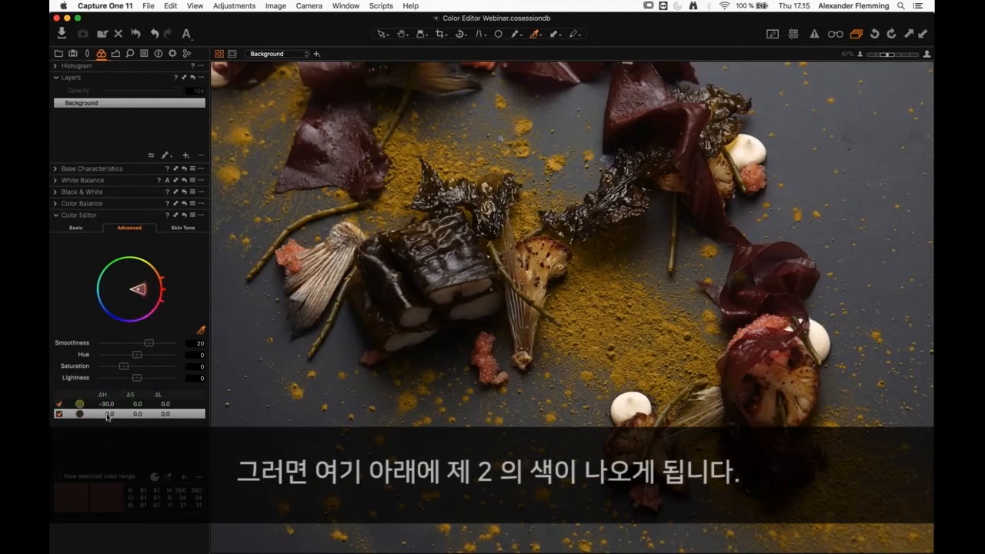
left_click(200, 479)
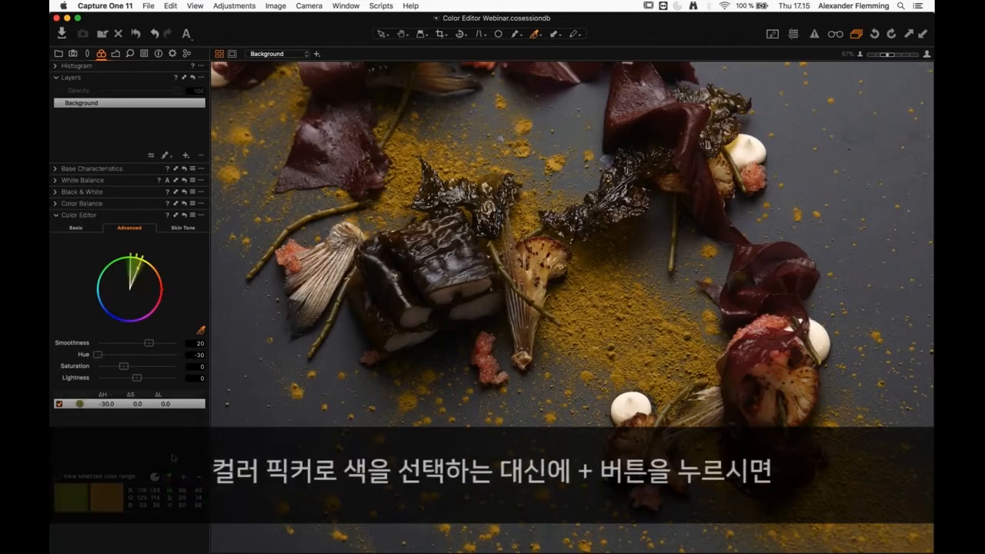
Add a color range covering the whole color wheel, try shifting its Hue, and remove the range again.
left_click(183, 477)
left_click(185, 477)
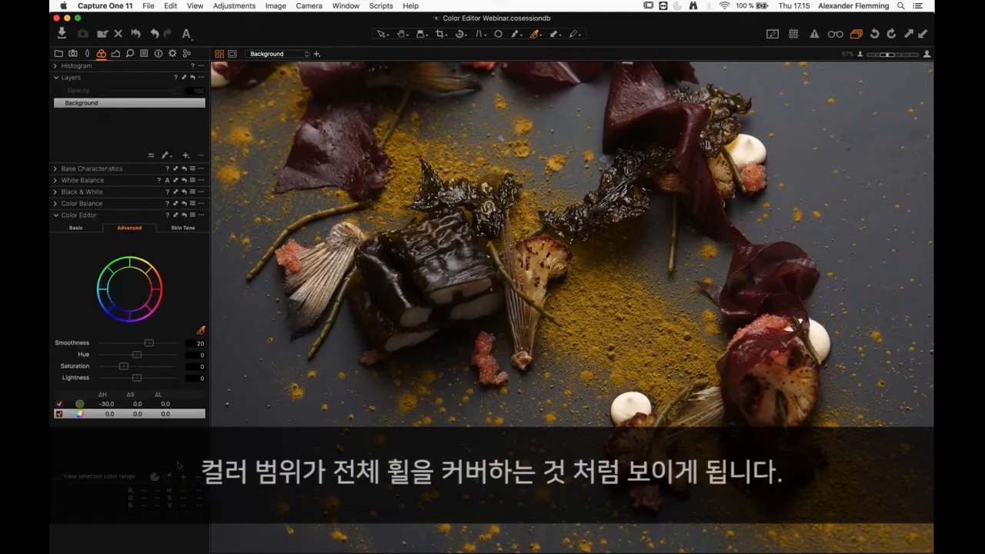
left_click(80, 414)
mouse_move(109, 271)
left_mouse_down()
mouse_move(102, 289)
mouse_move(122, 316)
mouse_move(150, 298)
mouse_move(124, 280)
mouse_move(121, 296)
left_mouse_up()
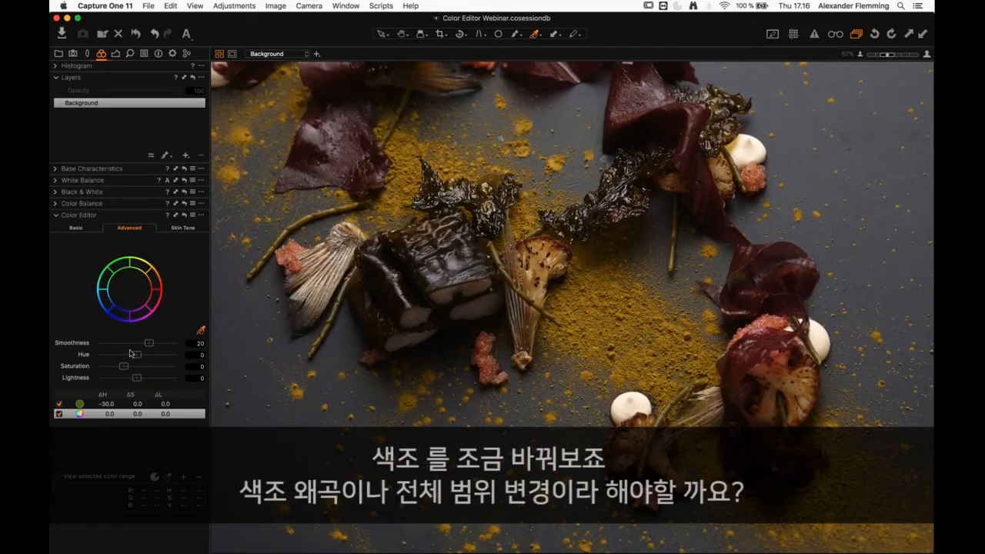
mouse_move(137, 356)
left_mouse_down()
mouse_move(112, 356)
mouse_move(164, 357)
mouse_move(139, 358)
left_mouse_up()
left_click(198, 477)
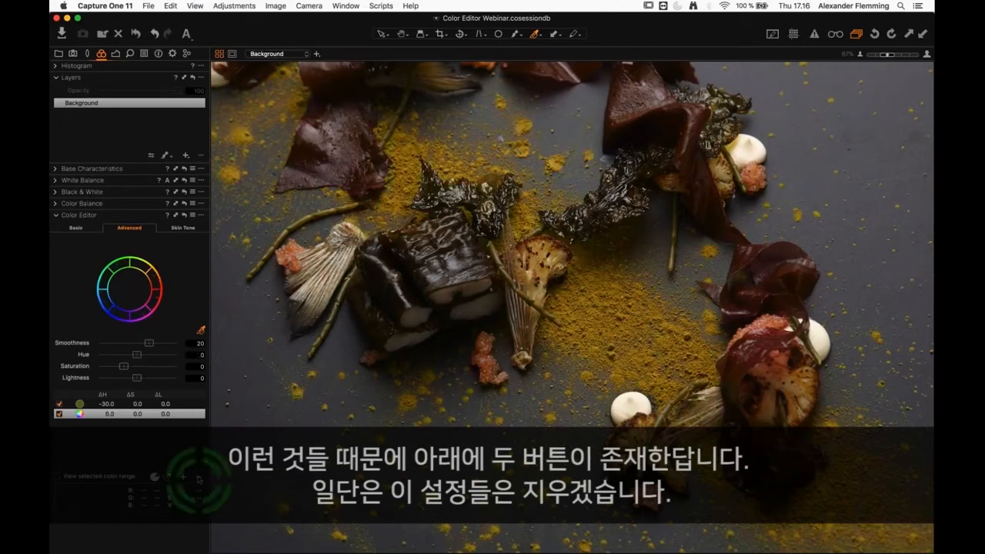
left_click(198, 477)
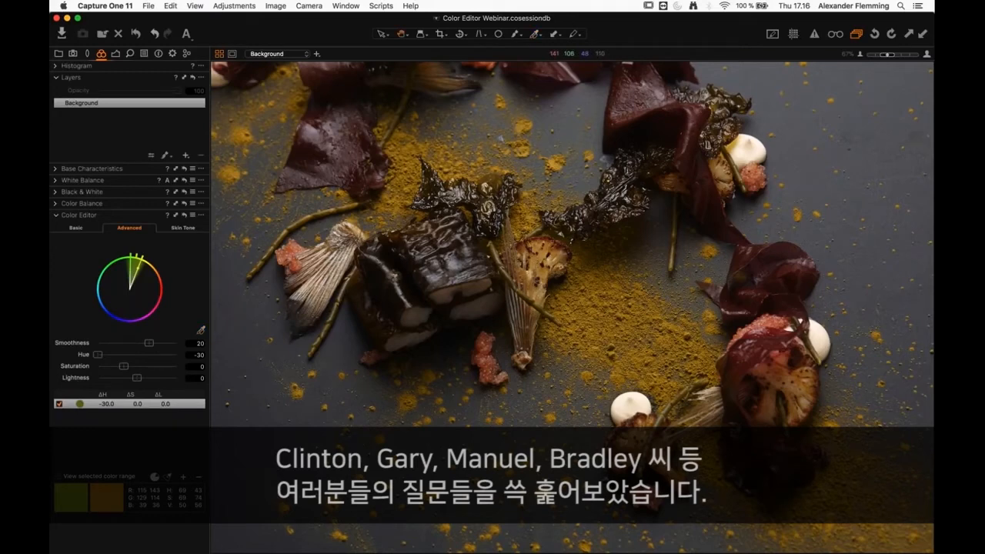
Examine the recolored powder up close and across the whole food photo.
scroll(744, 237, "down", 2)
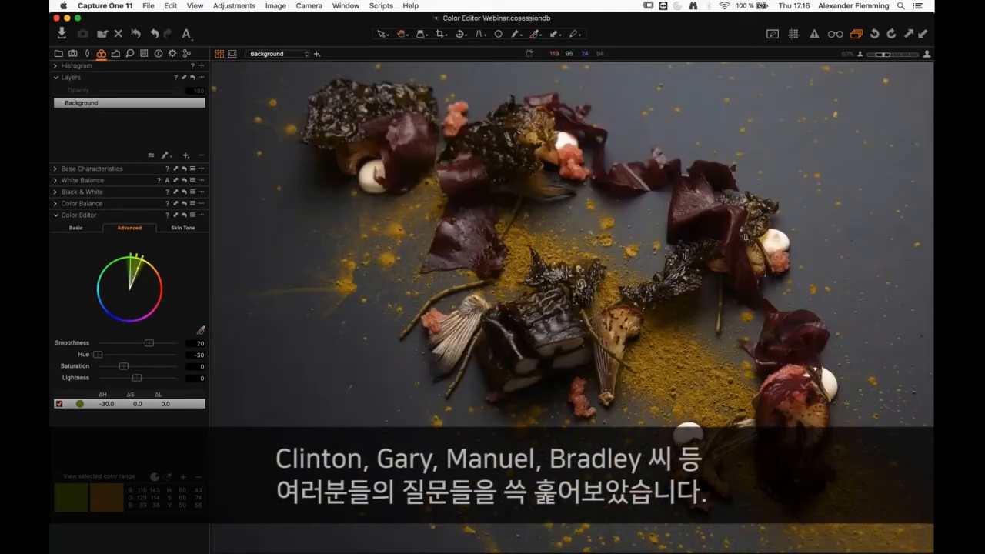
scroll(745, 237, "down", 1)
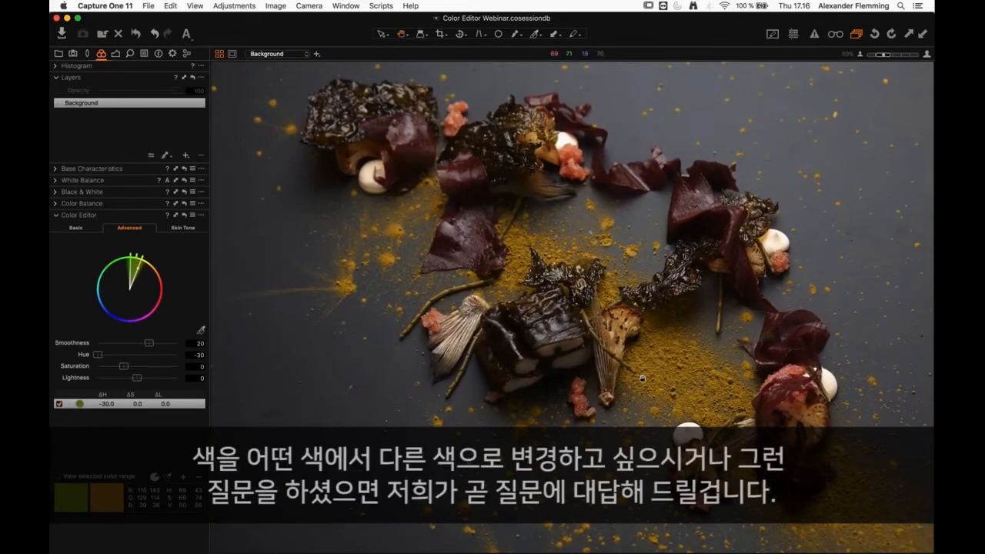
scroll(642, 378, "up", 2)
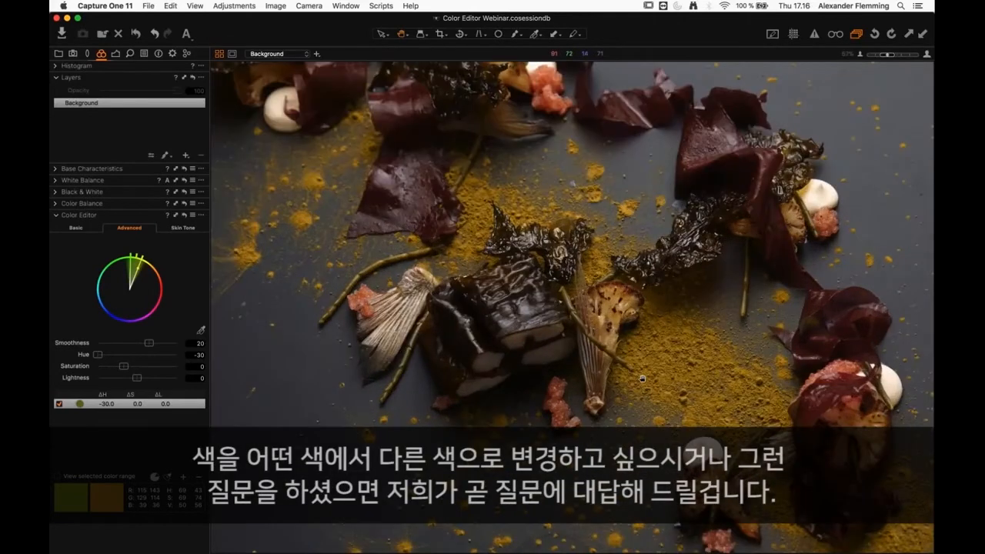
left_click_drag(579, 342, 598, 349)
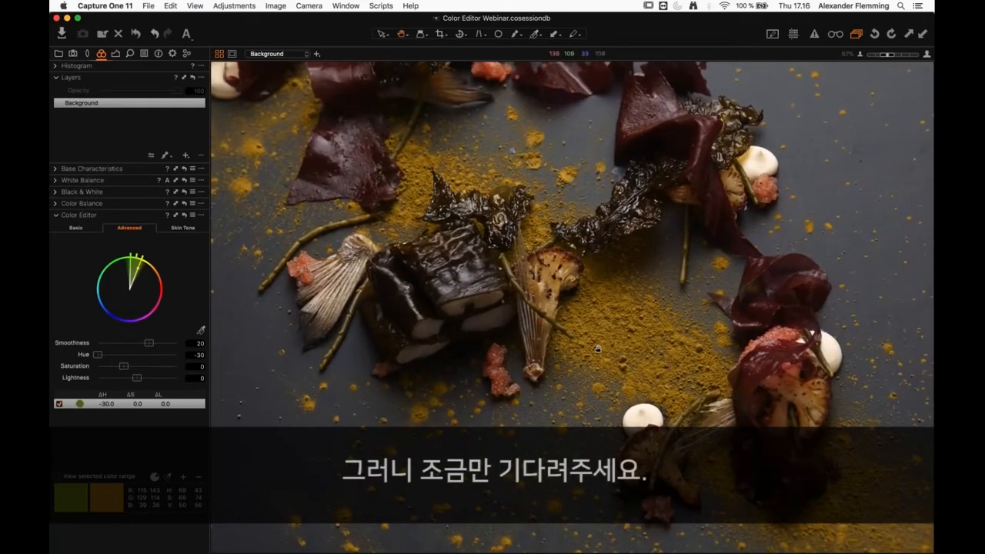
key("comma")
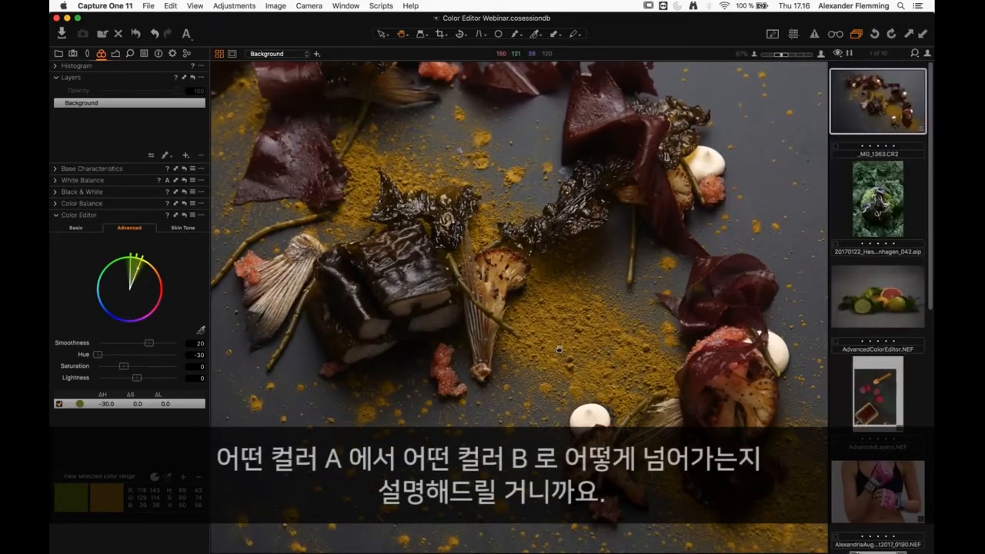
left_click_drag(558, 349, 579, 362)
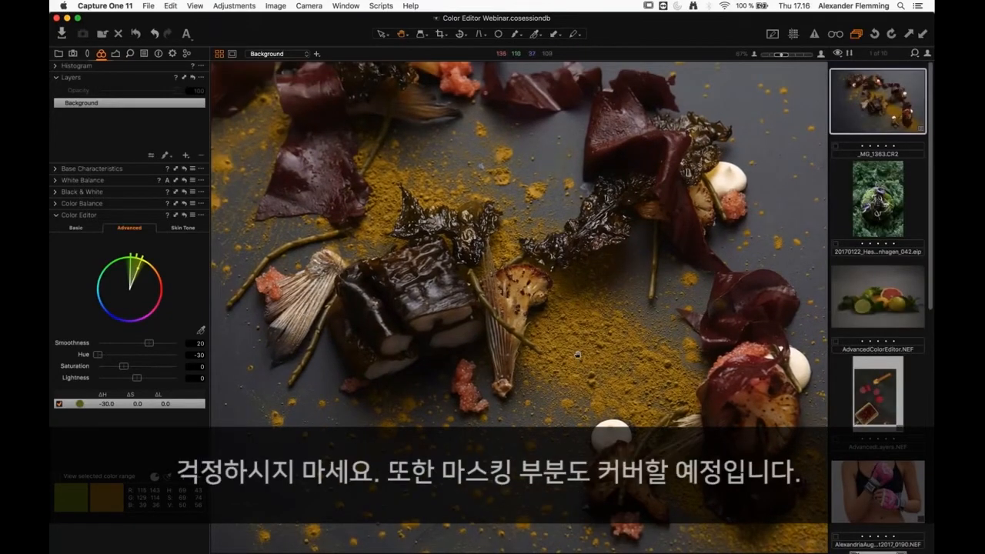
left_click_drag(577, 361, 566, 317)
scroll(591, 355, "down", 2)
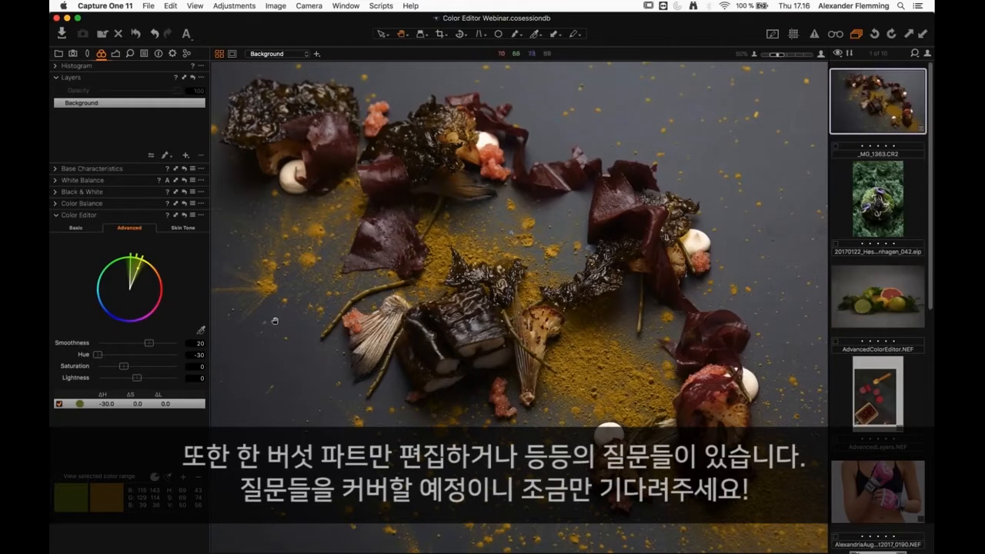
Hide the image browser and set the powder's color range to Saturation -100 and Lightness -78.
key("super+shift+b")
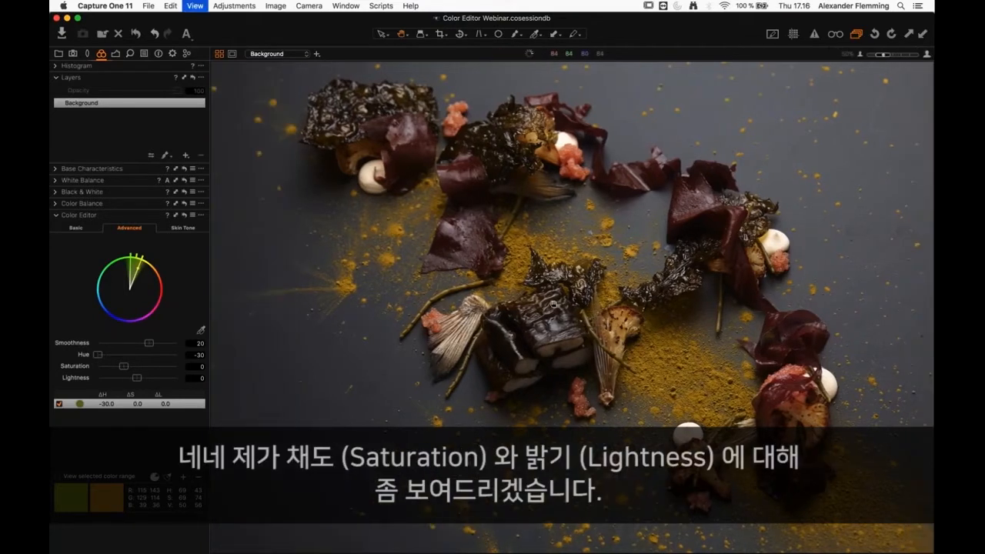
double_click(673, 377)
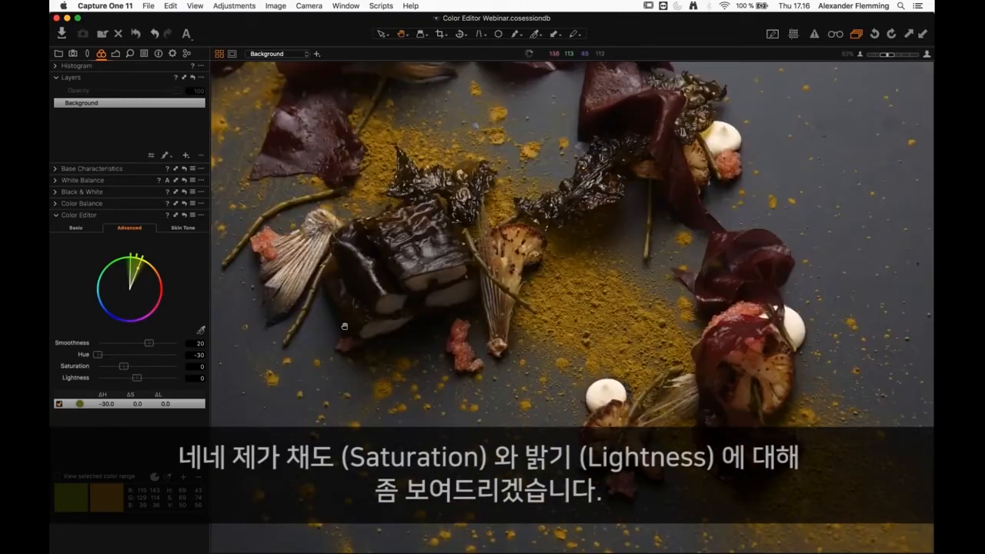
left_click(124, 367)
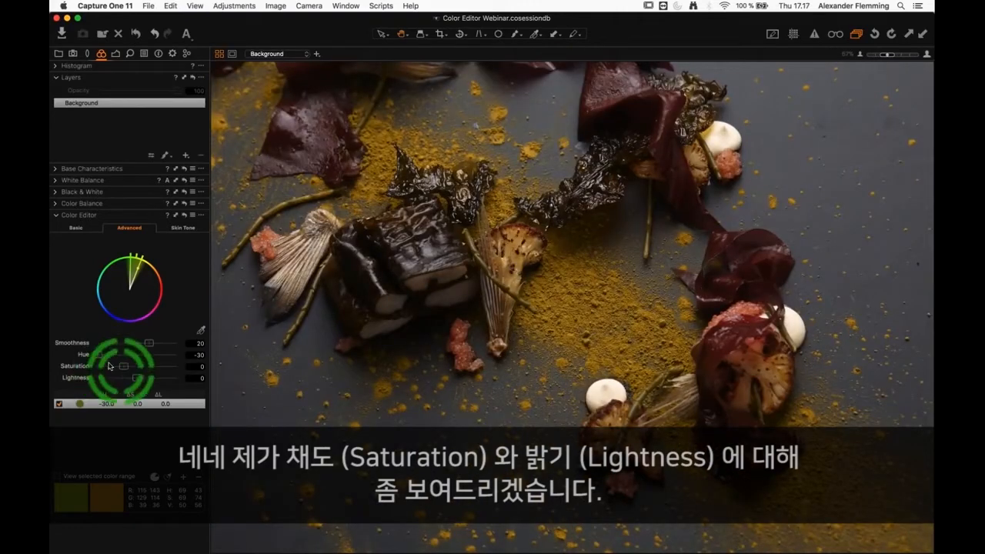
left_click_drag(125, 369, 106, 381)
left_click(135, 378)
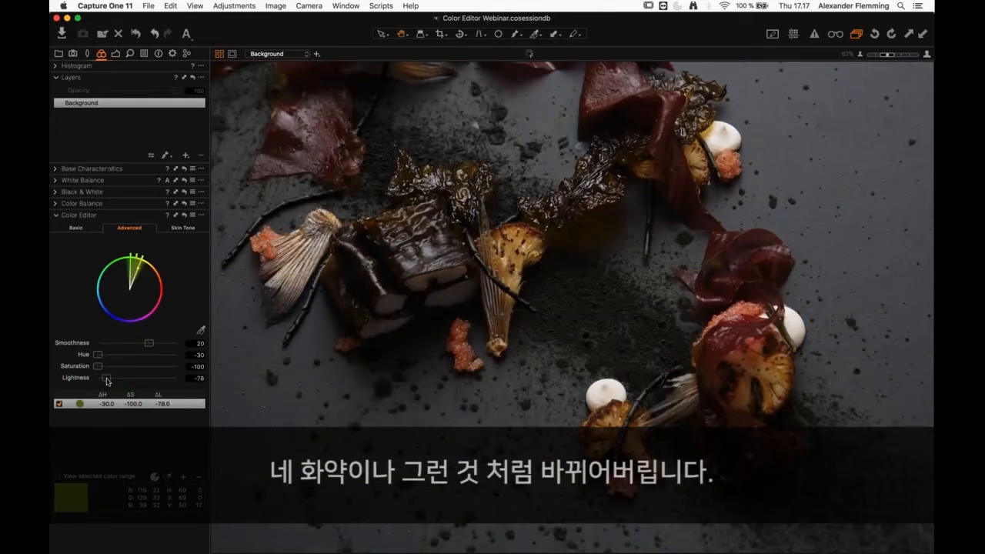
Inspect the desaturated, darkened powder around the mushroom in detail and in the whole photo.
scroll(591, 303, "down", 2)
left_click_drag(592, 304, 579, 325)
scroll(653, 380, "up", 5)
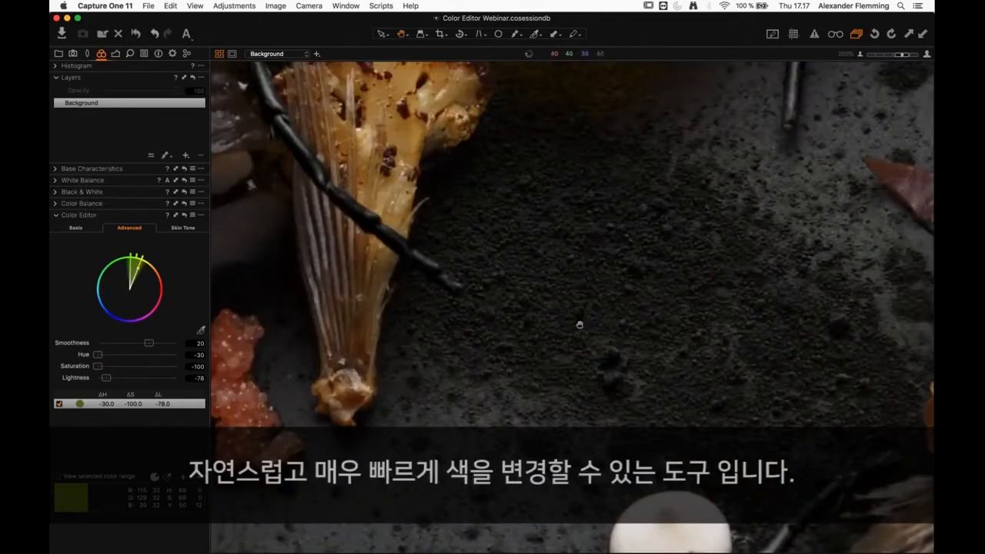
left_click_drag(536, 282, 648, 180)
left_click_drag(464, 354, 573, 247)
scroll(573, 247, "down", 2)
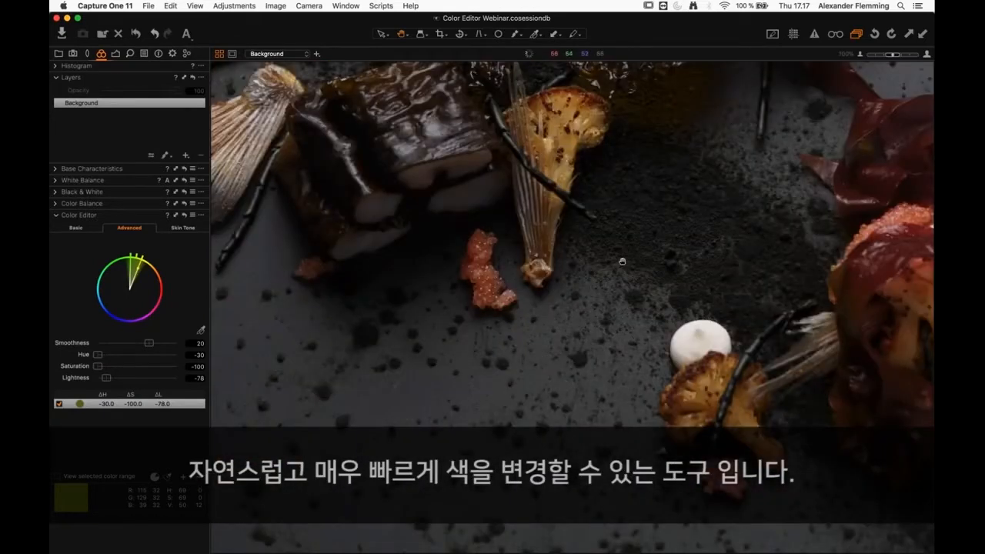
left_click_drag(715, 308, 788, 389)
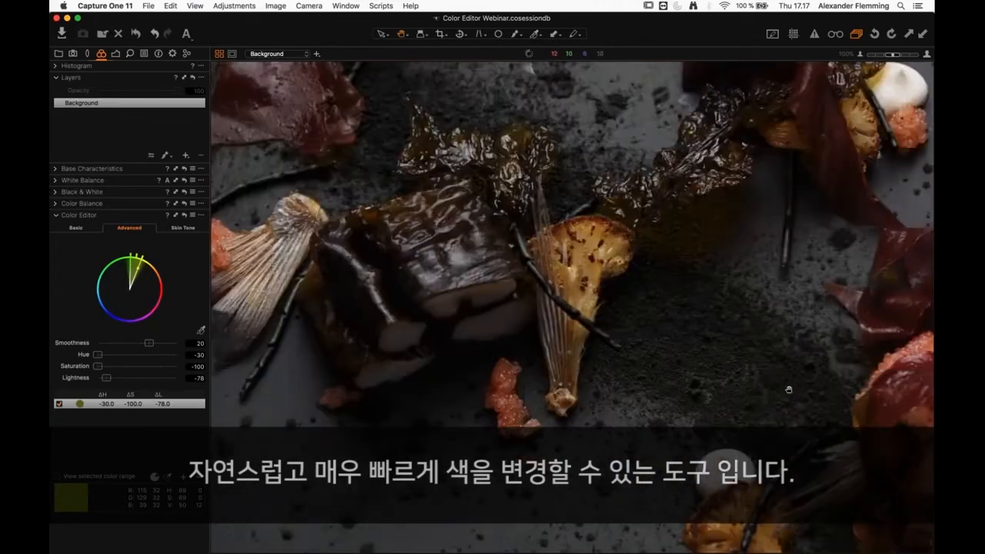
left_click_drag(411, 162, 581, 264)
scroll(664, 358, "down", 1)
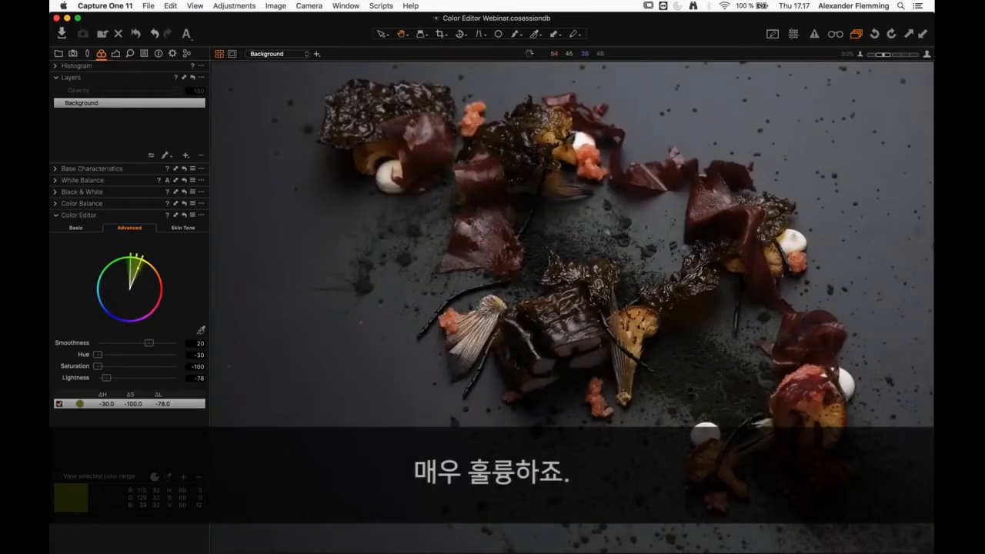
Reset the powder color range's Saturation and Lightness to their default of 0.
left_click(97, 367)
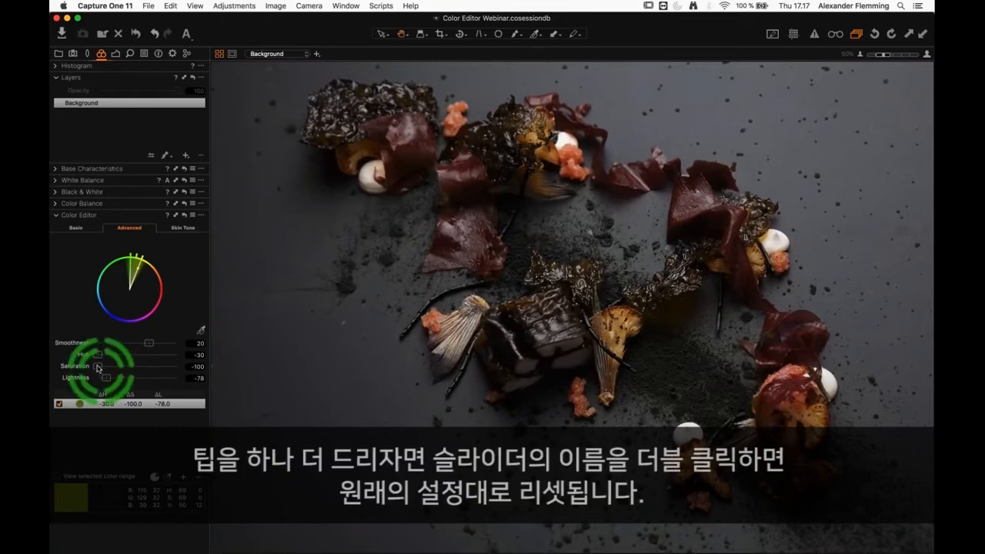
double_click(98, 368)
double_click(105, 379)
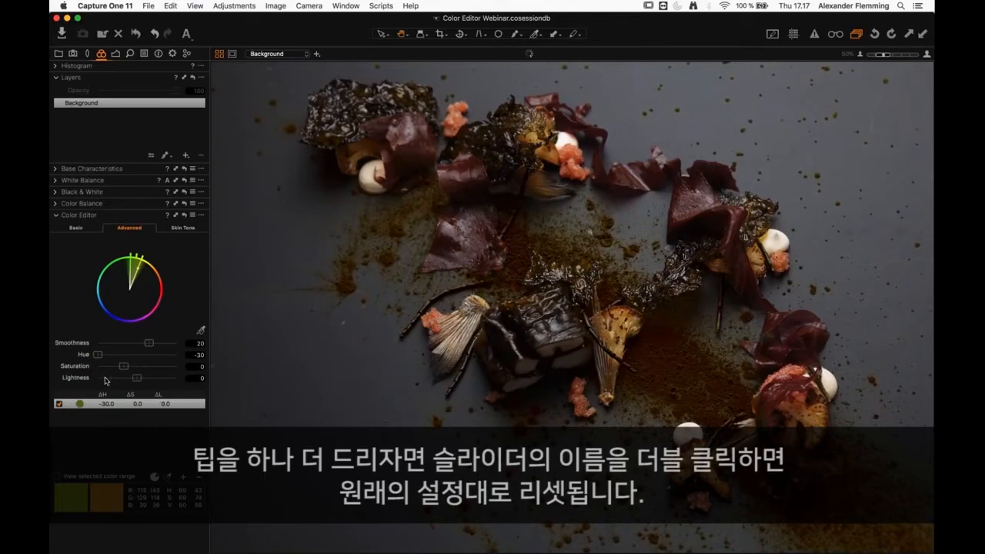
left_click(547, 257)
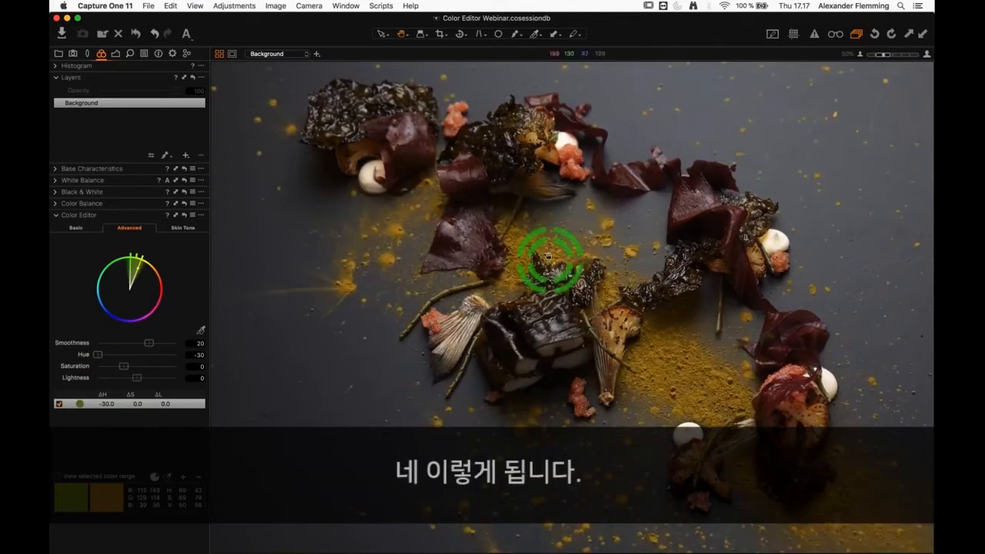
Open the landscape photo with the cloudy sky and yellow field from the image browser and hide the browser.
key("super+b")
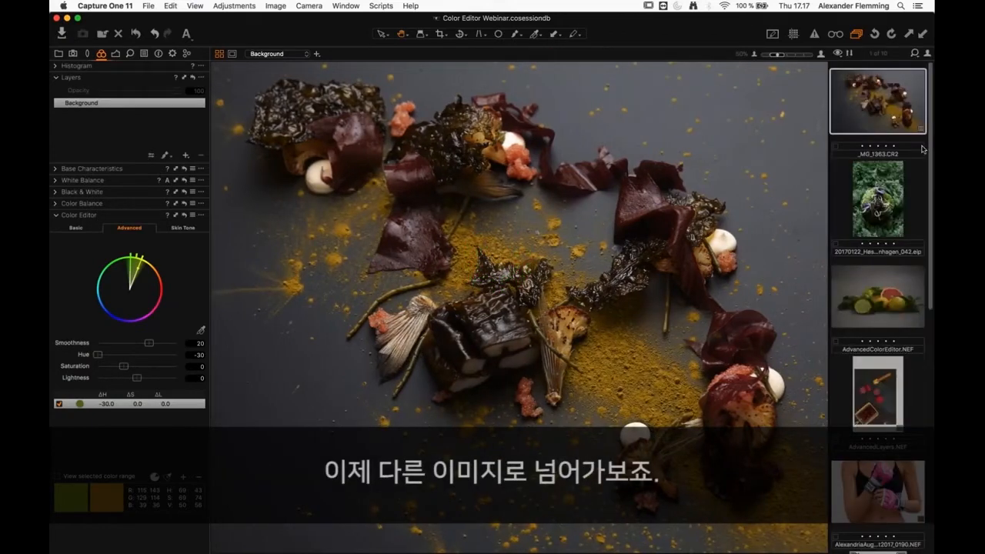
left_click_drag(930, 156, 930, 413)
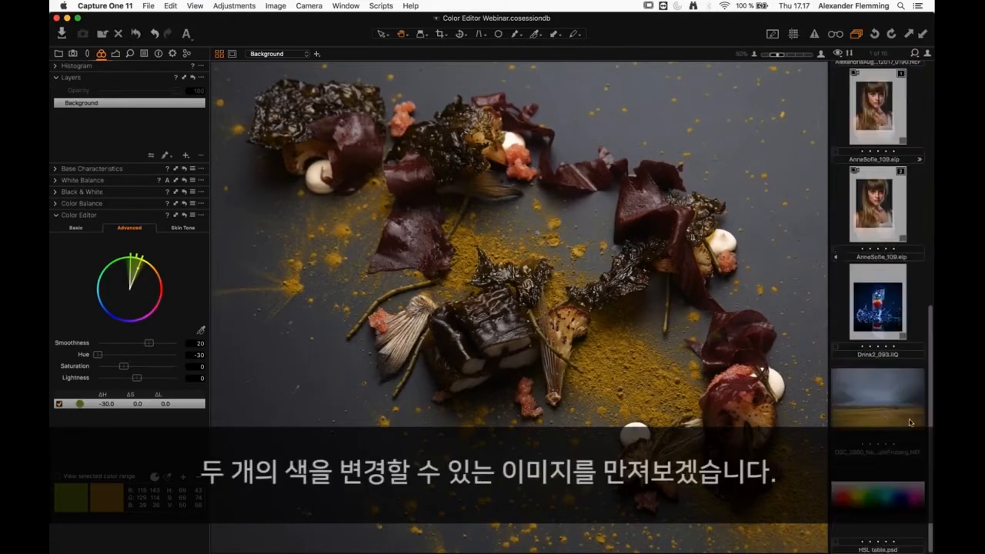
left_click(885, 413)
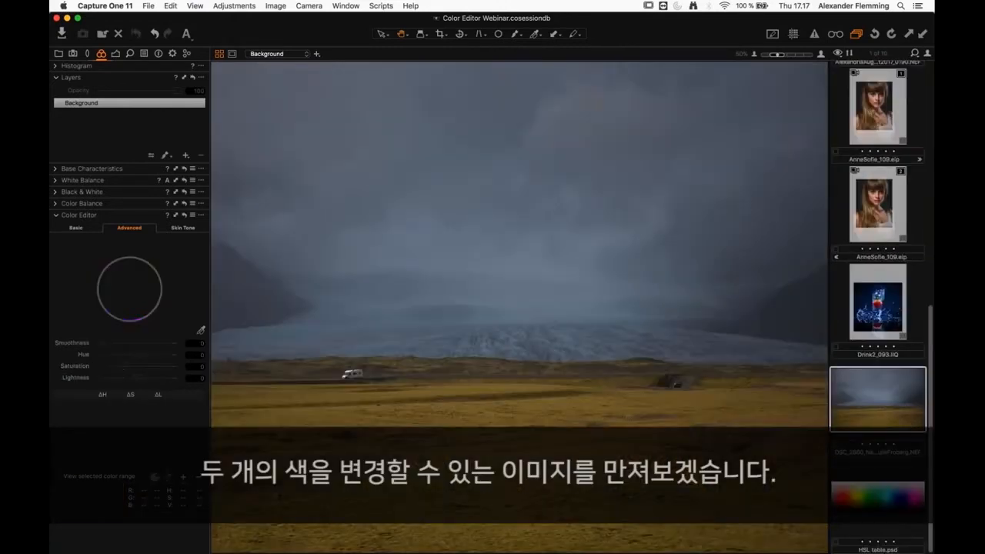
key("super+b")
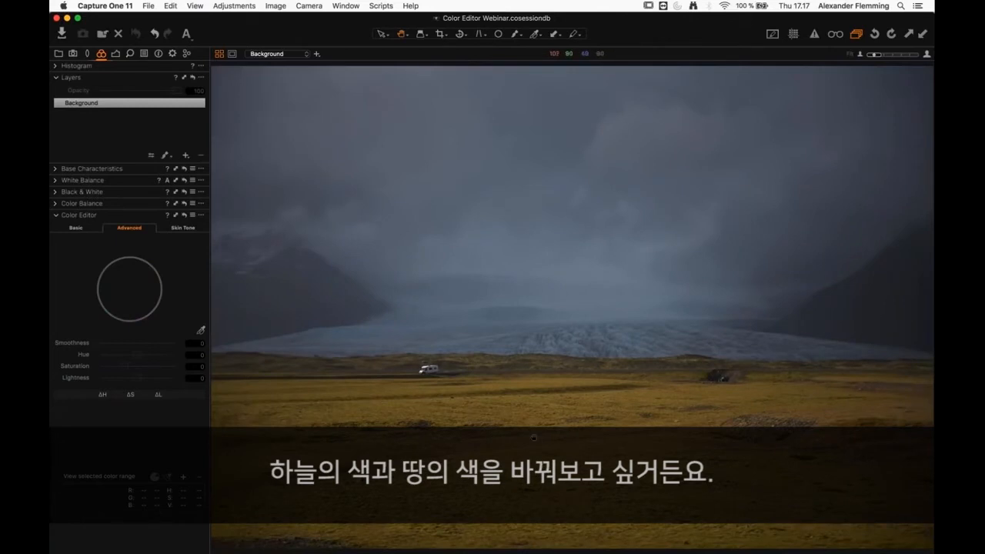
key("super+b")
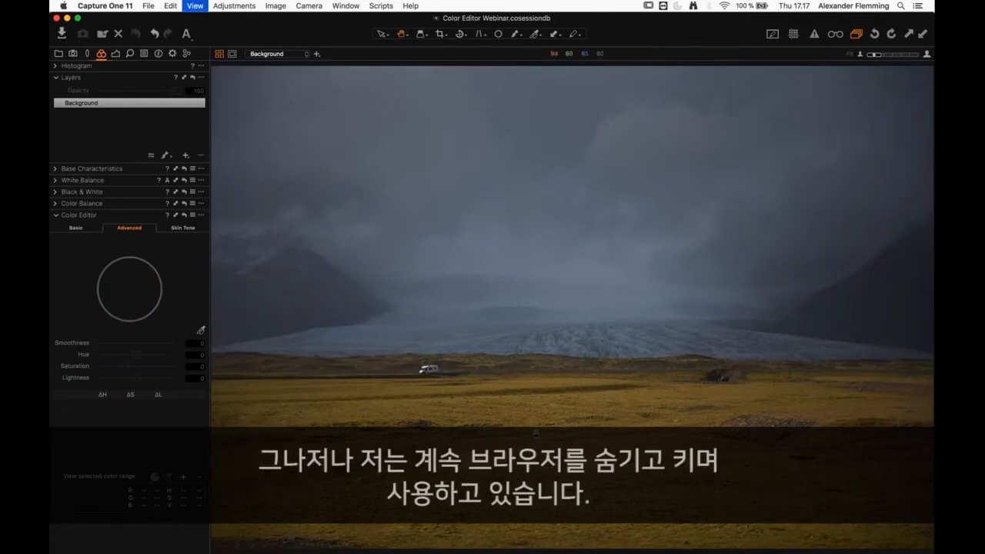
key("super+b")
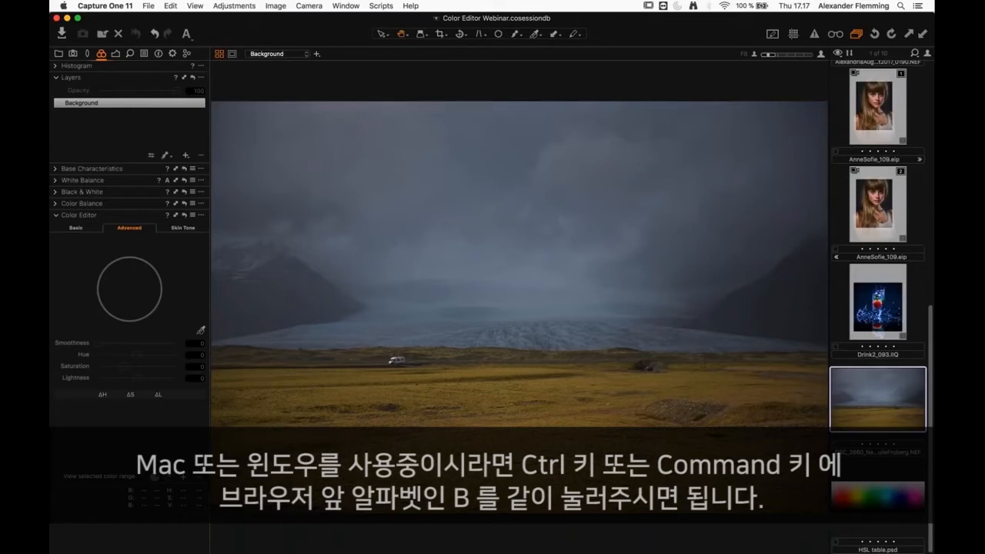
key("super+b")
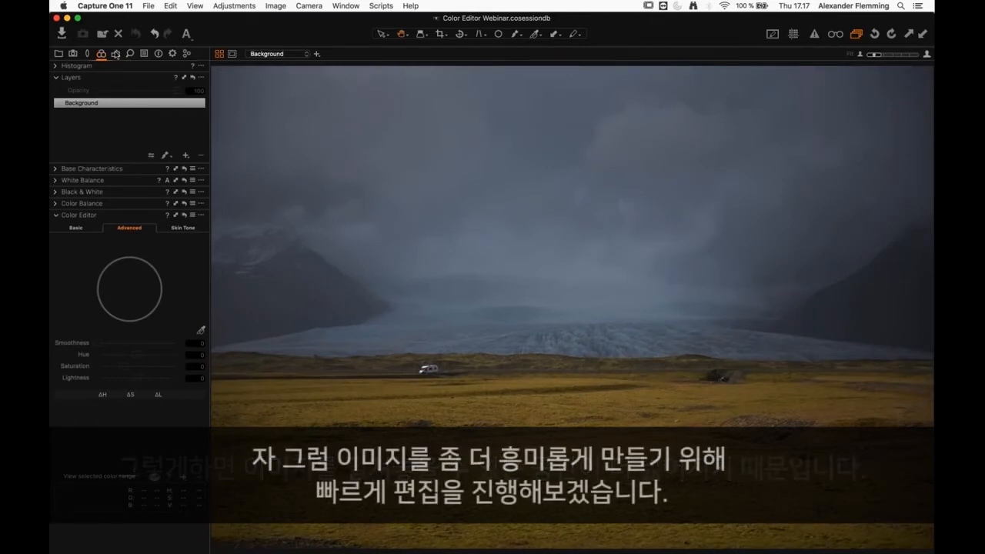
Set the landscape's input Levels to black point 17 and white point 150, and its Contrast to 19.
left_click(116, 54)
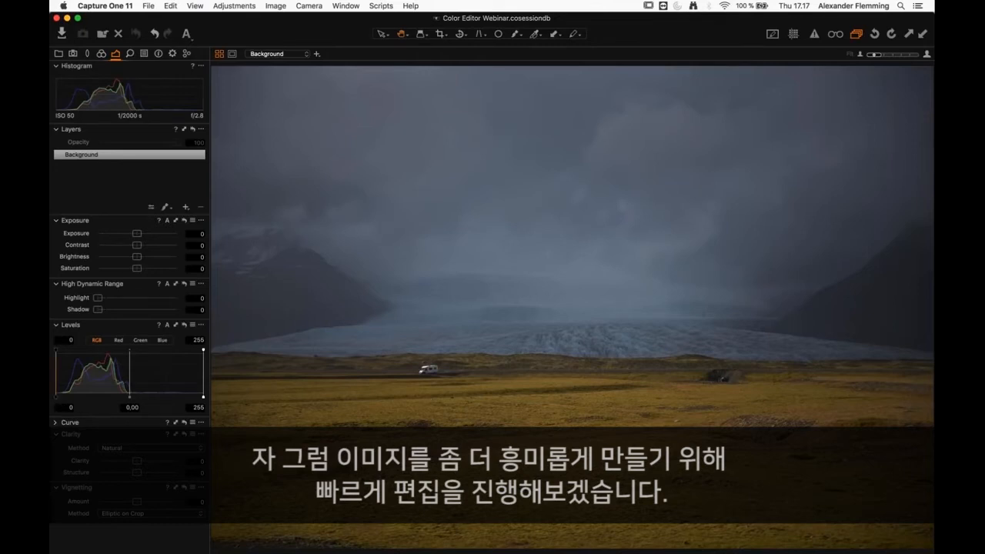
left_click_drag(55, 396, 68, 397)
left_click_drag(203, 396, 143, 396)
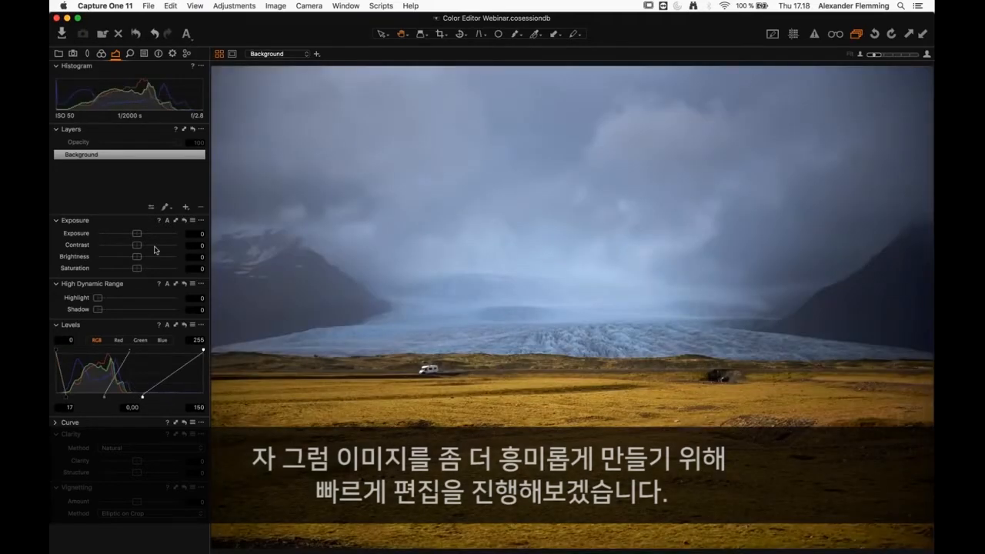
left_click(154, 248)
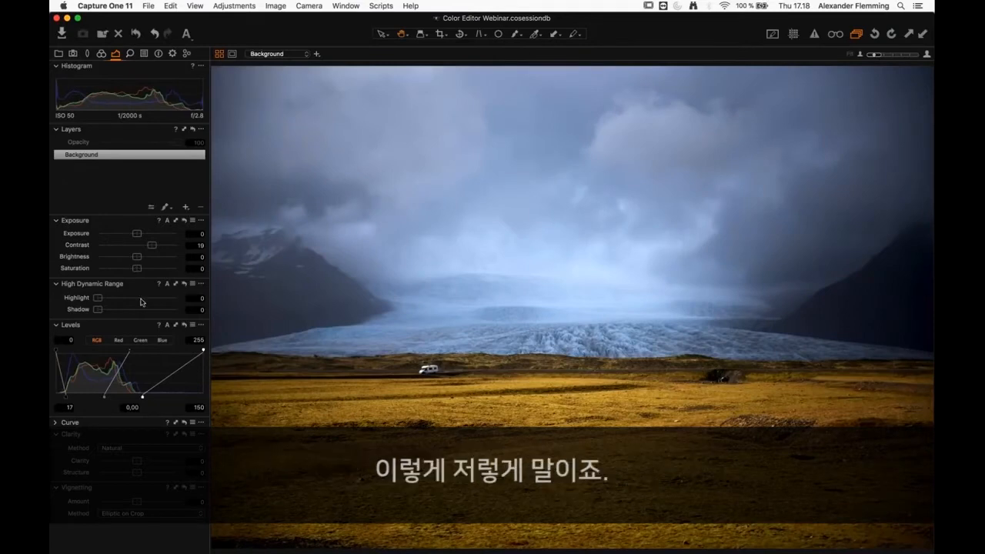
Set the landscape's High Dynamic Range Highlight to 54, with Brightness 9 and Exposure -0.32.
left_click(140, 299)
left_click(144, 257)
left_click(132, 234)
left_click_drag(132, 237, 133, 236)
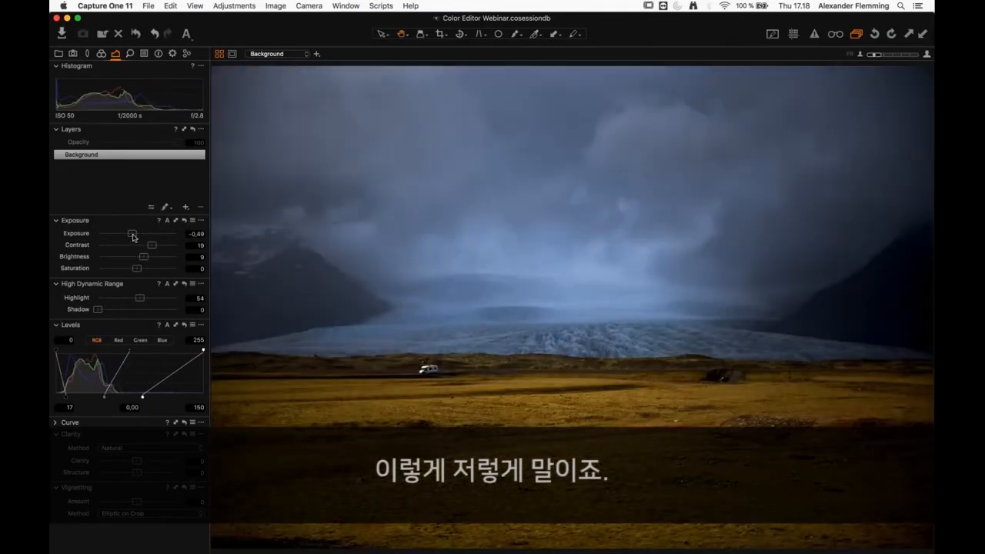
Set the landscape's Saturation to 8, Shadow to 13 and Clarity to 35, and the Levels black point to 10.
left_click(141, 269)
left_click_drag(98, 309, 107, 309)
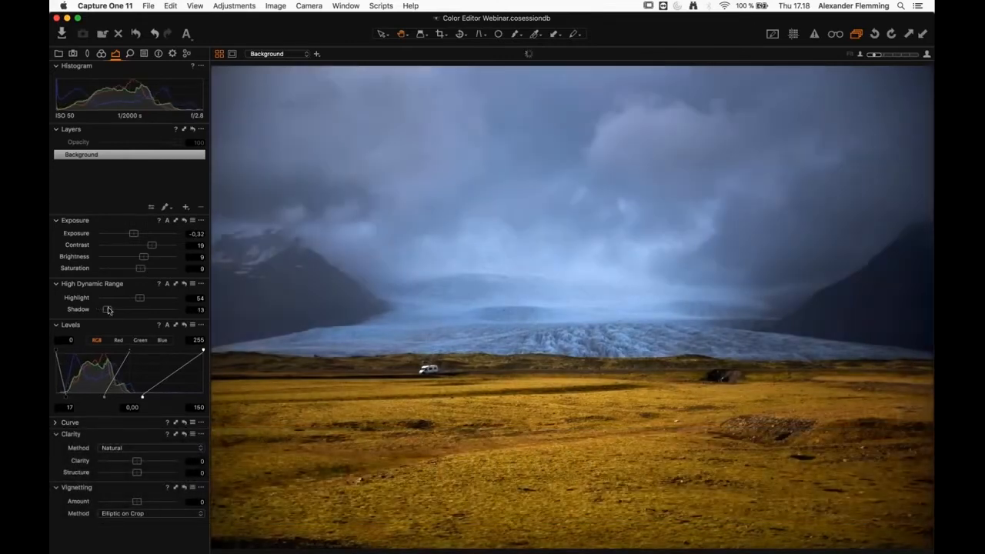
left_click(142, 271)
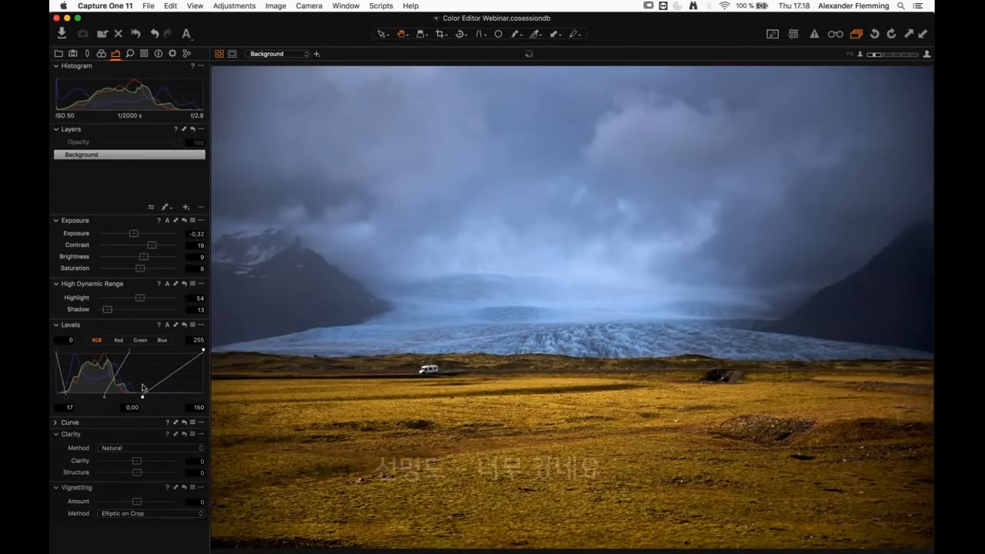
left_click_drag(147, 463, 151, 463)
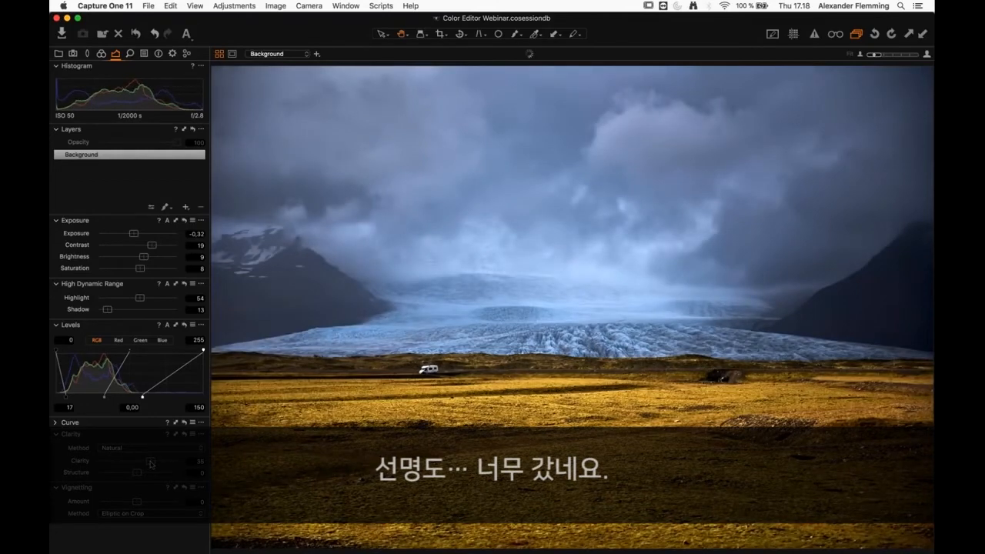
left_click_drag(66, 397, 62, 397)
Correct the lens Light Falloff to 64 and lower the Exposure to -0.48.
left_click(87, 54)
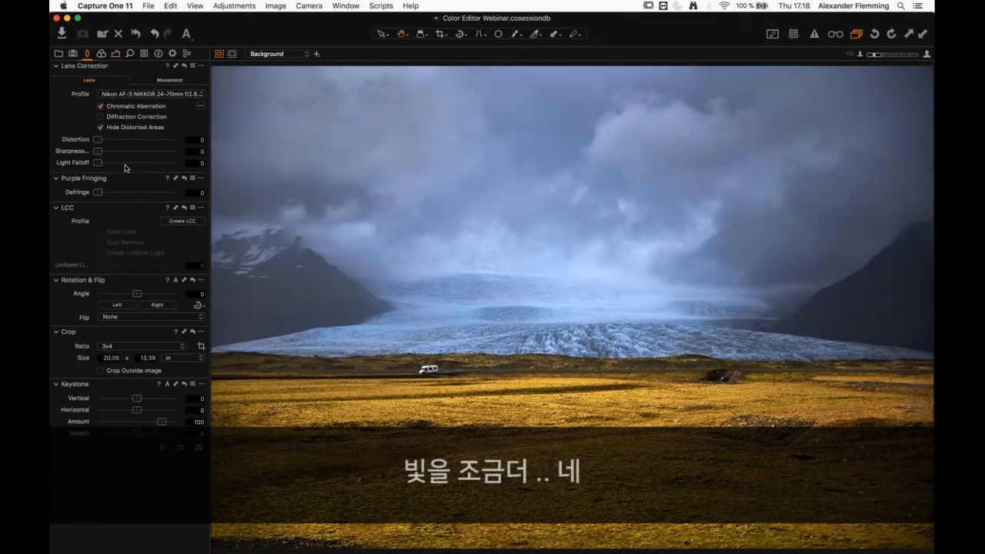
left_click_drag(126, 163, 140, 163)
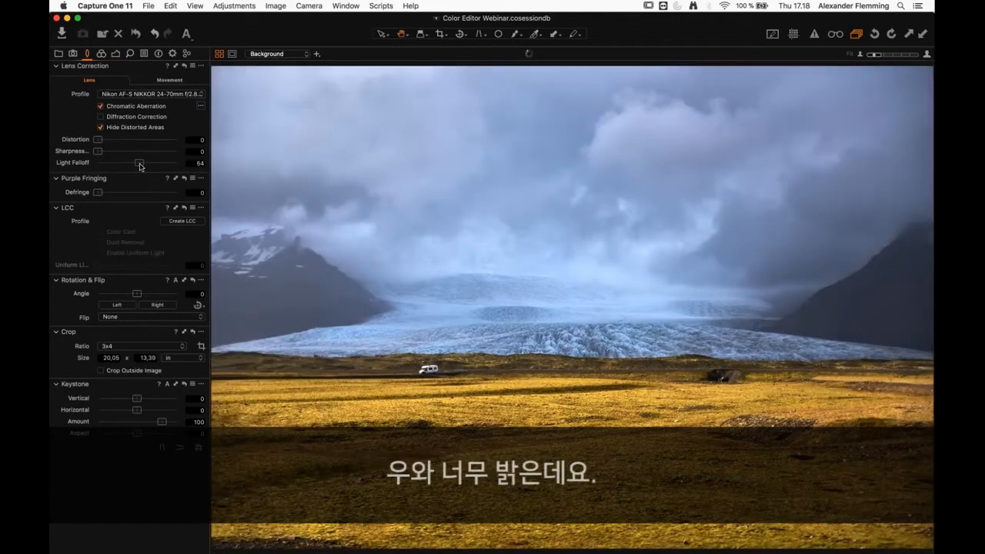
left_click(116, 54)
left_click_drag(132, 237, 131, 238)
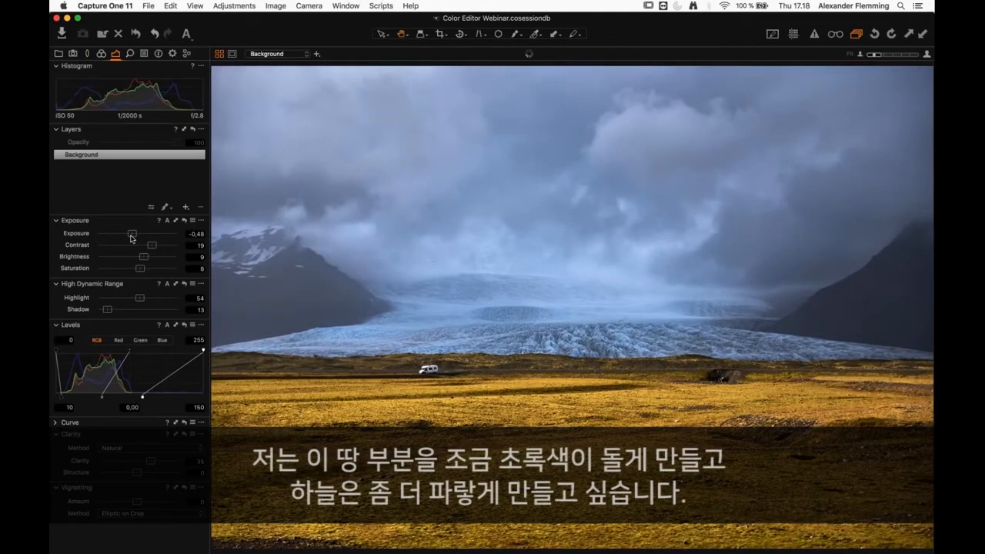
Pick the yellow ground as an Advanced color range, extend it to the wheel's center, and check its coverage in the photo.
left_click(101, 54)
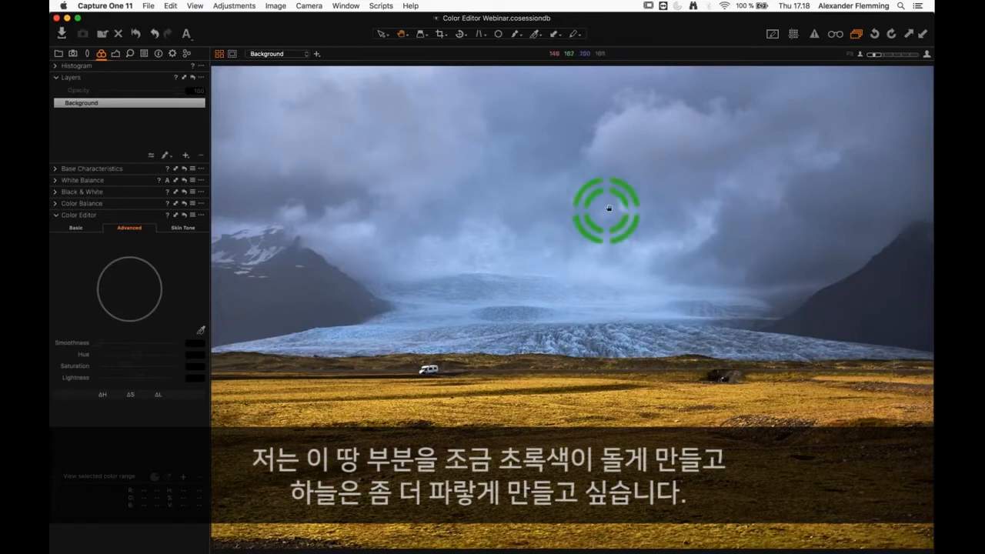
left_click(201, 330)
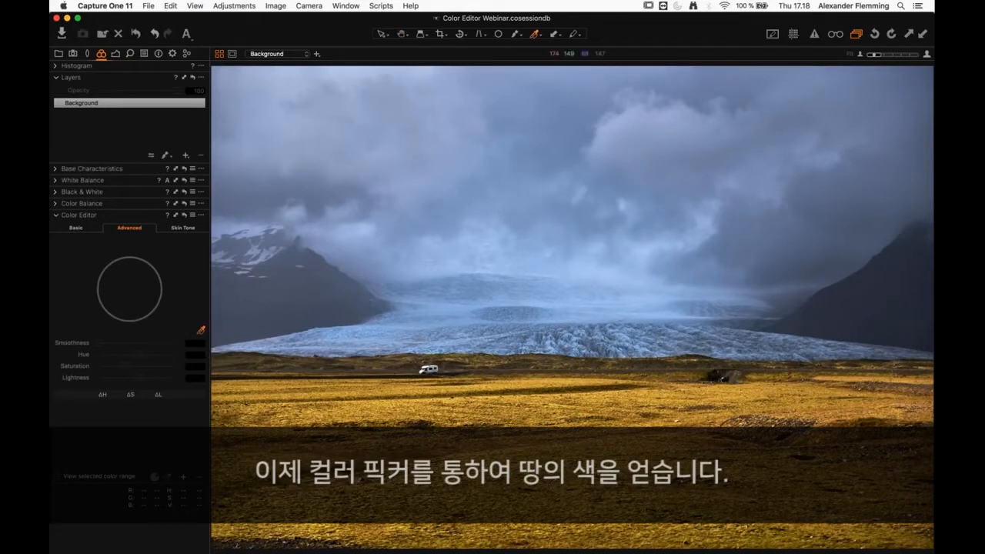
left_click(462, 401)
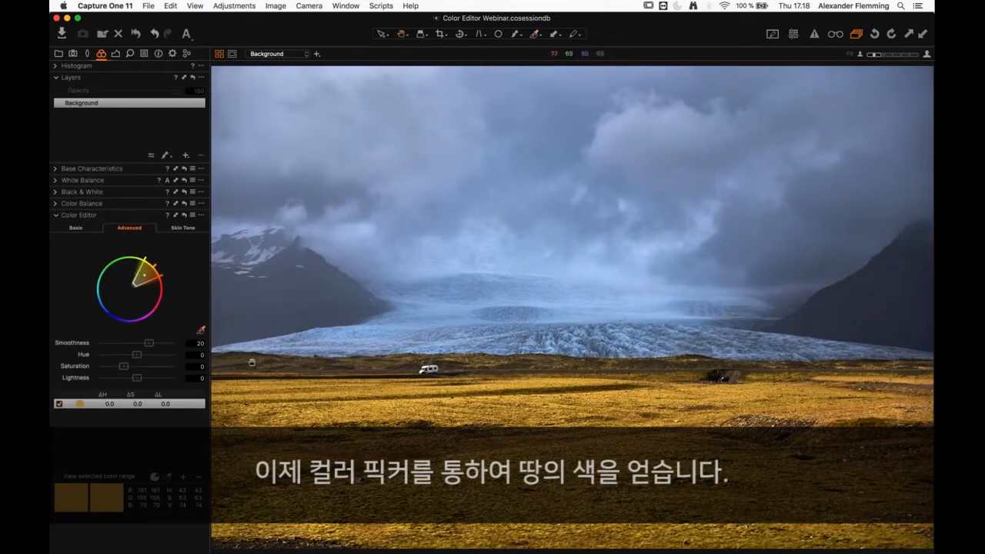
left_click(142, 271)
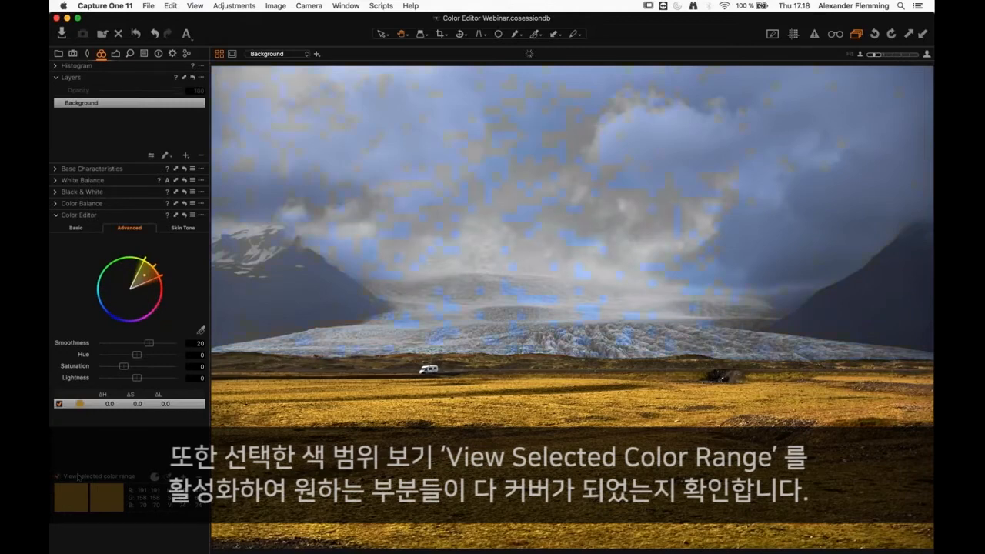
left_click(77, 477)
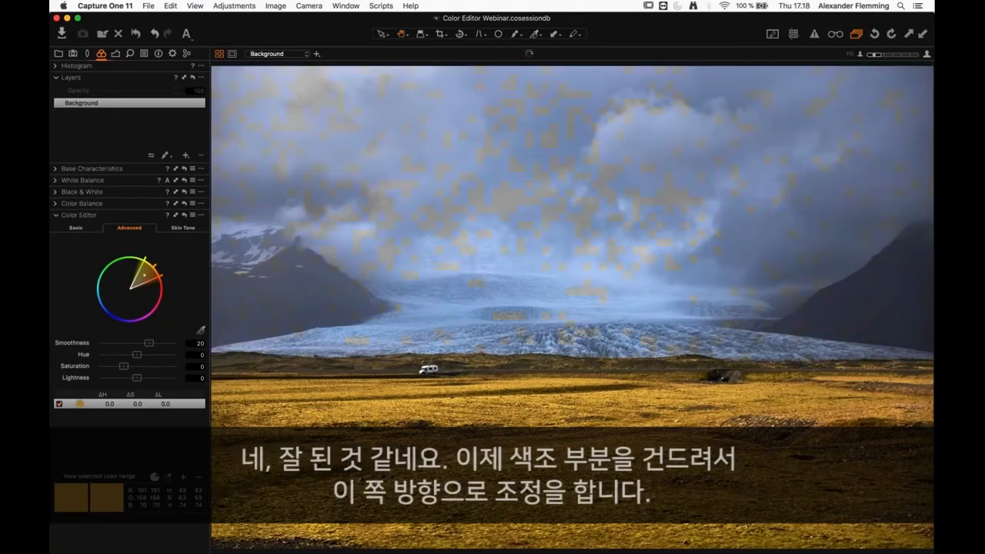
Try Hue -30 on the ground's color range, and settle on Hue 30, Saturation -14.9 and Lightness -7.1.
left_click_drag(137, 356, 91, 358)
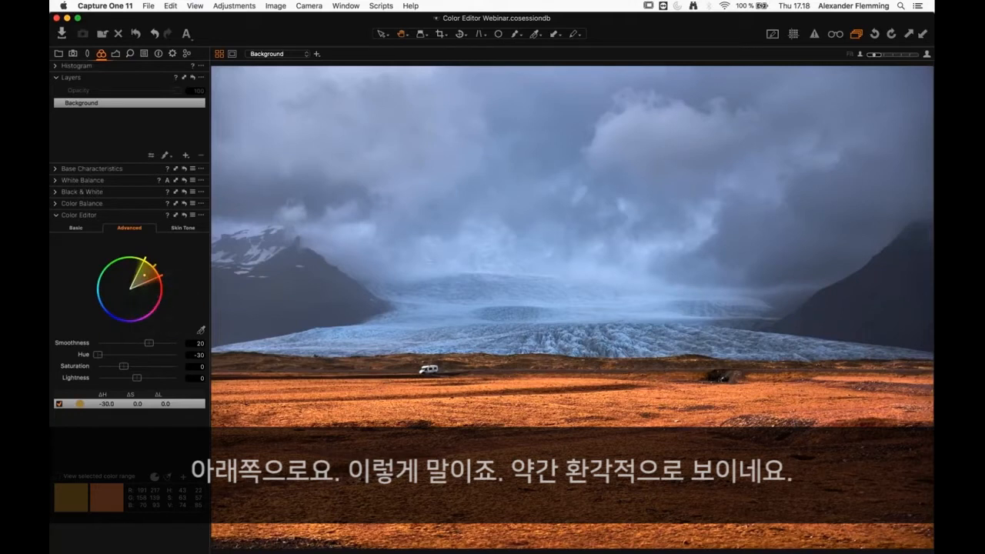
left_click_drag(104, 357, 179, 359)
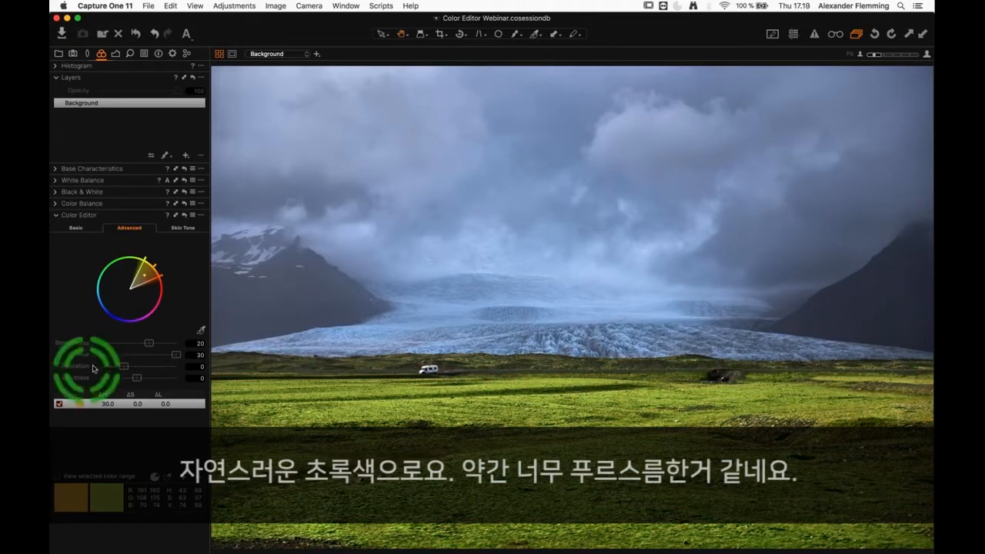
left_click_drag(123, 369, 120, 369)
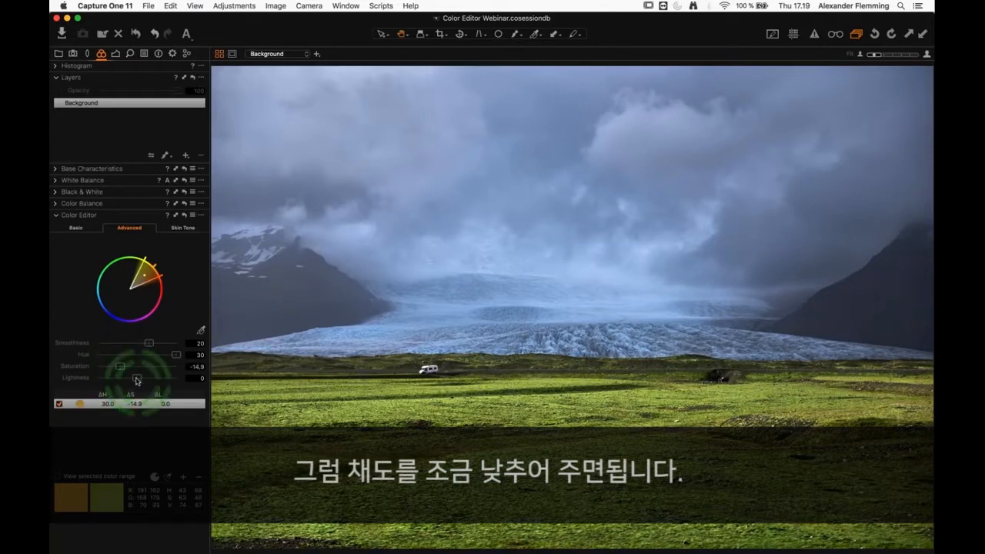
left_click_drag(137, 380, 135, 380)
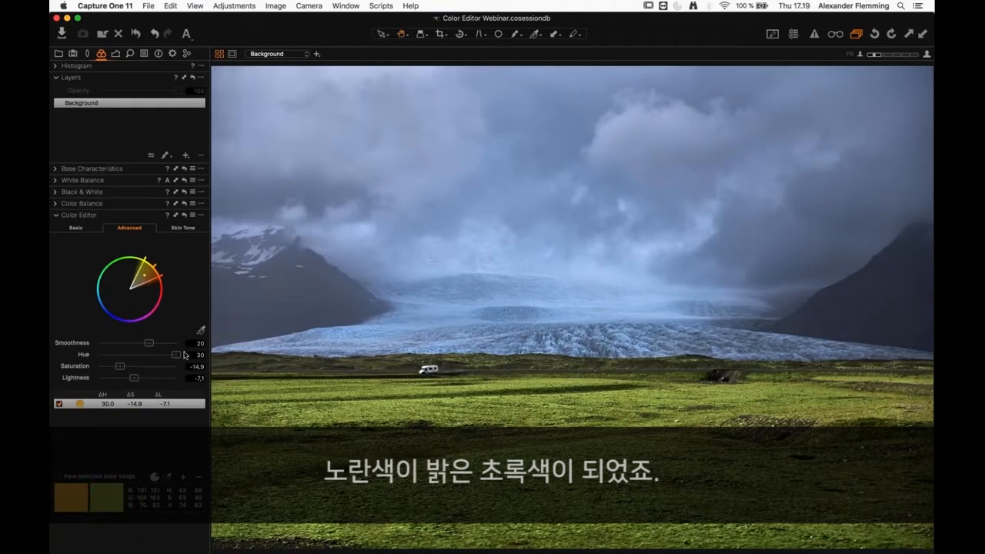
Pick the blue sky as a second color range and set Hue -7.7, Saturation 6.7 and Lightness -26.1.
left_click(201, 330)
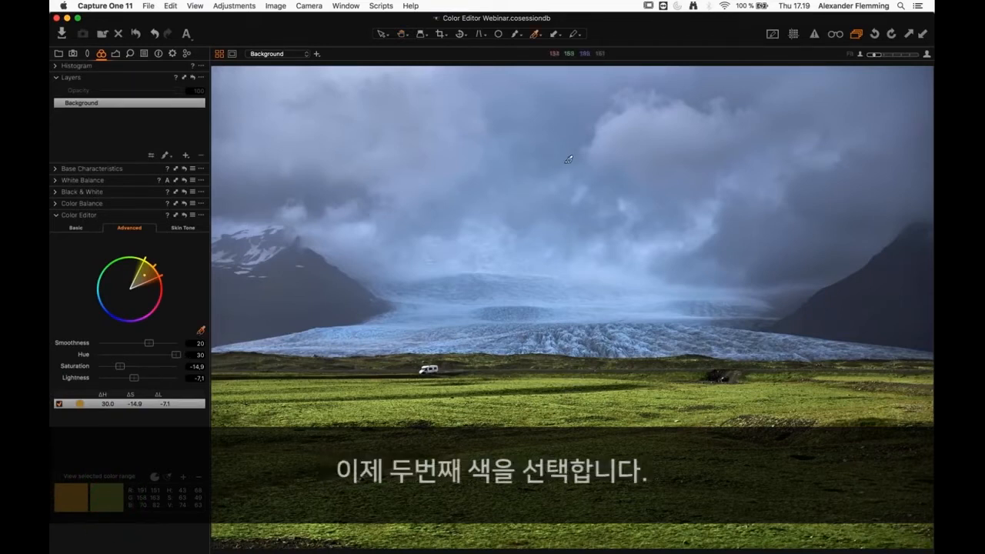
left_click(568, 159)
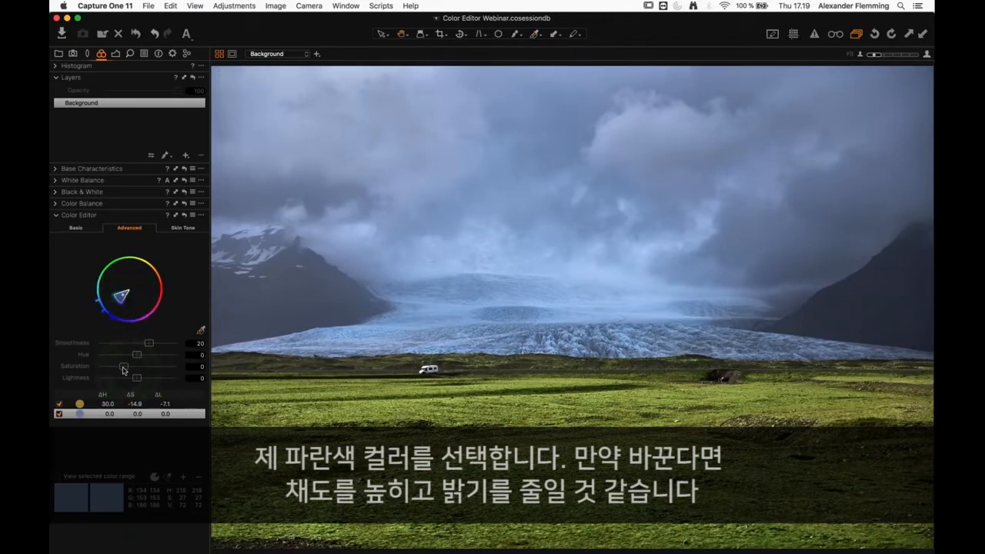
mouse_move(124, 367)
left_mouse_down()
mouse_move(135, 380)
mouse_move(127, 358)
left_mouse_up()
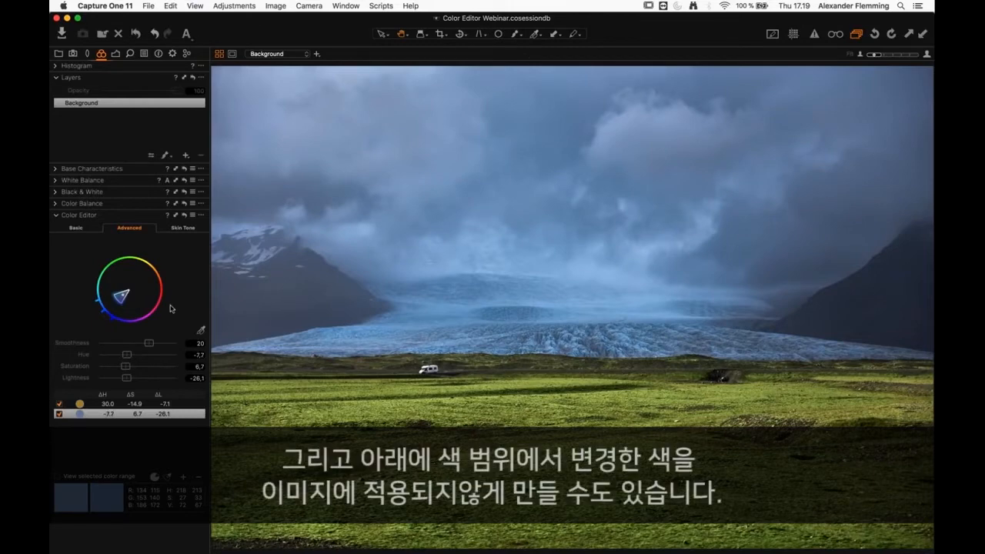
Compare the landscape with the sky and ground ranges switched off and on, and with all Color Editor adjustments temporarily reset.
left_click(60, 415)
left_click(59, 415)
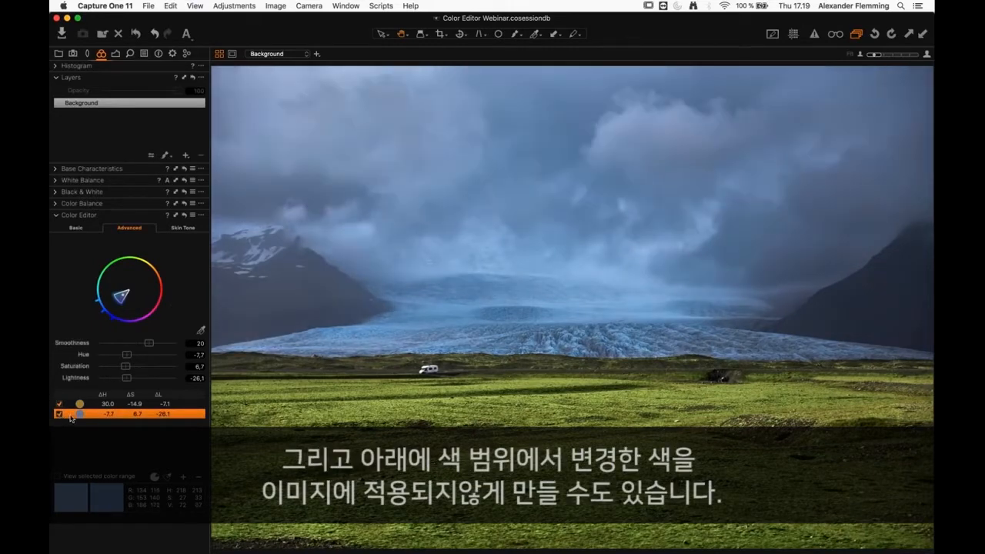
left_click(59, 416)
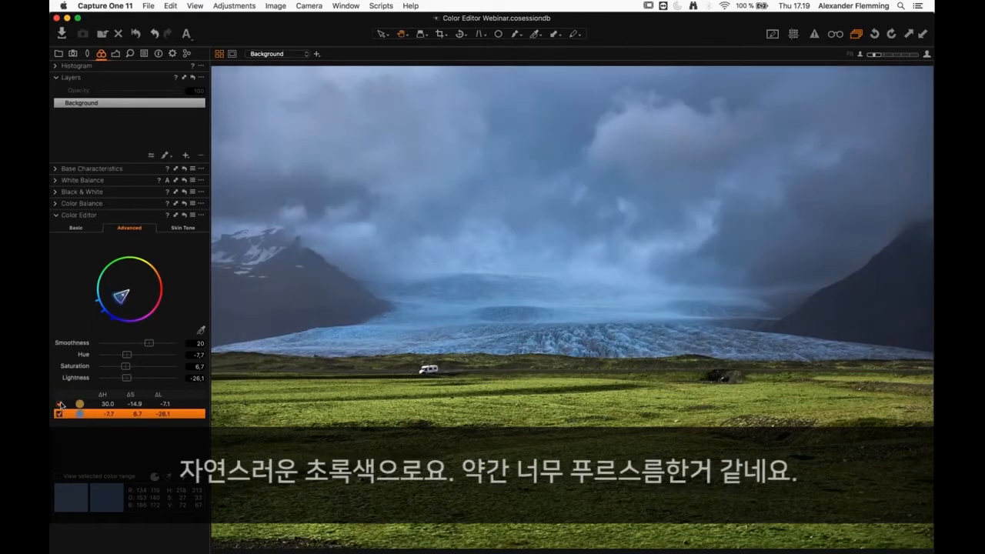
left_click(59, 404)
left_click(59, 404)
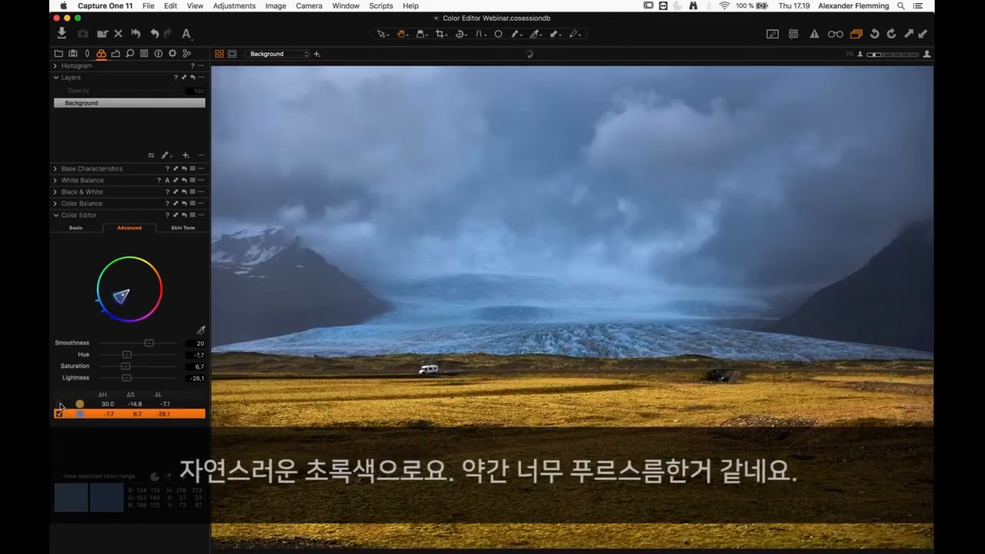
left_click(59, 404)
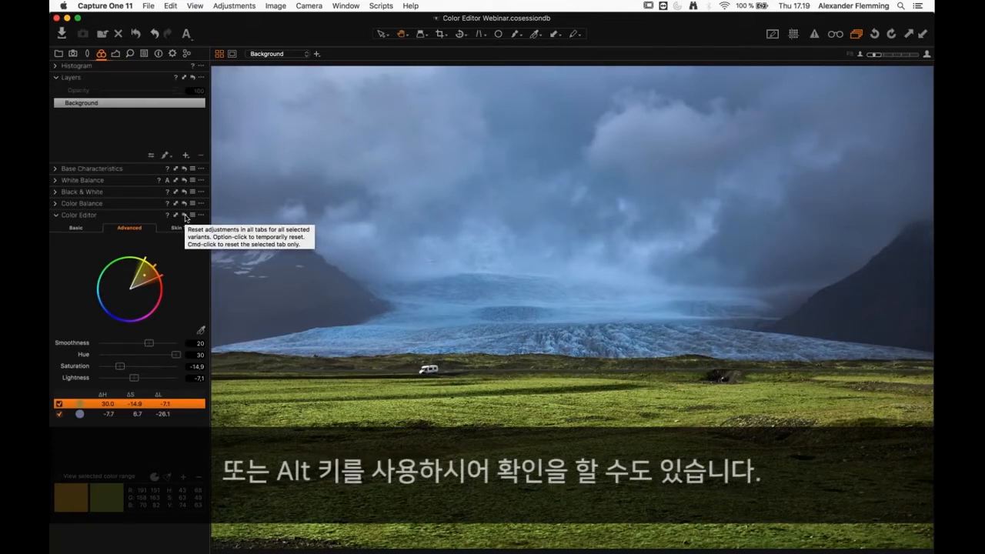
left_click(185, 218, "alt")
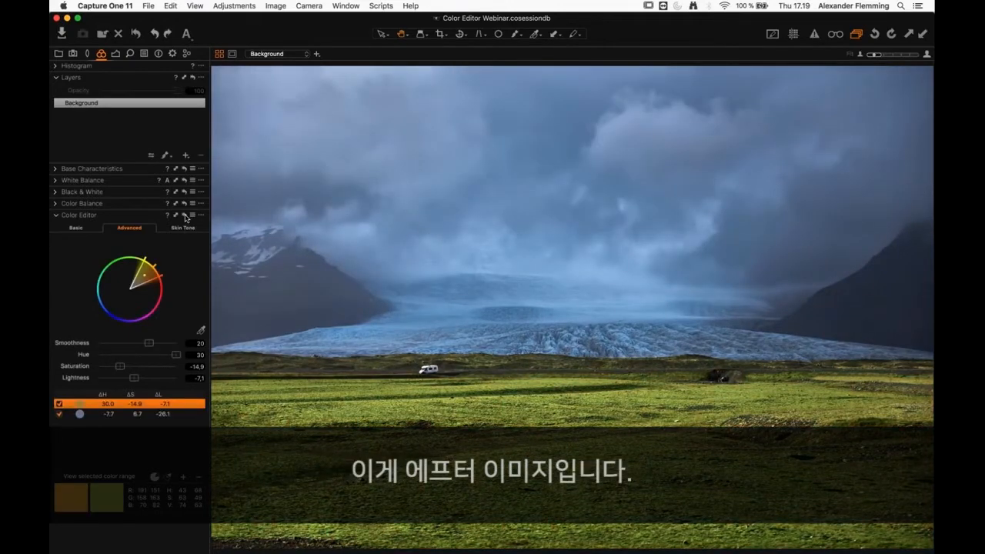
left_click(185, 218, "alt")
Open the photo of the pink Everlast gloves from the image browser and hide the browser.
key("super+b")
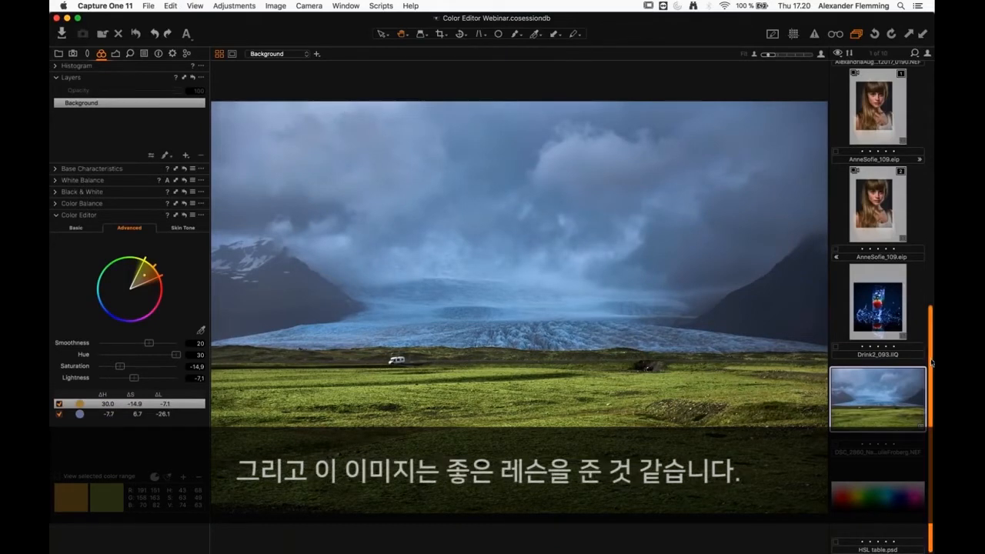
scroll(931, 309, "up", 3)
scroll(932, 310, "down", 4)
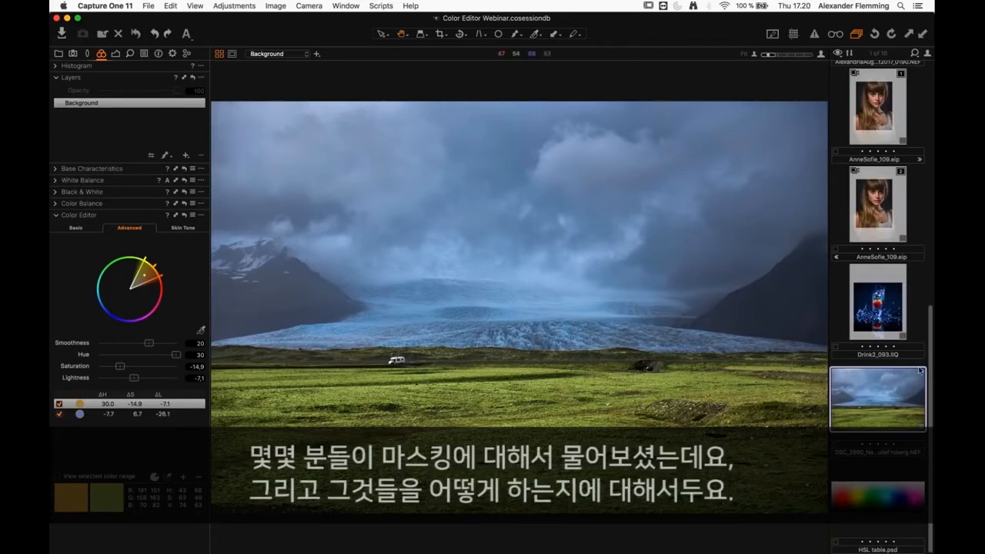
left_click_drag(932, 347, 933, 182)
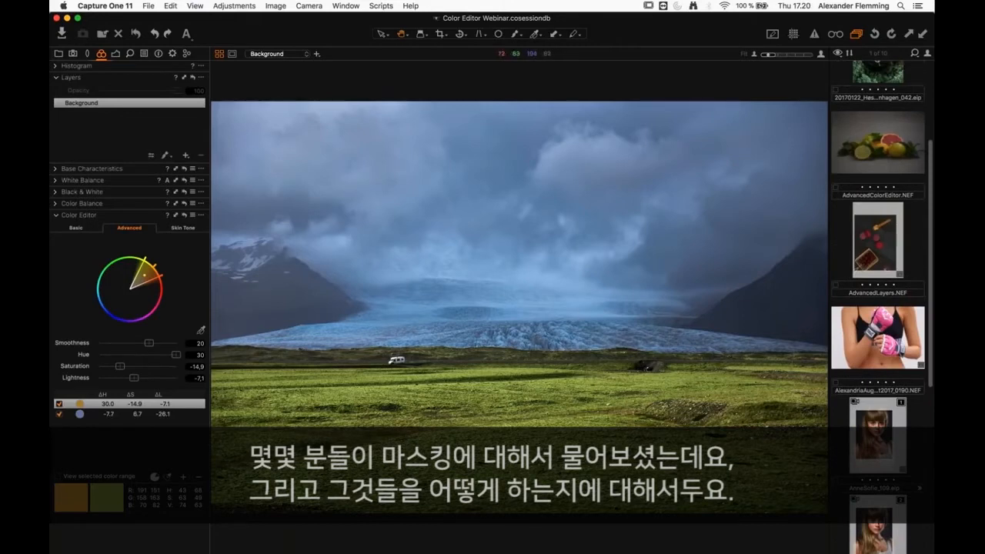
left_click(877, 338)
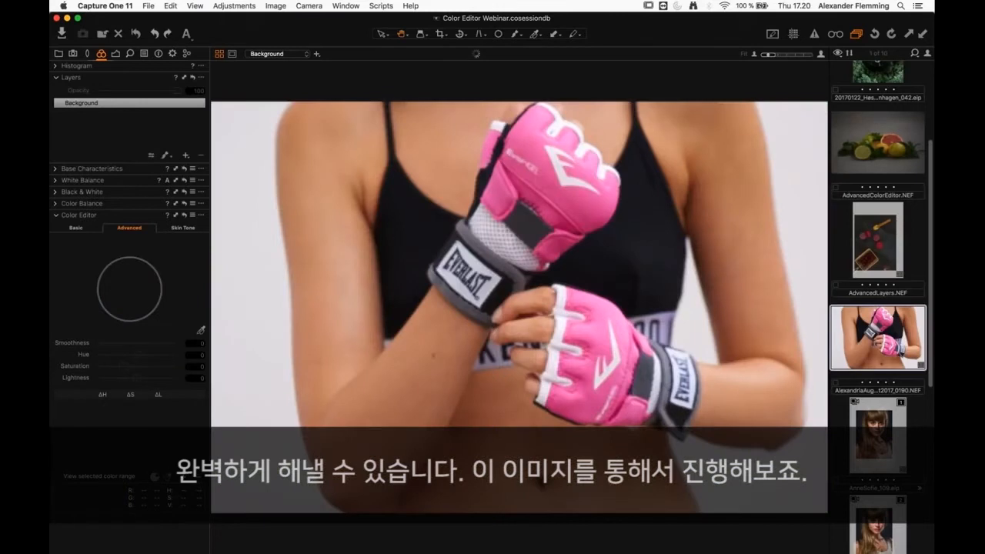
key("super+b")
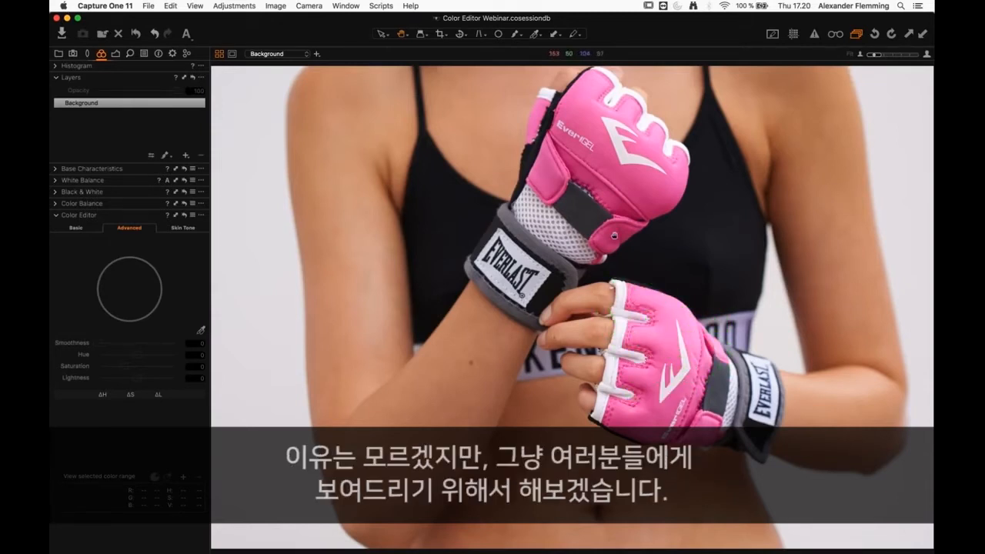
Add a new adjustment layer to the gloves photo and name it Glove 1.
left_click(186, 156)
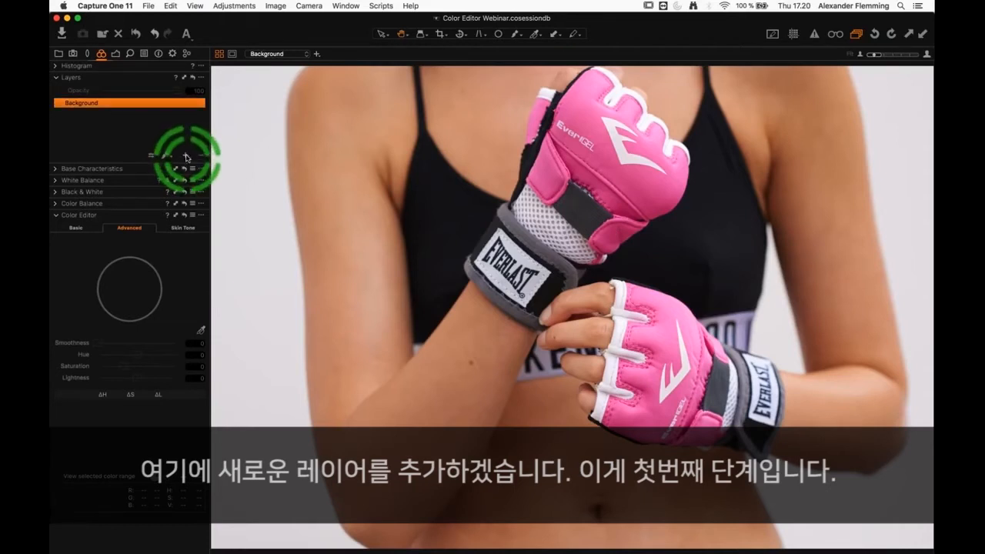
double_click(81, 104)
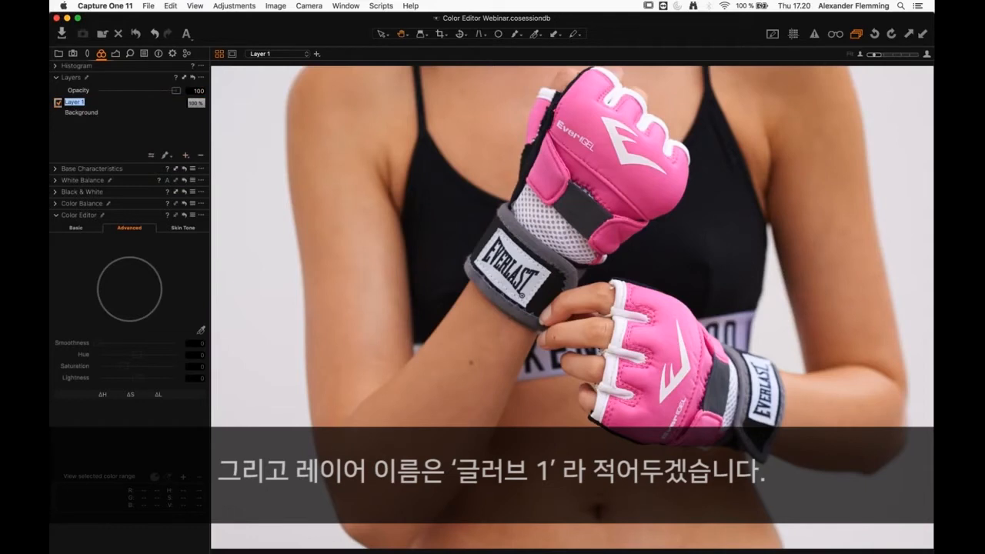
type("Glove 1")
key("Return")
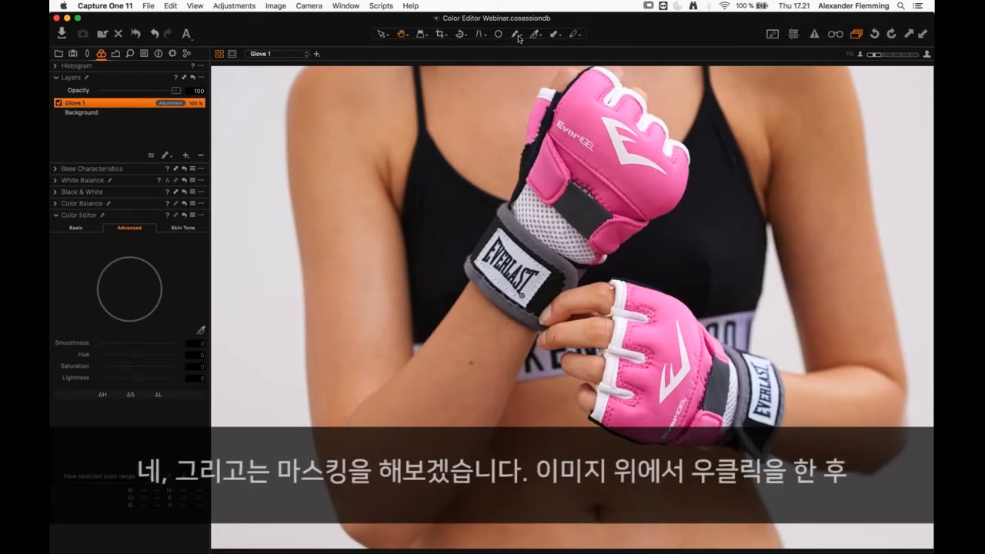
Mask the whole upper glove on the Glove 1 layer with an enlarged brush at hardness 57, covering slightly past its edges.
left_click(516, 35)
right_click(613, 189)
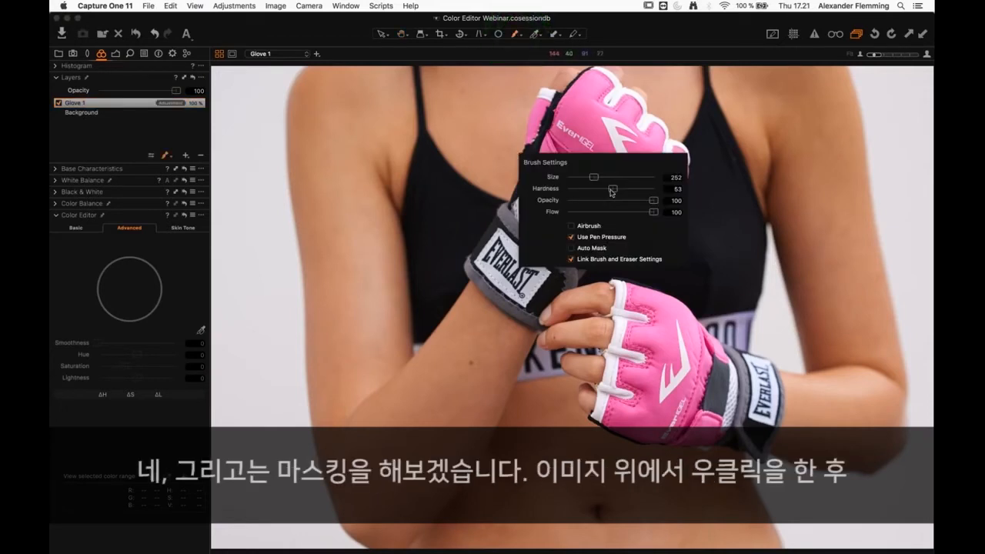
left_click_drag(613, 189, 617, 190)
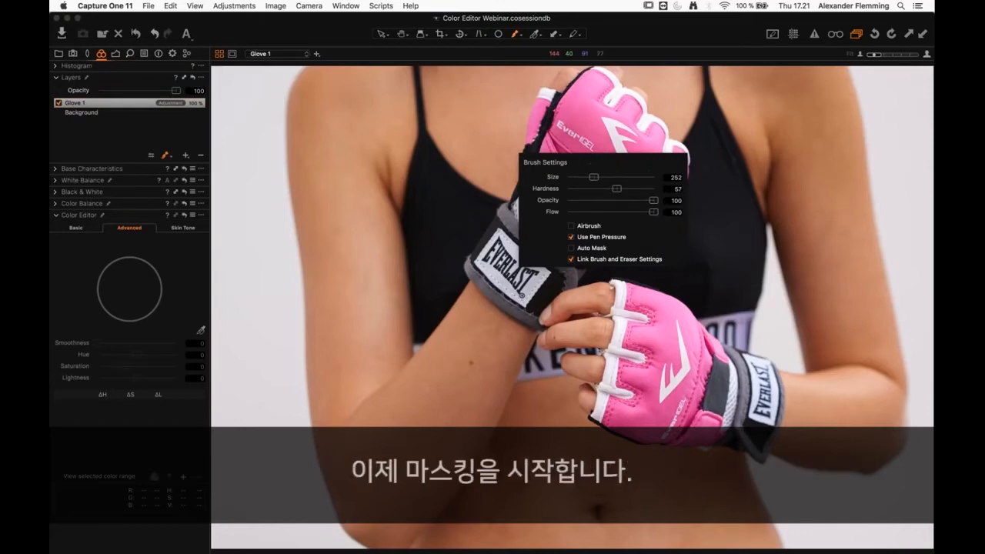
left_click_drag(593, 177, 605, 177)
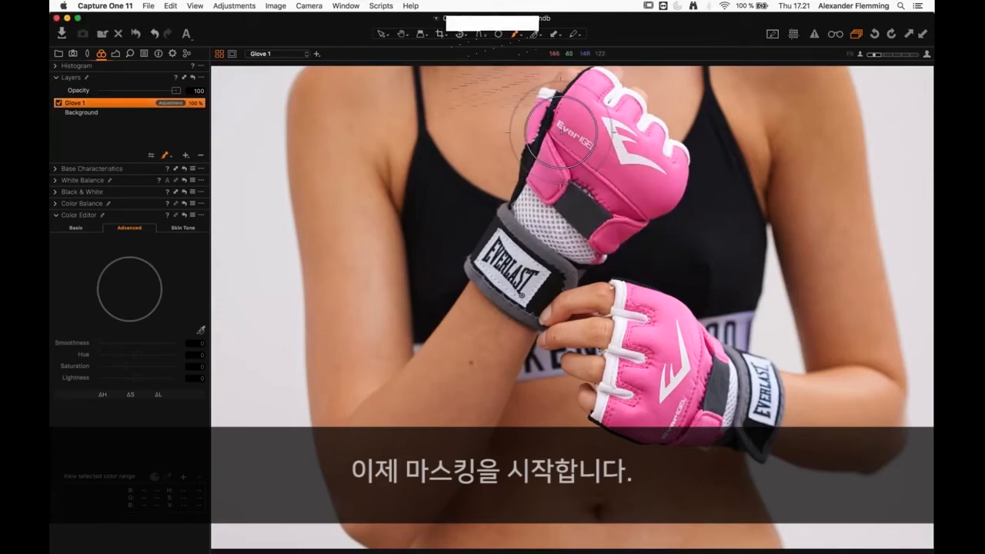
mouse_move(560, 131)
left_mouse_down()
mouse_move(589, 99)
mouse_move(607, 136)
mouse_move(603, 155)
mouse_move(651, 108)
mouse_move(608, 100)
left_mouse_up()
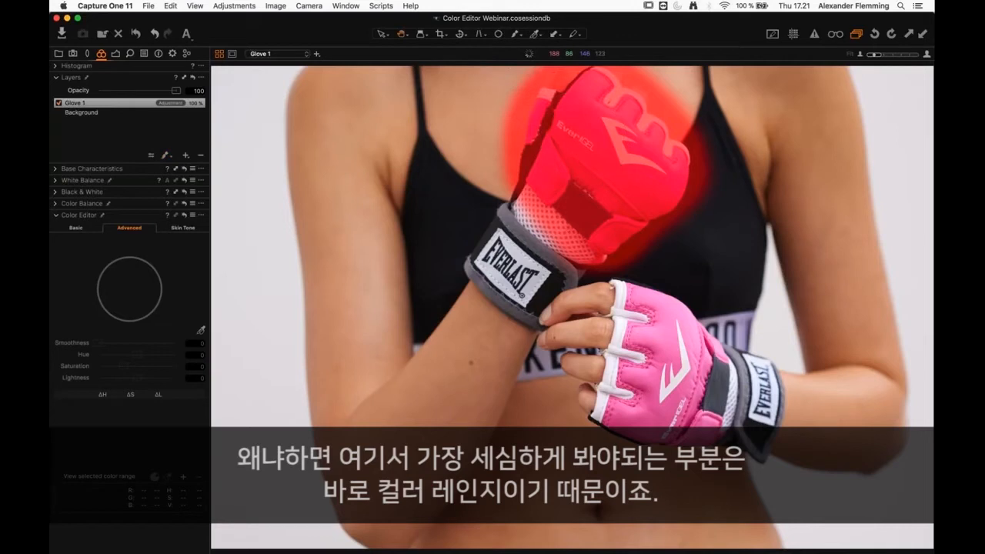
key("h")
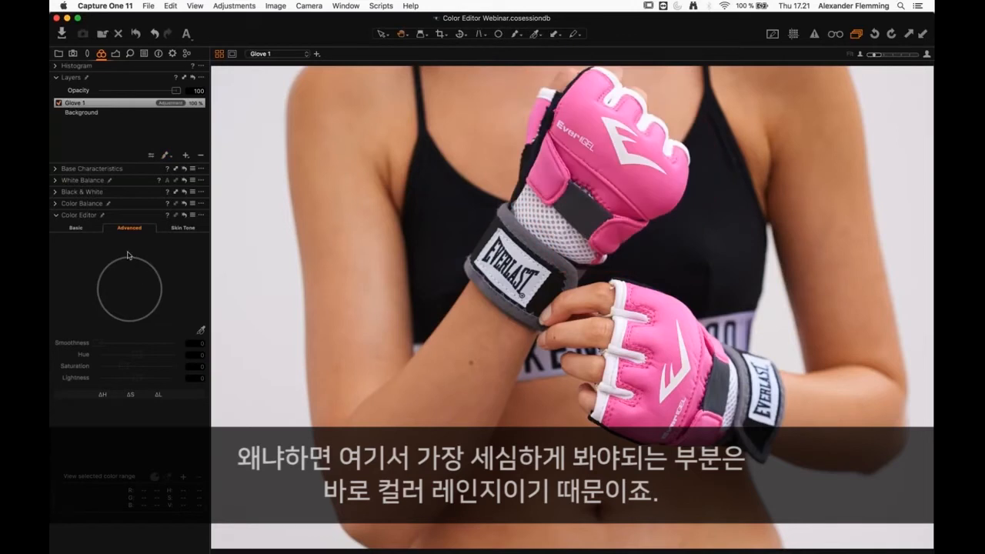
Pick the upper glove's pink as a color range and examine its coverage up close with only the selected color range shown.
left_click(202, 332)
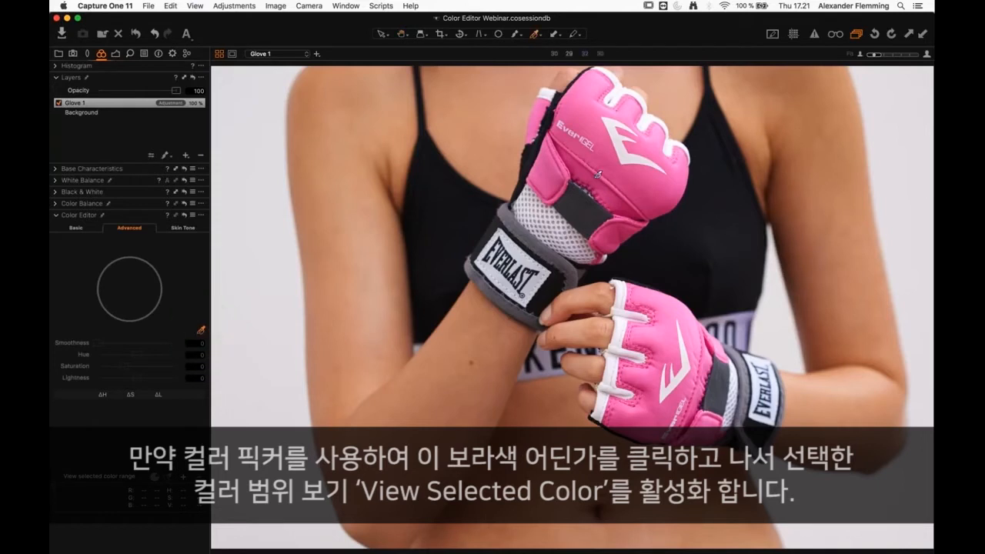
left_click(608, 146)
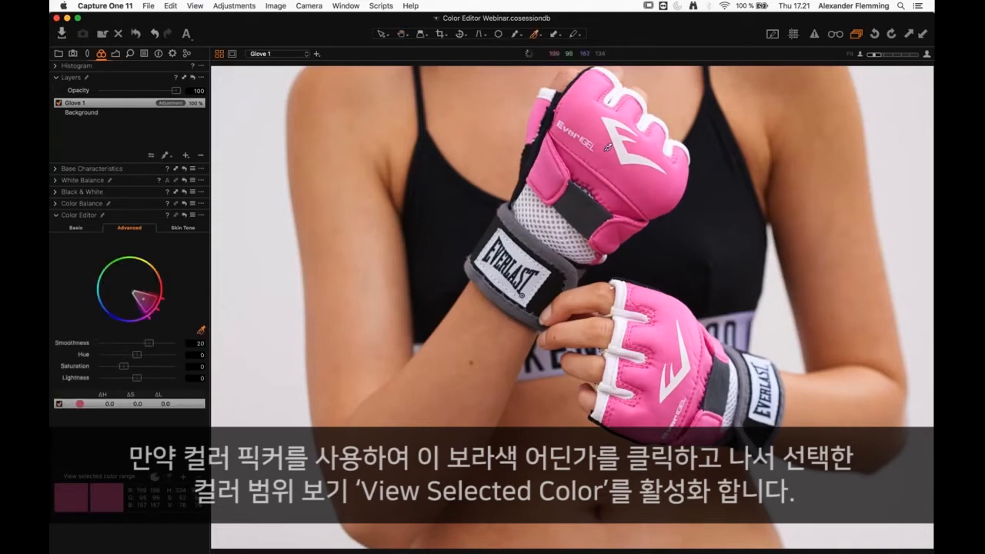
left_click(104, 477)
left_click(624, 212)
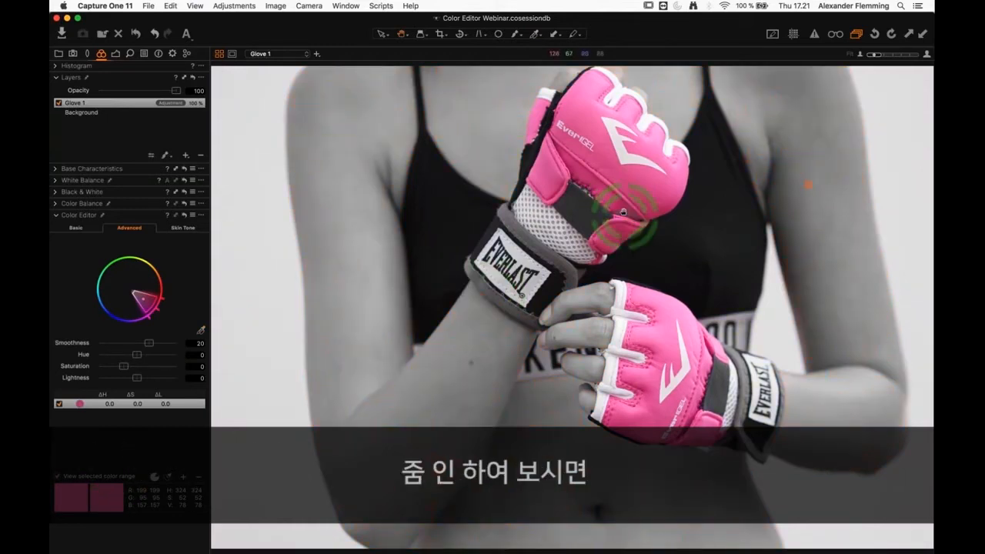
scroll(624, 212, "up", 5)
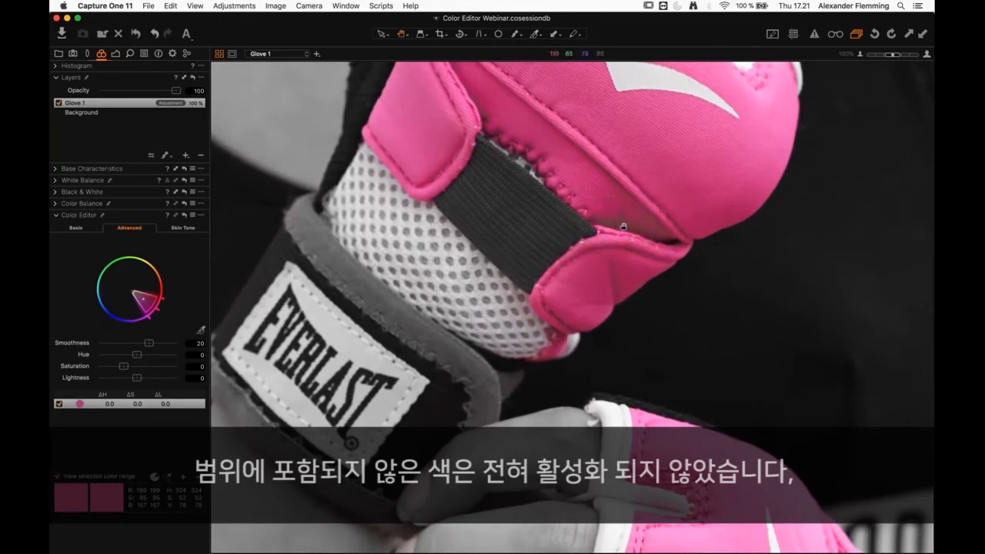
left_click_drag(625, 217, 622, 274)
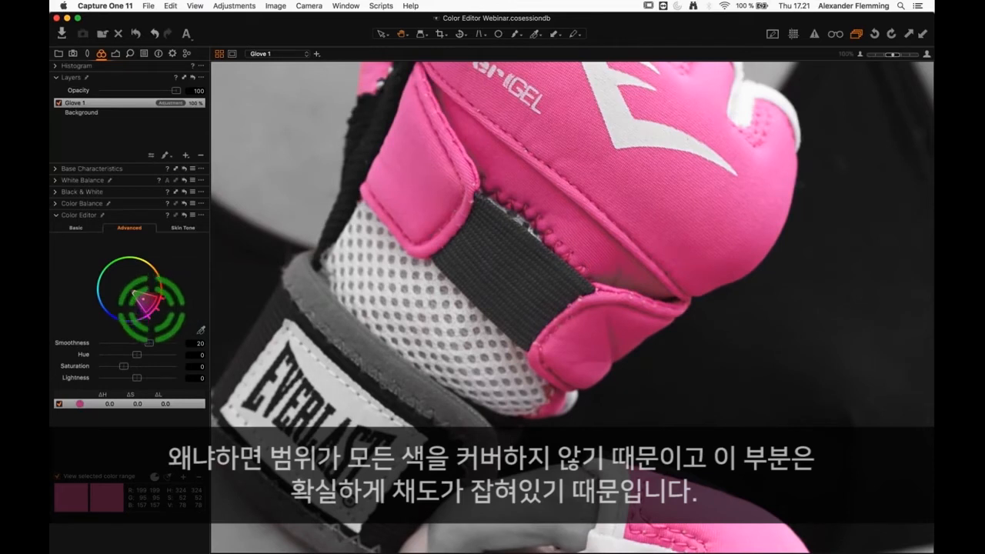
left_click(600, 280)
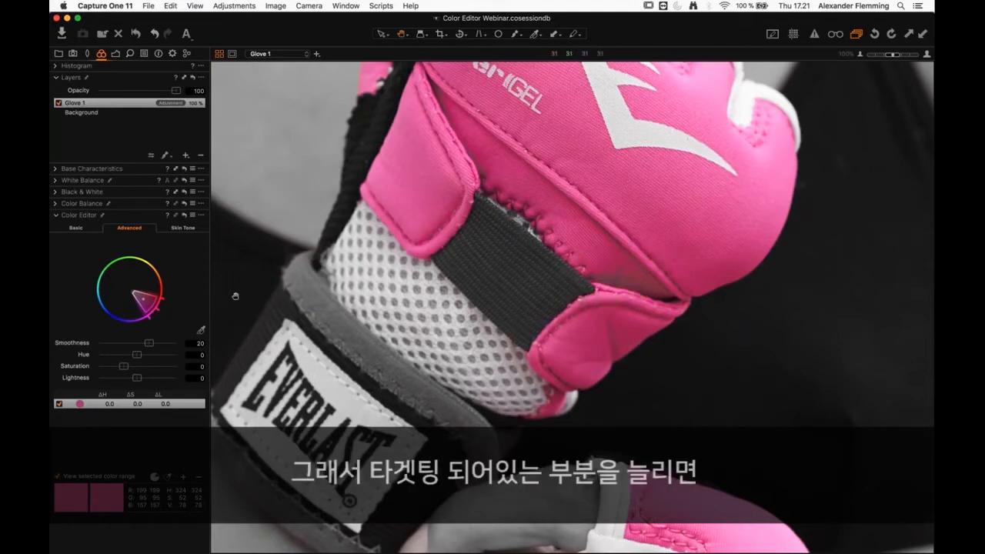
Extend the pink range to the full saturation span, check the glove's coverage, and turn off the selected color range view.
left_click(167, 477)
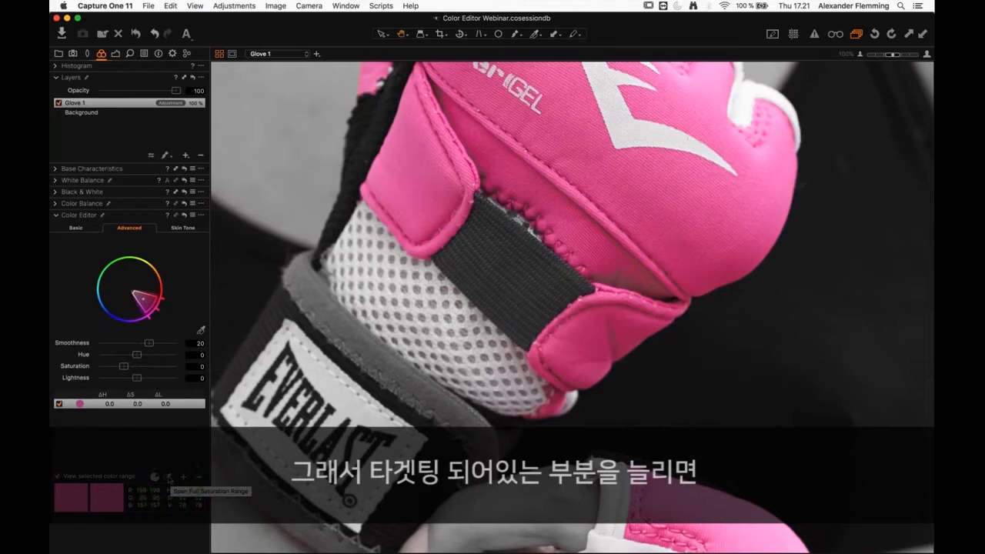
left_click_drag(134, 293, 130, 290)
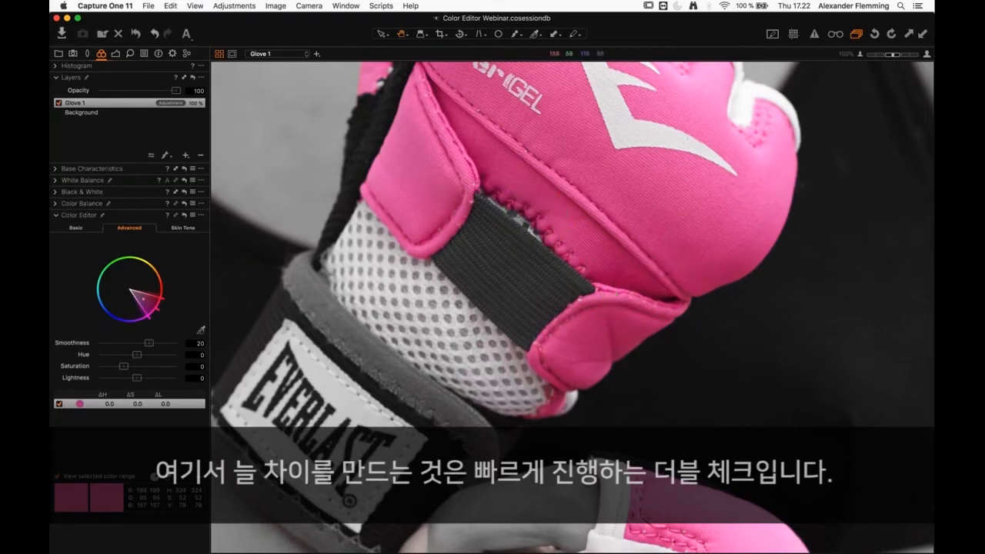
left_click_drag(515, 211, 517, 278)
scroll(515, 240, "down", 1)
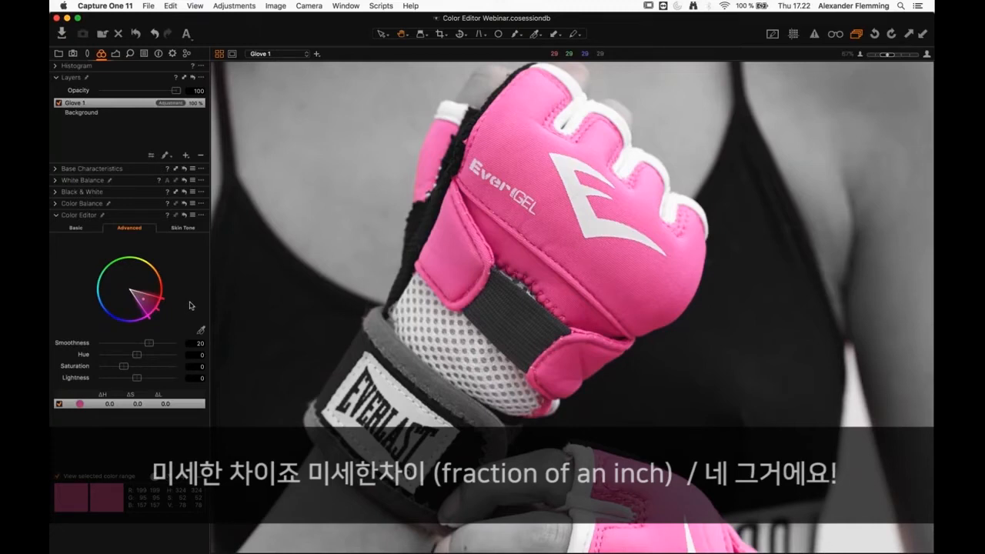
scroll(437, 301, "down", 3)
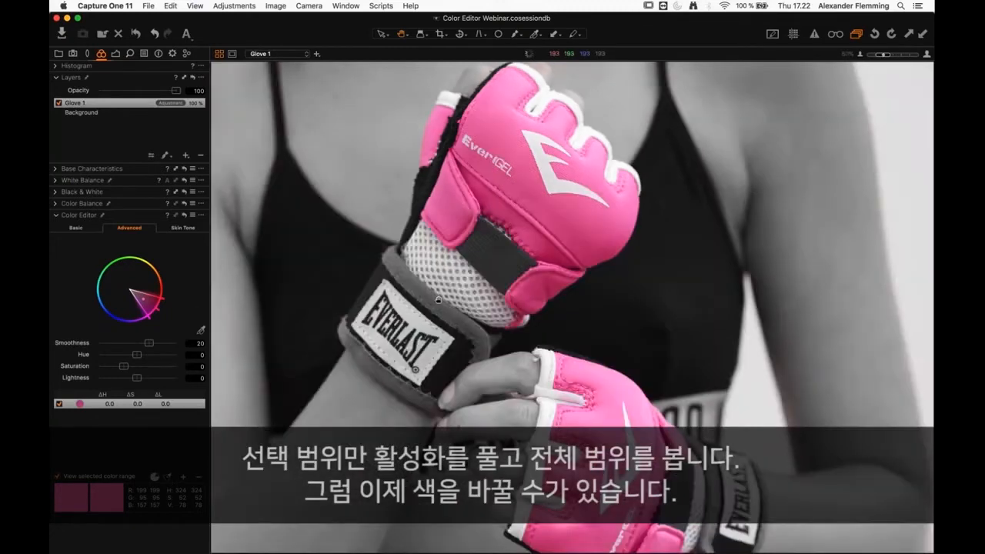
left_click(95, 477)
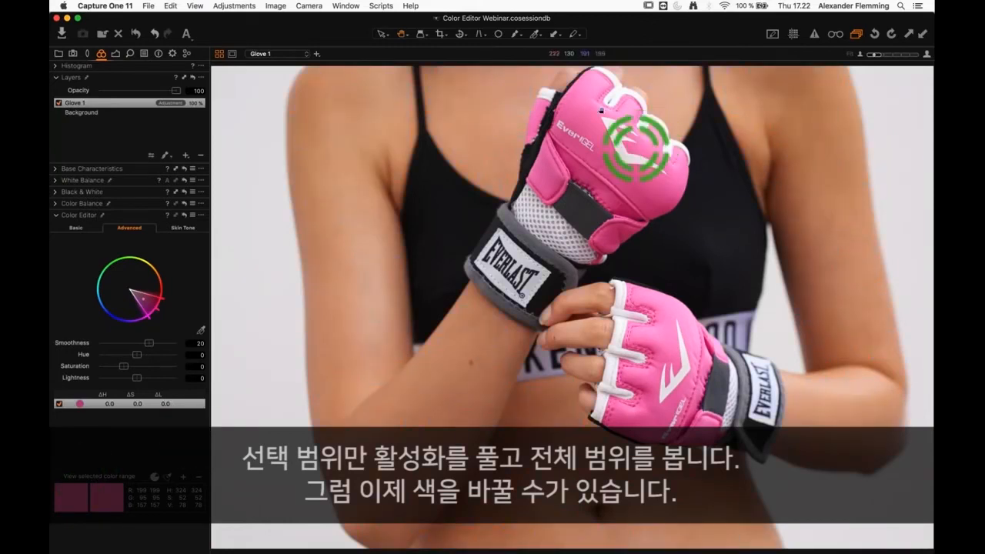
Try turning the masked glove black with Saturation -100 and Lightness -69.1 on the pink range.
left_click_drag(123, 366, 107, 380)
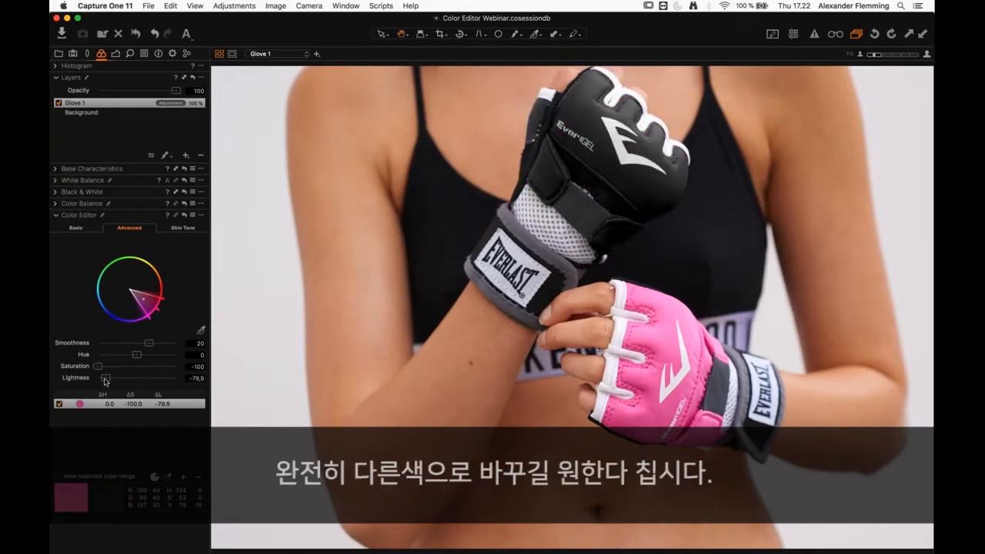
left_click_drag(105, 381, 109, 379)
scroll(613, 159, "up", 2)
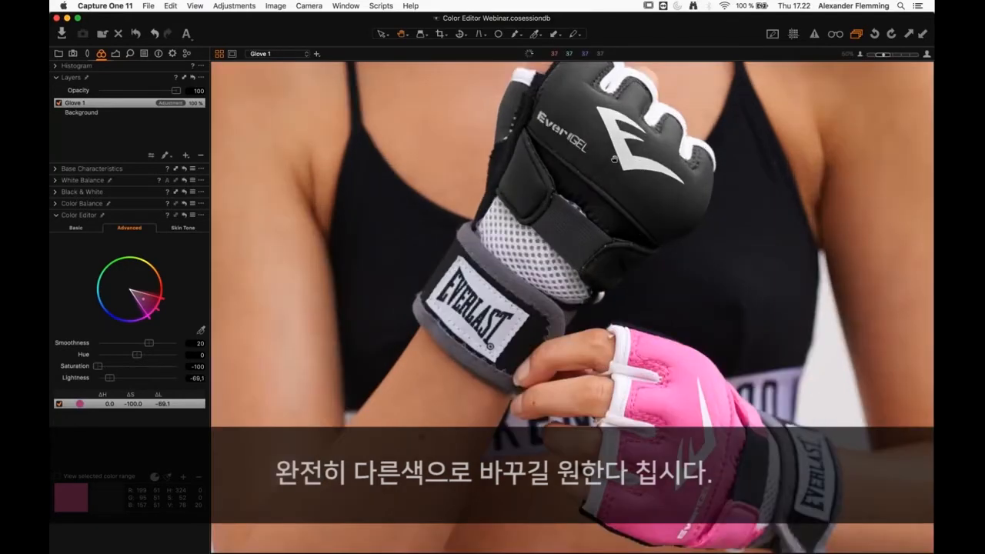
scroll(614, 158, "down", 3)
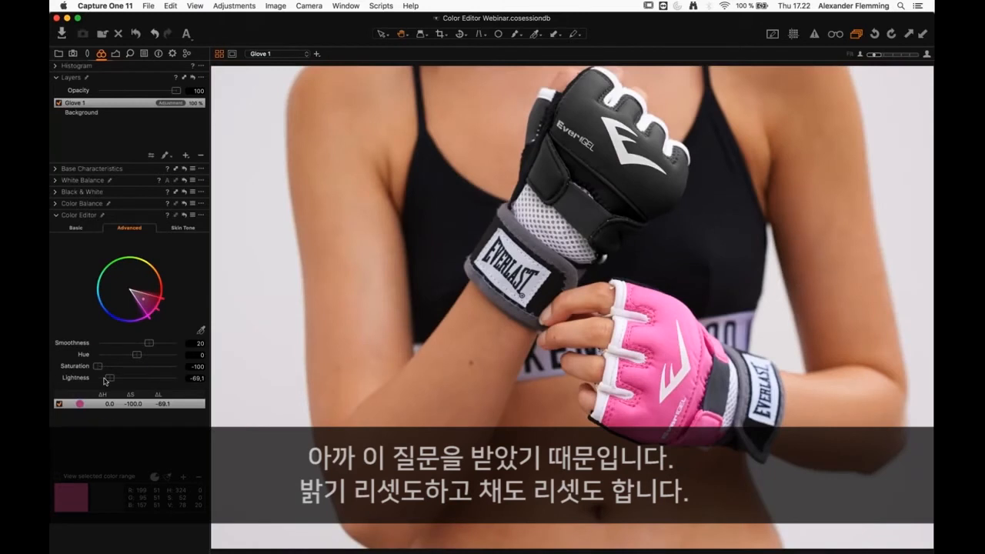
Reset the pink range's Lightness and Saturation to 0.
double_click(109, 379)
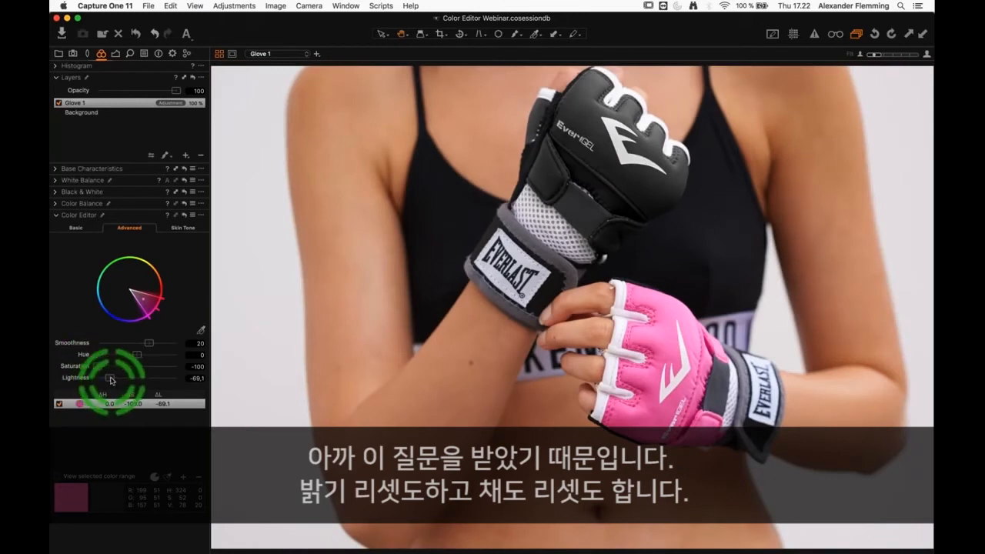
double_click(109, 379)
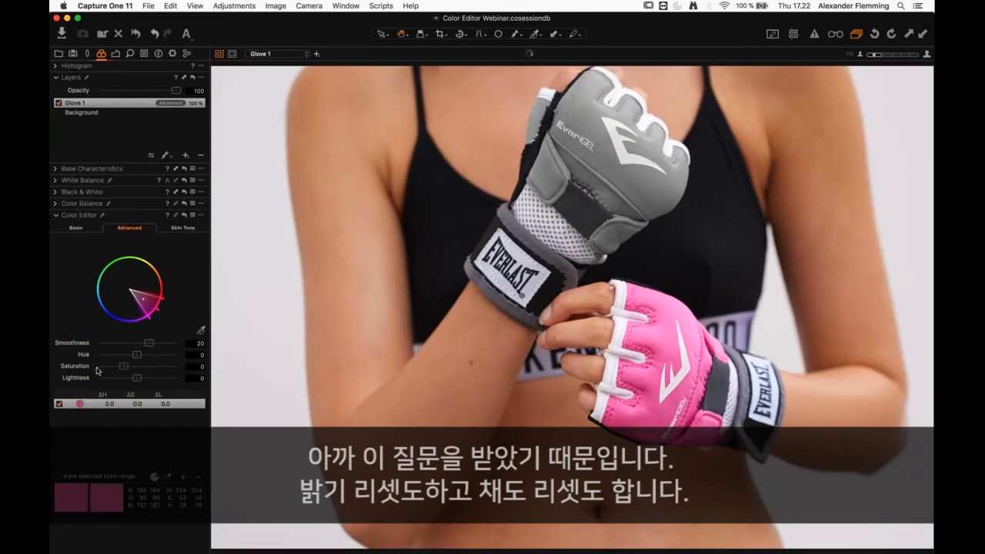
double_click(97, 368)
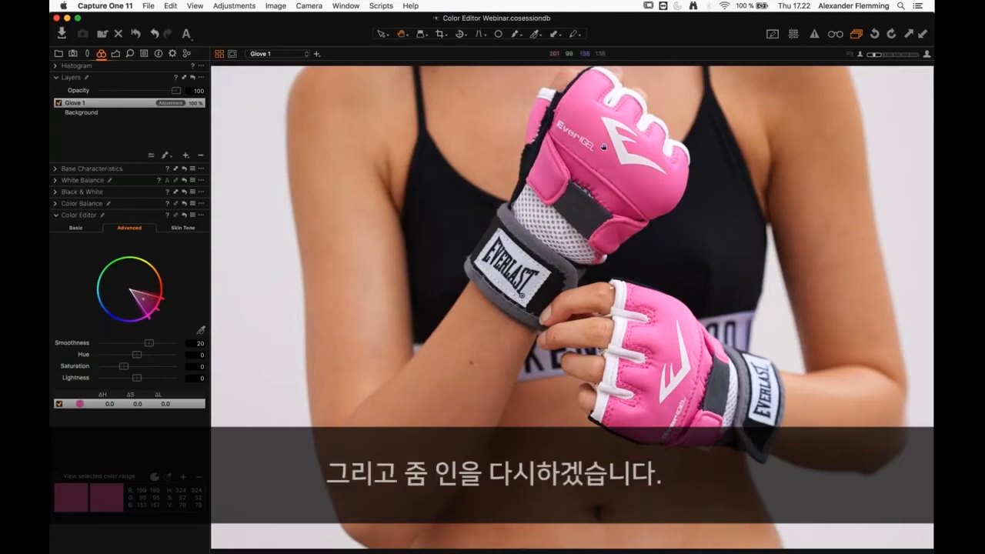
Shift the pink range's Hue to -30 to turn the masked glove purple.
scroll(604, 146, "up", 5)
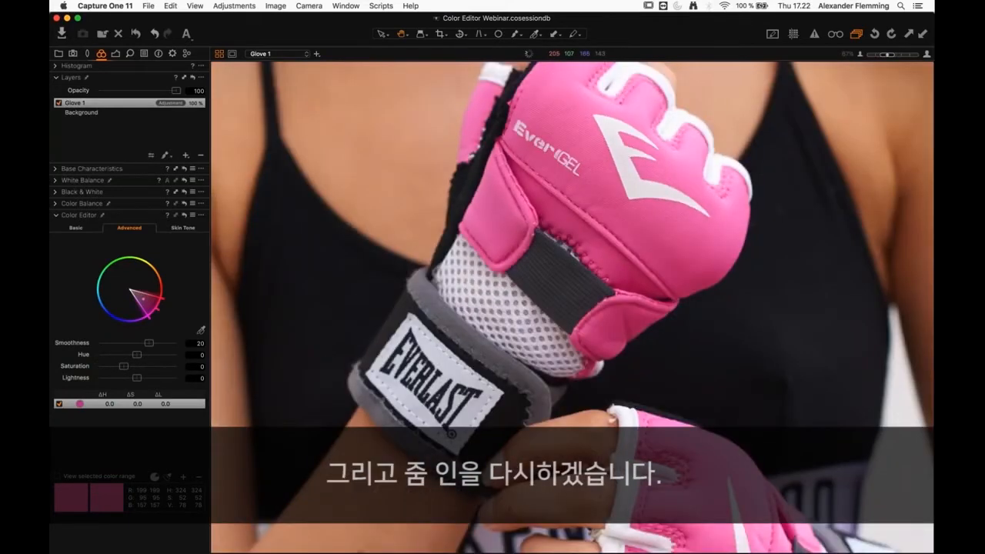
left_click_drag(587, 192, 593, 232)
left_click_drag(135, 356, 97, 357)
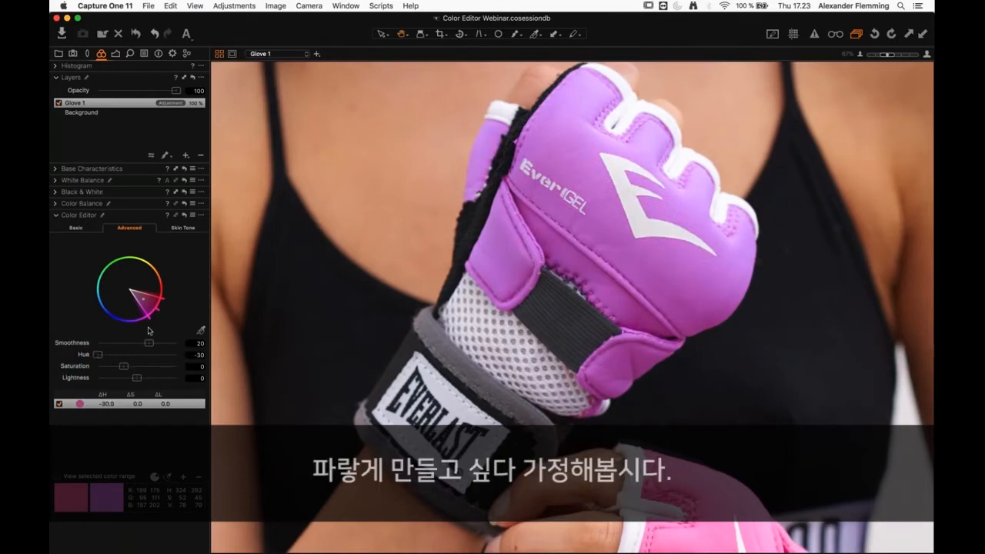
left_click(197, 356)
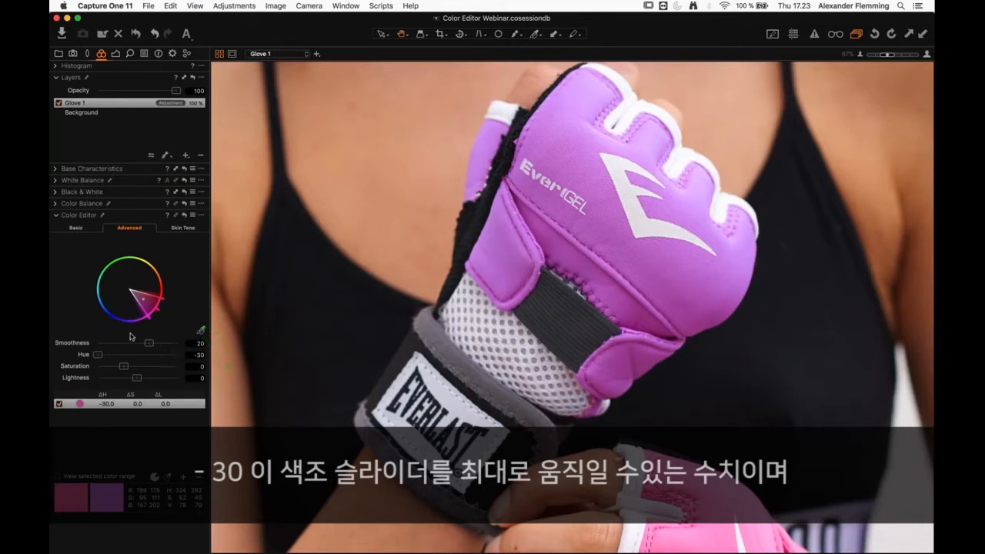
left_click(145, 303)
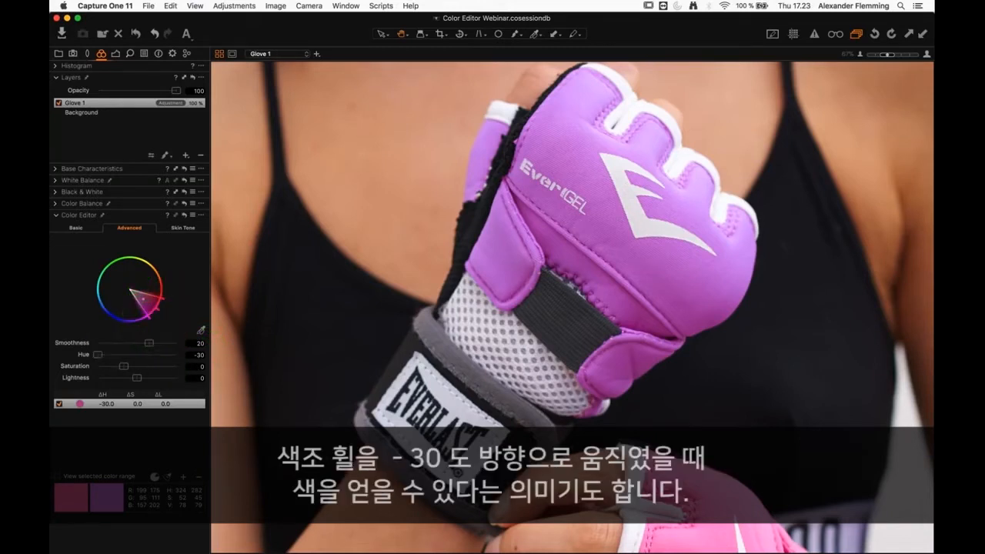
left_click(135, 328)
left_click(155, 311)
left_click(156, 311)
mouse_move(156, 311)
left_mouse_down()
mouse_move(133, 326)
mouse_move(101, 315)
left_mouse_up()
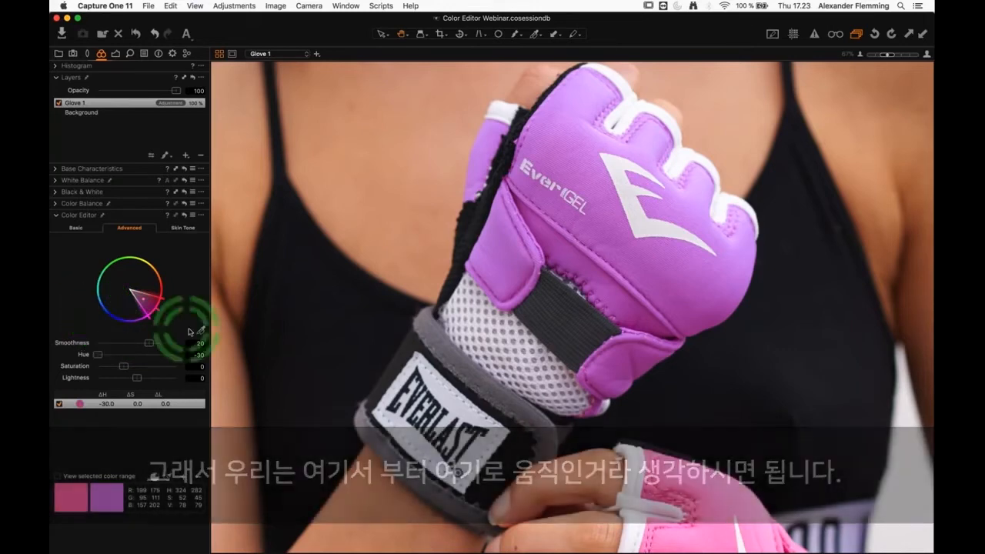
Pick the upper glove's color as a second range spanning the full saturation and set its Hue to -30.
left_click(201, 330)
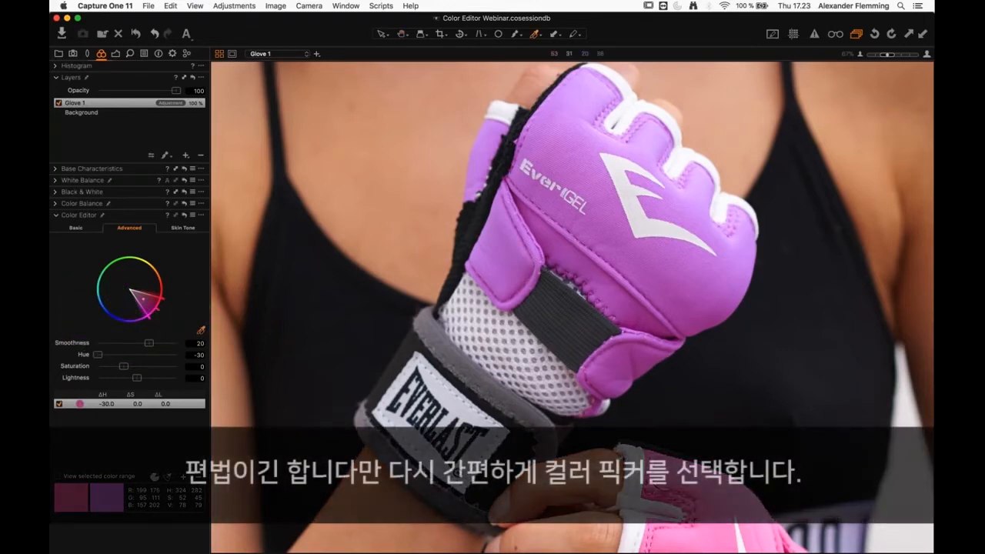
left_click(608, 214)
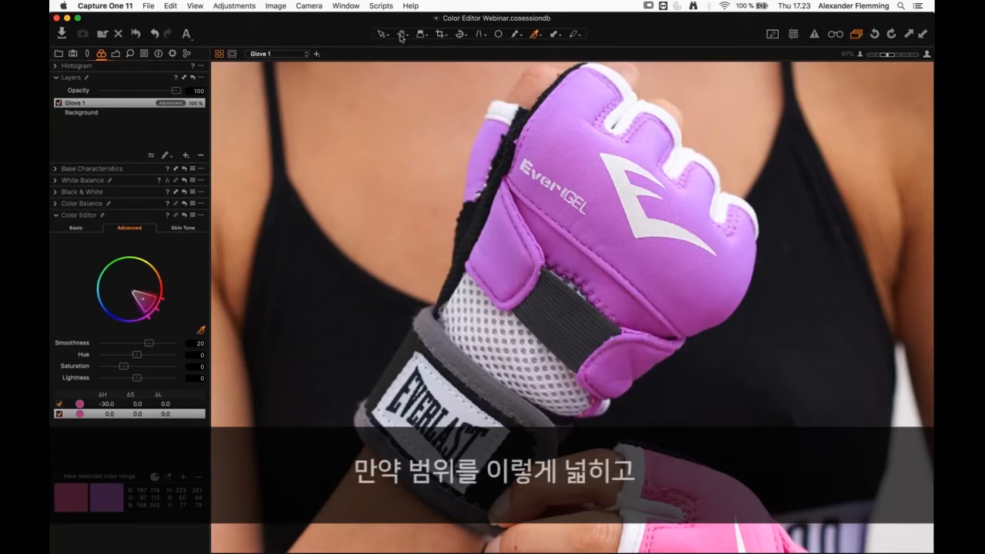
left_click(169, 479)
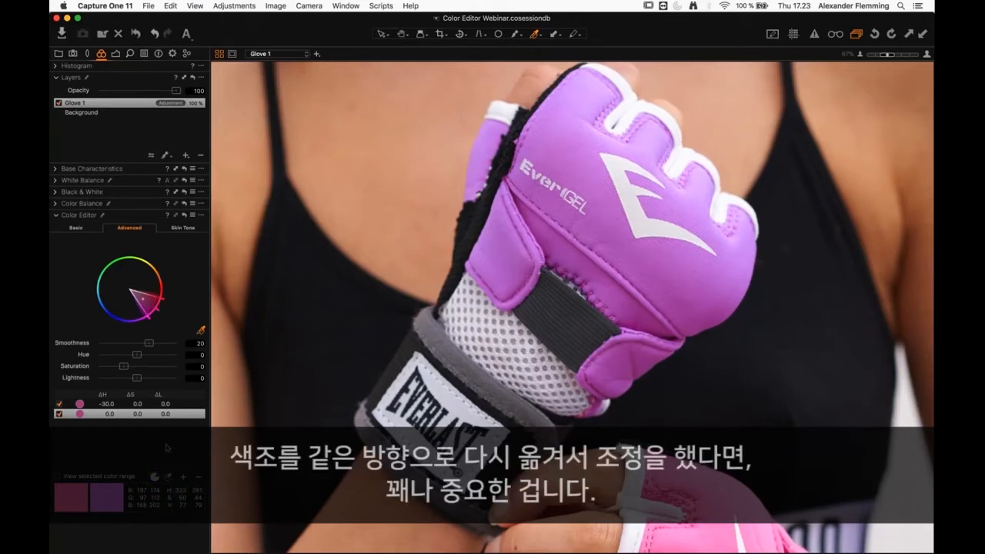
left_click(138, 356)
left_click_drag(138, 356, 97, 356)
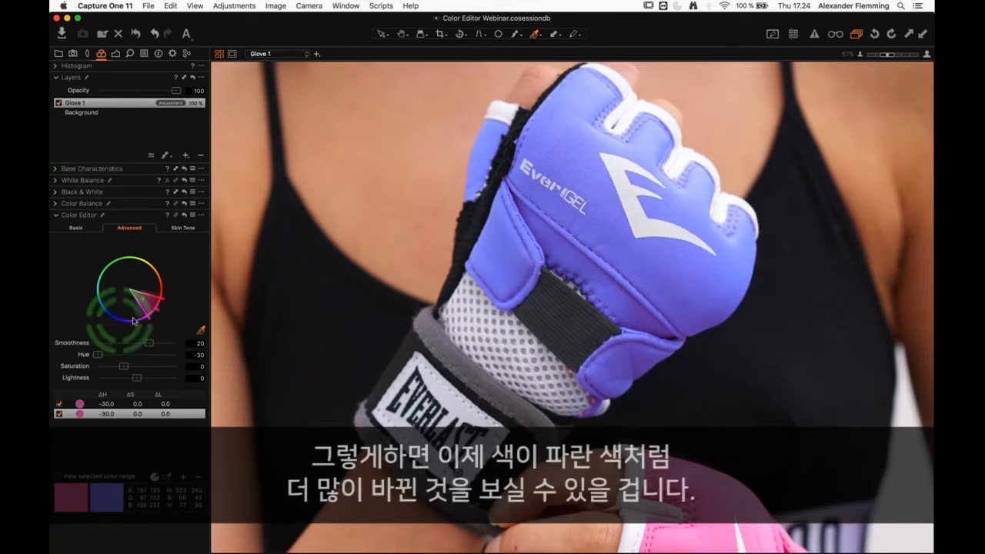
Pick the upper glove's color as a third range on the Glove 1 layer and set its Hue to -30.
left_click(200, 331)
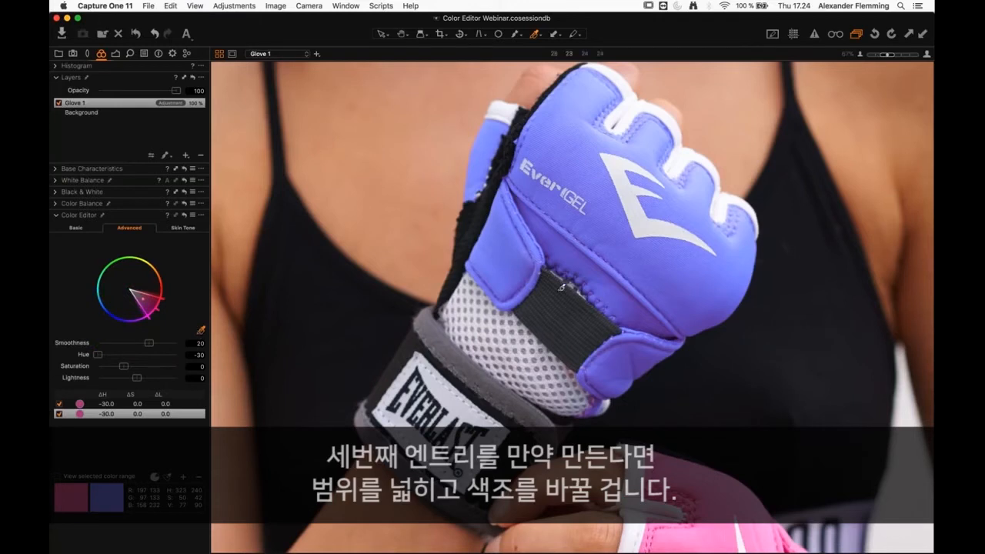
left_click(611, 218)
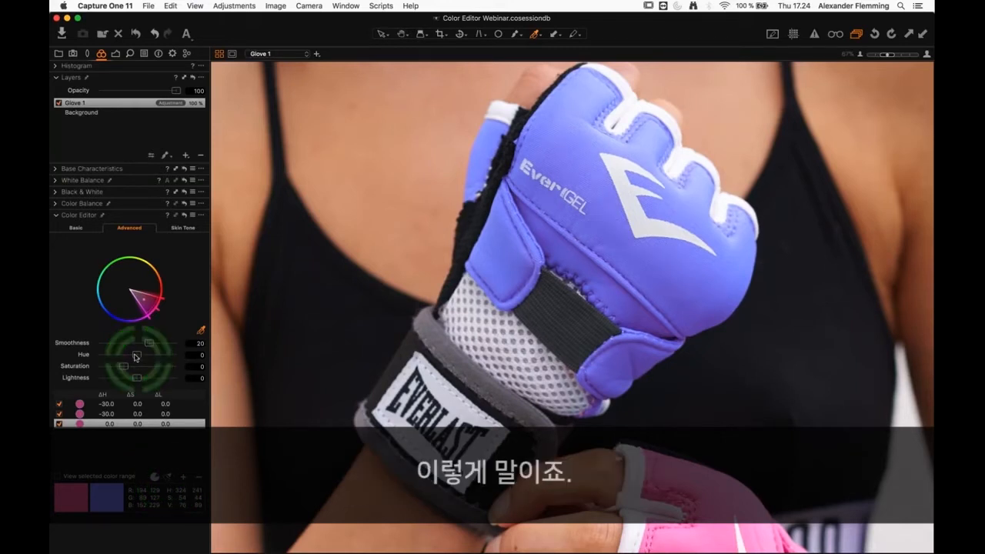
left_click_drag(137, 356, 86, 357)
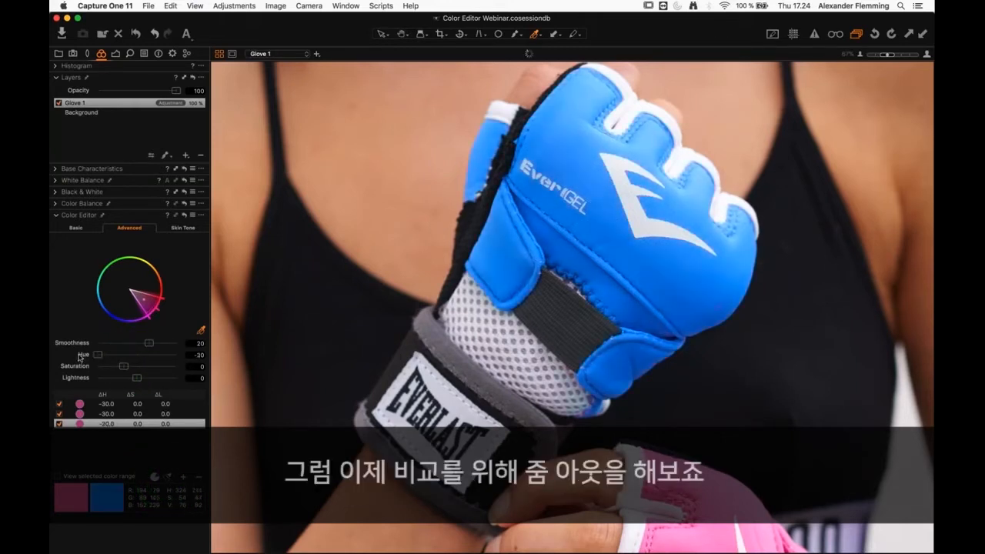
Set the third range's Saturation to -31.8 and Lightness to -54.3 for a darker, more muted blue glove.
double_click(483, 269)
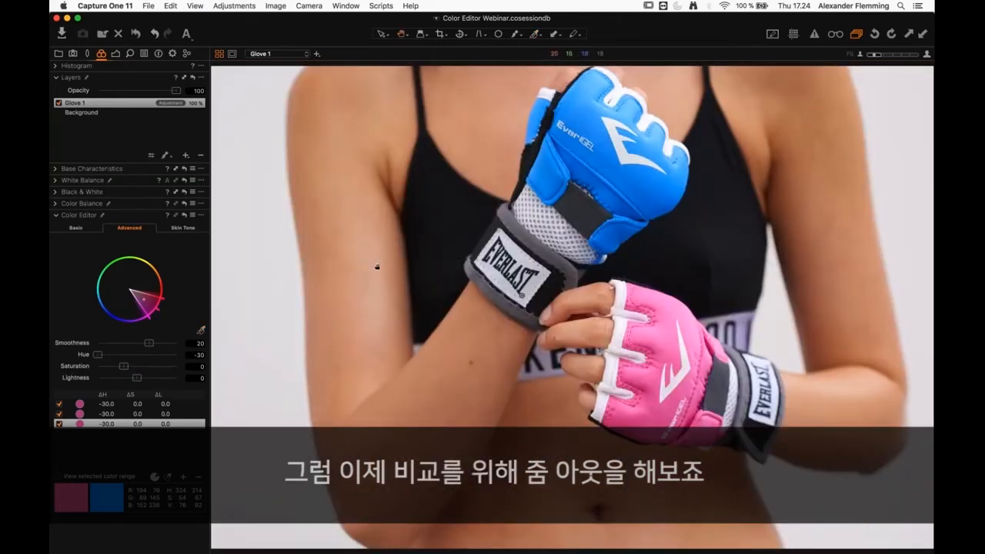
left_click_drag(120, 369, 115, 371)
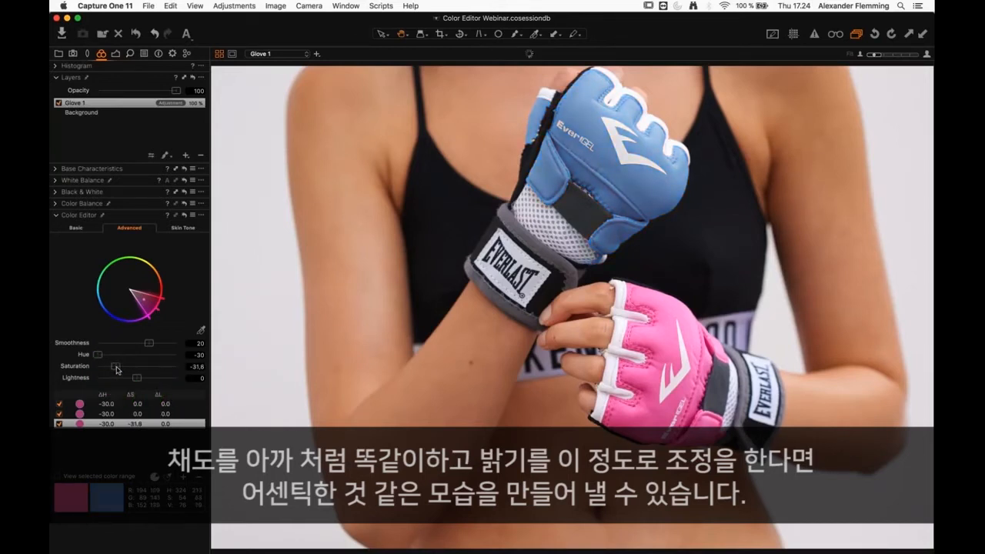
left_click_drag(137, 378, 115, 381)
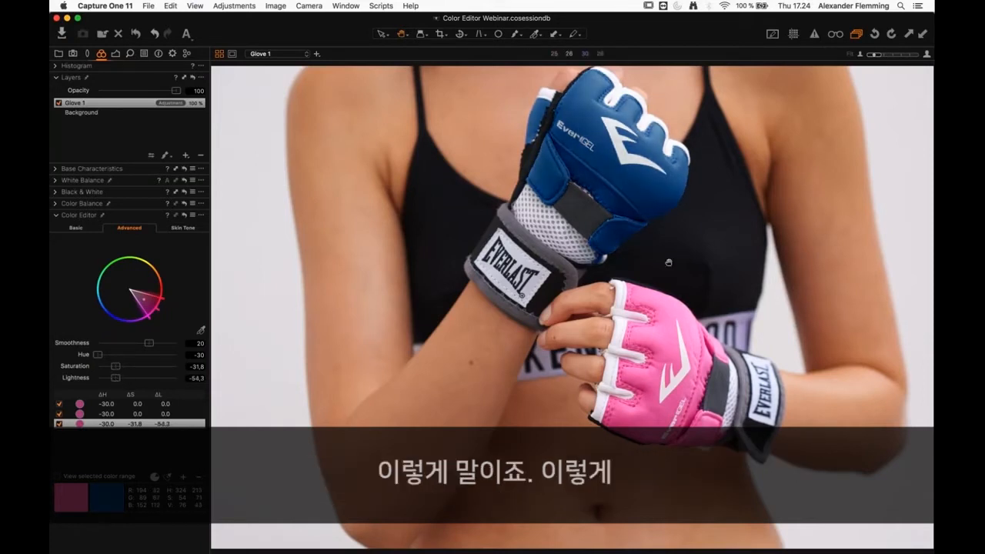
Show the Skin Tone controls of the Color Editor and return to the Advanced controls.
left_click(668, 344)
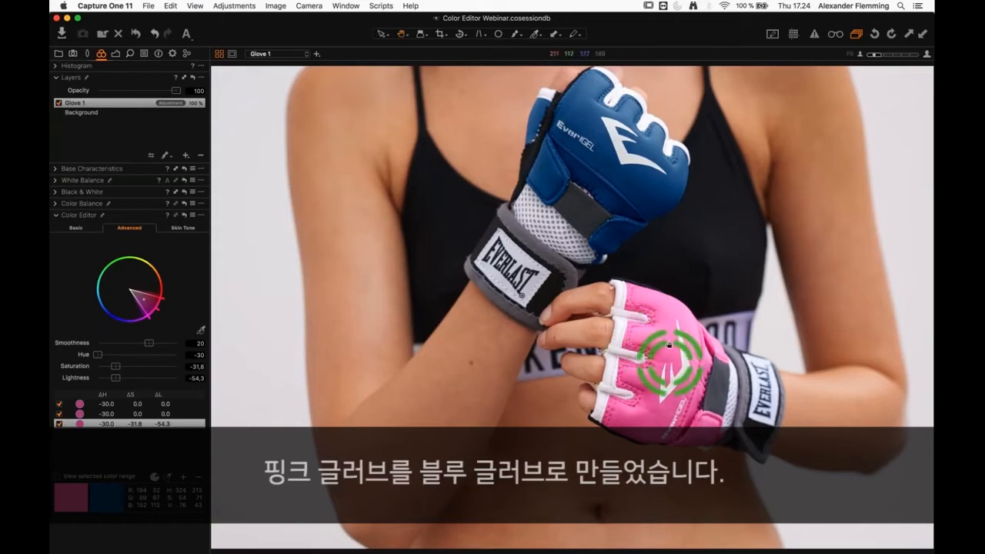
left_click(654, 197)
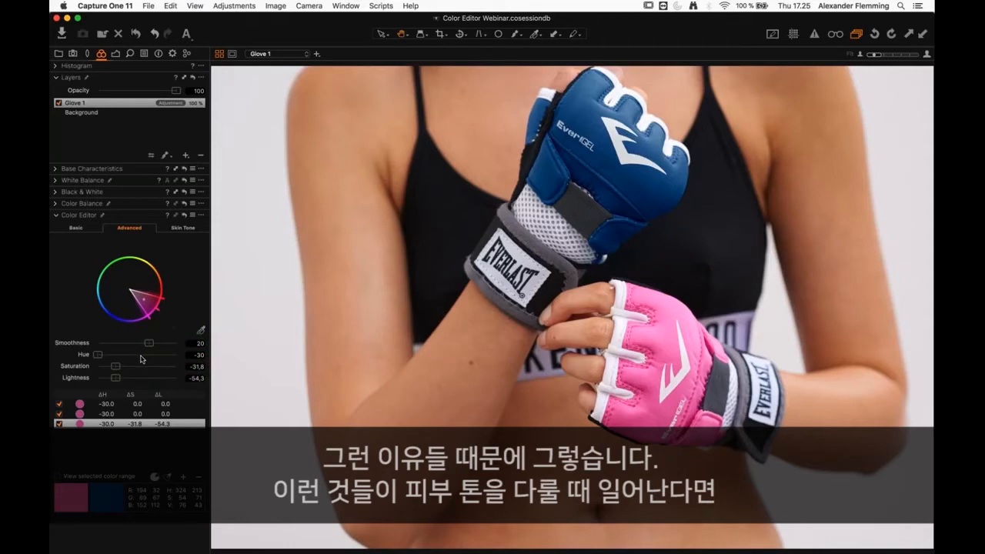
left_click(177, 228)
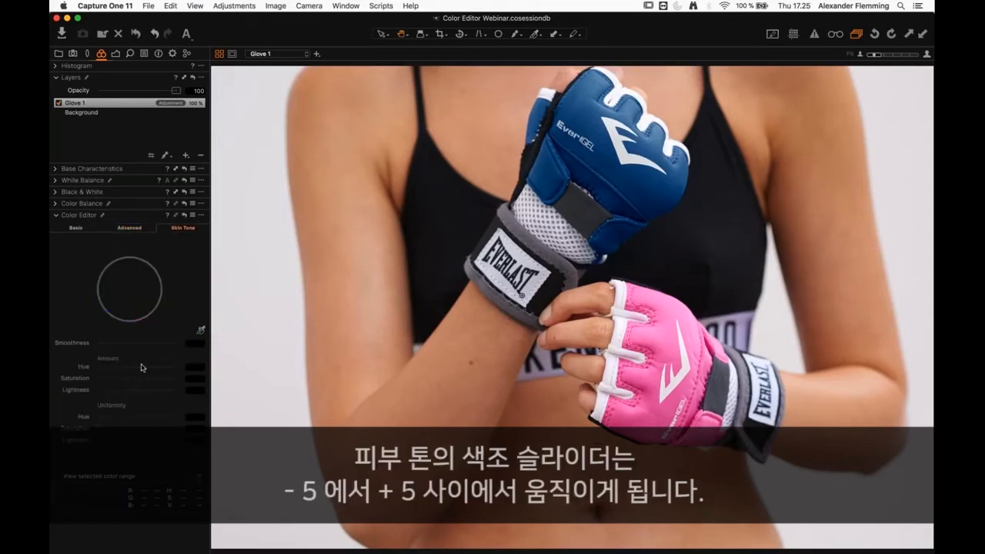
left_click(141, 230)
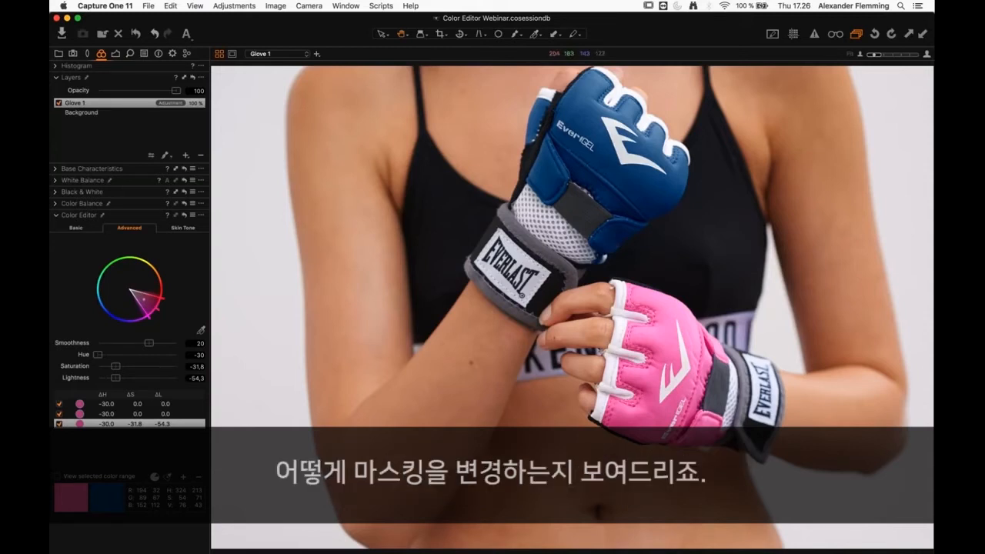
Try erasing the mask from the lower knuckle edge of the upper glove and undo the stroke.
left_click(515, 34)
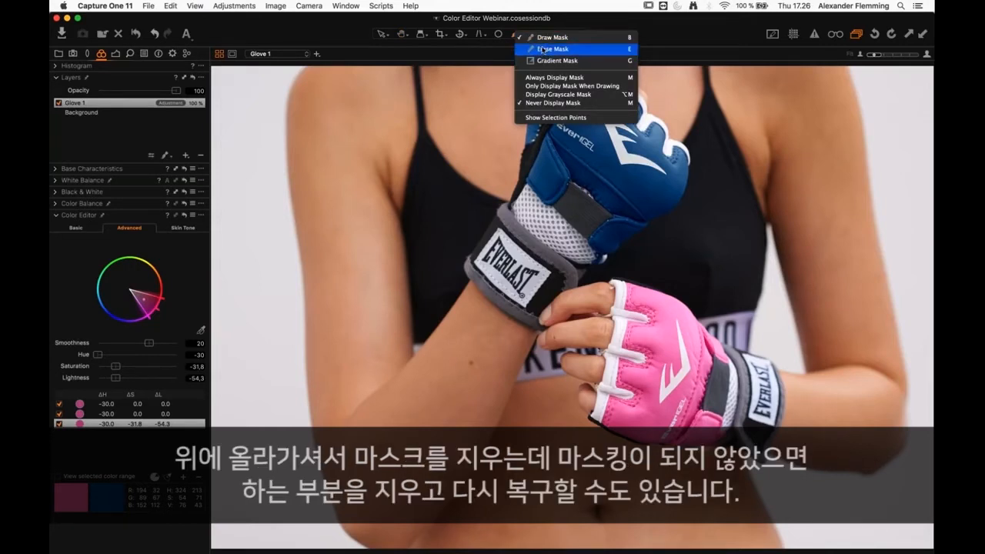
left_click(543, 49)
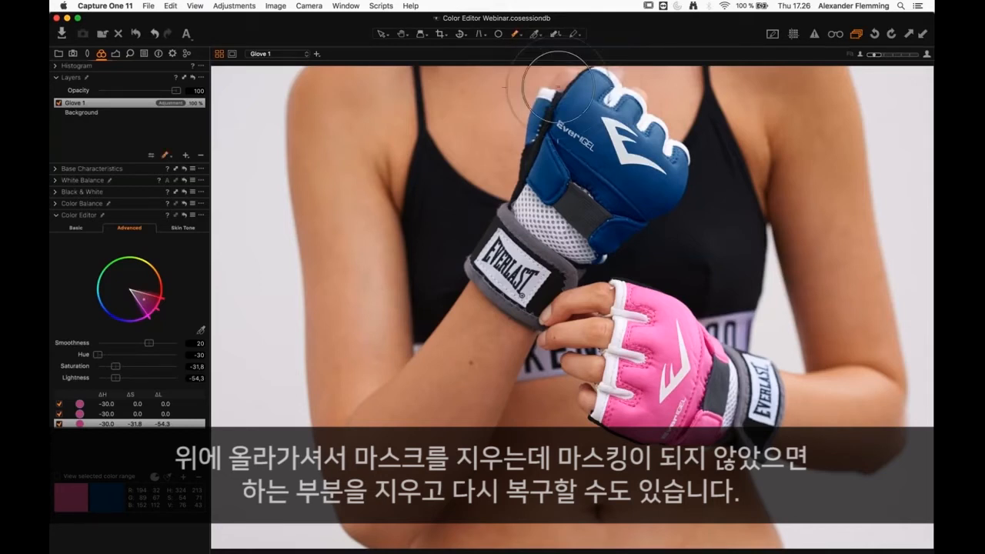
left_click_drag(629, 180, 666, 194)
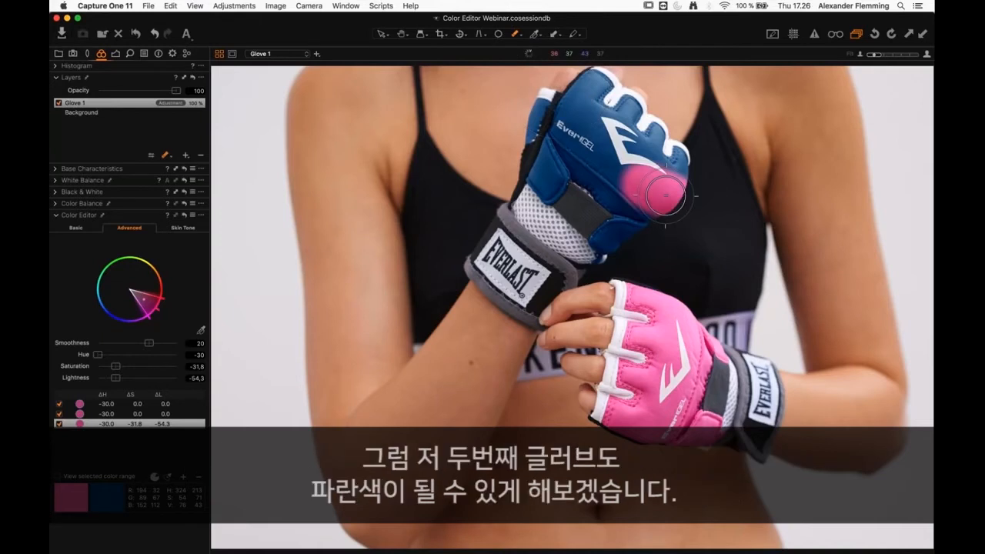
key("super+z")
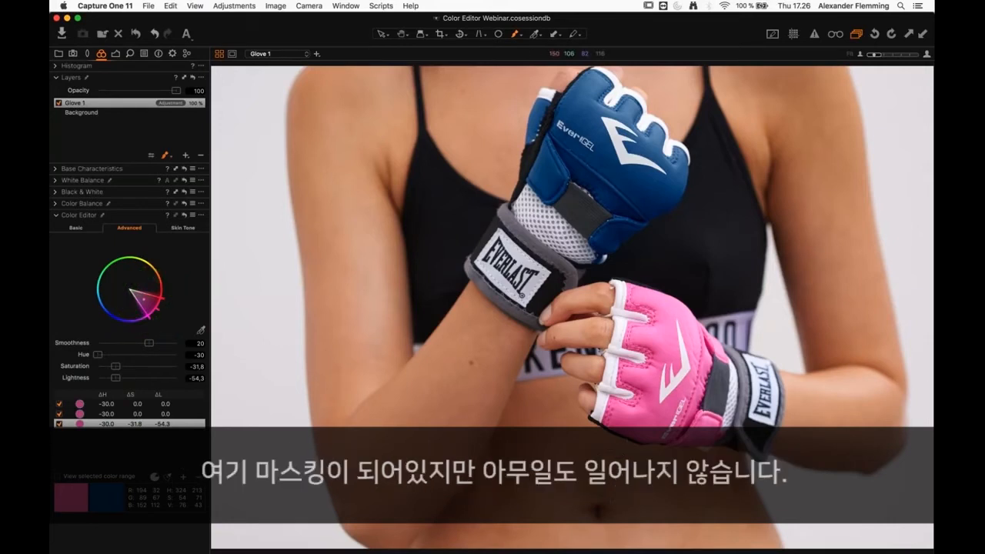
Check the Glove 1 mask overlay and brush the mask over the lower pink glove to turn it blue.
key("m")
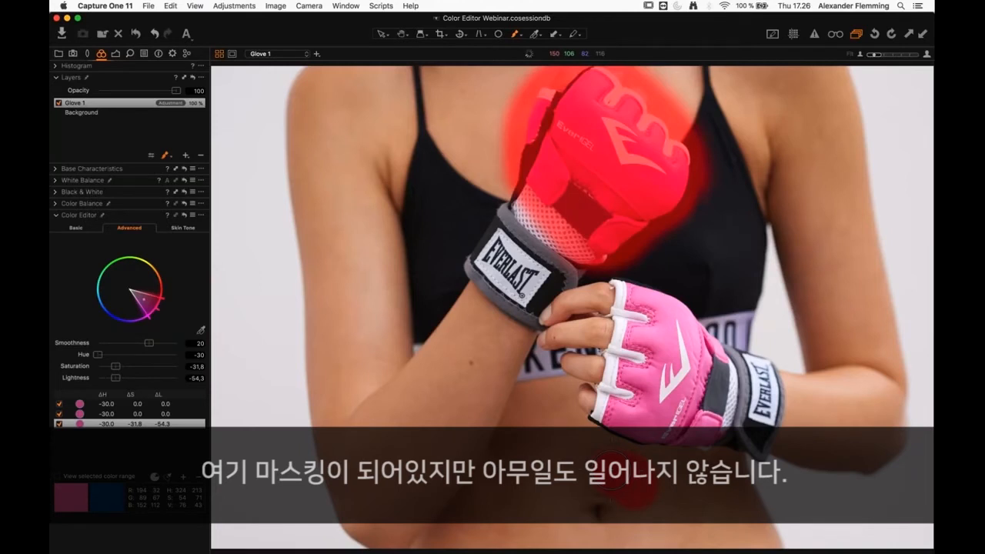
key("m")
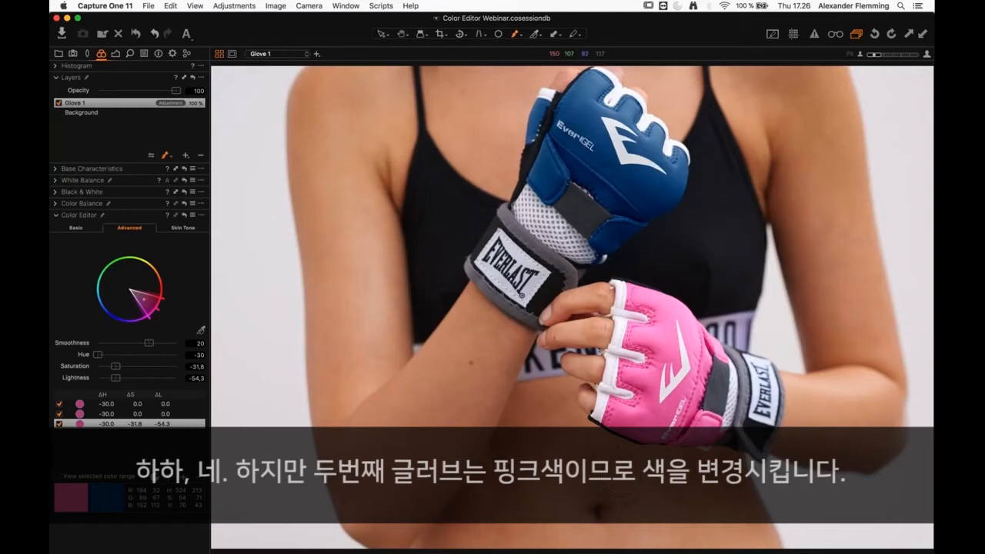
mouse_move(631, 436)
left_mouse_down()
mouse_move(634, 288)
mouse_move(629, 360)
mouse_move(602, 412)
mouse_move(642, 356)
mouse_move(660, 430)
mouse_move(664, 381)
mouse_move(706, 423)
mouse_move(718, 413)
mouse_move(717, 371)
mouse_move(700, 341)
mouse_move(720, 379)
mouse_move(685, 338)
mouse_move(686, 381)
mouse_move(662, 297)
mouse_move(684, 318)
mouse_move(677, 361)
left_mouse_up()
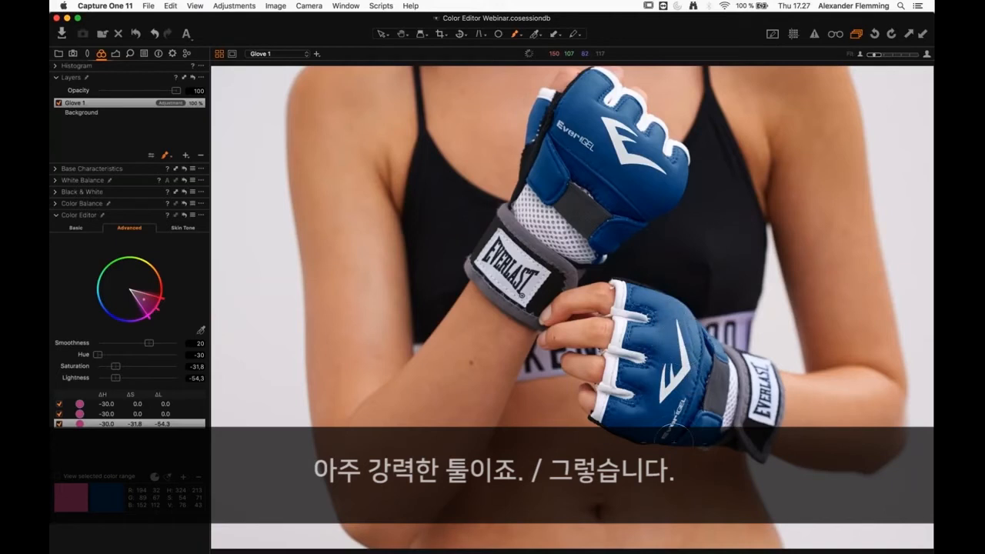
key("h")
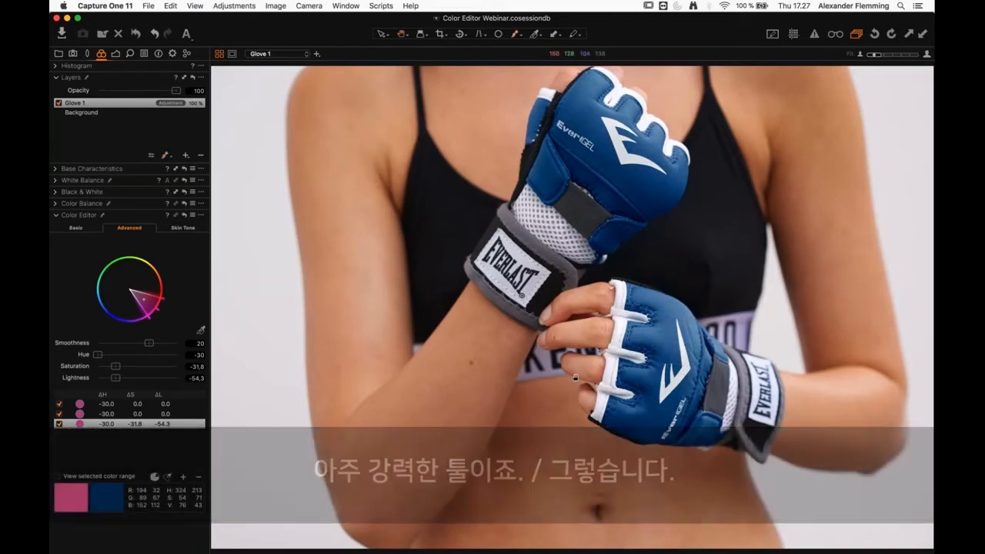
Show the image browser and open the macaron photo AdvancedLayers.NEF.
key("super+b")
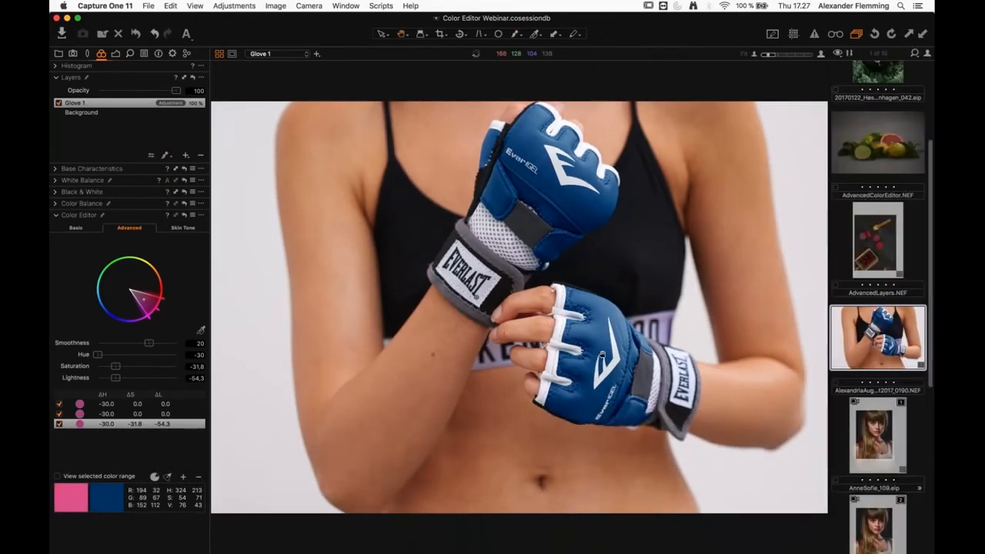
scroll(931, 179, "down", 2)
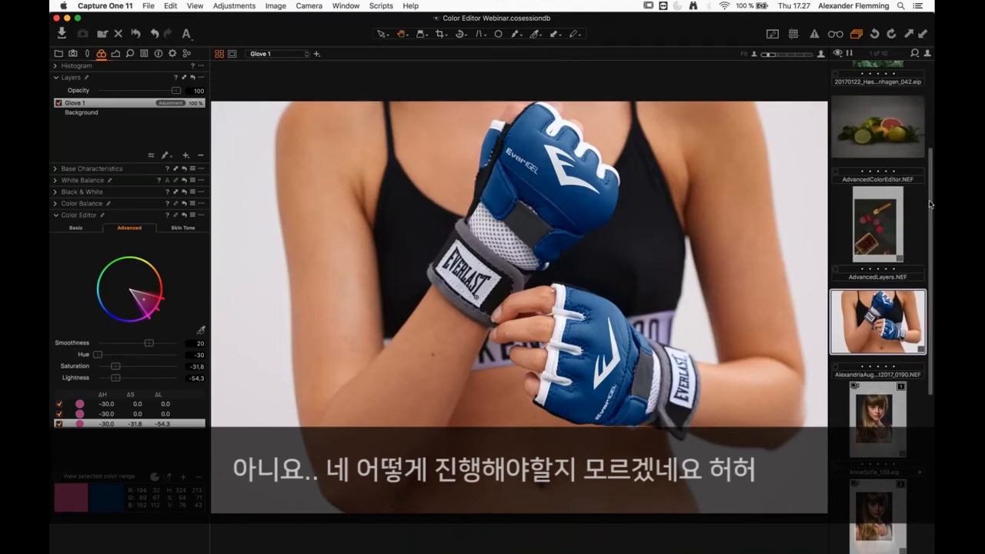
scroll(931, 221, "down", 1)
scroll(931, 221, "down", 1)
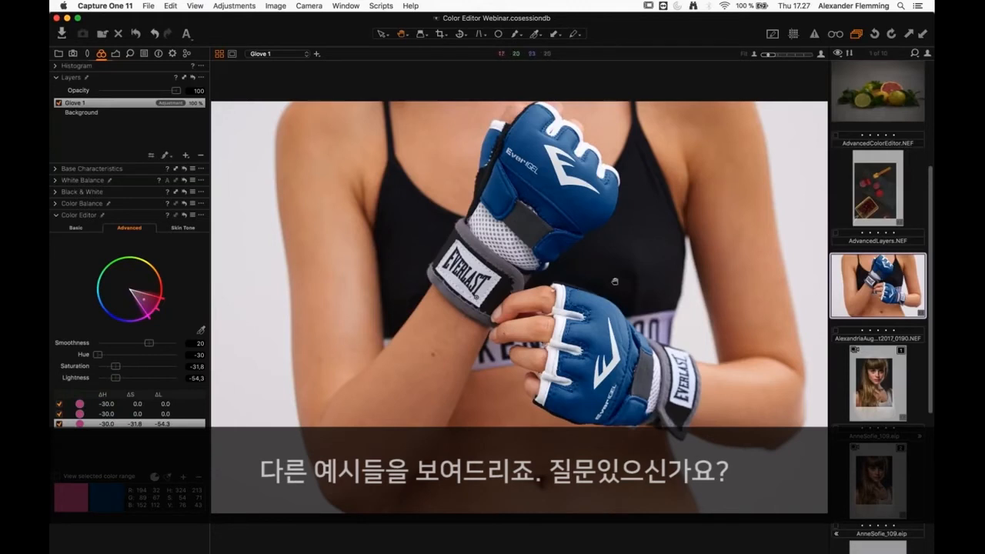
left_click(873, 200)
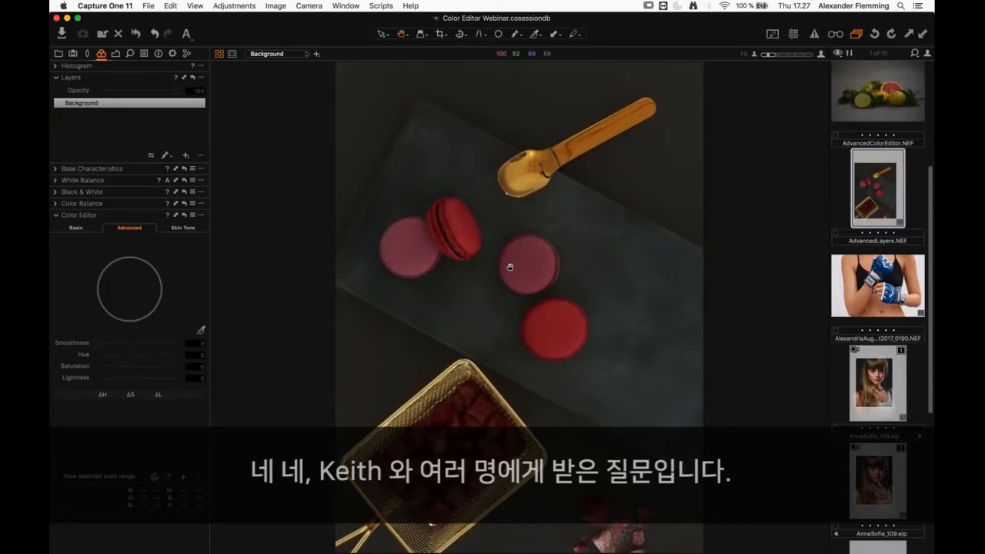
left_click(870, 279)
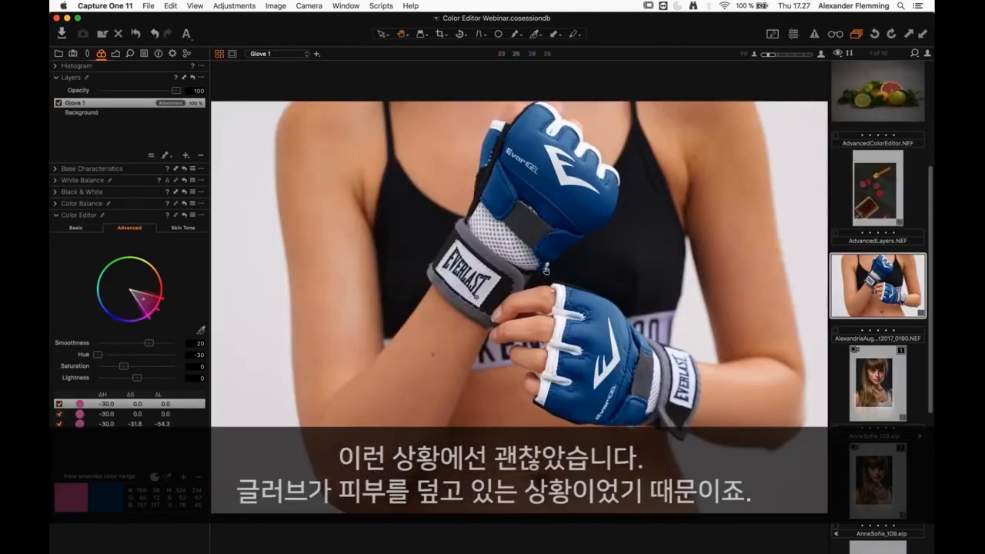
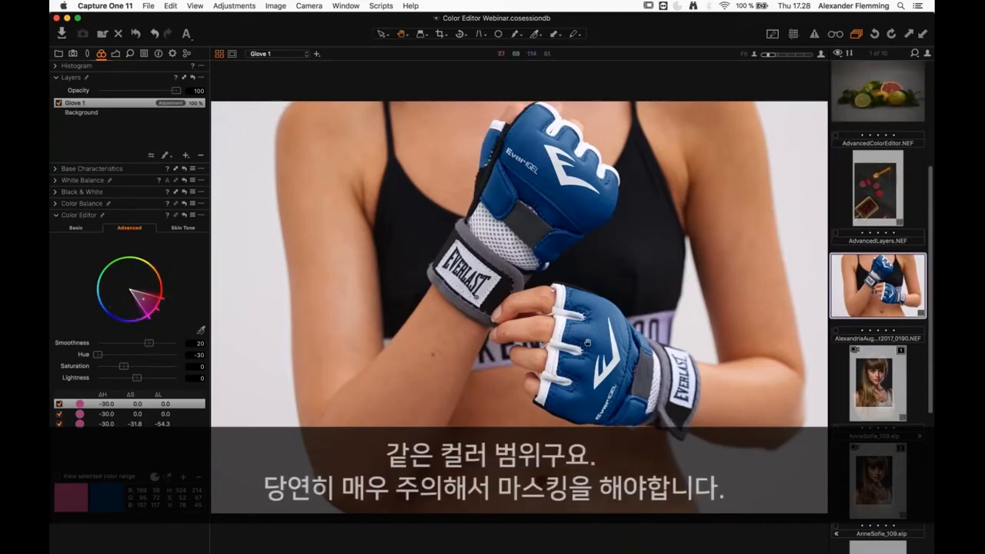
left_click(565, 354)
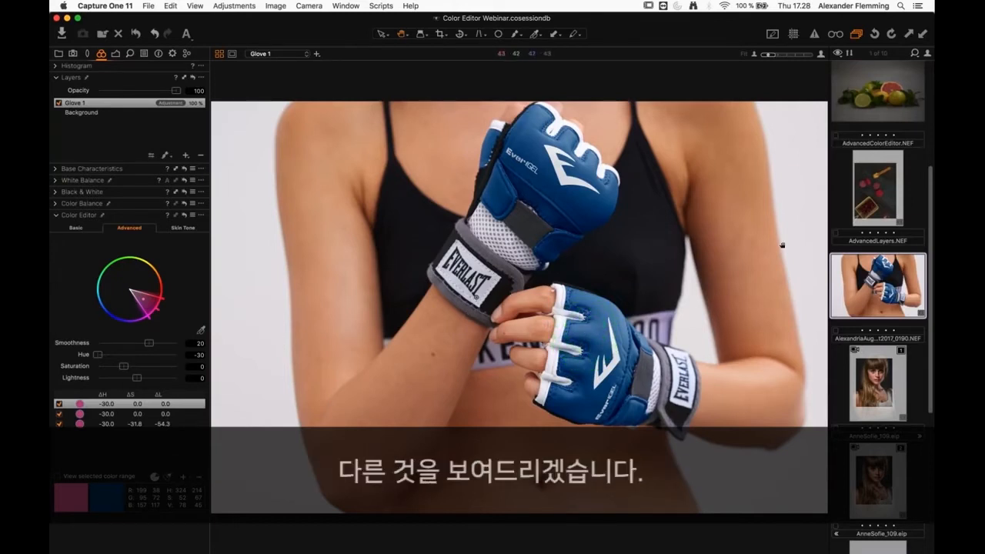
left_click(883, 200)
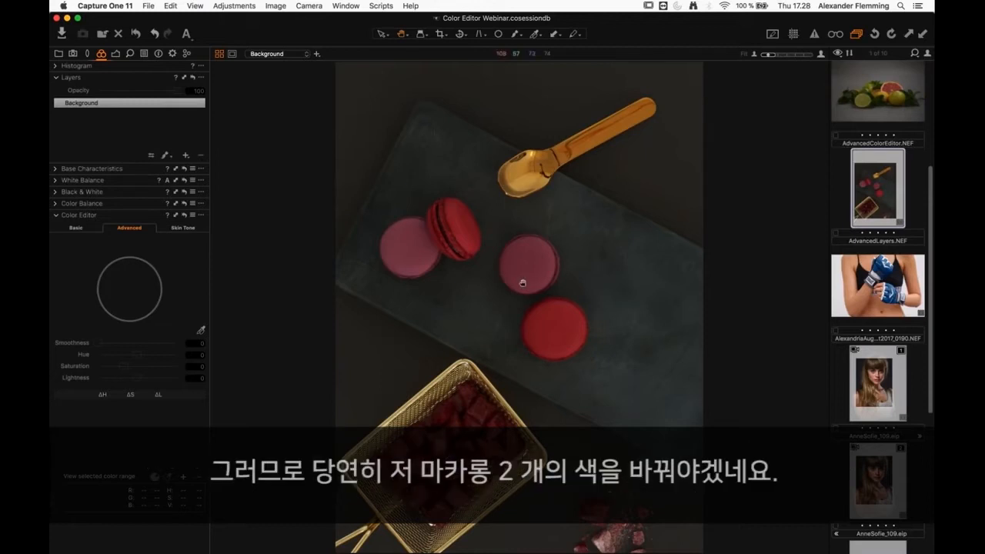
scroll(523, 283, "up", 3)
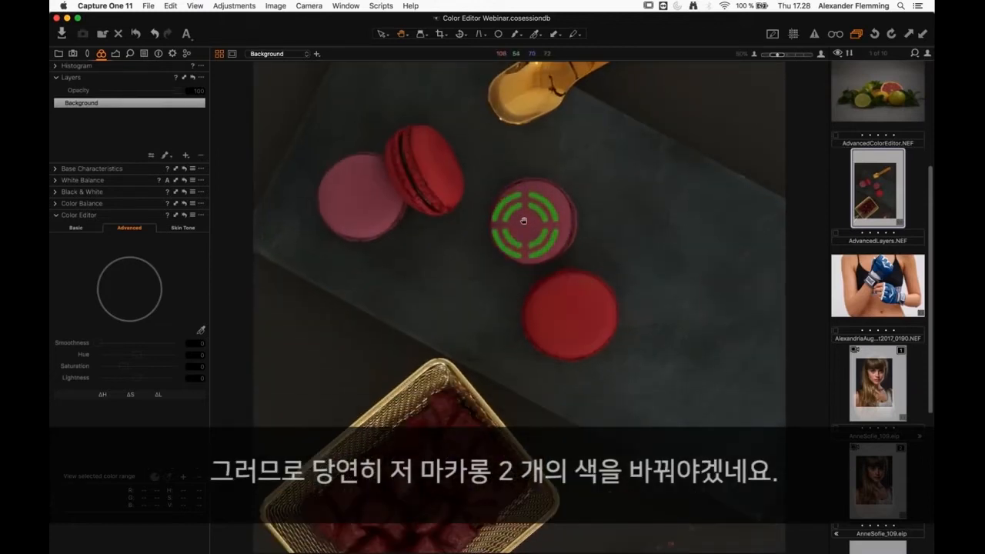
scroll(523, 221, "down", 3)
Add a new adjustment layer to the macaron photo and name it "Macaron 1".
left_click(173, 103)
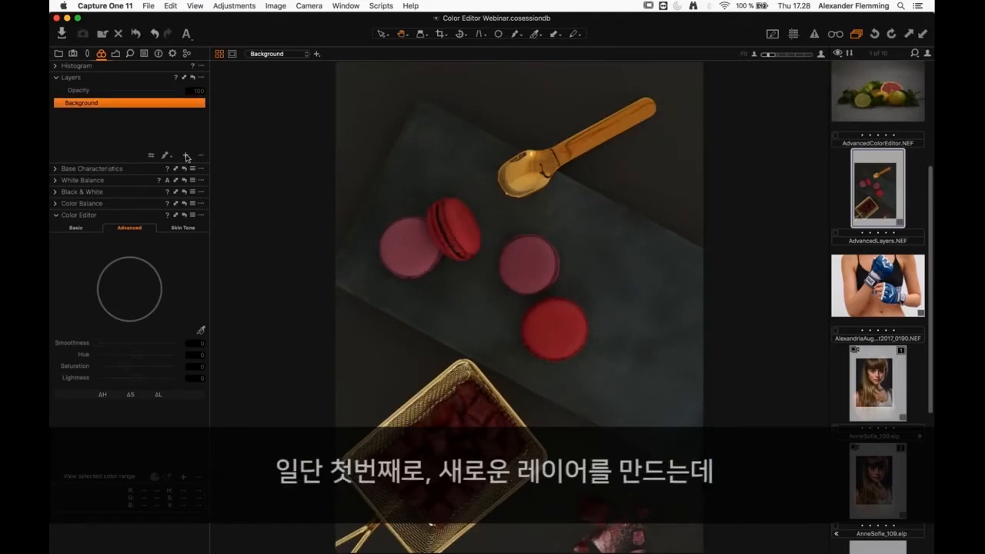
left_click(186, 155)
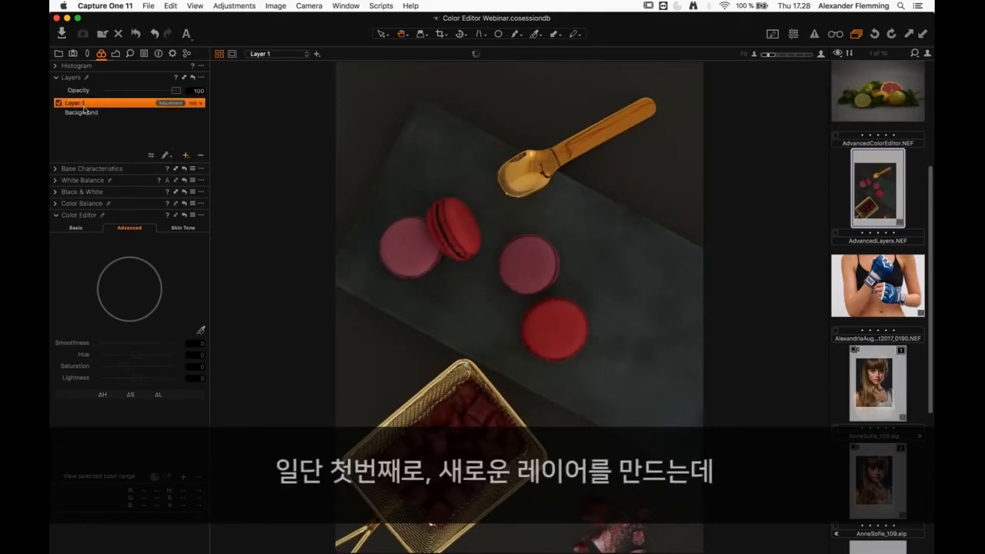
type("Ma")
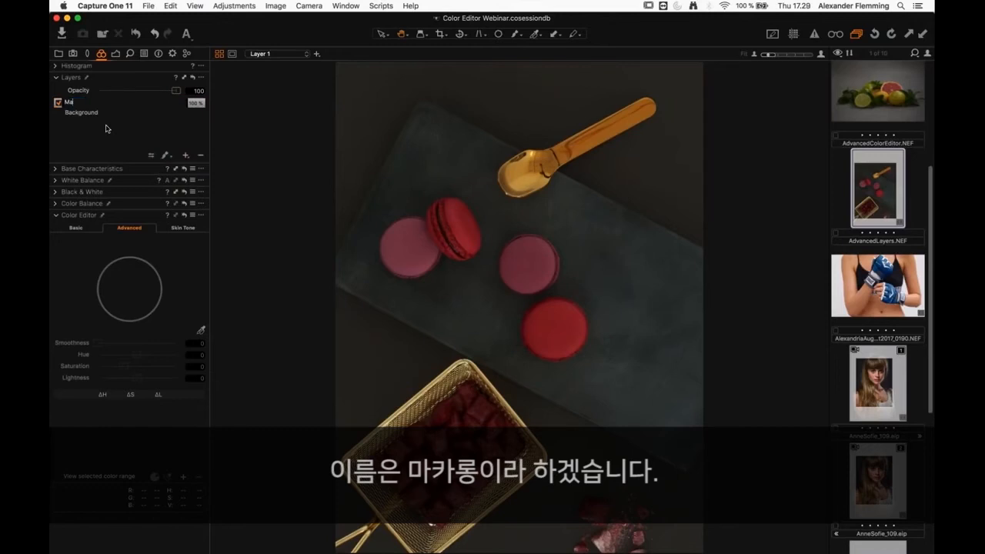
type("caron 1")
key("Return")
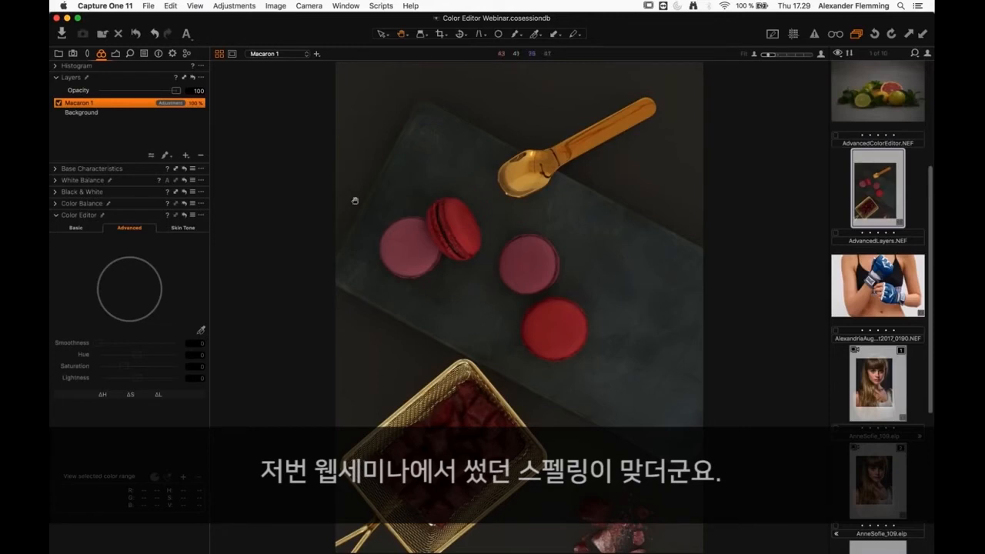
Brush a mask over the lower red macaron on the Macaron 1 layer.
key("b")
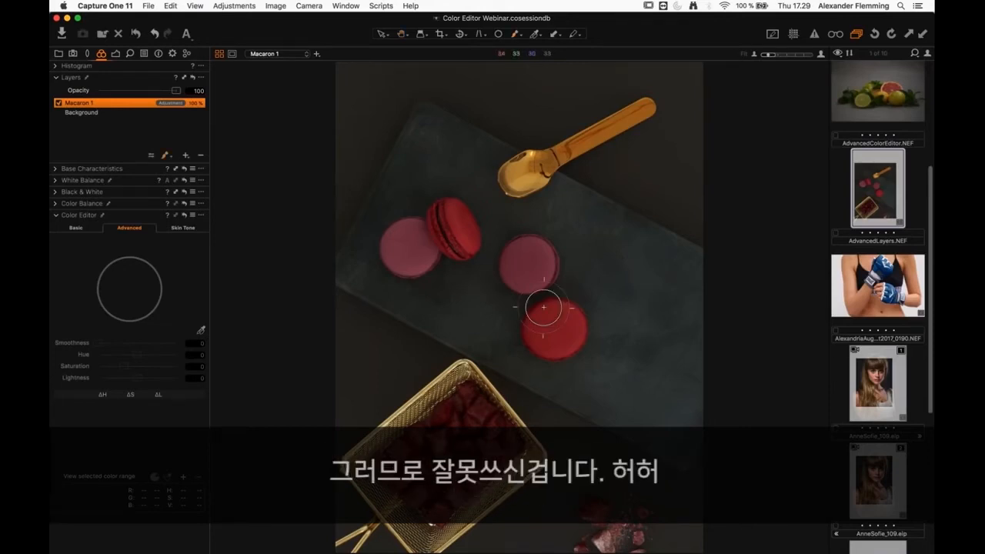
key("super+plus")
left_click_drag(677, 332, 676, 338)
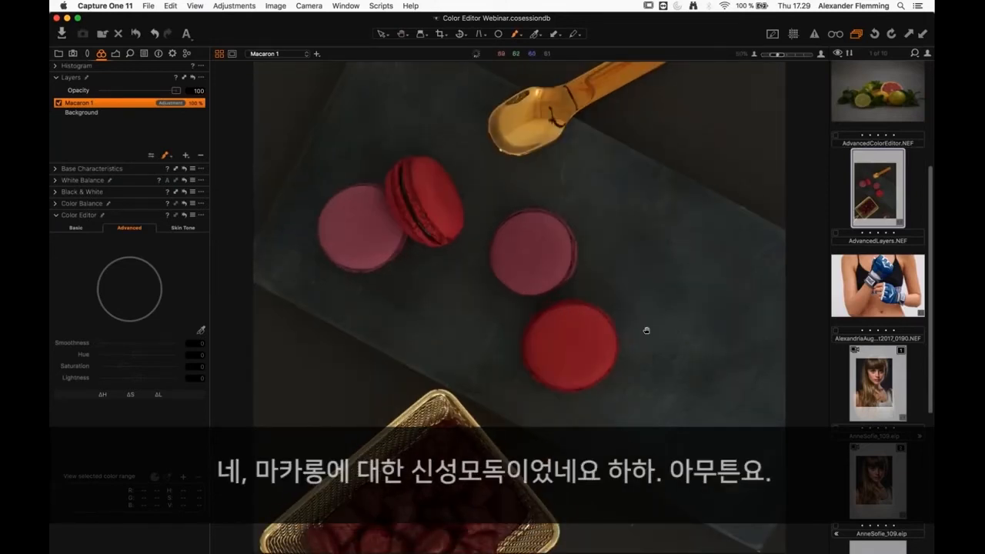
mouse_move(556, 343)
left_mouse_down()
mouse_move(594, 371)
mouse_move(604, 337)
mouse_move(583, 322)
mouse_move(555, 325)
mouse_move(538, 348)
mouse_move(562, 376)
left_mouse_up()
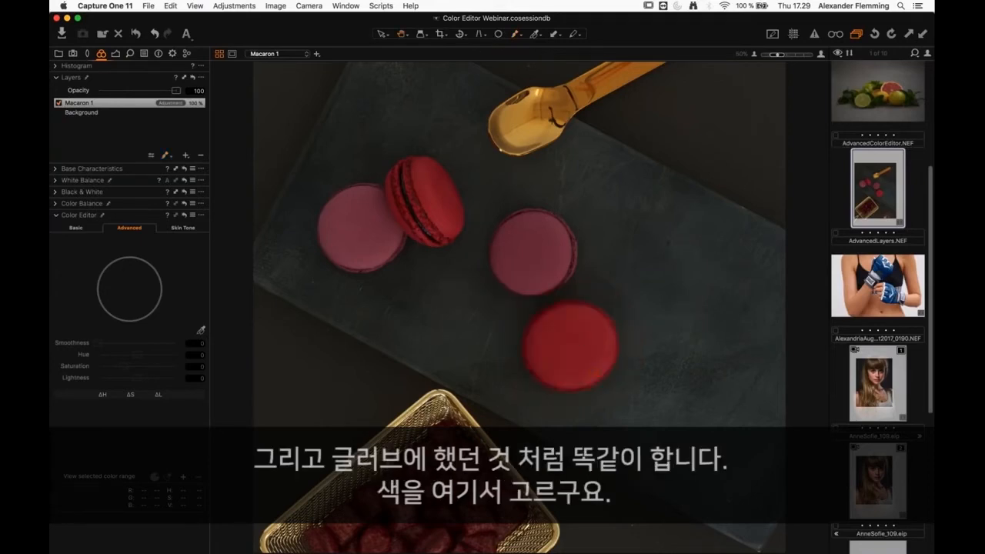
Sample the lower red macaron's color twice on the Macaron 1 layer, expanding each entry's saturation range and setting its Hue to -30.
left_click(201, 330)
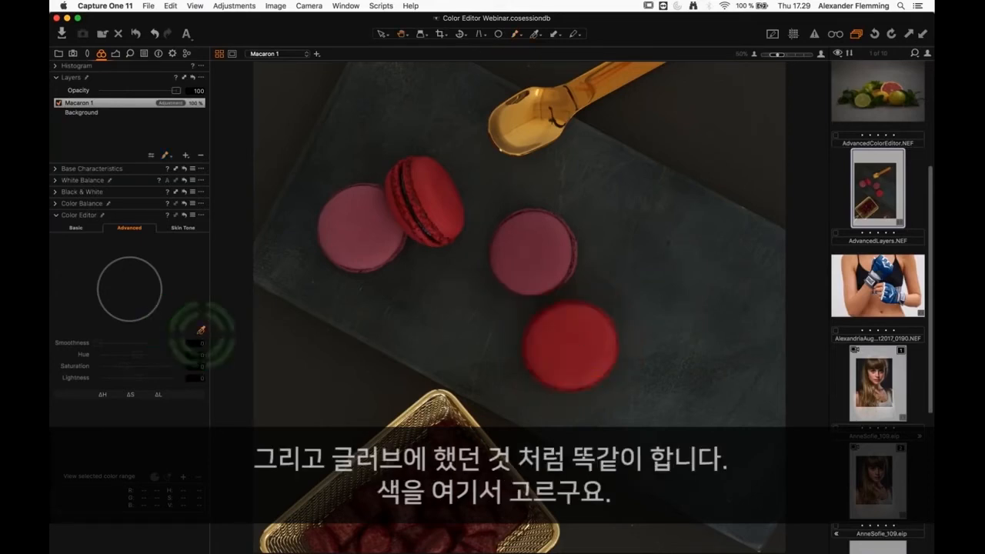
left_click(576, 336)
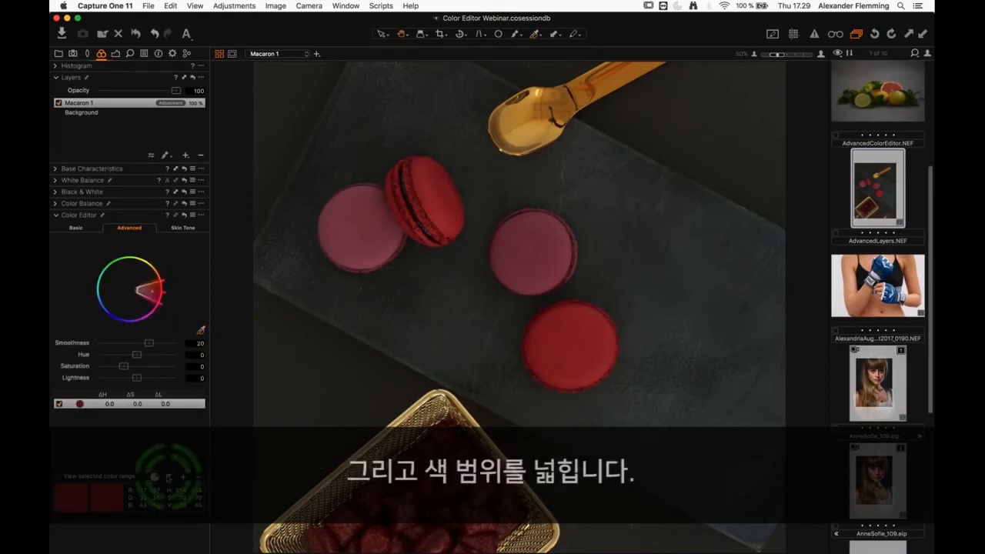
left_click(169, 477)
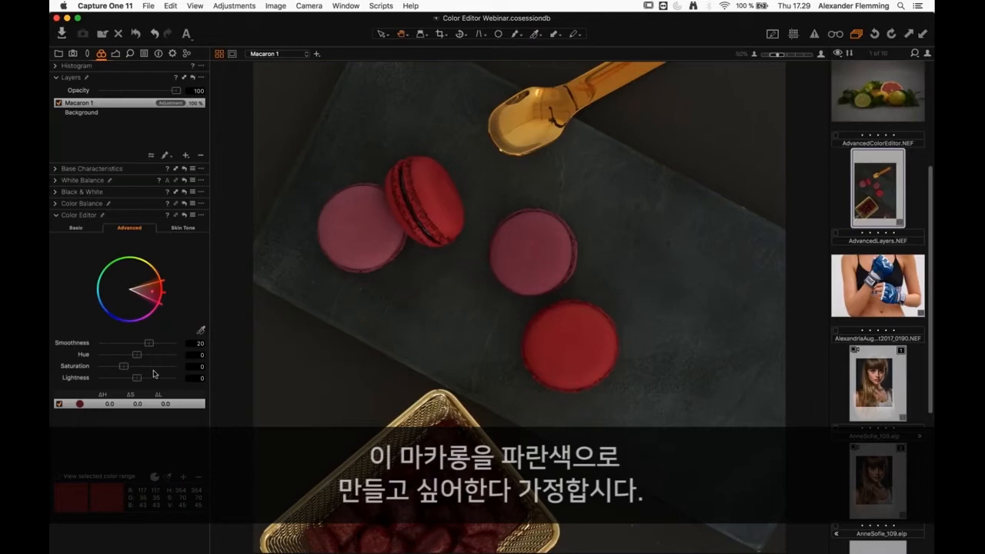
left_click_drag(145, 355, 92, 358)
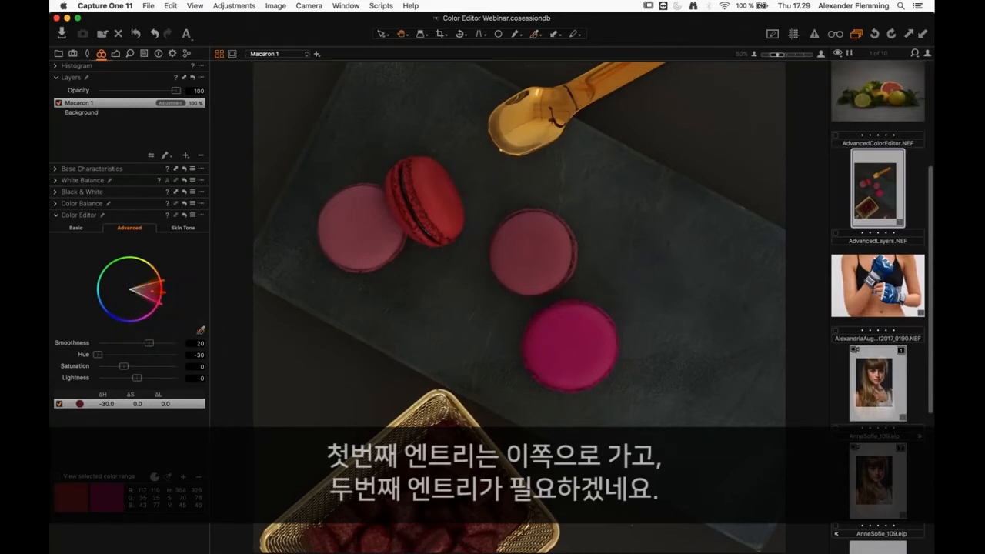
left_click(562, 330)
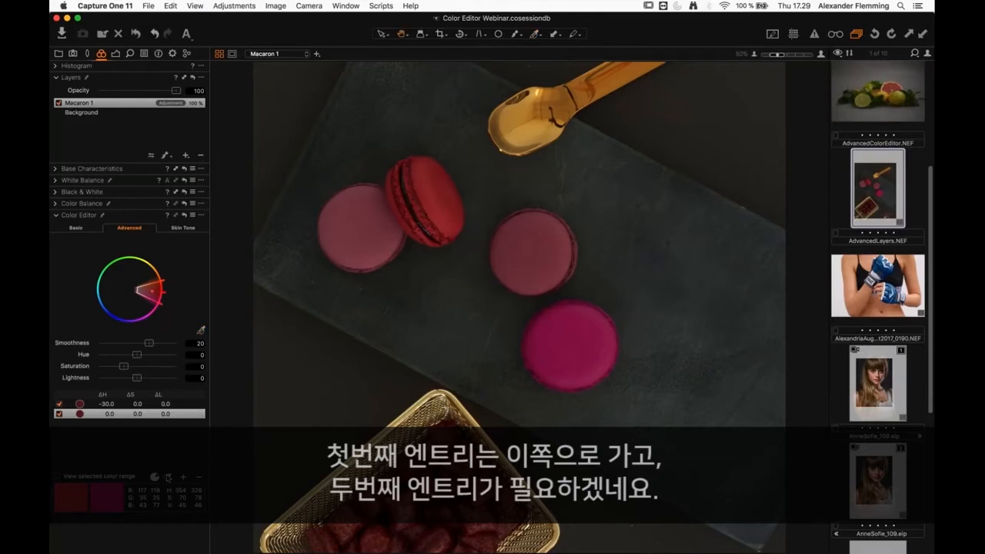
left_click_drag(137, 354, 86, 356)
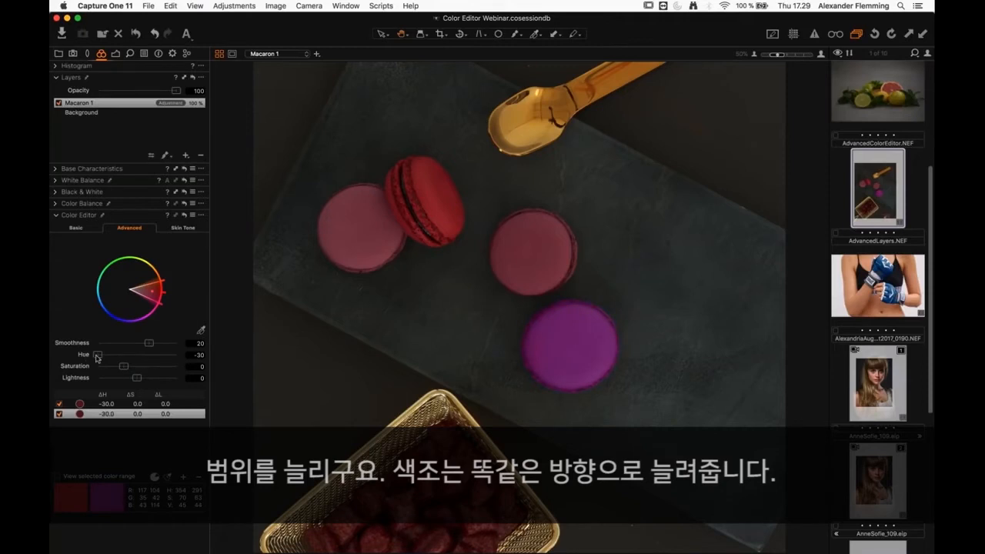
left_click(152, 316)
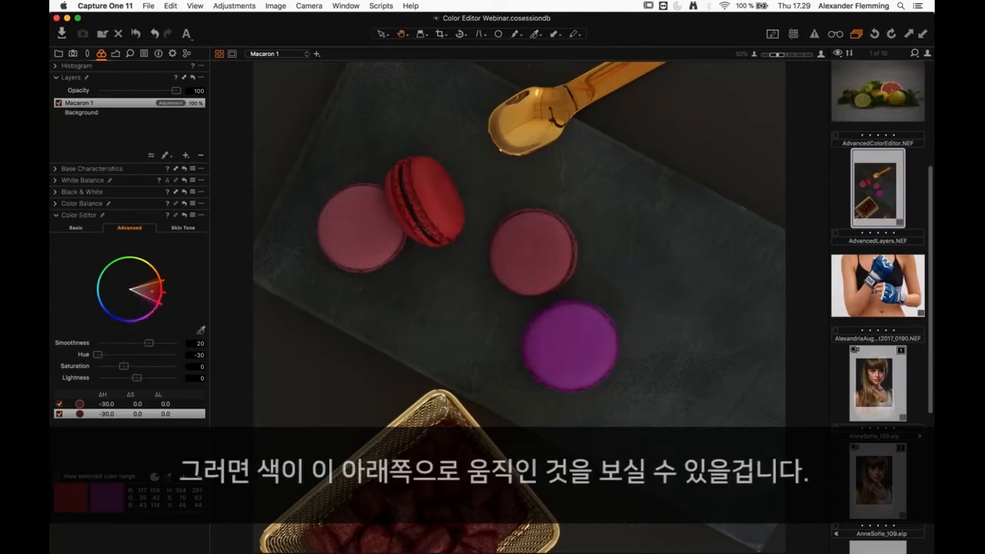
Sample a third color entry from the lower macaron, expand its range, and set Hue -18.5, Saturation -29.9 and Lightness 15.6.
left_click(201, 330)
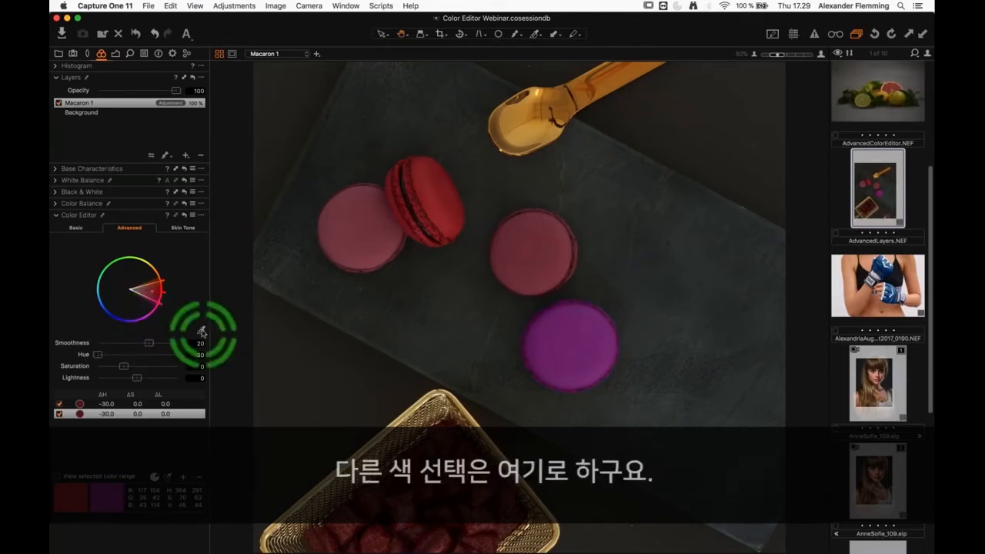
left_click(572, 338)
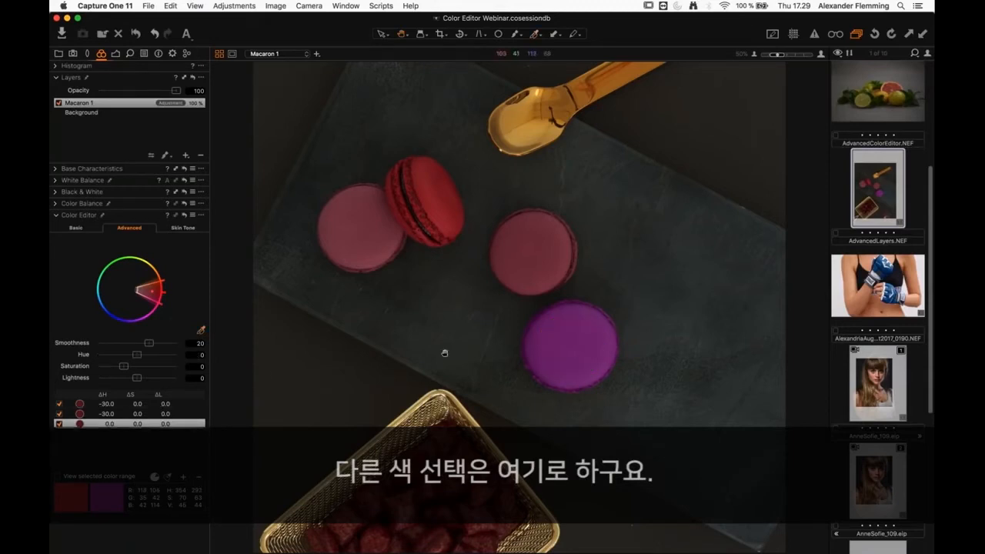
left_click(171, 476)
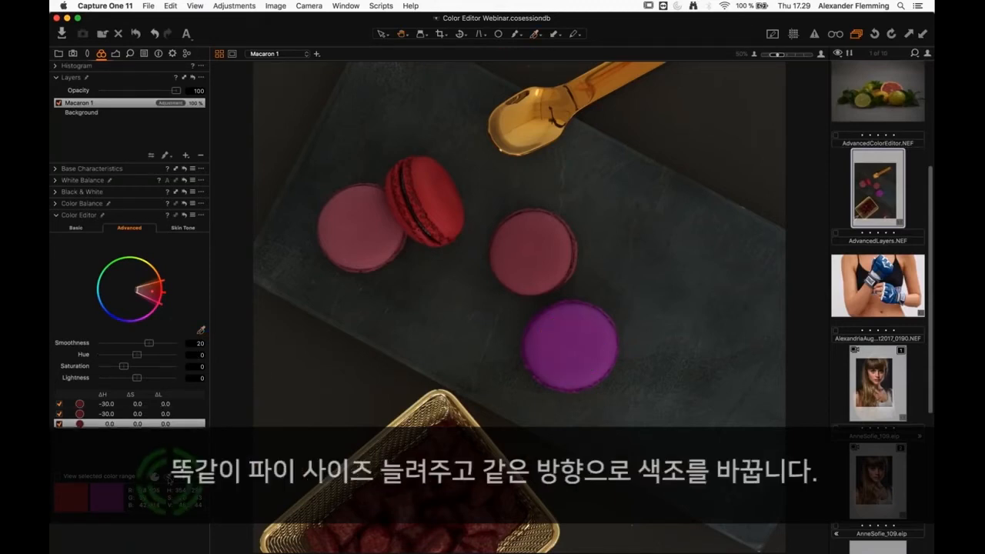
left_click_drag(137, 354, 89, 357)
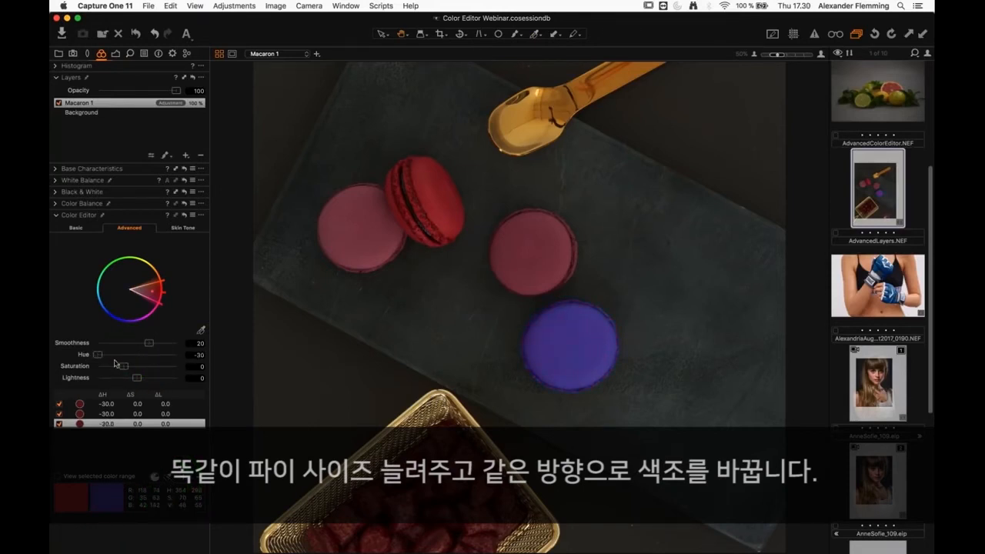
left_click(525, 346)
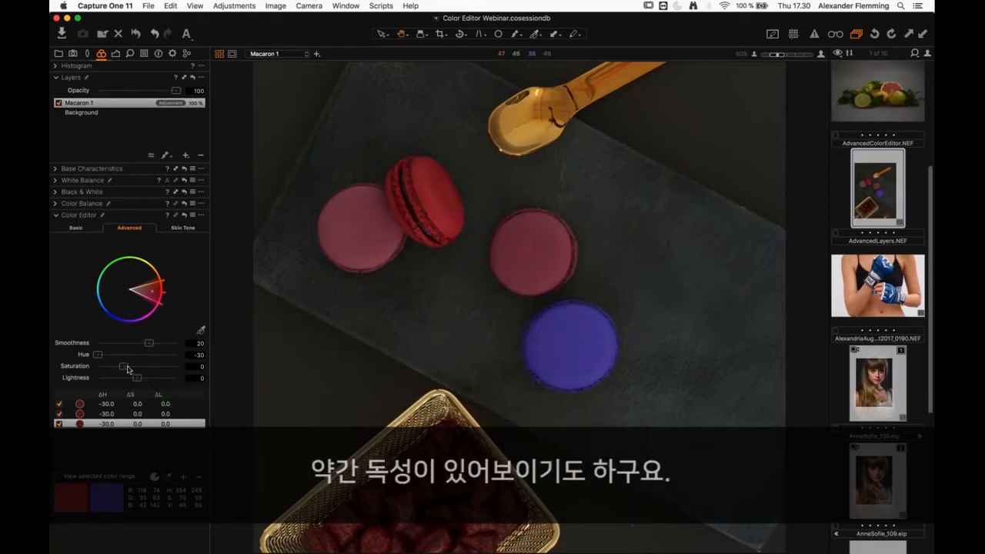
left_click_drag(125, 369, 150, 378)
left_click_drag(99, 355, 139, 380)
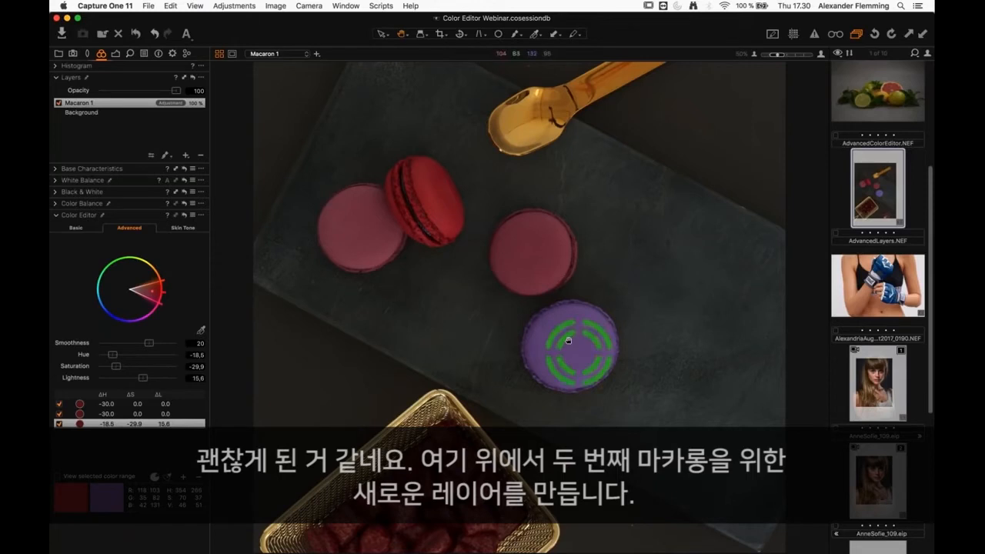
Add another adjustment layer above Macaron 1 and name it "Macaron 2".
left_click(142, 102)
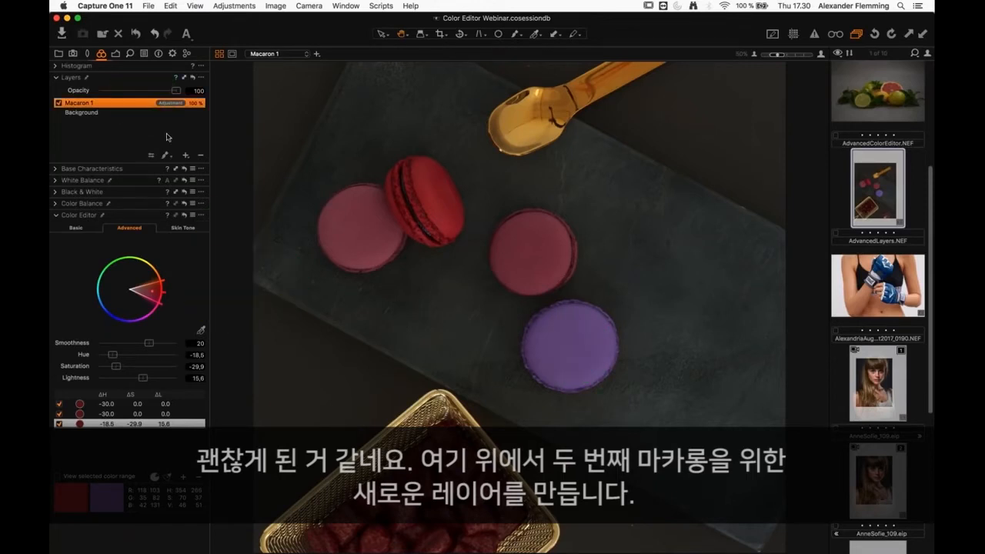
left_click(187, 157)
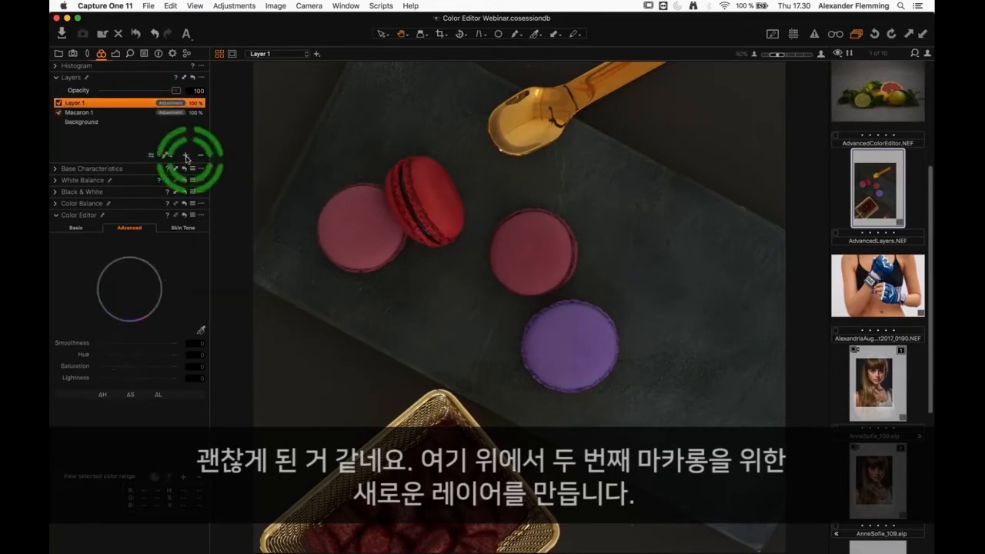
double_click(76, 103)
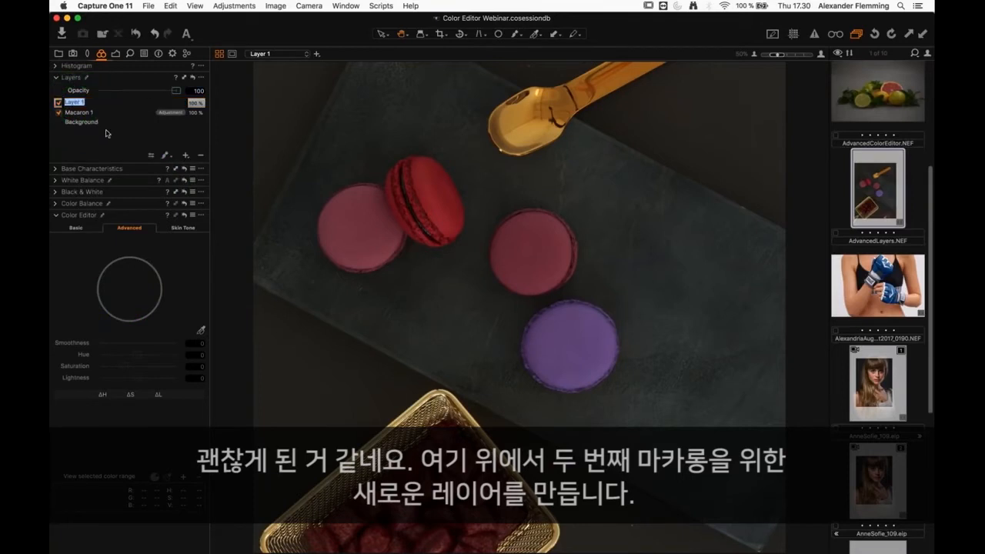
type("Macaron 2")
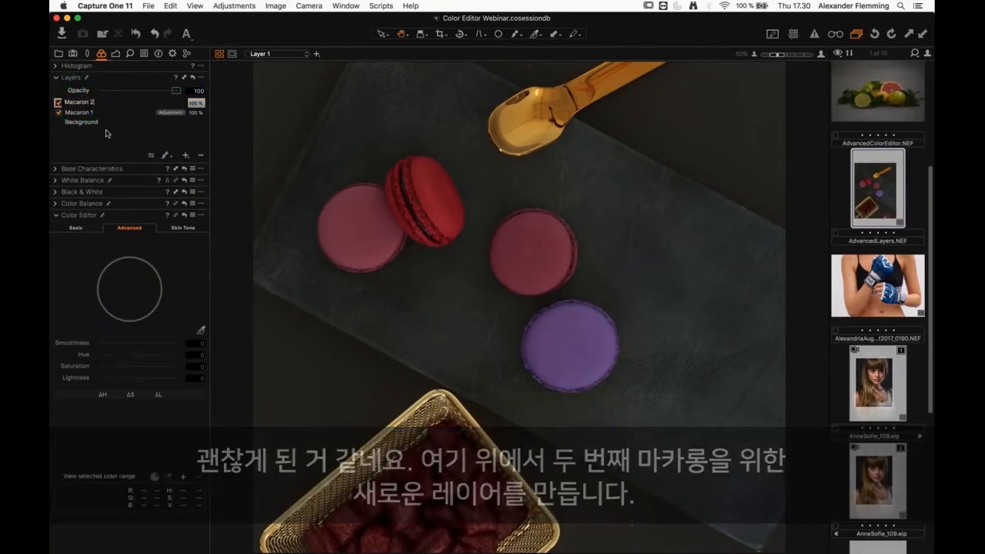
key("Return")
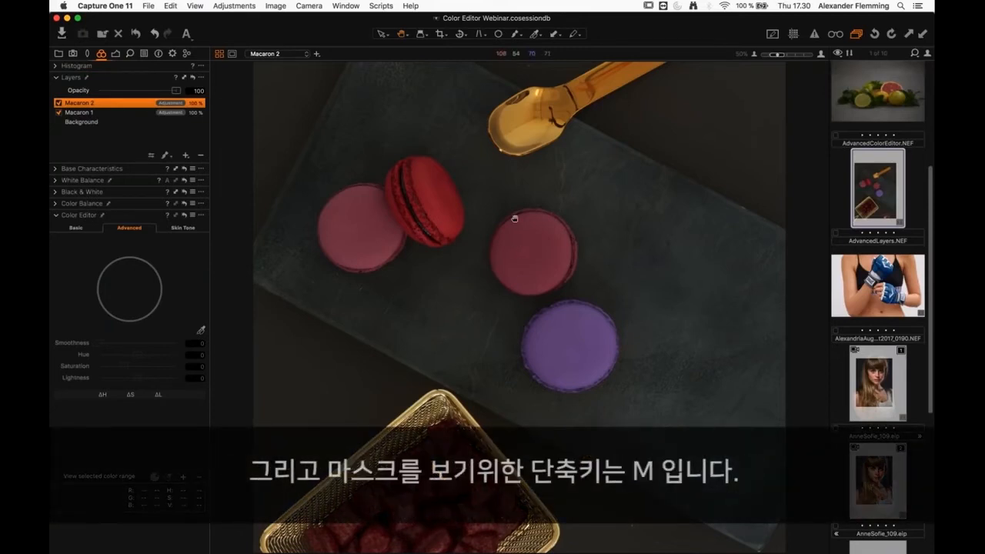
Brush a mask over the middle macaron on the Macaron 2 layer and hide the mask overlay.
key("b")
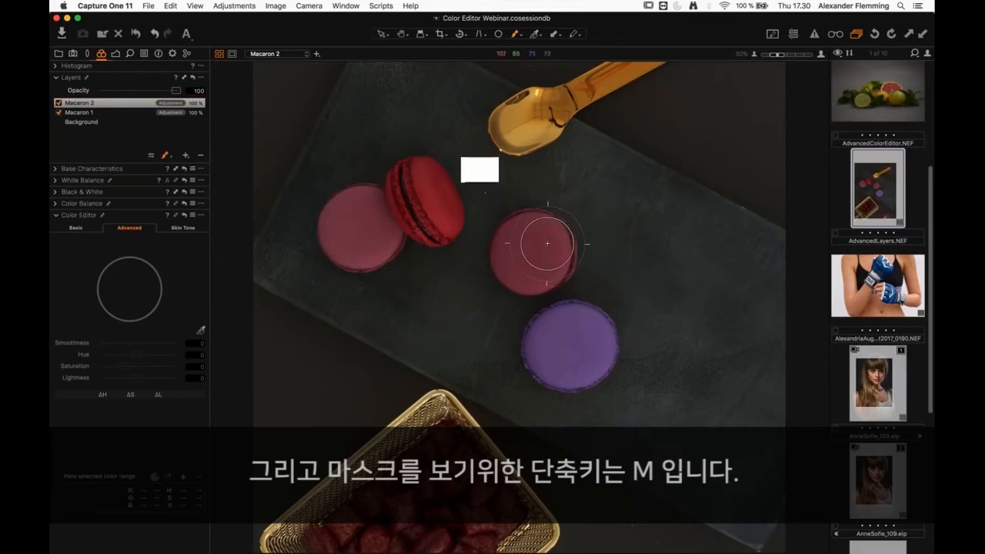
mouse_move(547, 243)
left_mouse_down()
mouse_move(503, 235)
mouse_move(501, 266)
mouse_move(522, 272)
mouse_move(559, 251)
mouse_move(529, 269)
mouse_move(542, 272)
mouse_move(522, 240)
mouse_move(520, 276)
mouse_move(547, 266)
mouse_move(523, 230)
left_mouse_up()
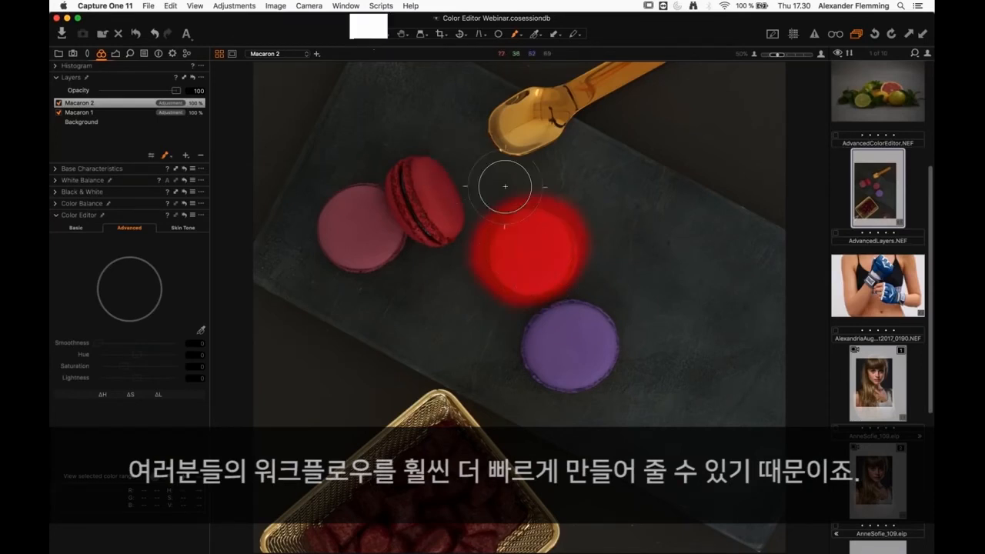
key("h")
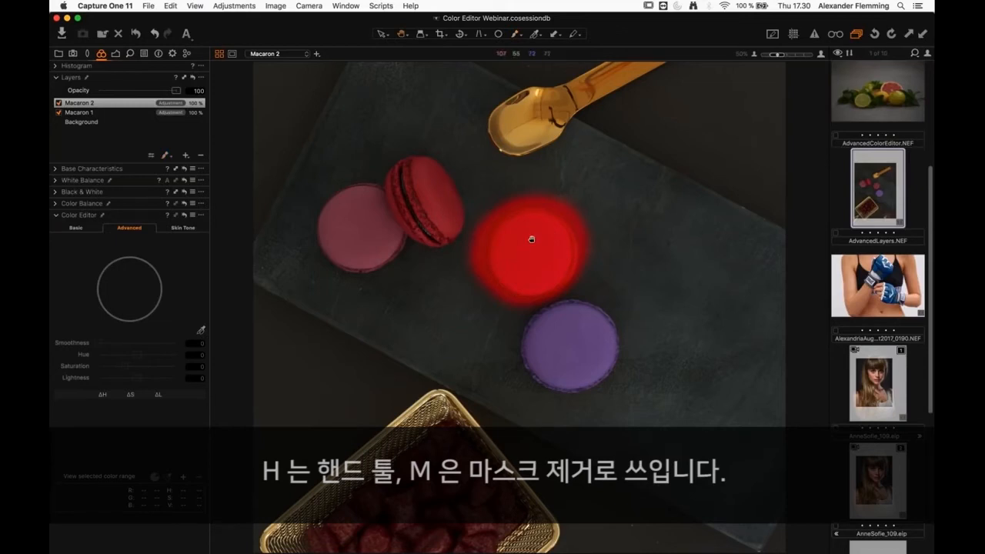
key("m")
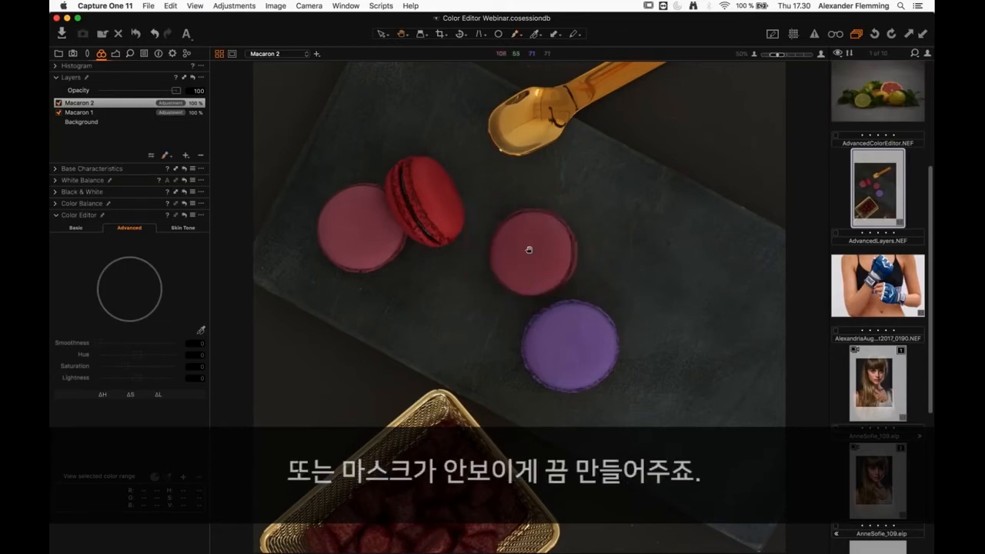
Sample the middle macaron's color twice on the Macaron 2 layer, expanding each entry's saturation range and setting its Hue to 30.
left_click(200, 330)
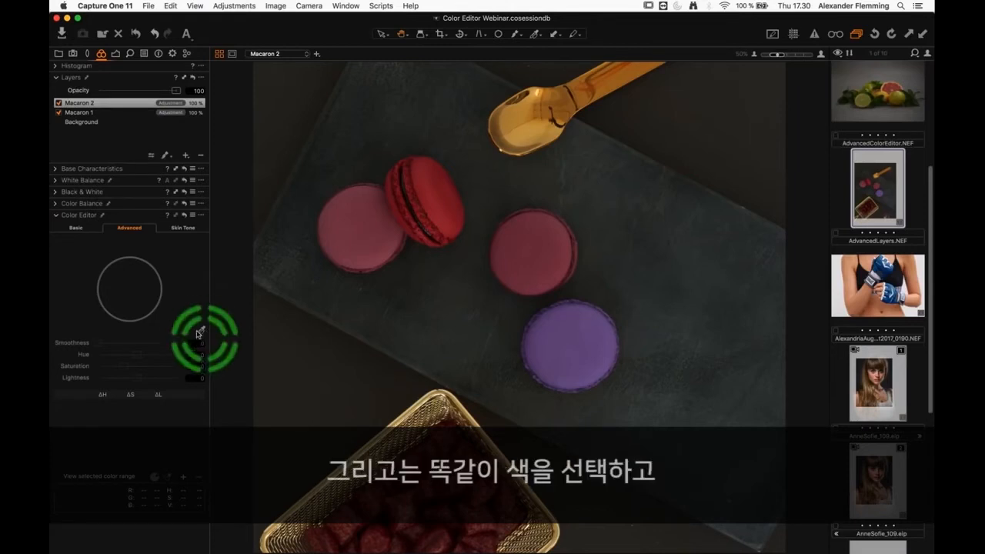
left_click(538, 245)
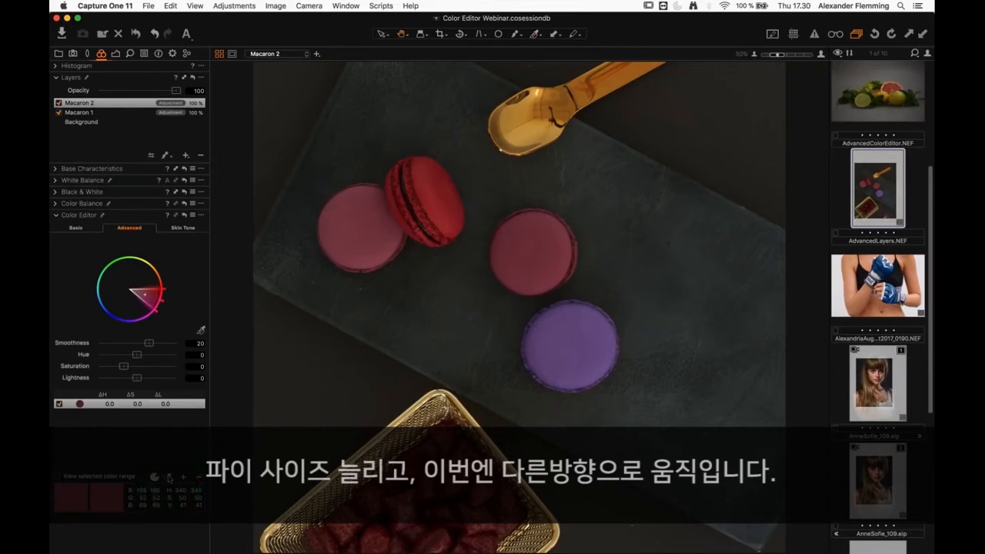
left_click_drag(139, 355, 186, 358)
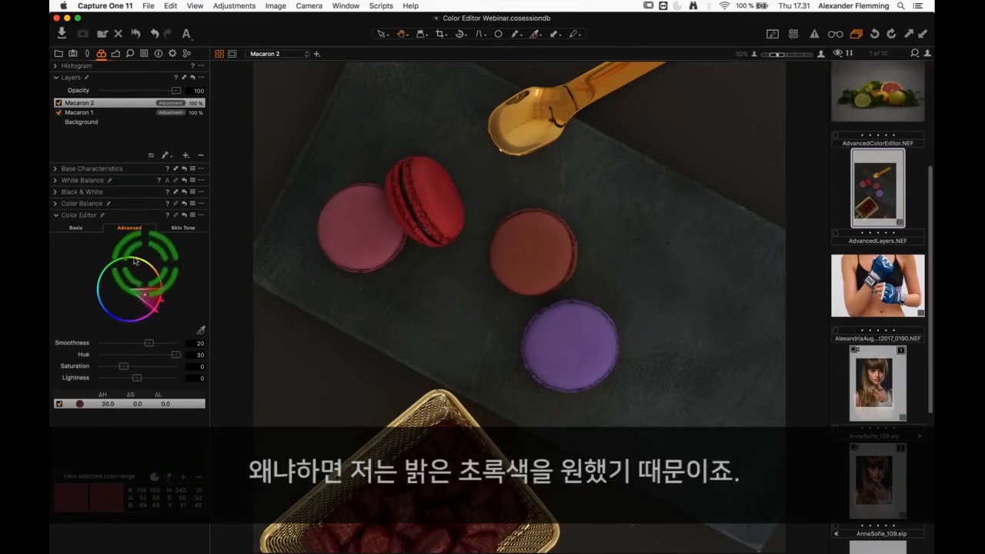
left_click(202, 330)
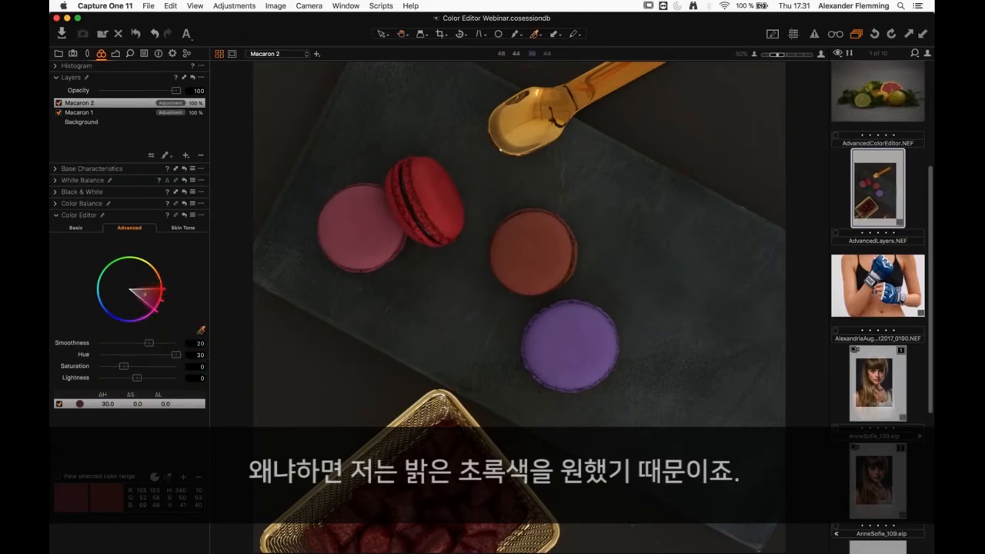
left_click(537, 235)
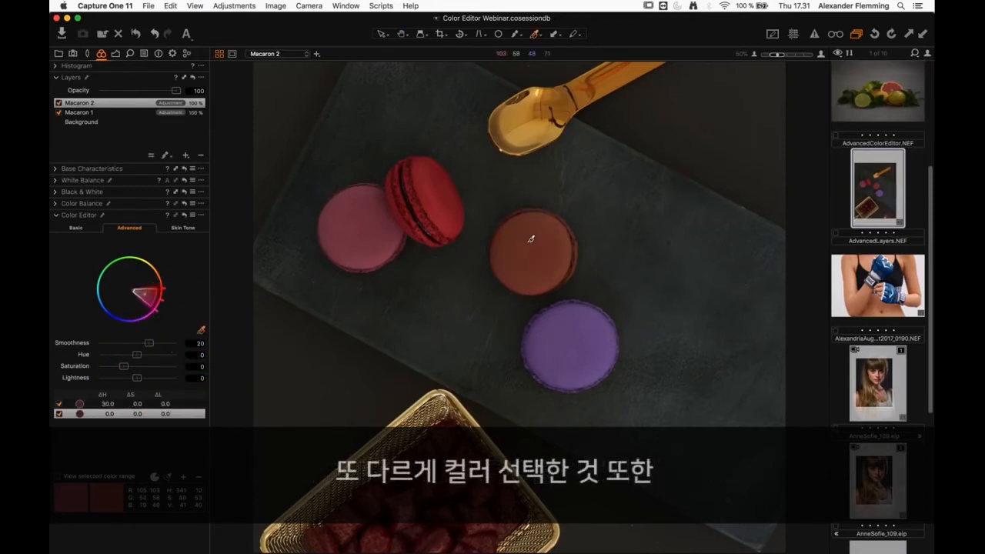
left_click_drag(136, 354, 189, 358)
Sample a third color entry from the middle macaron, expand its range, and set Hue 30 and Saturation -18.7.
left_click(201, 330)
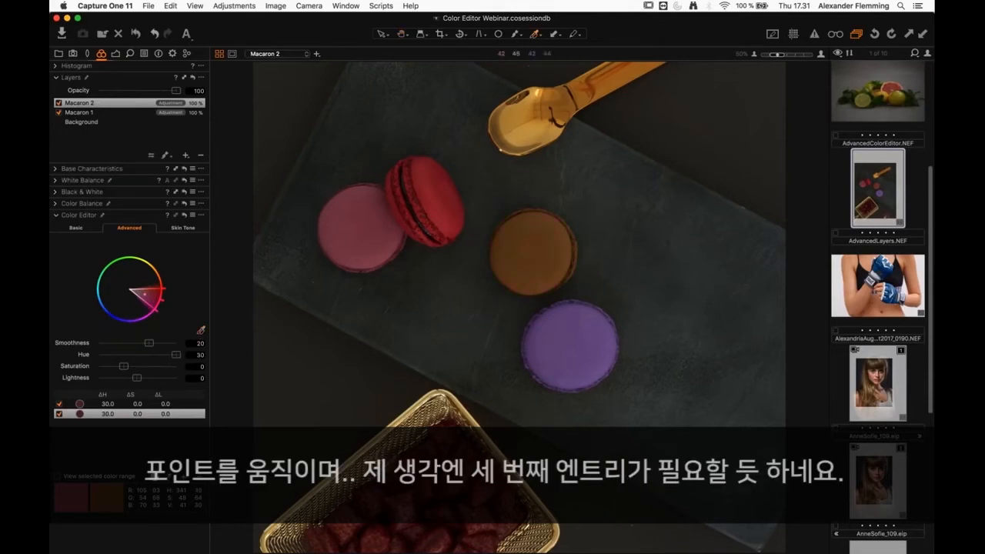
left_click(533, 233)
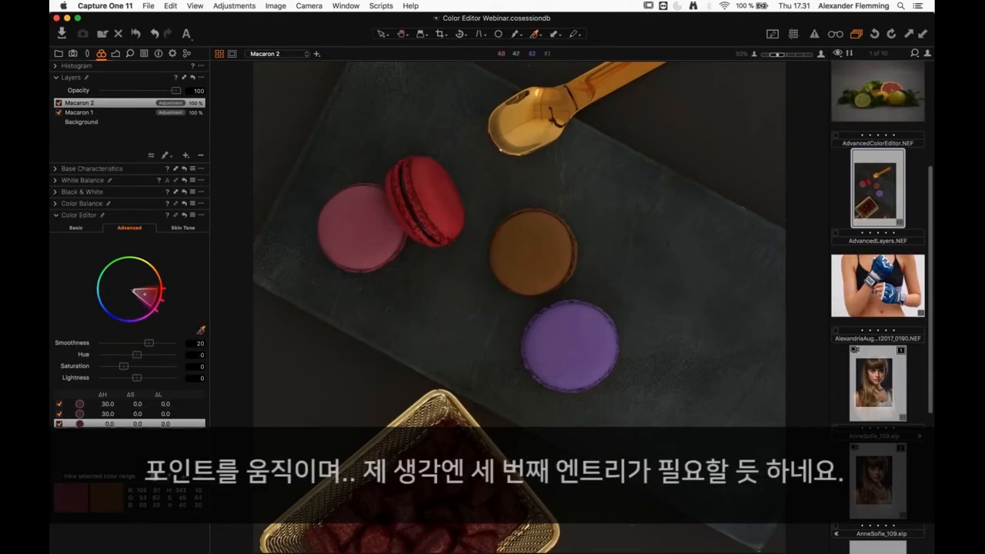
left_click_drag(137, 355, 191, 357)
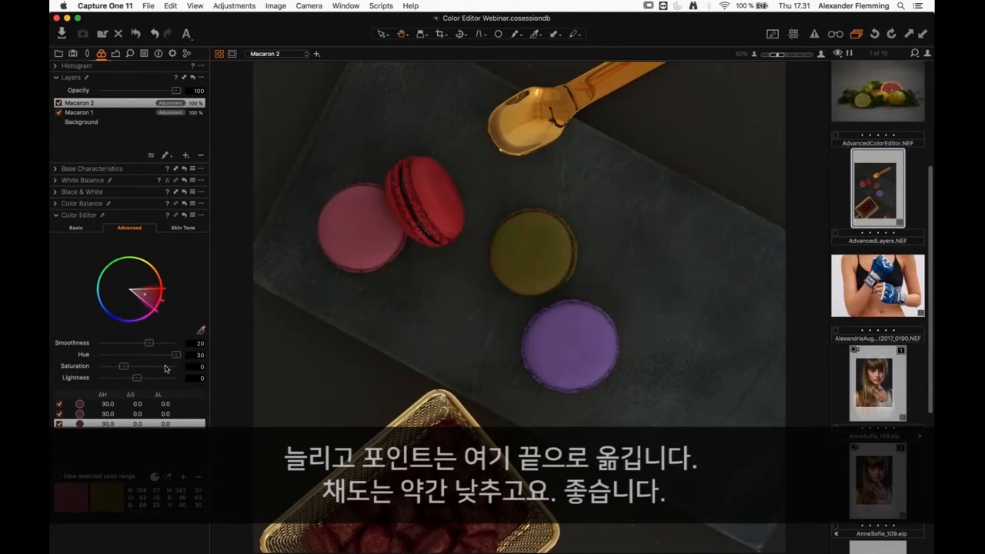
left_click_drag(124, 369, 120, 370)
scroll(447, 298, "down", 2)
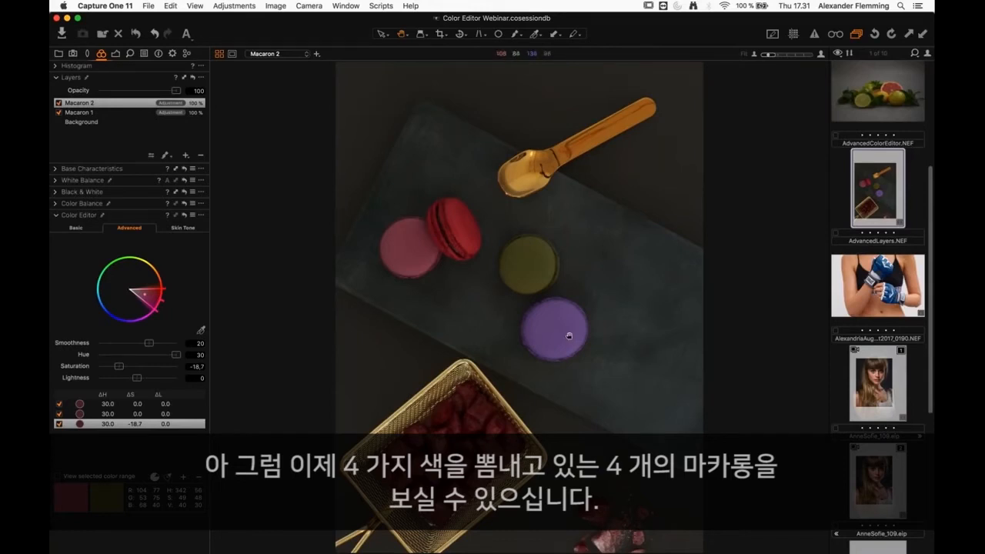
Extend the Macaron 1 mask by brushing over the upright red macaron and the red pieces in and beside the basket to turn them purple.
left_click(90, 116)
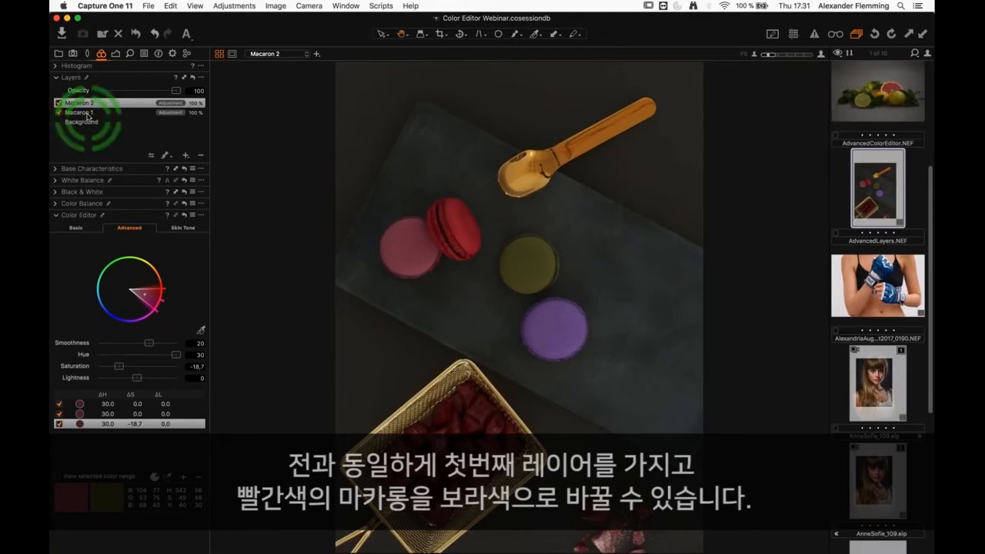
left_click(76, 504)
left_click(114, 503)
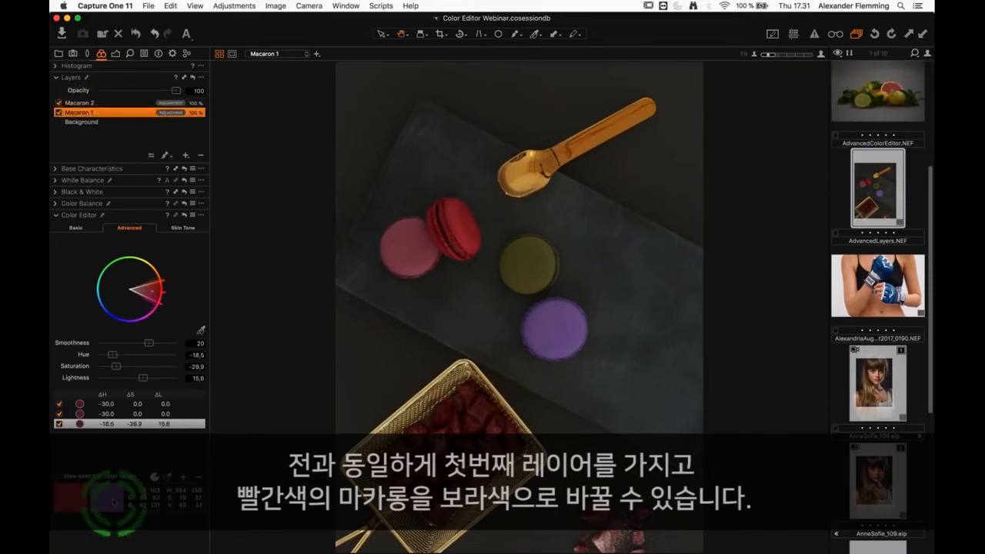
left_click(125, 424)
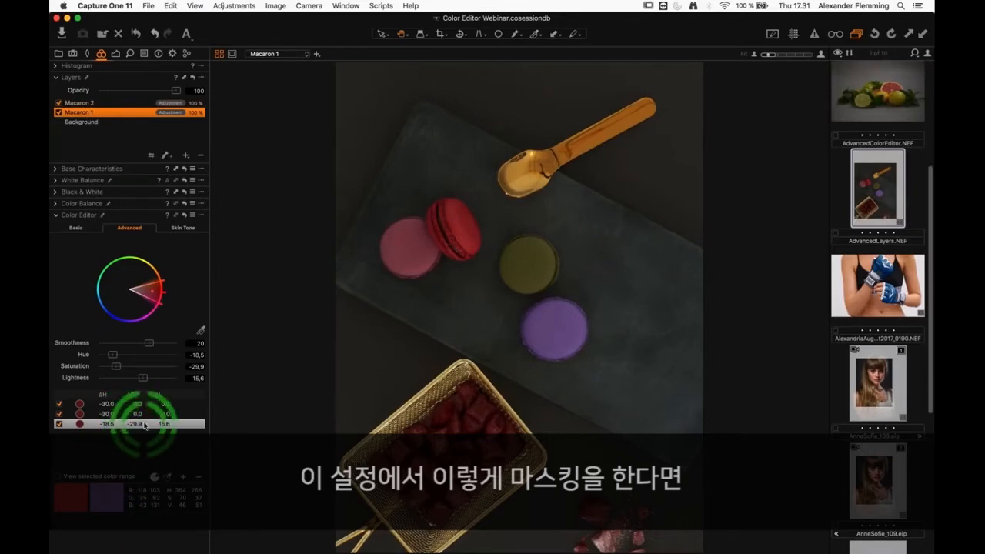
key("b")
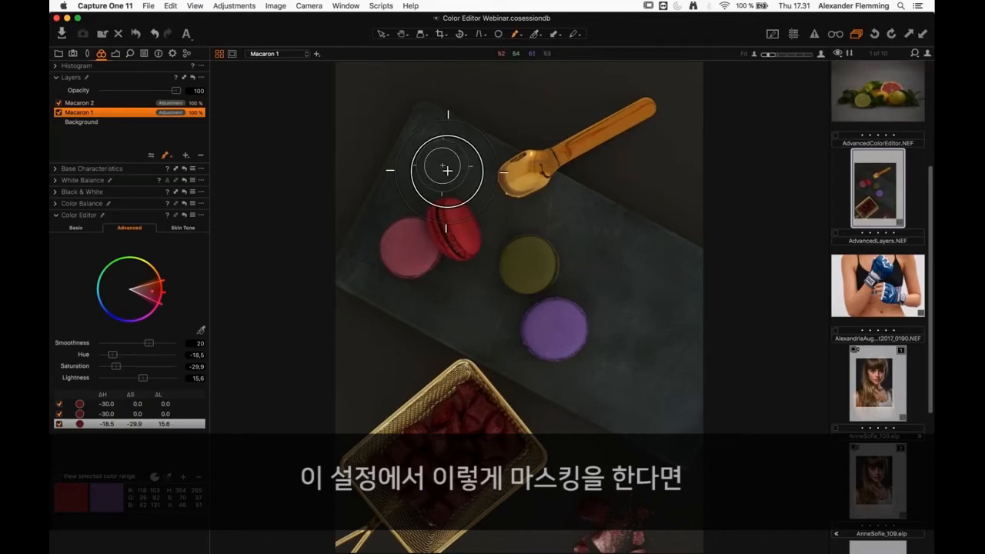
left_click_drag(451, 177, 469, 271)
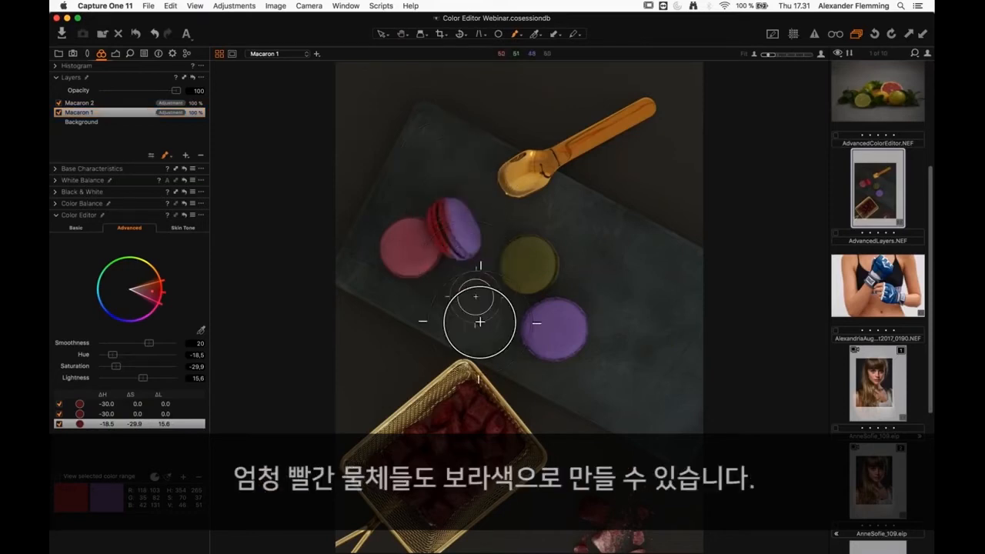
mouse_move(479, 320)
left_mouse_down()
mouse_move(442, 203)
mouse_move(458, 240)
left_mouse_up()
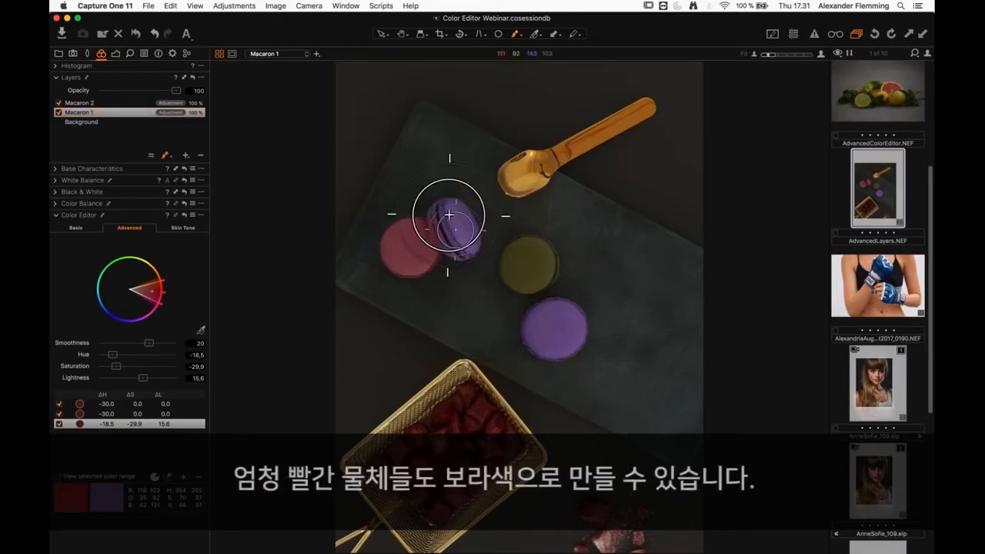
mouse_move(595, 502)
left_mouse_down()
mouse_move(578, 523)
mouse_move(616, 500)
mouse_move(584, 540)
mouse_move(640, 544)
mouse_move(435, 423)
mouse_move(483, 482)
mouse_move(461, 417)
mouse_move(520, 478)
mouse_move(456, 373)
mouse_move(516, 452)
mouse_move(411, 468)
mouse_move(437, 507)
mouse_move(413, 499)
mouse_move(465, 497)
mouse_move(472, 424)
mouse_move(525, 443)
mouse_move(463, 383)
mouse_move(465, 492)
left_mouse_up()
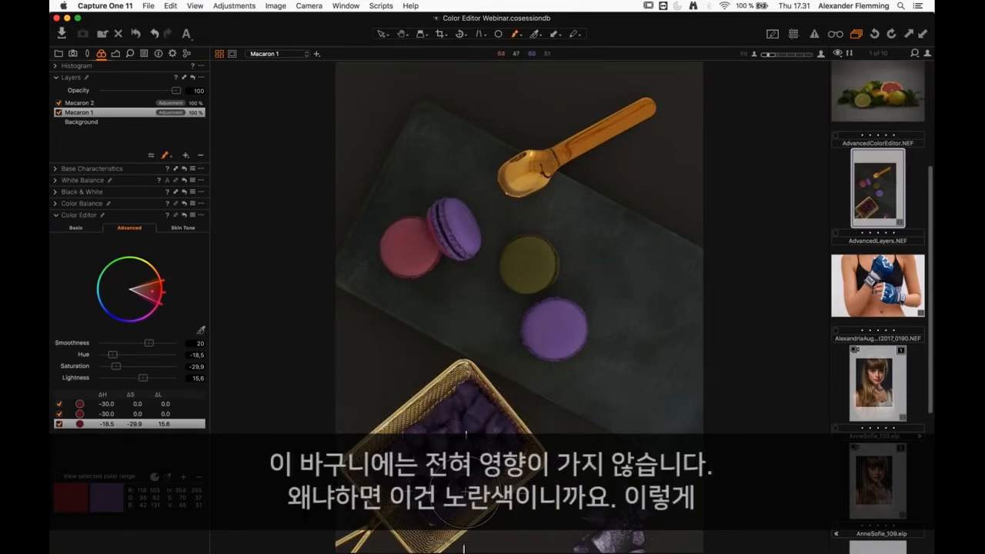
key("h")
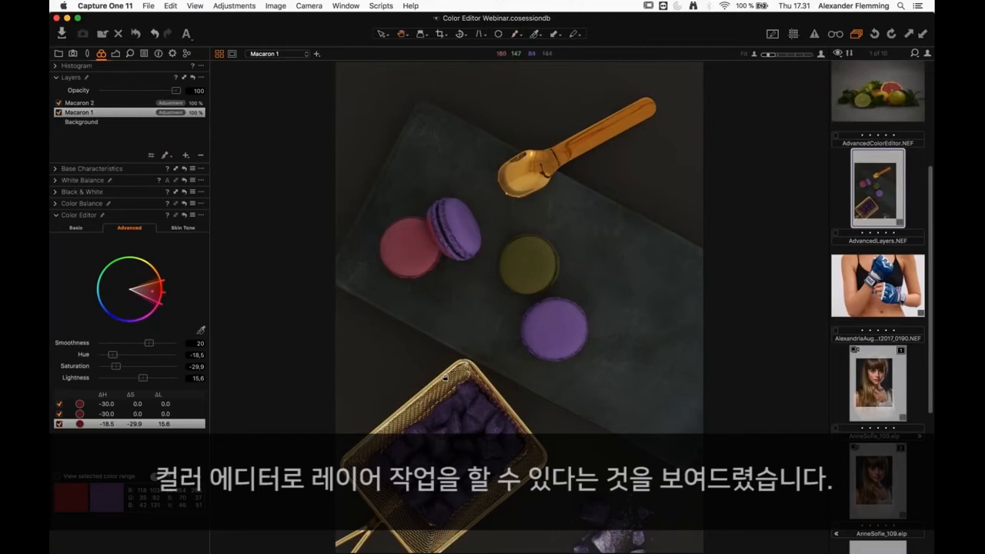
Erase the Macaron 1 layer's mask over the purple sweets in the golden basket.
key("e")
mouse_move(448, 383)
left_mouse_down()
mouse_move(412, 457)
mouse_move(402, 443)
mouse_move(472, 476)
mouse_move(465, 379)
mouse_move(522, 448)
left_mouse_up()
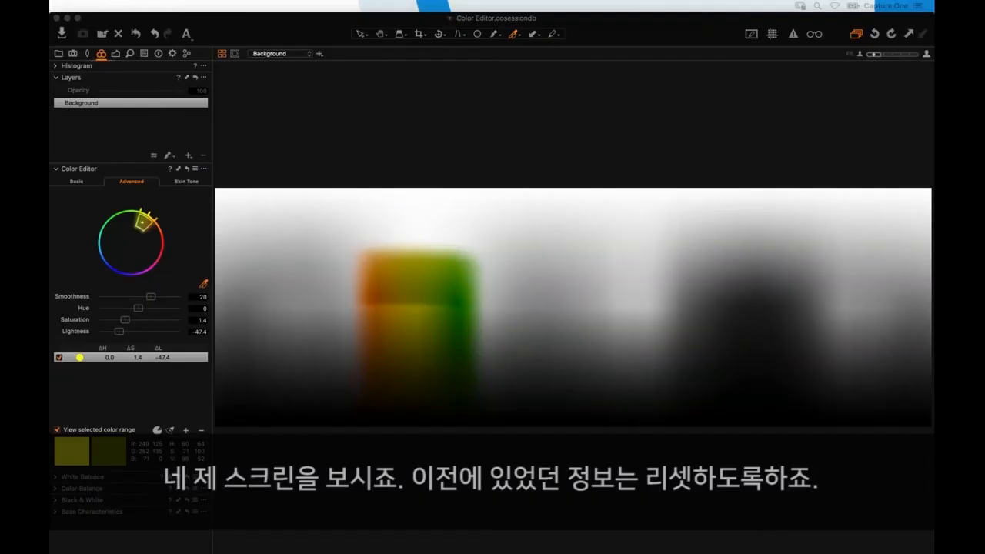
Reset the Color Editor on the color gradient image, then open the portrait _DSC7288.NEF and reset its Color Editor adjustments.
left_click(188, 169)
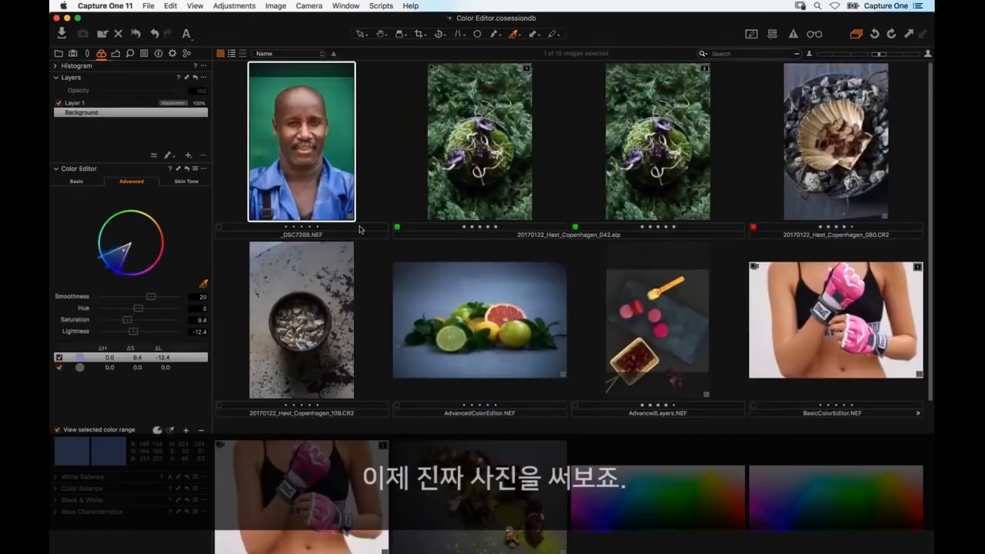
double_click(360, 229)
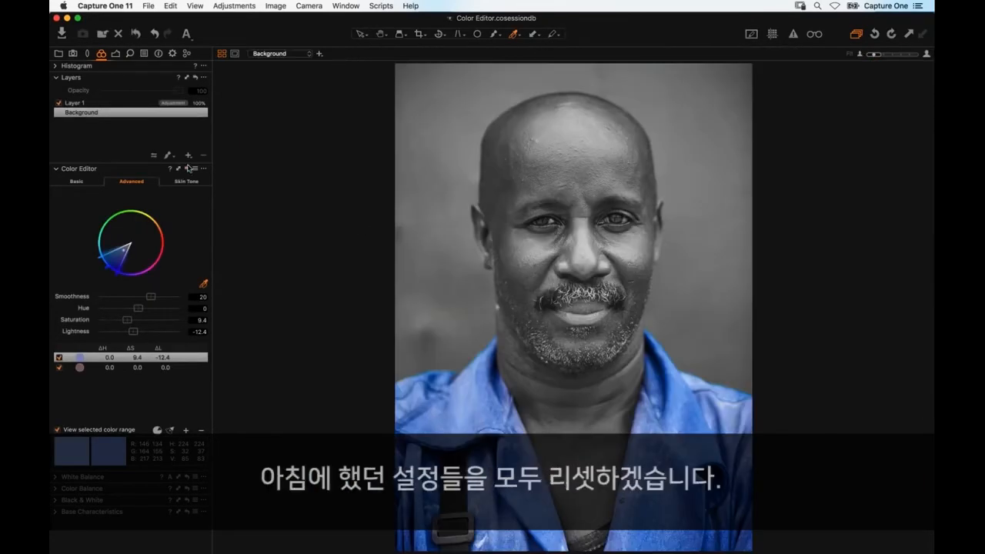
left_click(188, 169)
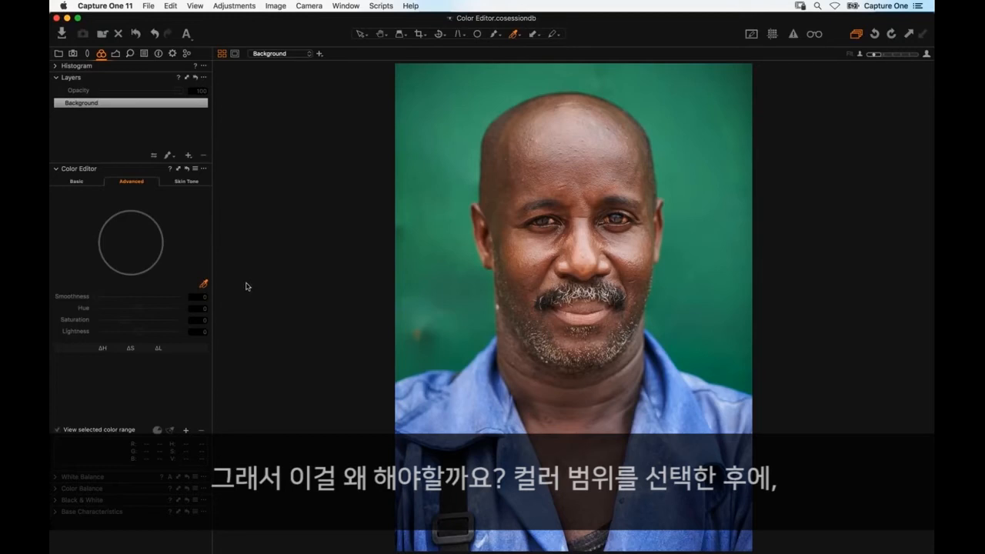
Check the portrait's basic exposure adjustments, then return to the Color Editor.
left_click(203, 284)
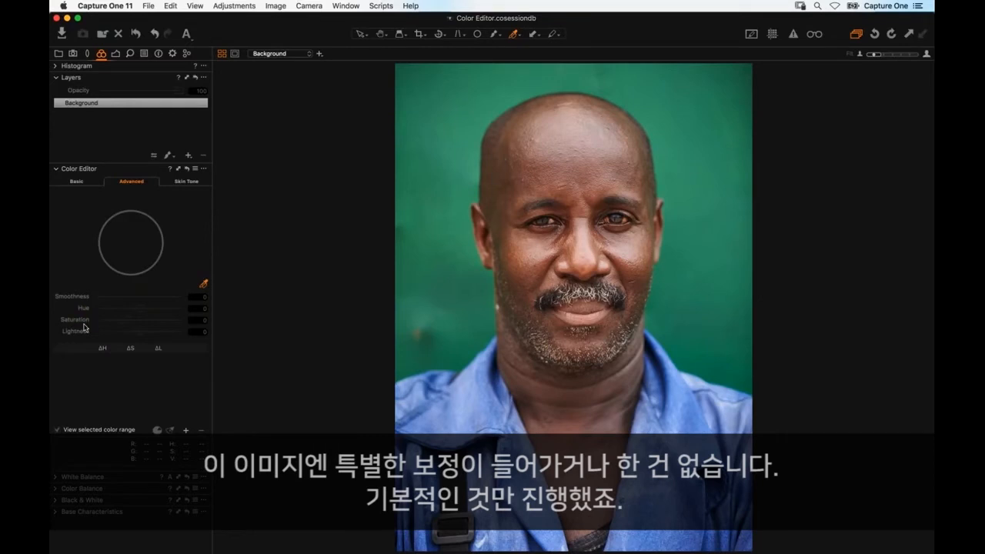
left_click(116, 53)
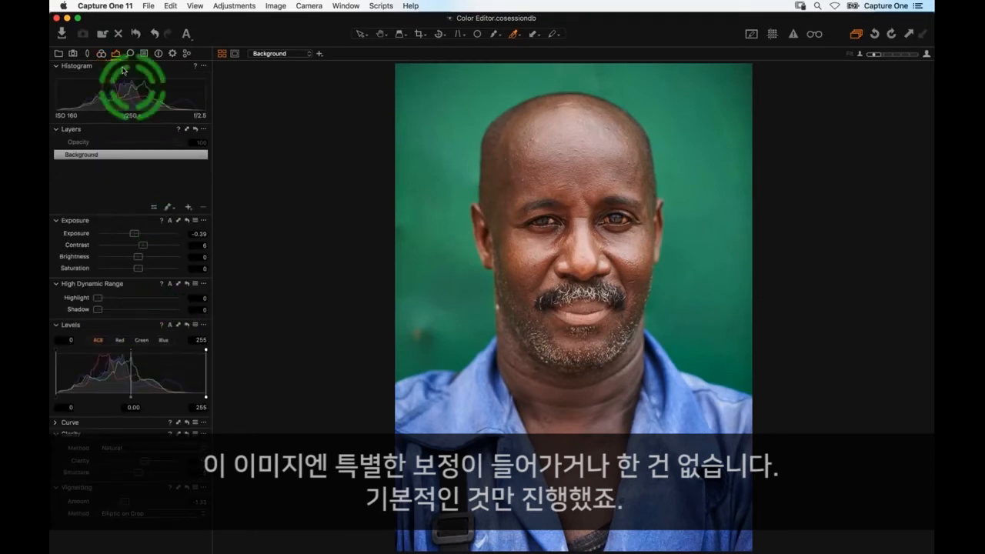
left_click(101, 53)
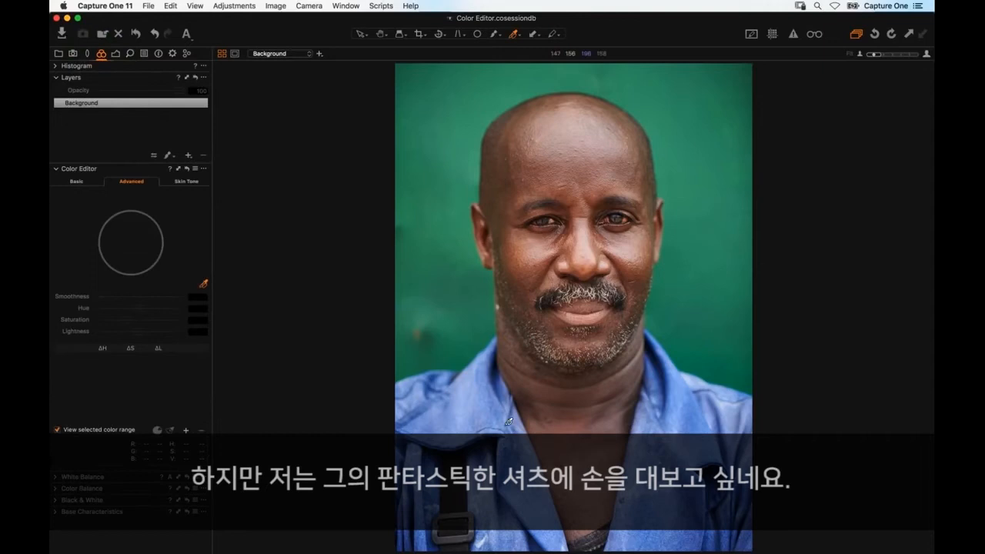
left_click(689, 377)
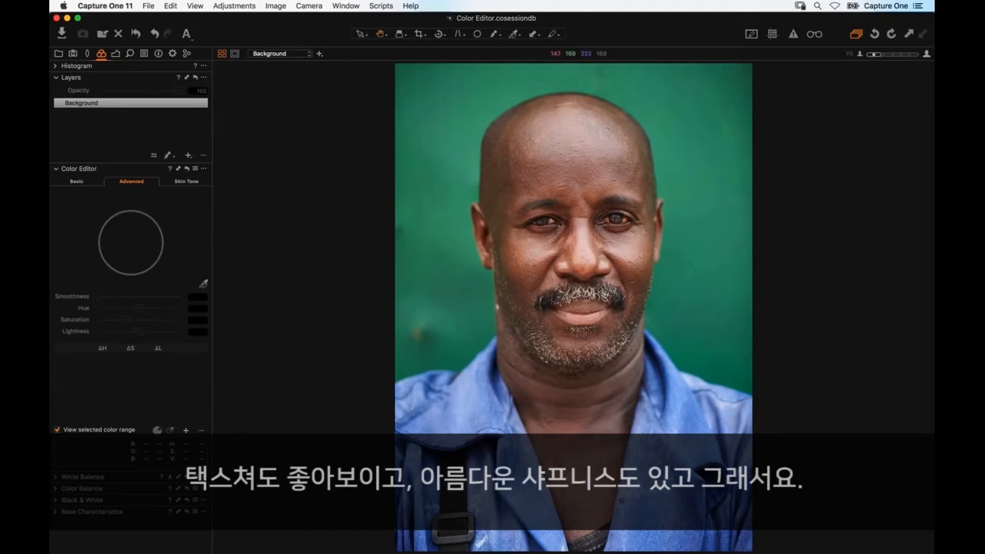
Examine the texture and sharpness of the blue shirt collar and the man's face at full magnification.
left_click(676, 315)
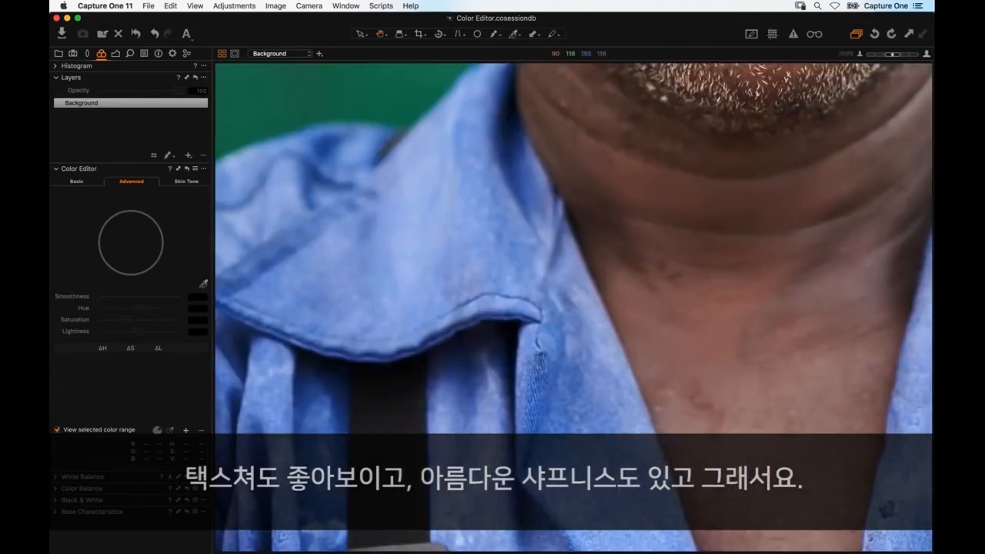
left_click_drag(551, 346, 539, 238)
left_click_drag(677, 308, 588, 309)
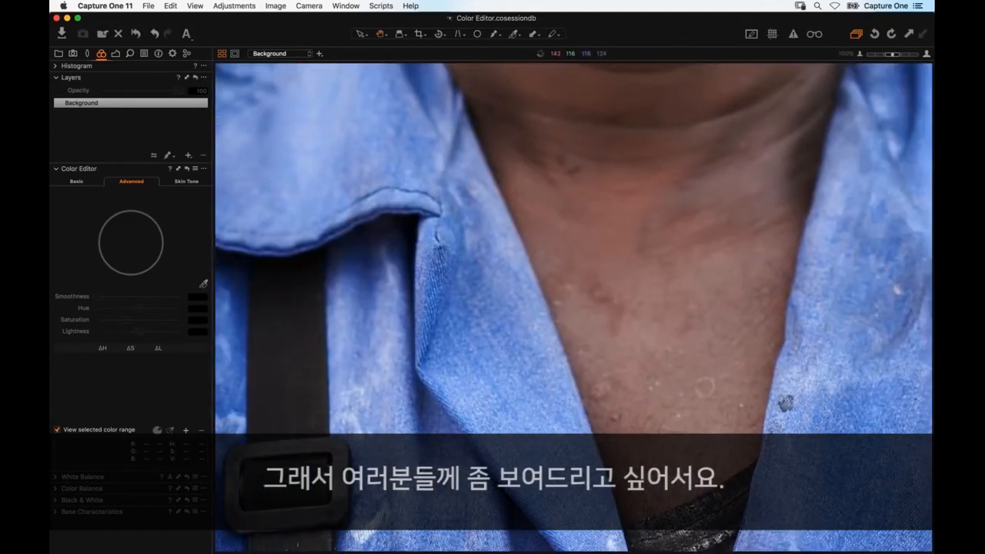
double_click(715, 332)
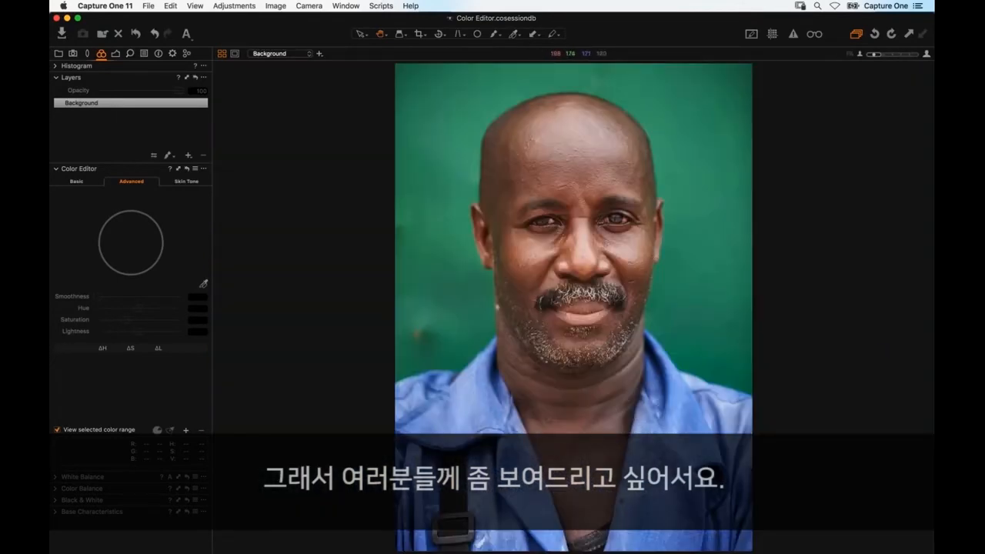
double_click(648, 228)
left_click_drag(634, 253, 759, 255)
left_click_drag(362, 280, 523, 256)
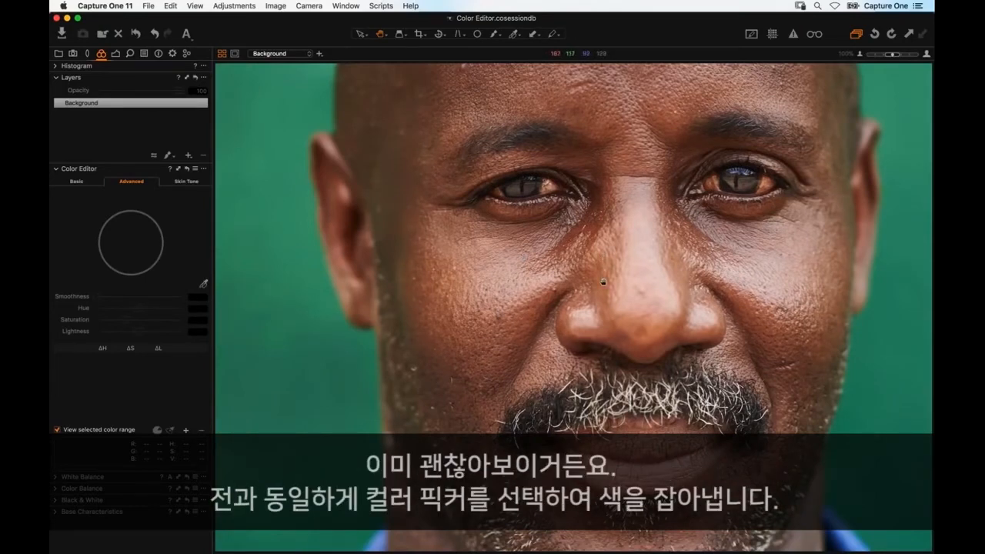
key("super+0")
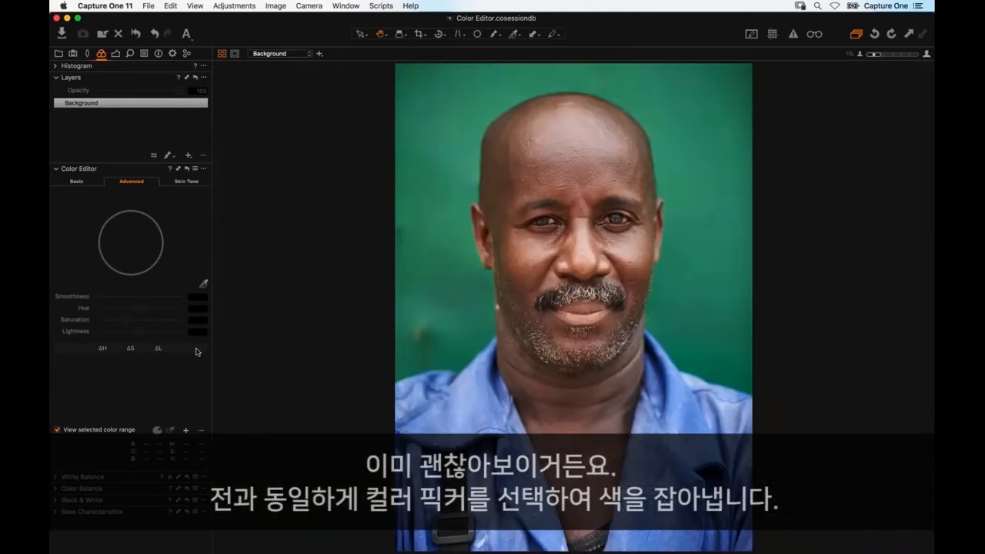
Pick the blue of the shirt as an advanced color range with View selected color range enabled.
left_click(203, 285)
left_click(204, 287)
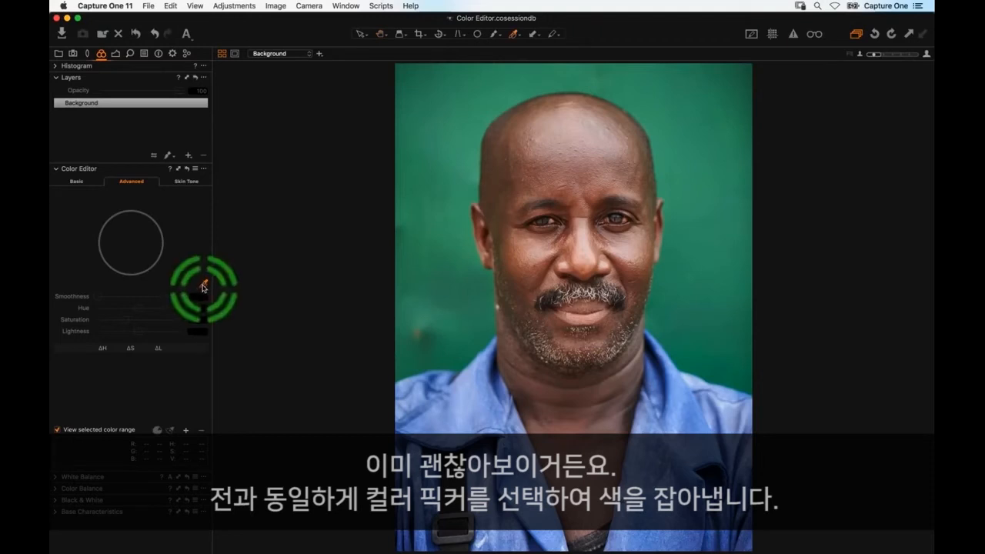
left_click(493, 413)
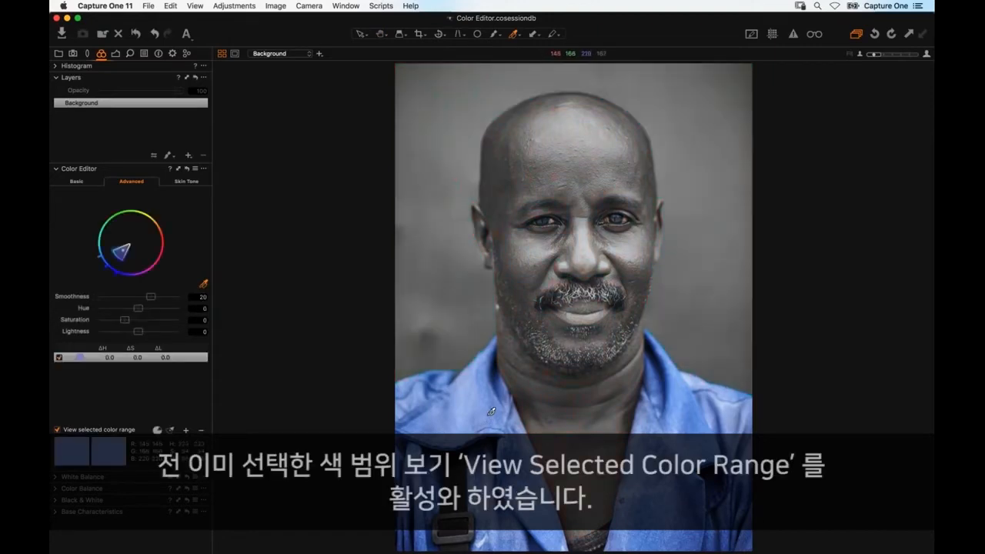
left_click(63, 428)
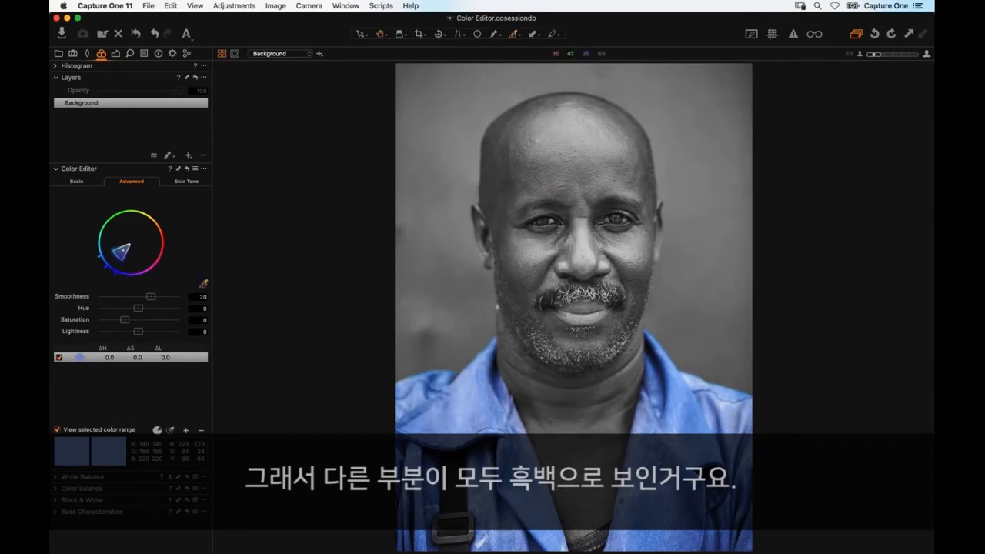
Try a narrower blue range while viewing the shirt up close, then expand it to the full saturation range.
double_click(706, 477)
left_click(120, 250)
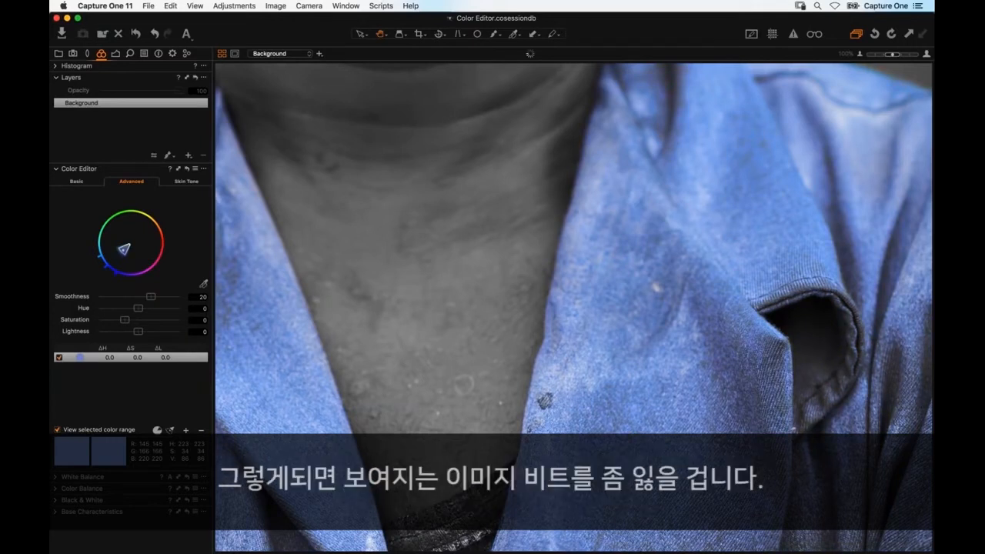
left_click(170, 430)
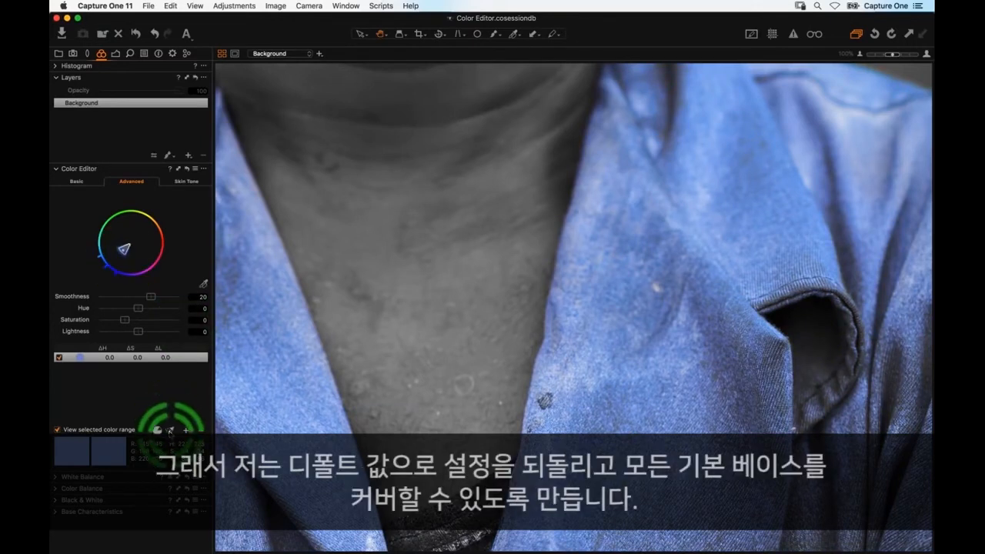
left_click(171, 430)
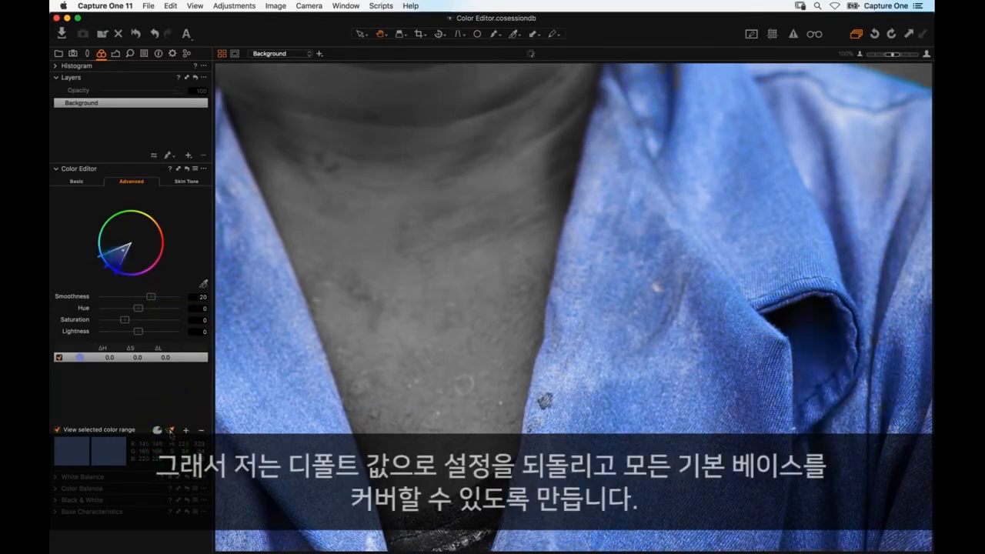
Widen the blue range's hue span slightly on the color wheel and turn off View selected color range.
left_click(446, 337)
left_click(439, 266)
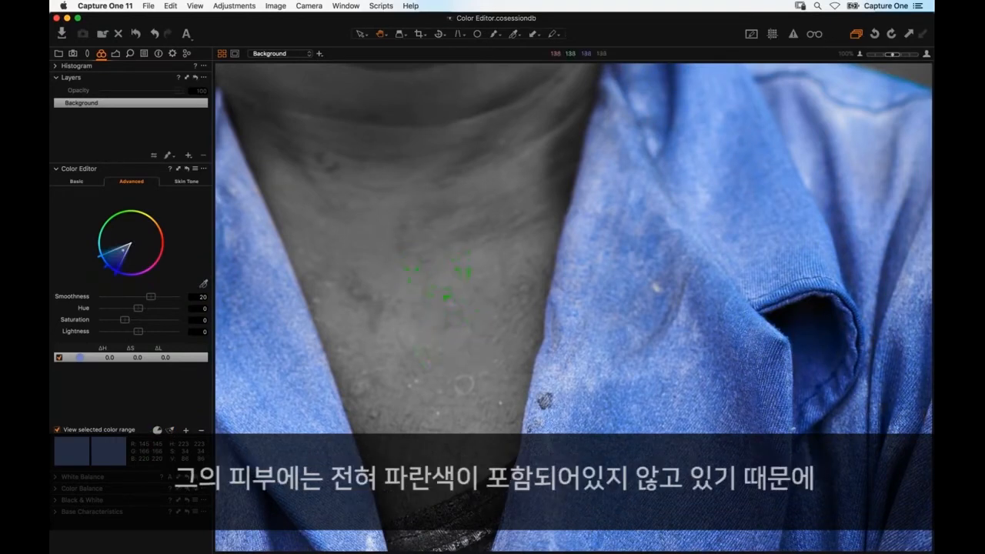
double_click(439, 268)
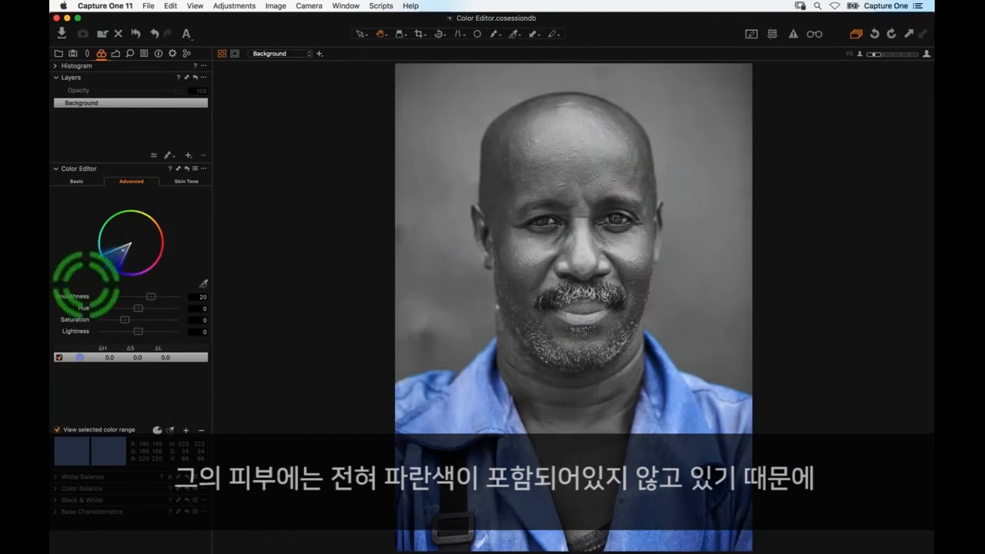
left_click_drag(118, 268, 122, 270)
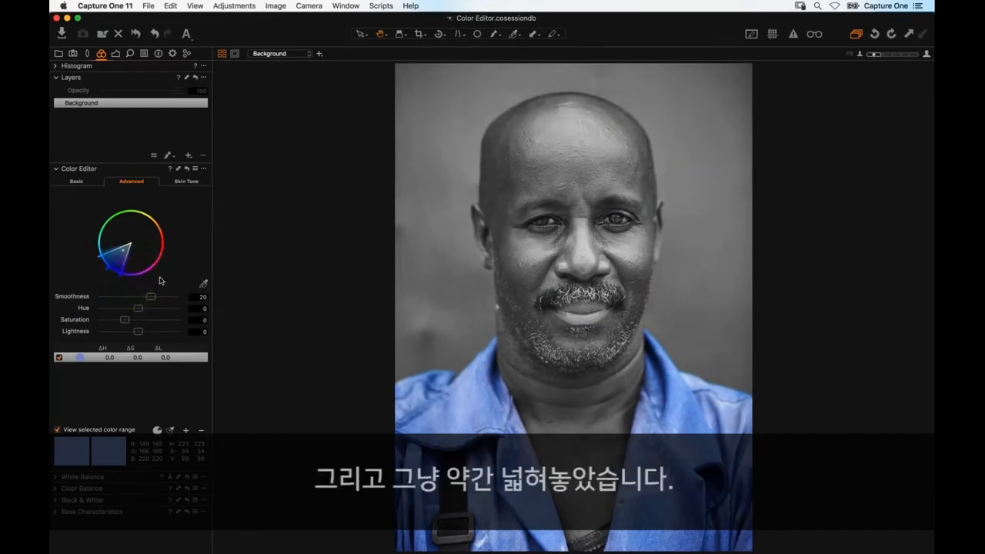
left_click(106, 431)
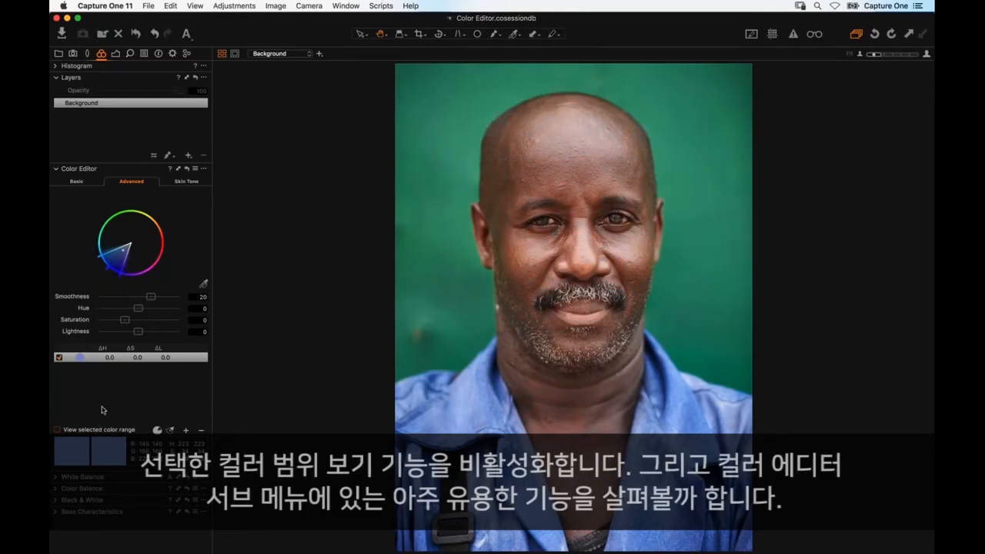
Create a masked layer from the blue color selection and select the new layer.
left_click(204, 170)
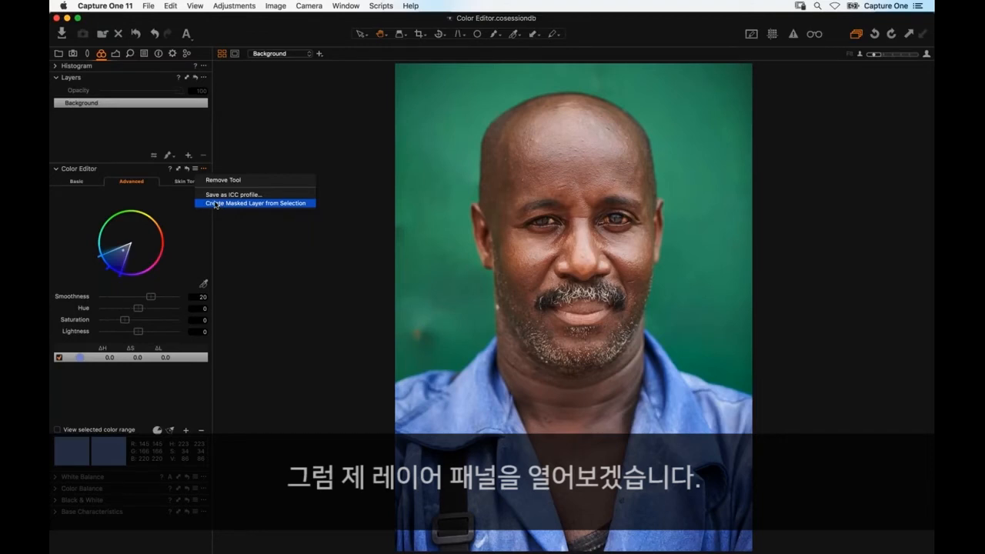
left_click(239, 204)
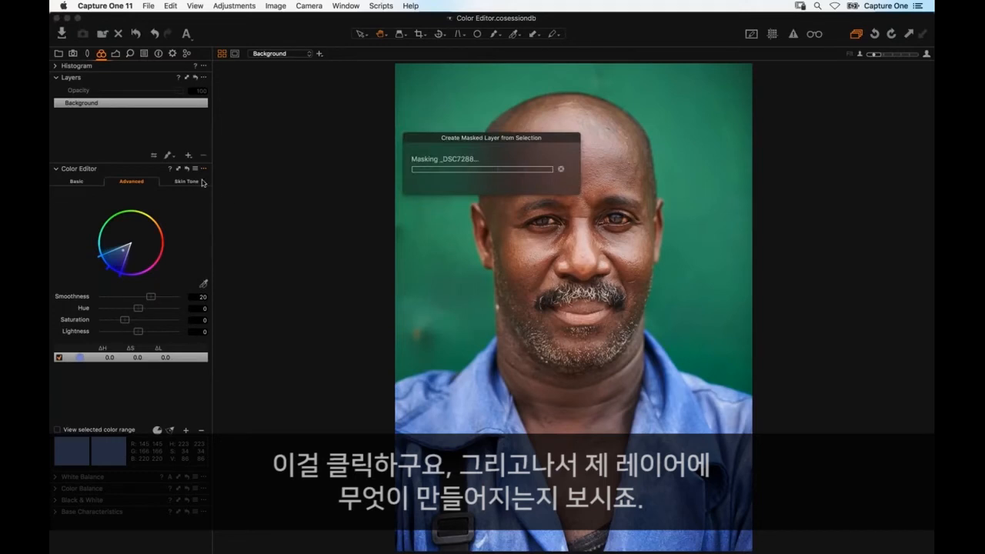
left_click(90, 103)
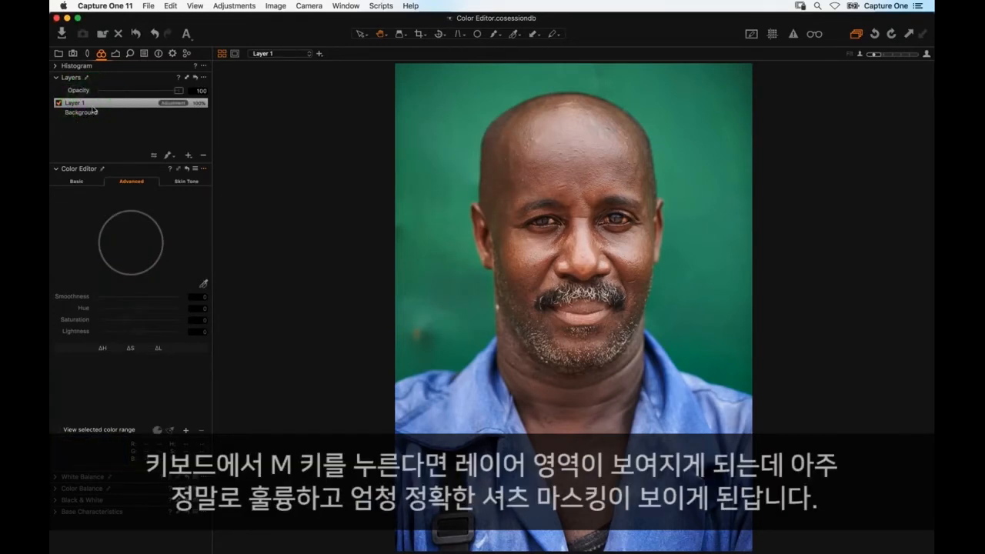
Toggle the red mask overlay of the new layer and inspect the mask's edges around the shirt collar up close.
key("m")
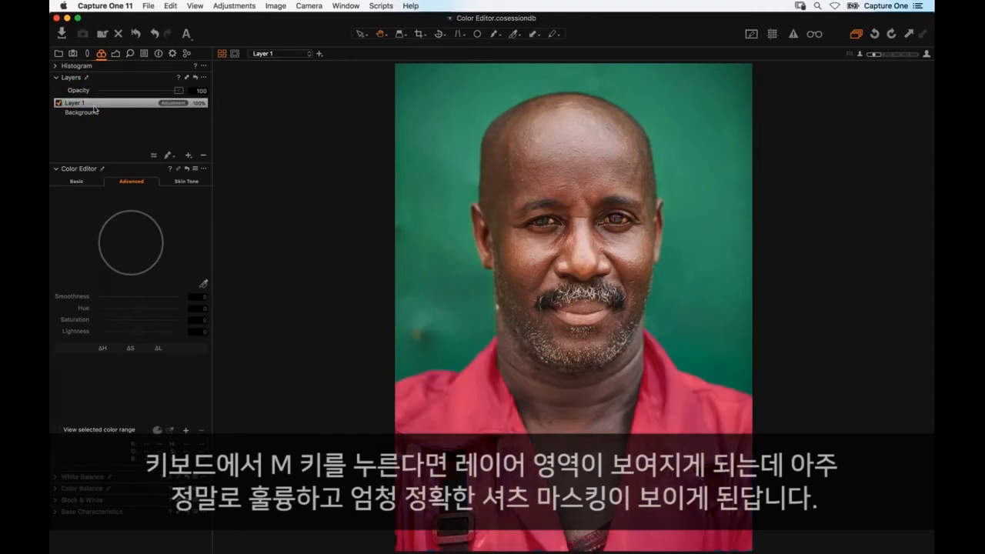
key("m")
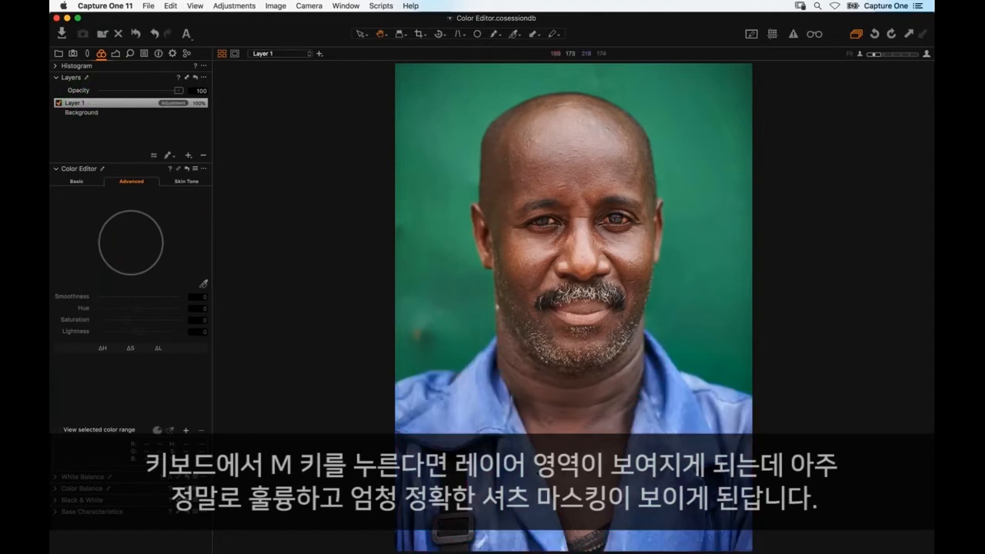
key("m")
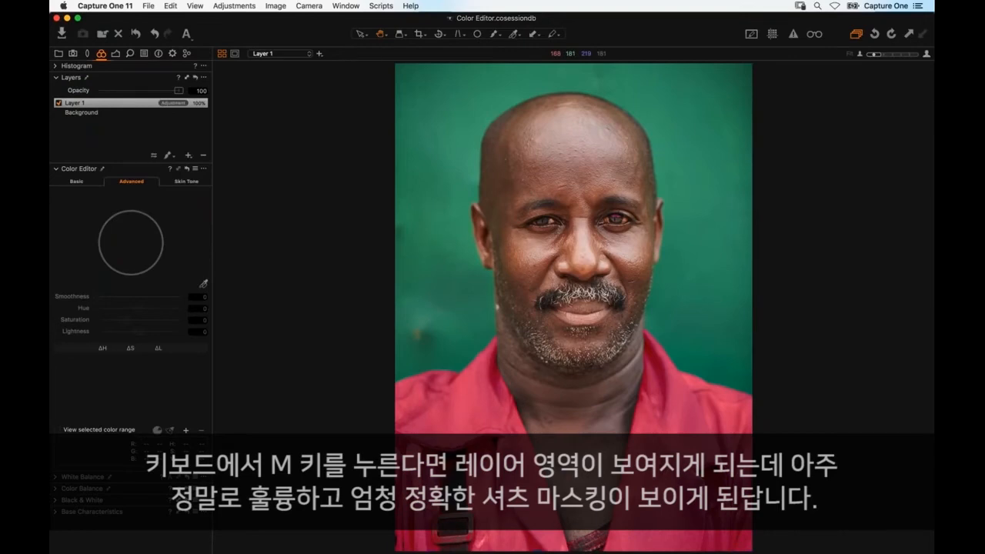
double_click(532, 497)
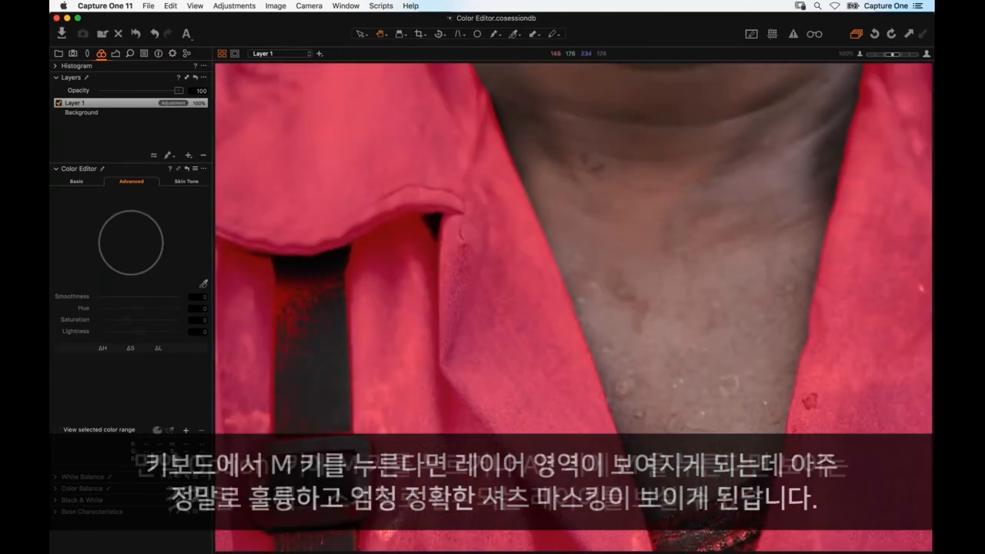
double_click(525, 376)
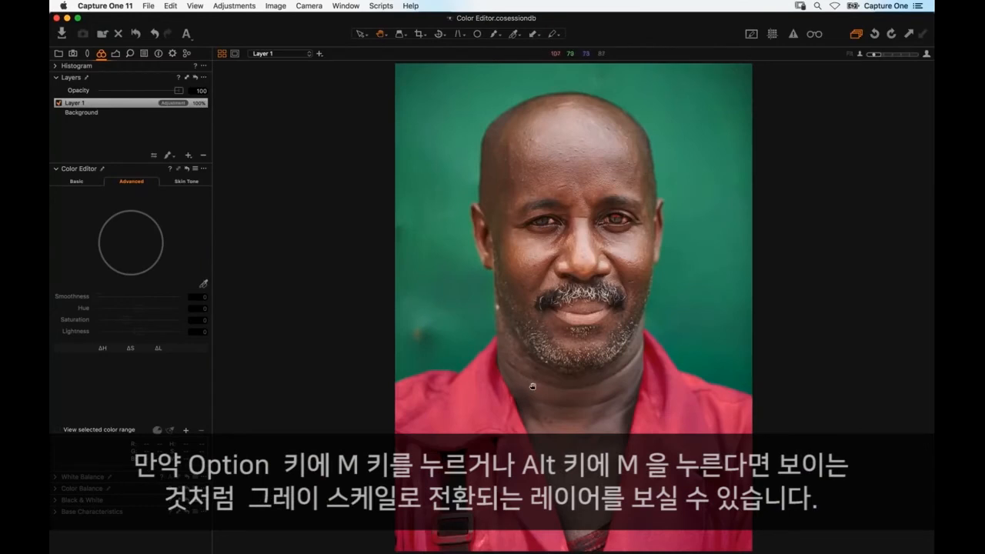
Display the layer's mask in grayscale and enlarge the mask drawing brush.
key("alt+m")
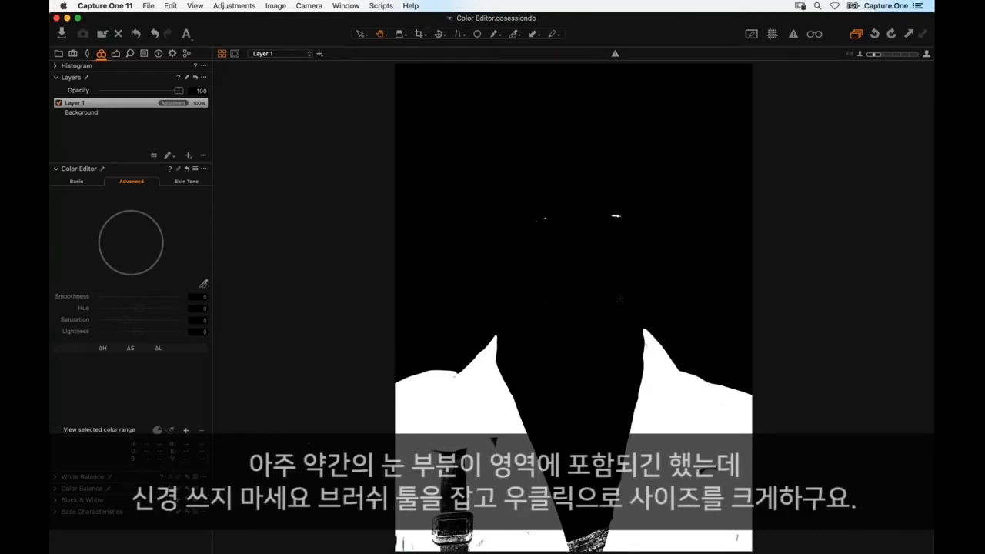
left_click(169, 157)
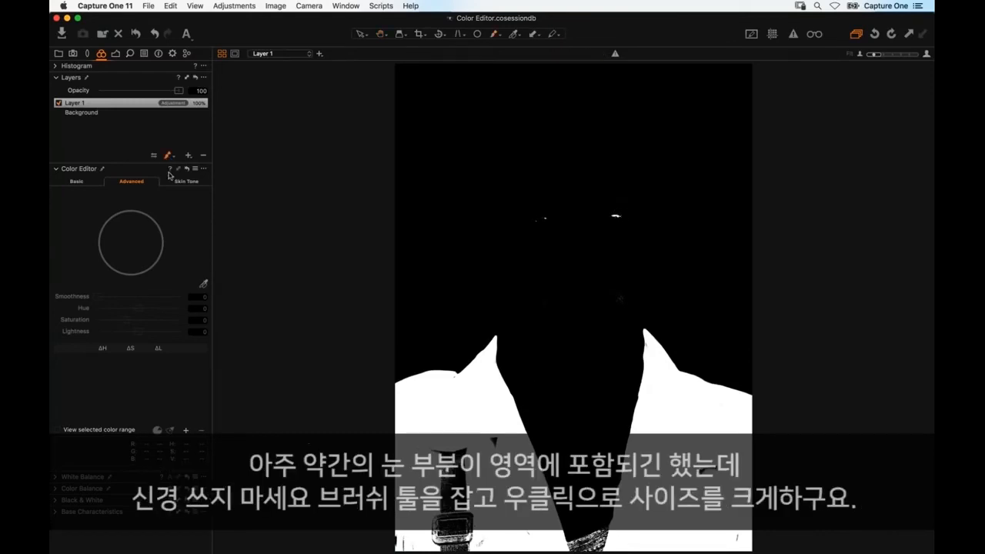
right_click(706, 455)
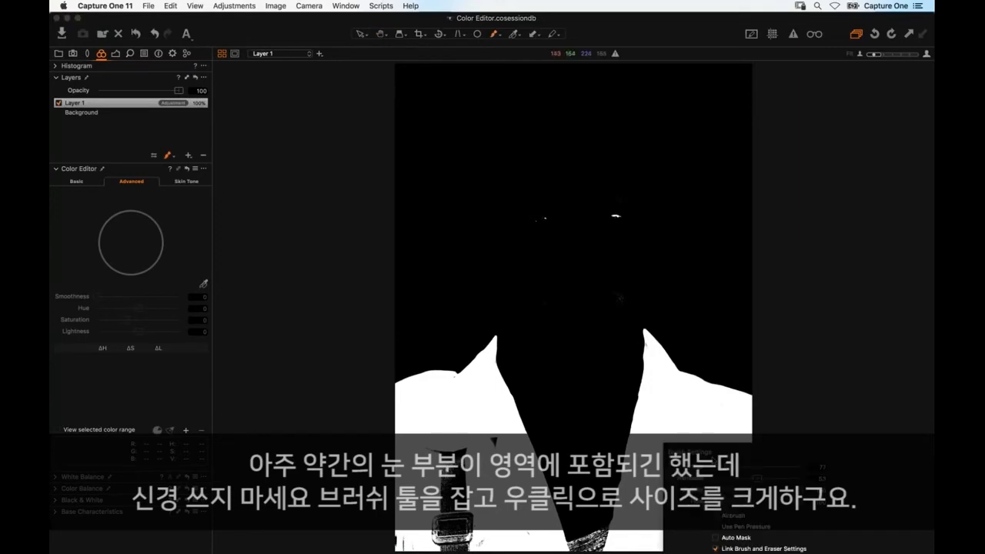
left_click_drag(714, 466, 736, 466)
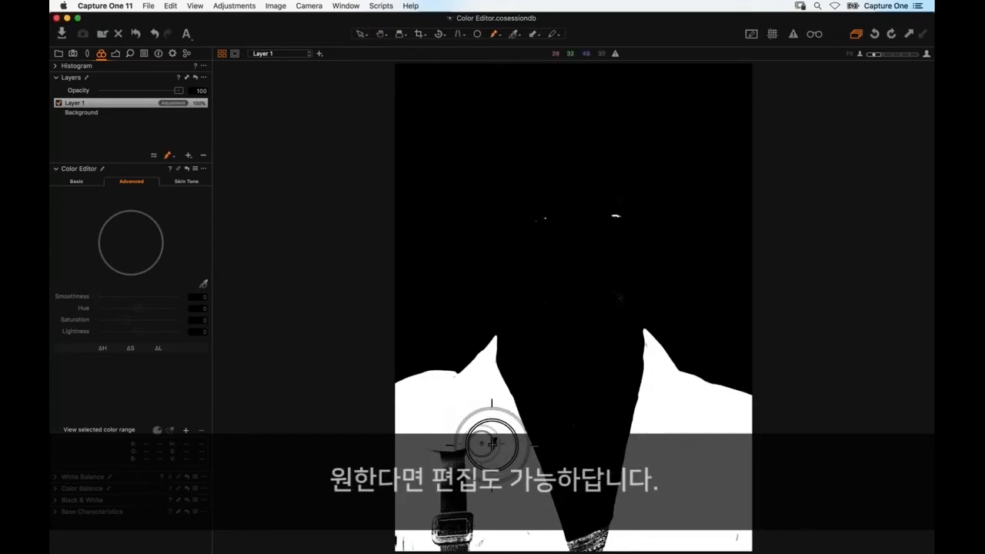
Erase the stray mask spots around both eyes and return from the grayscale mask to the normal image.
key("e")
left_click(614, 213)
left_click_drag(533, 222, 537, 219)
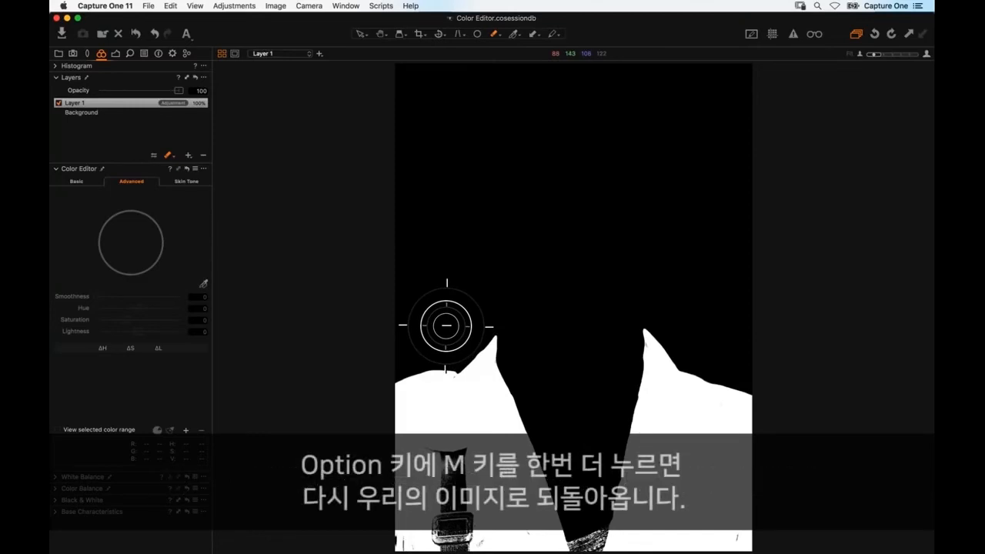
key("alt+m")
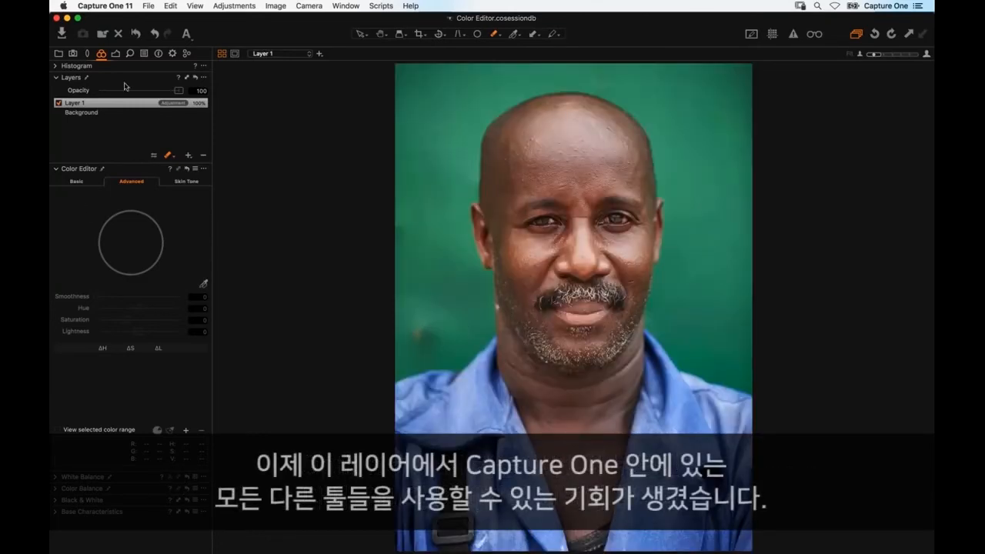
Try extreme Clarity values on the shirt layer and settle on Clarity 57 and Structure 21.
left_click(117, 56)
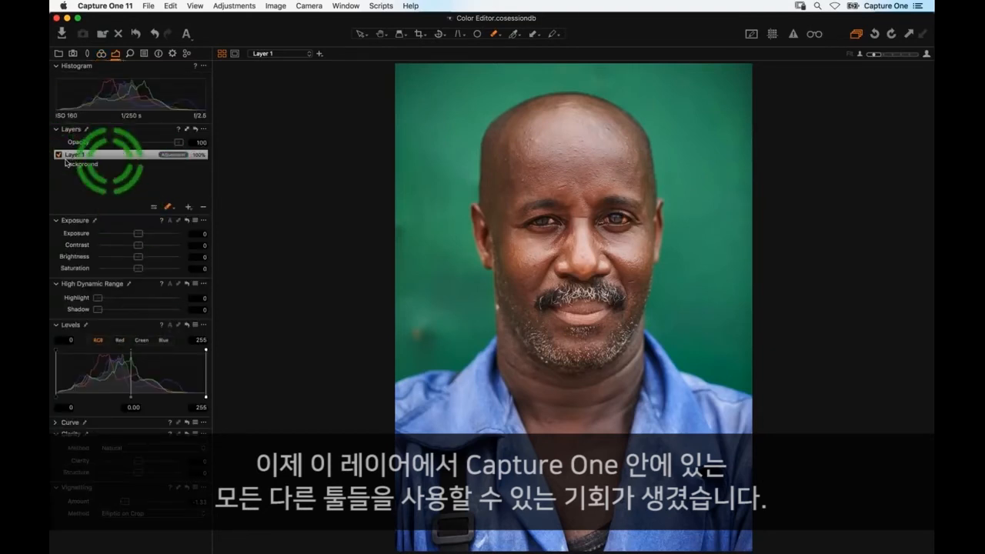
left_click(139, 460)
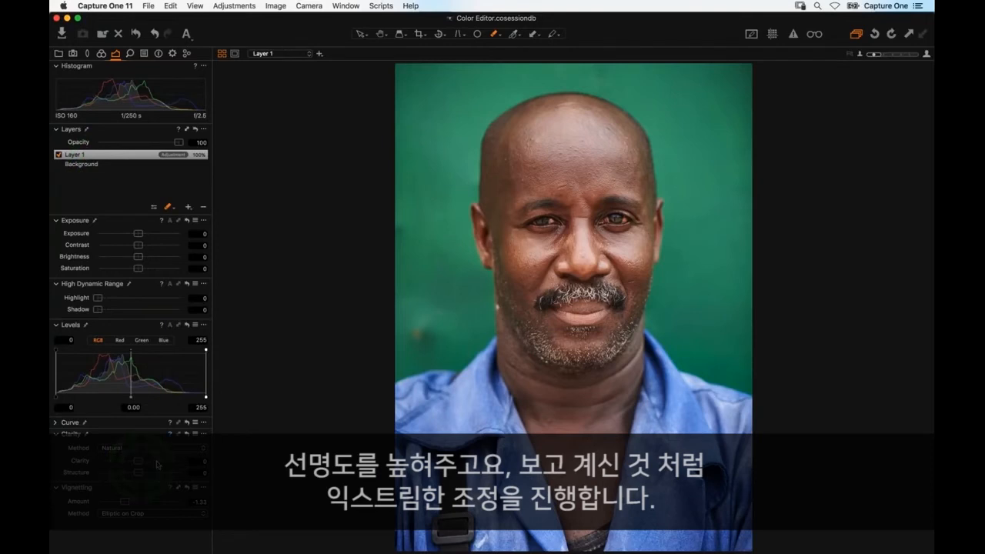
left_click_drag(157, 465, 75, 465)
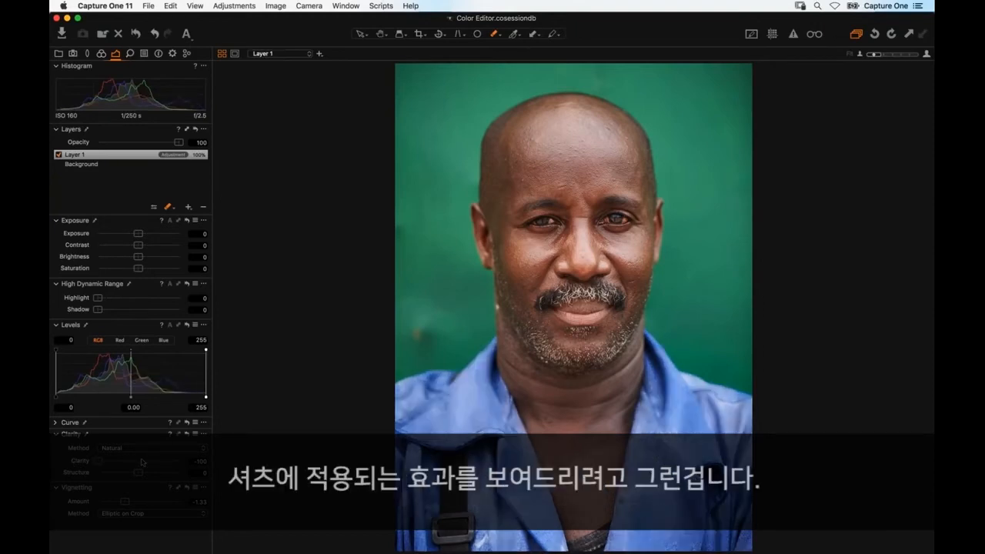
mouse_move(141, 462)
left_mouse_down()
mouse_move(176, 463)
mouse_move(147, 473)
left_mouse_up()
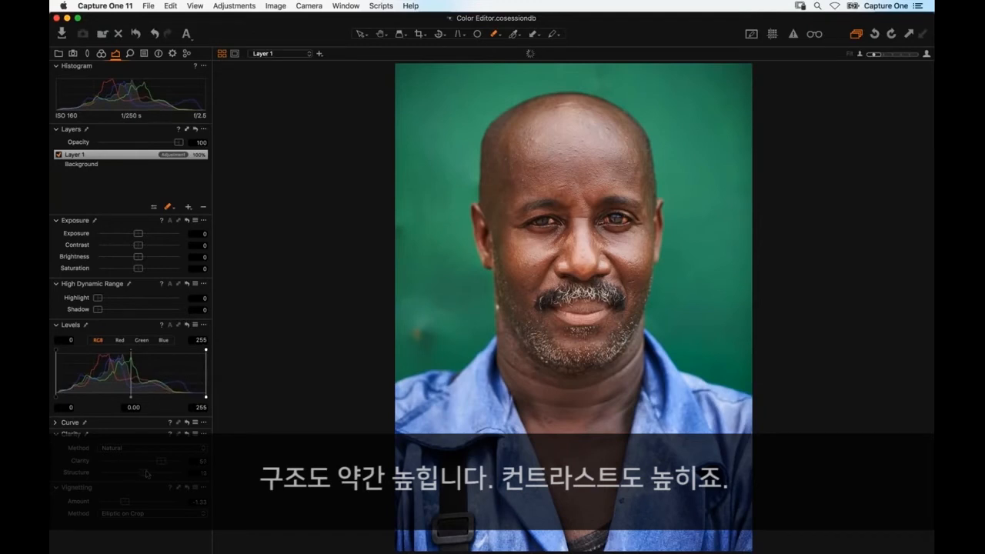
Set the shirt layer's Contrast to 8 and its Exposure to -0.28.
left_click(146, 247)
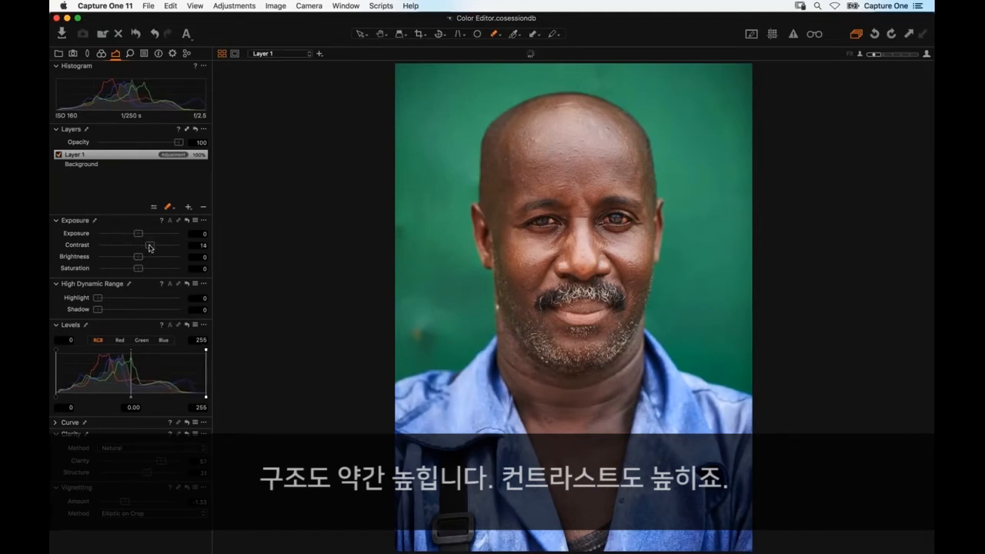
left_click(137, 233)
left_click_drag(136, 234, 137, 234)
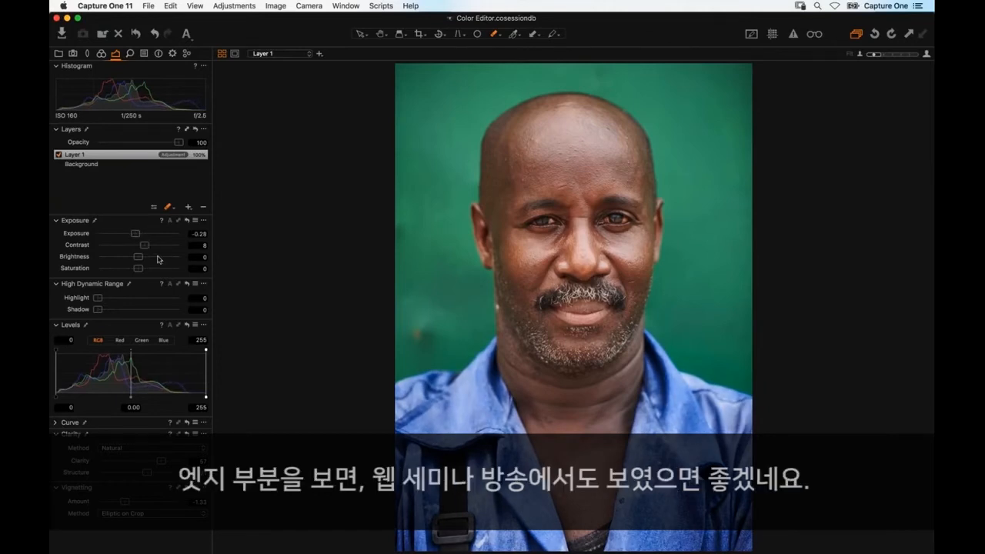
Examine the shirt collar's edges against the background and neck at 200% and return to 100% magnification.
key("super+b")
key("super+plus")
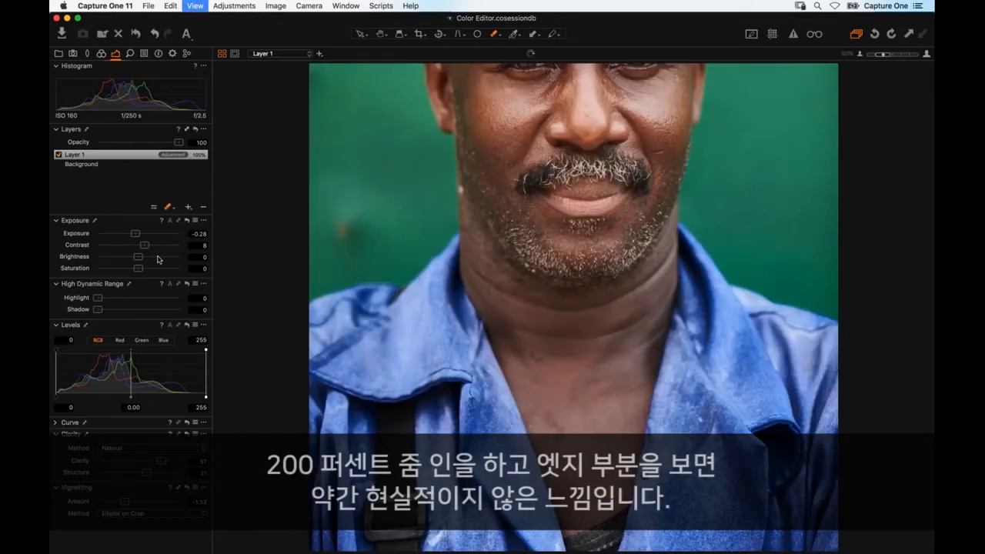
key("super+plus")
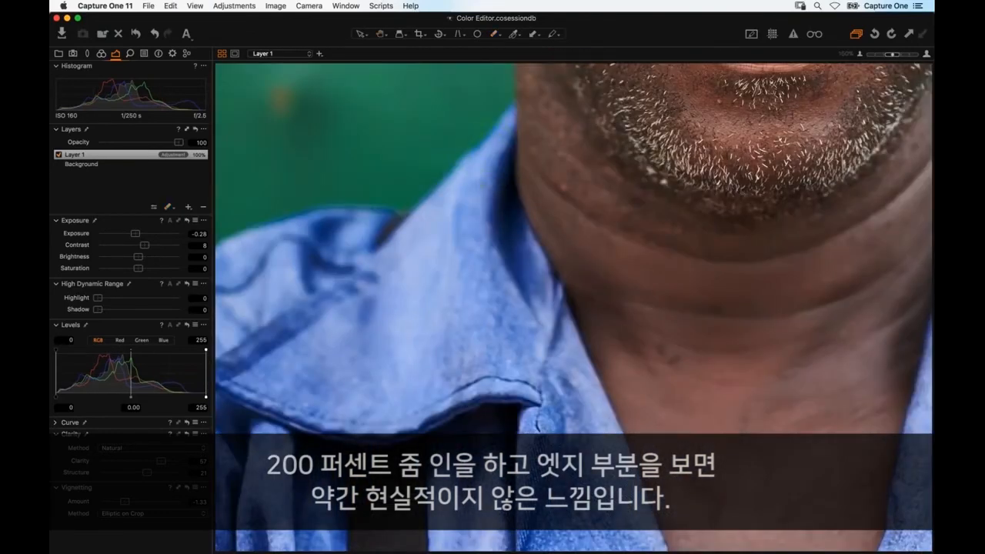
left_click(900, 55)
left_click_drag(255, 186, 503, 348)
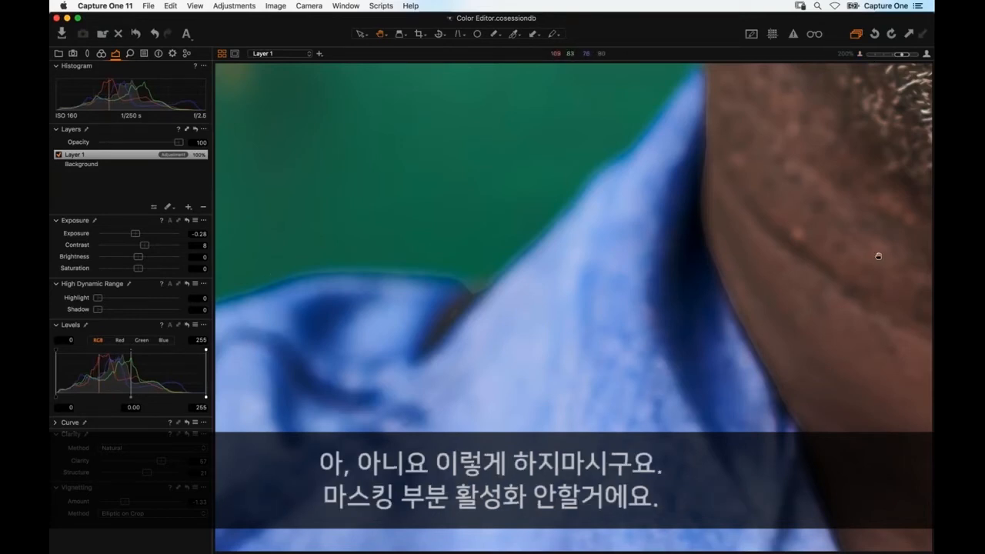
left_click(119, 156)
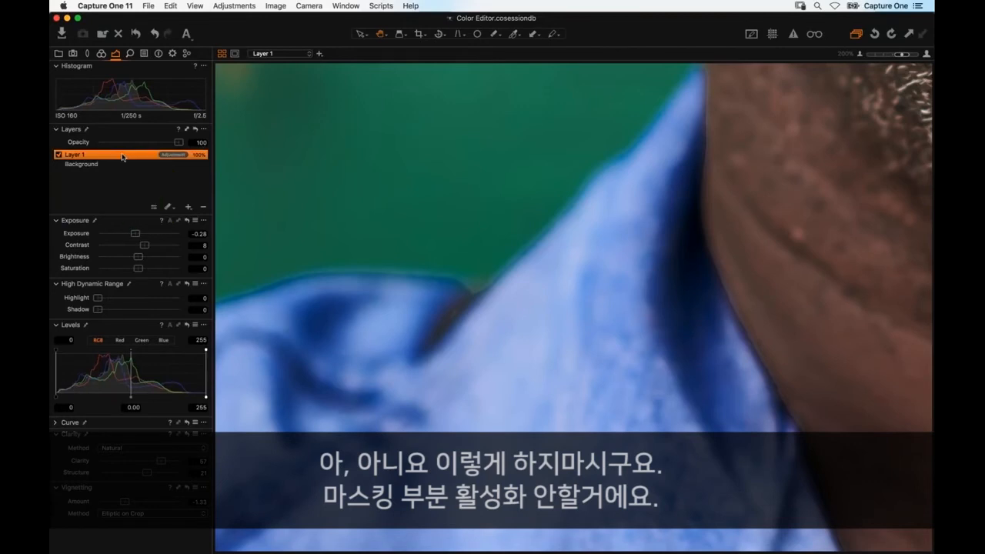
right_click(120, 158)
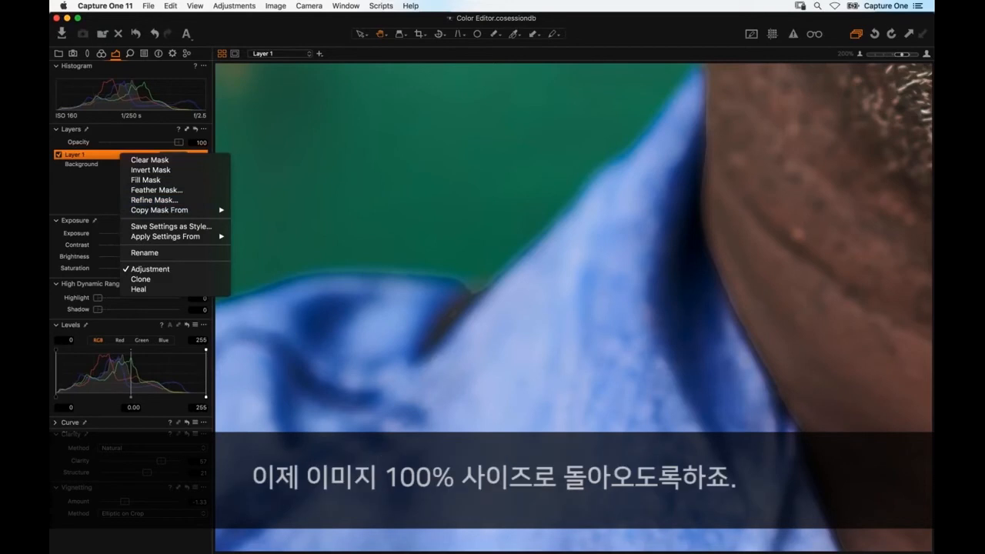
left_click(859, 56)
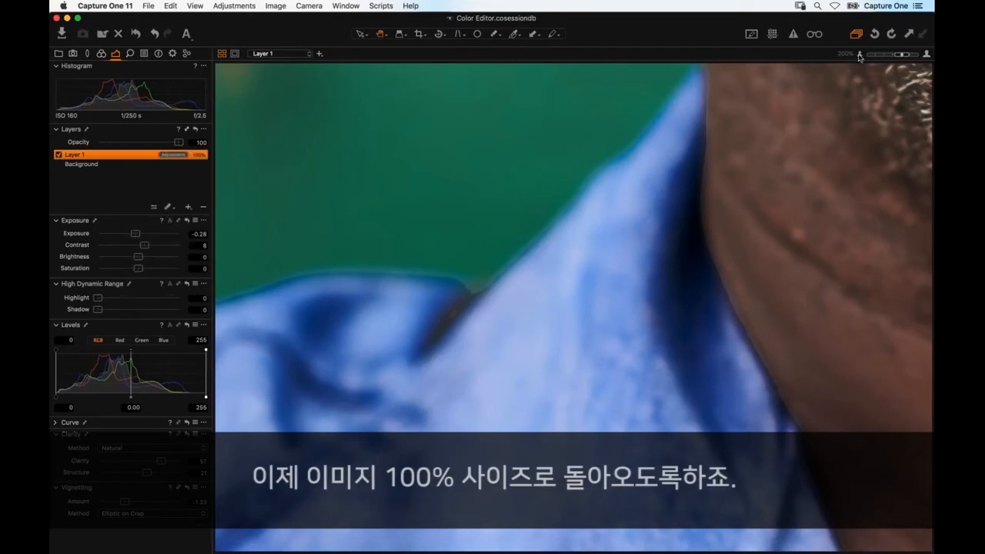
left_click(859, 55)
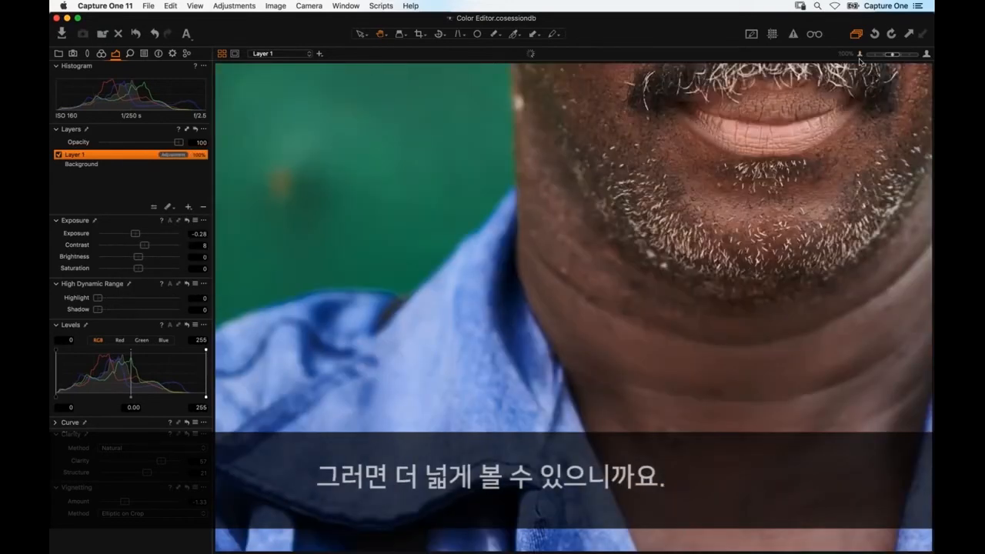
Start Refine Mask on the shirt layer, move its dialog away from the collar and set the Radius to 0.
right_click(126, 157)
left_click(126, 157)
right_click(124, 156)
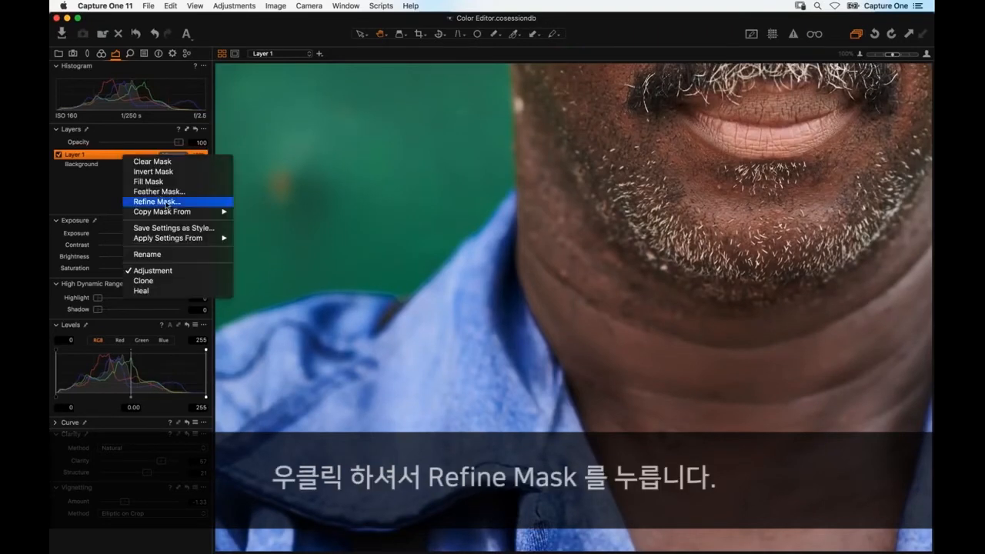
left_click(167, 202)
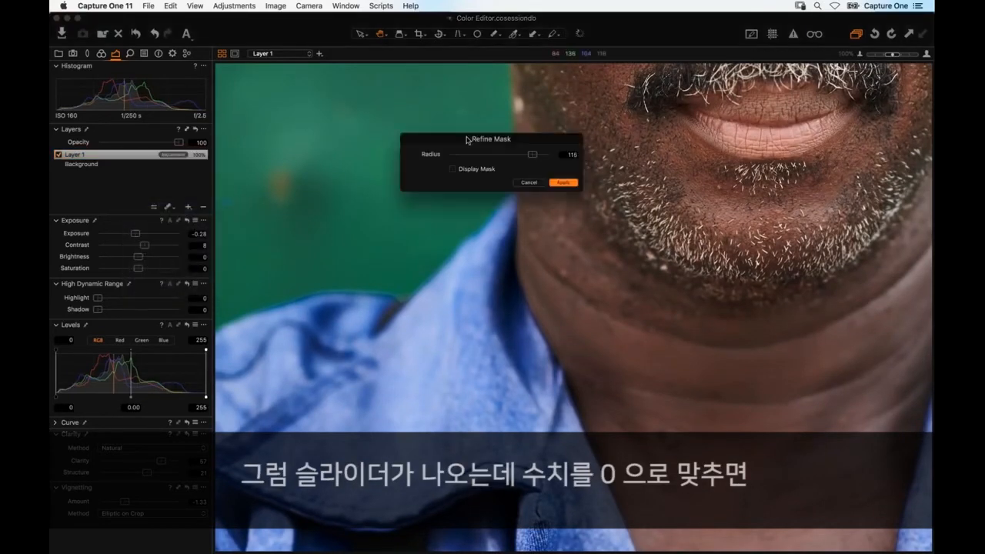
left_click_drag(464, 139, 387, 135)
left_click_drag(455, 152, 365, 175)
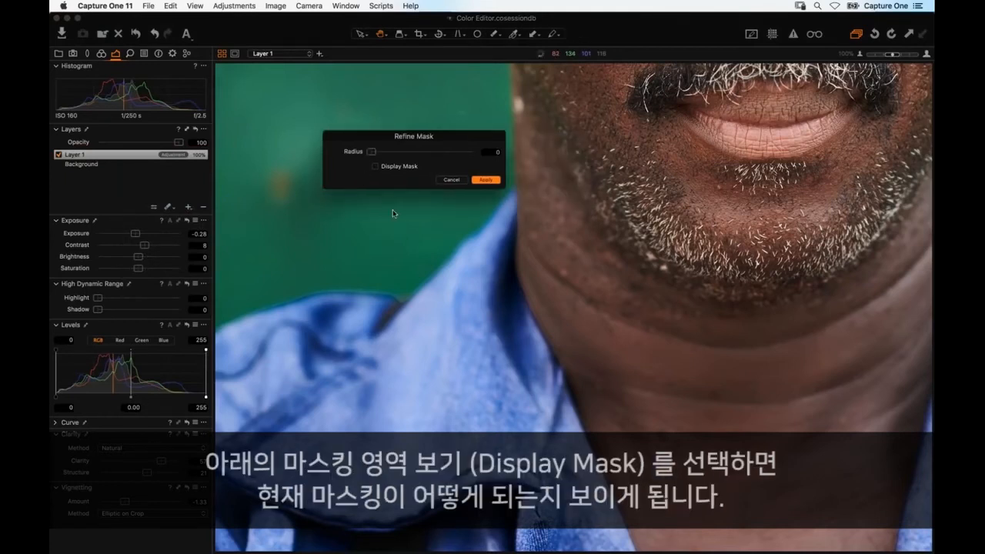
Compare the mask refinement at Radius 129 with the mask displayed and at 0 without it, and apply a Radius of 135.
left_click(375, 166)
left_click_drag(373, 154, 455, 152)
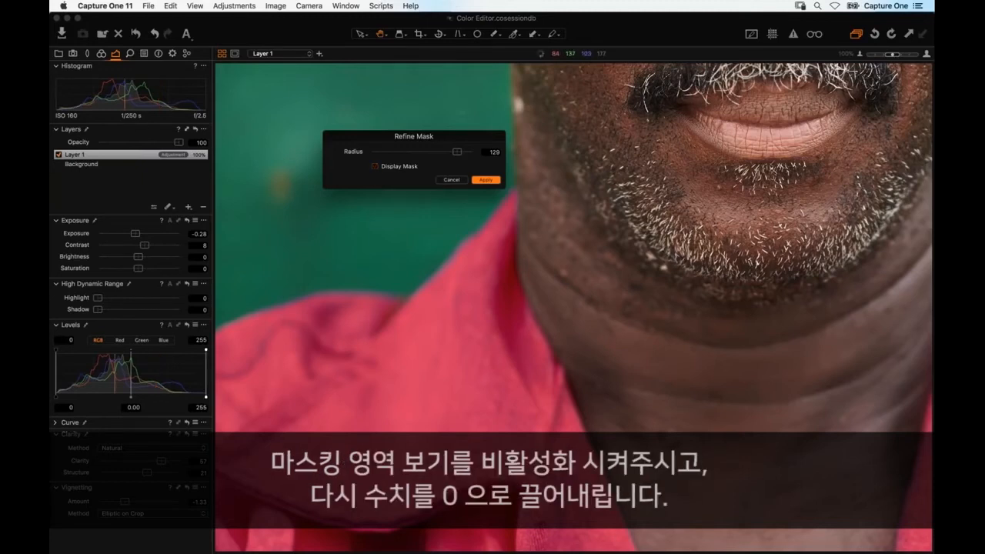
left_click_drag(457, 152, 371, 152)
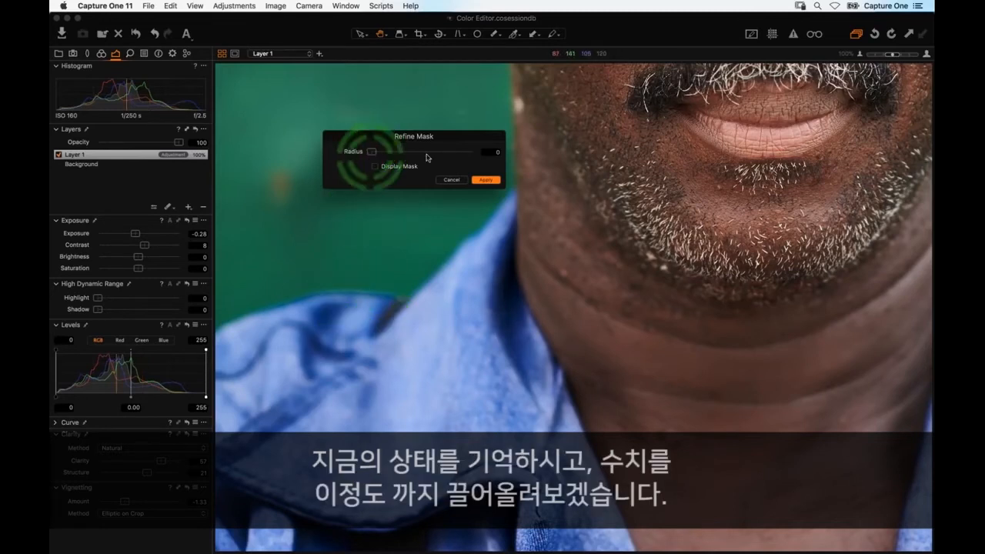
left_click_drag(371, 151, 458, 152)
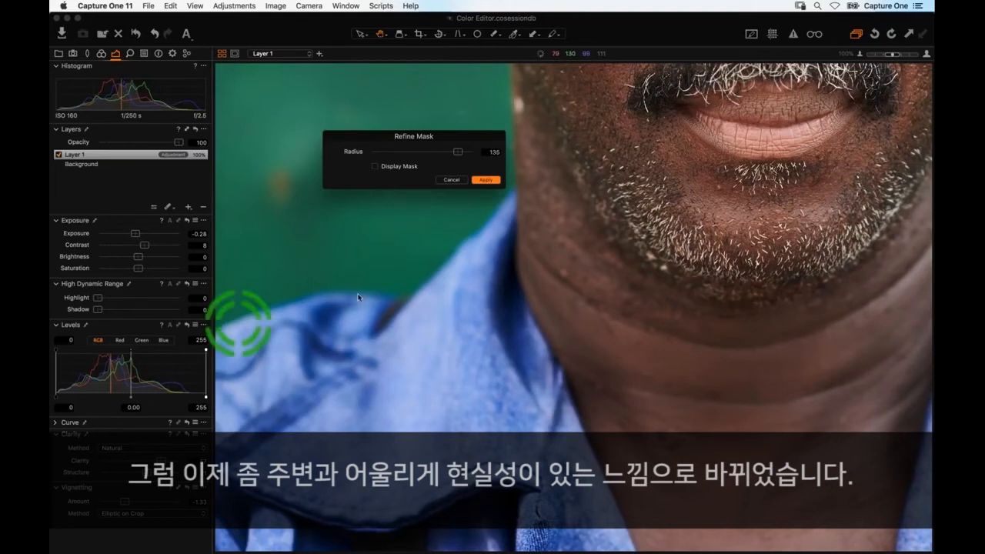
left_click(485, 180)
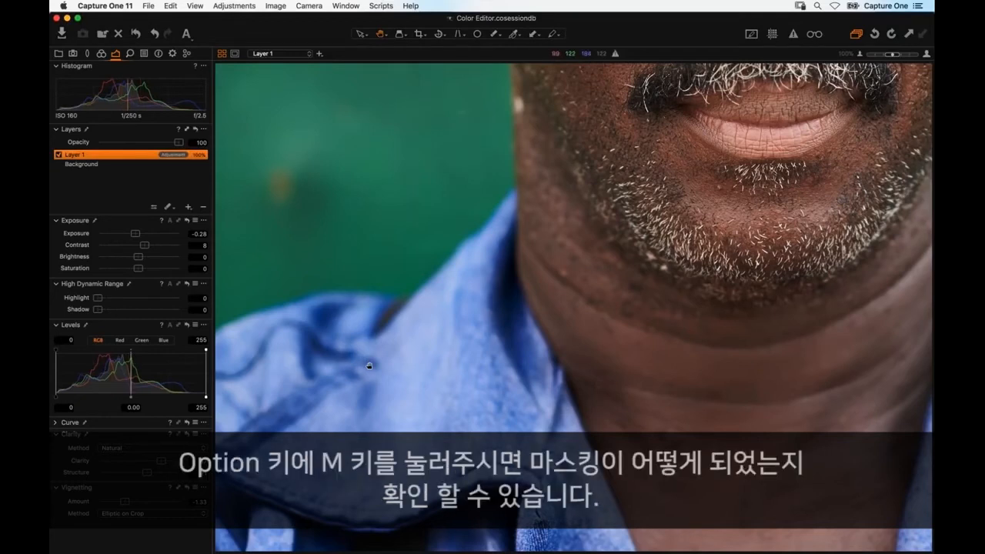
Check the refined mask in grayscale at the collar and on the whole portrait, and with the red overlay.
key("alt+m")
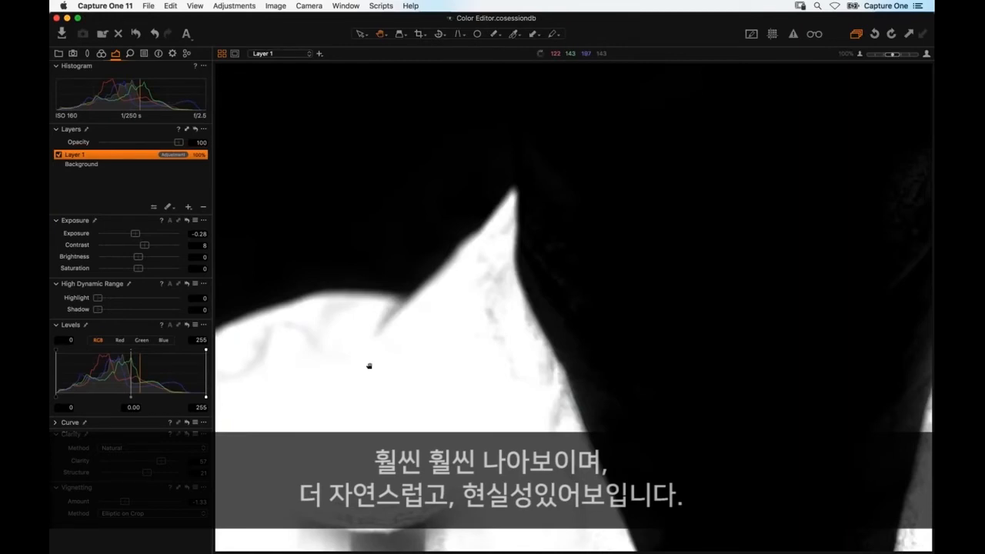
key("alt+m")
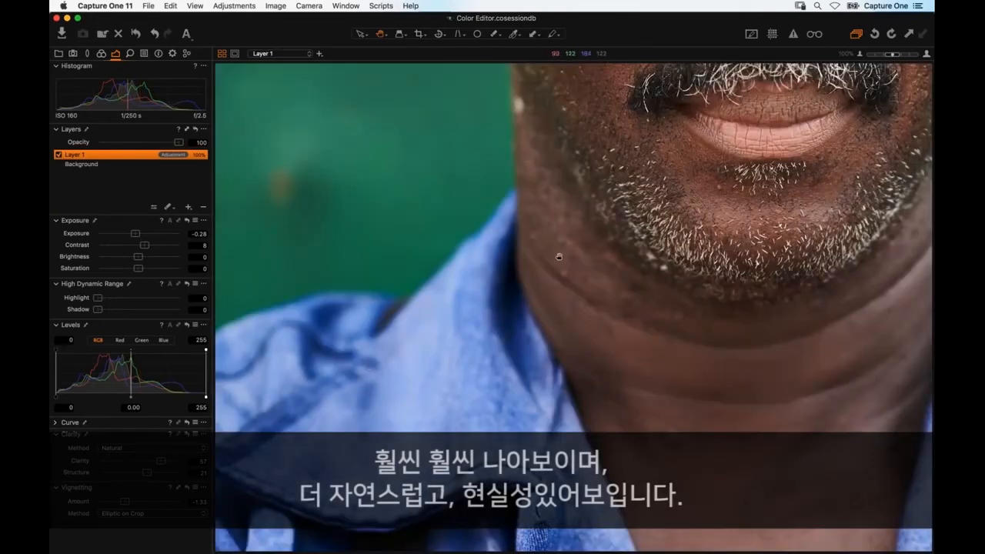
double_click(569, 285)
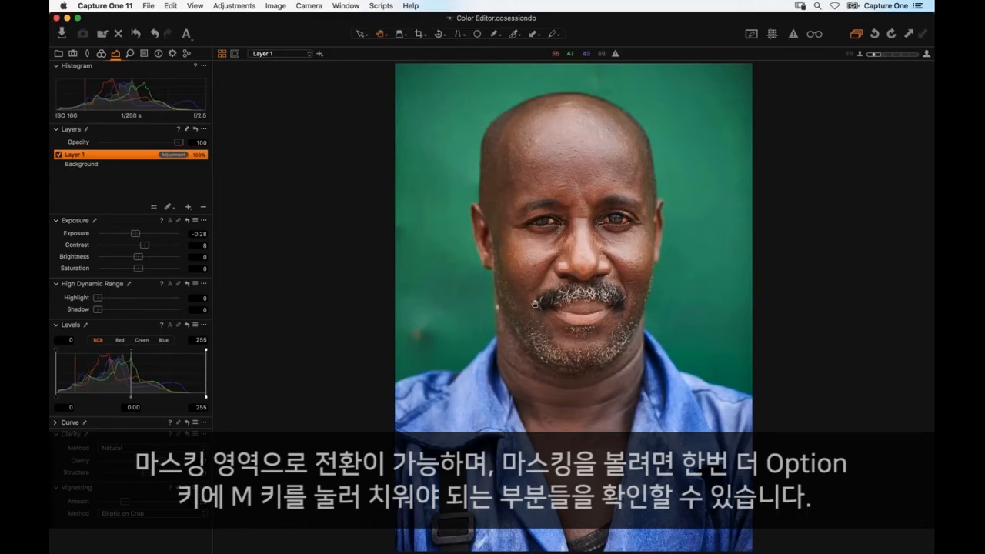
key("alt+m")
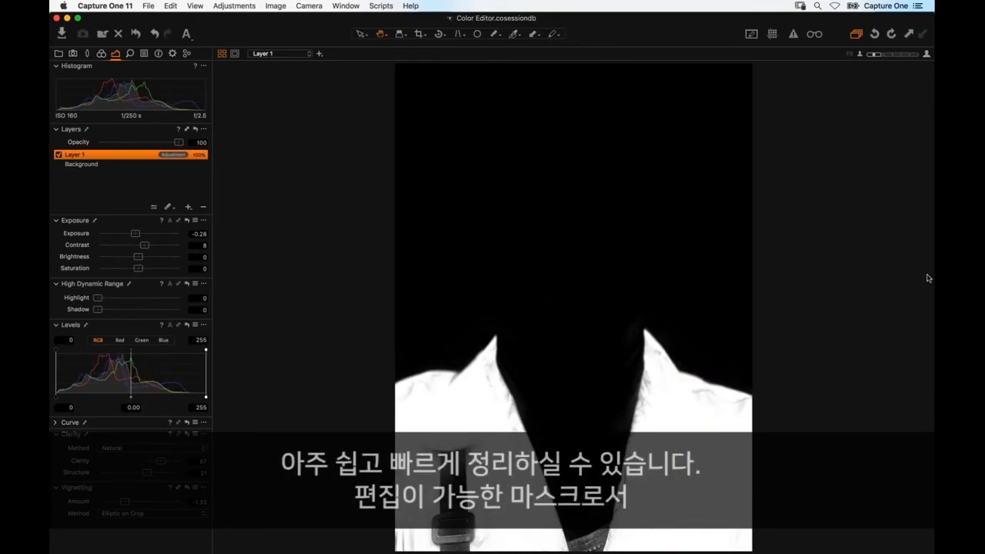
key("m")
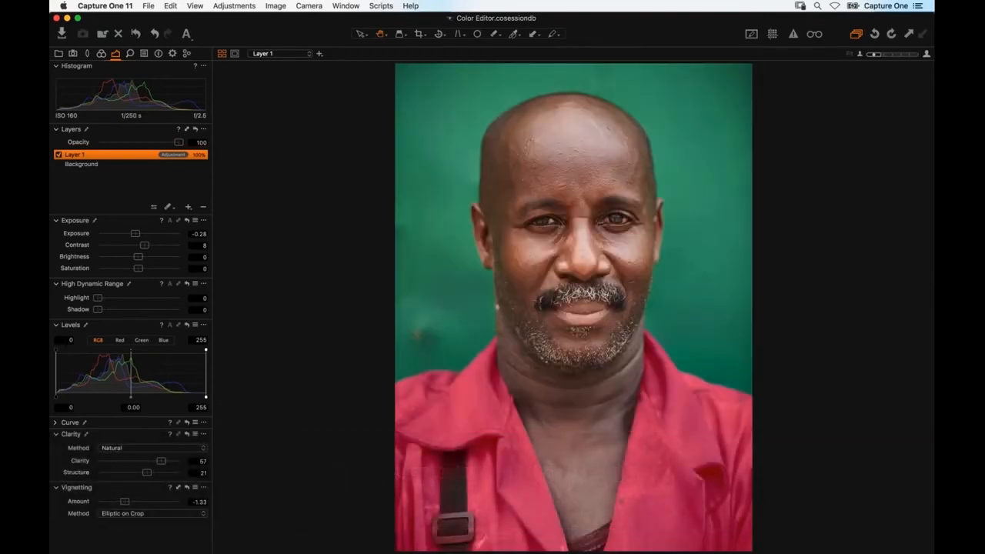
key("m")
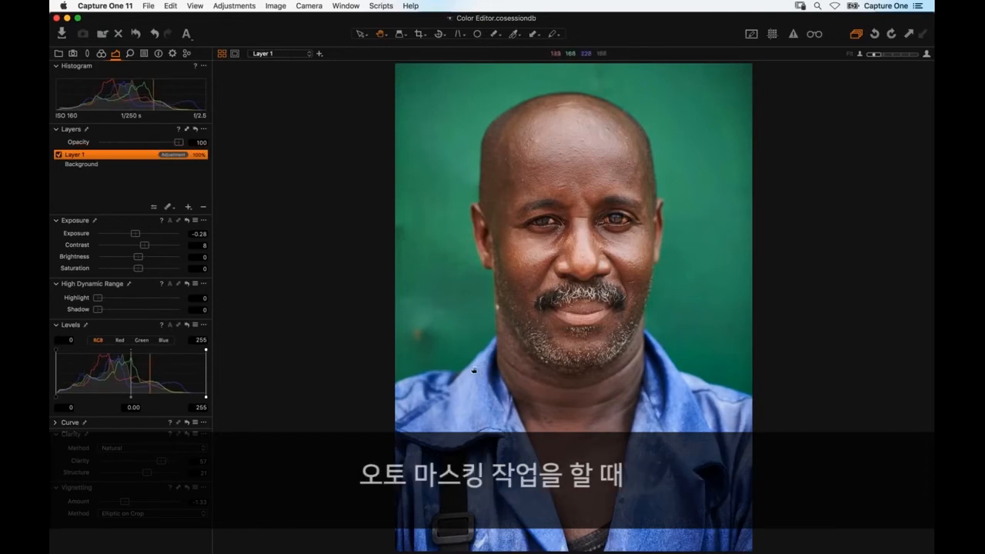
Activate the mask drawing brush and view its settings.
key("b")
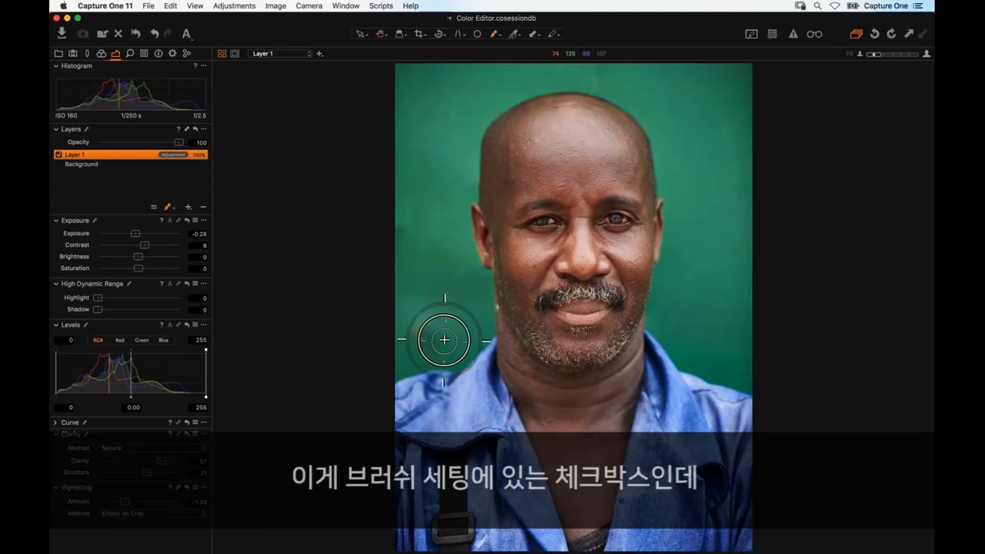
right_click(441, 339)
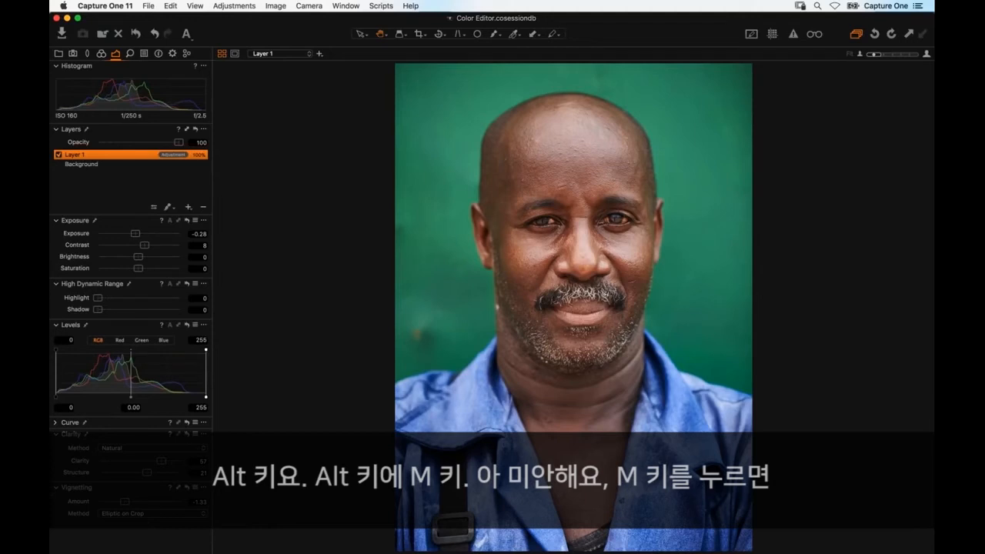
Toggle the red overlay and the grayscale mask on and off, and show the list of mask display options.
key("m")
key("m")
key("m")
key("m")
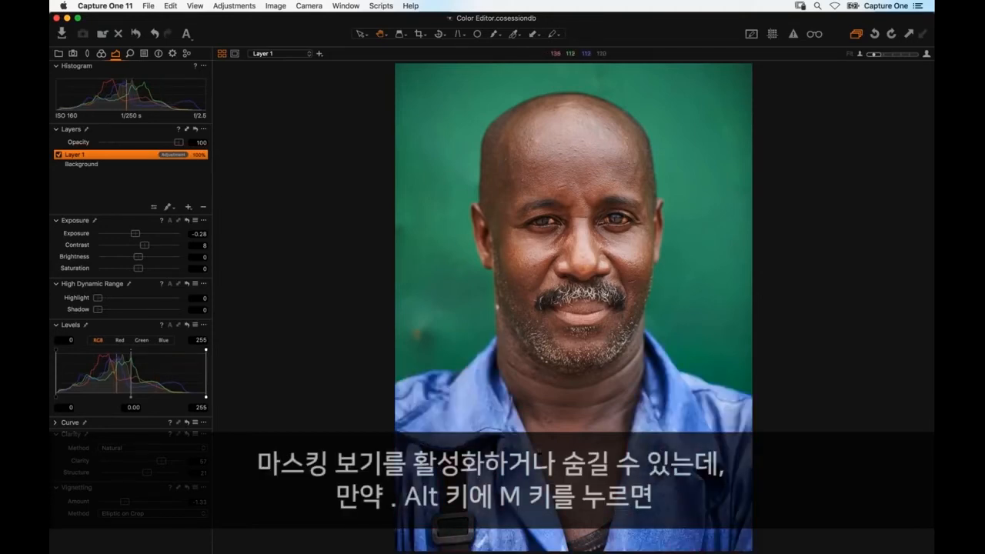
key("alt+m")
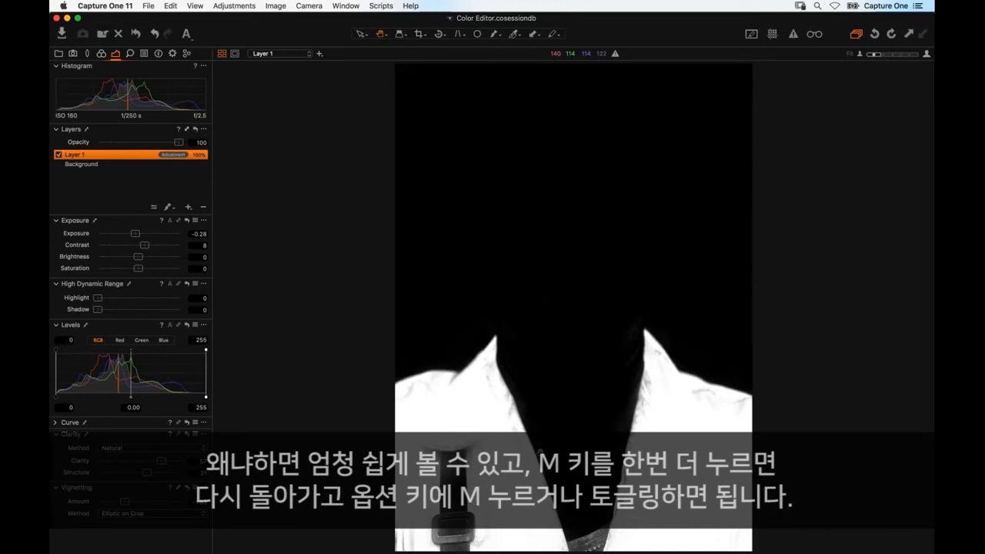
key("alt+m")
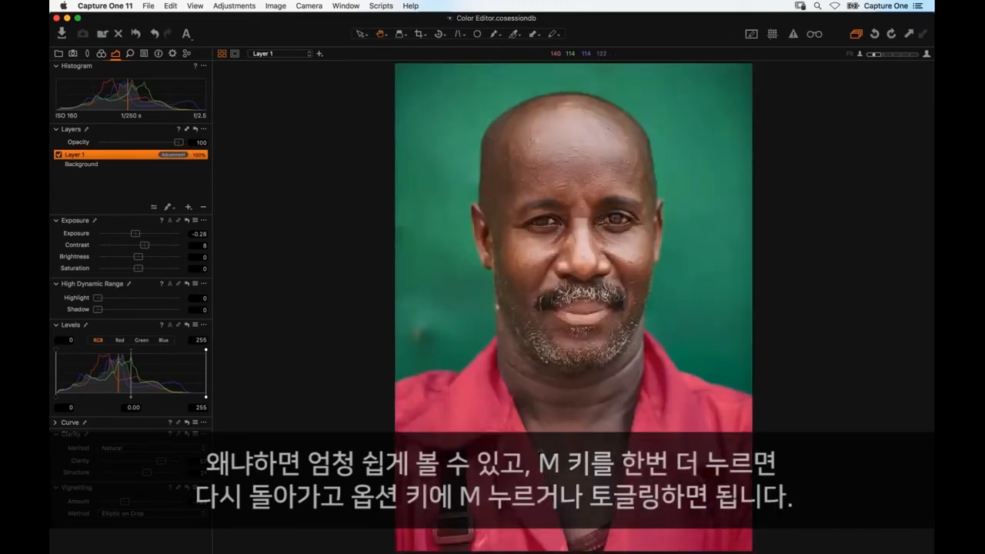
key("m")
key("m")
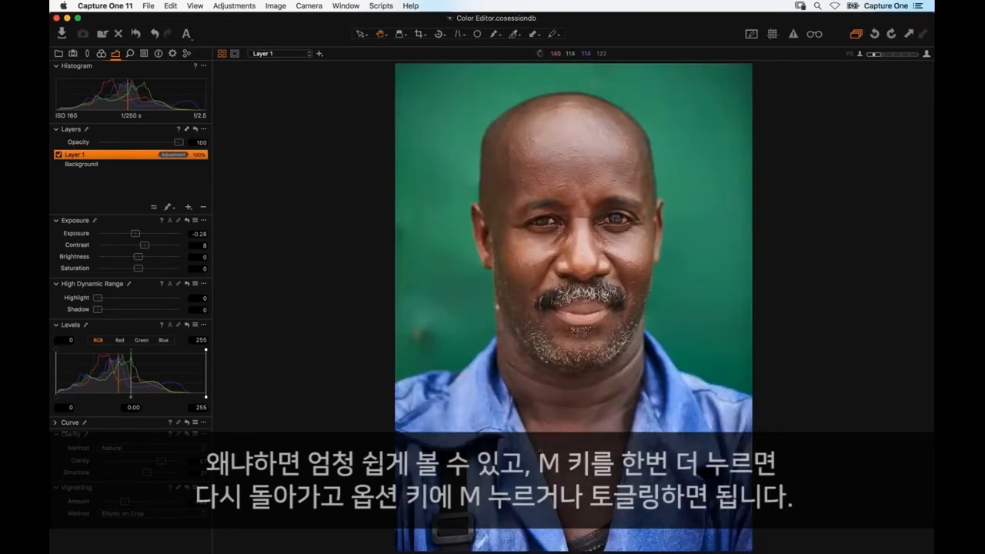
left_click(174, 211)
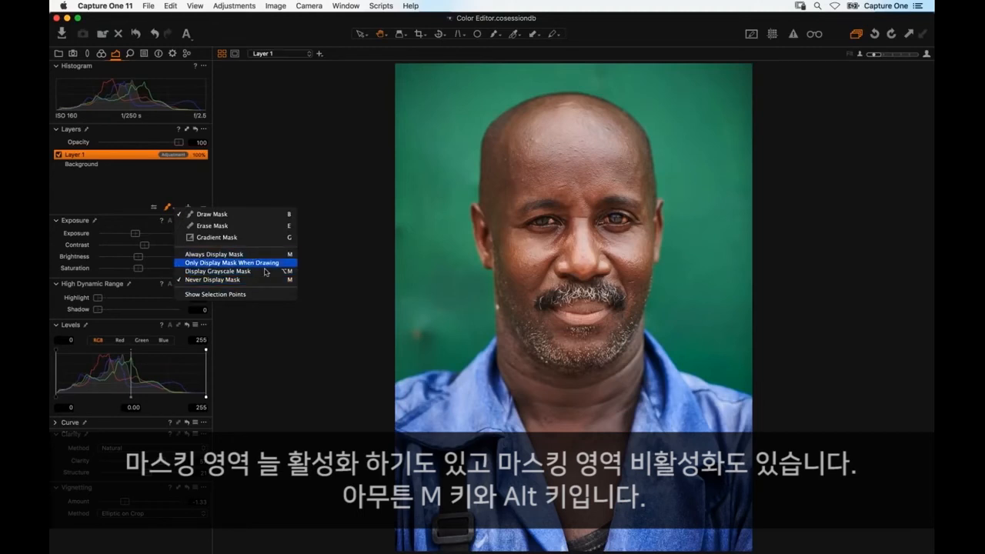
Close the mask display options and show the metadata settings of the PSD with Overlay process recipe.
left_click(352, 334)
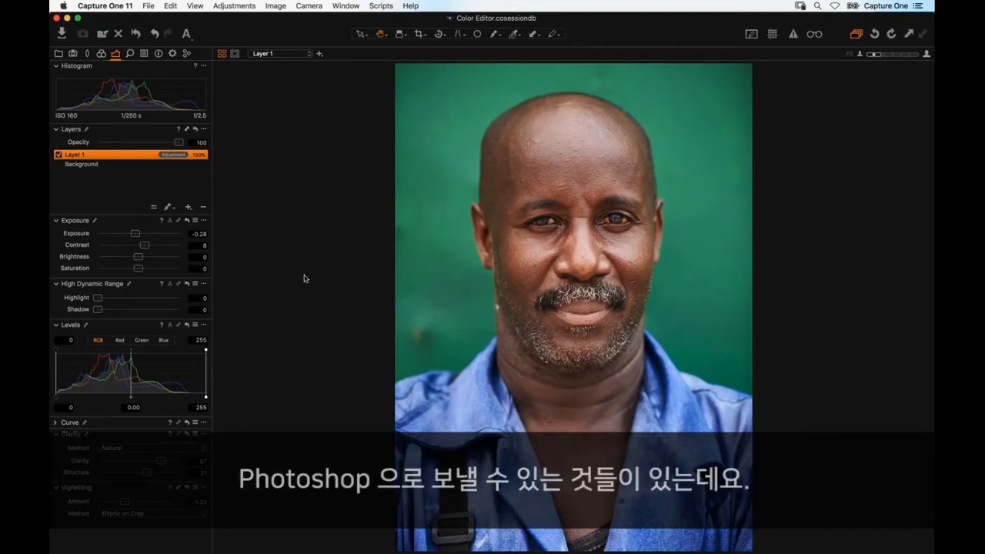
left_click(173, 56)
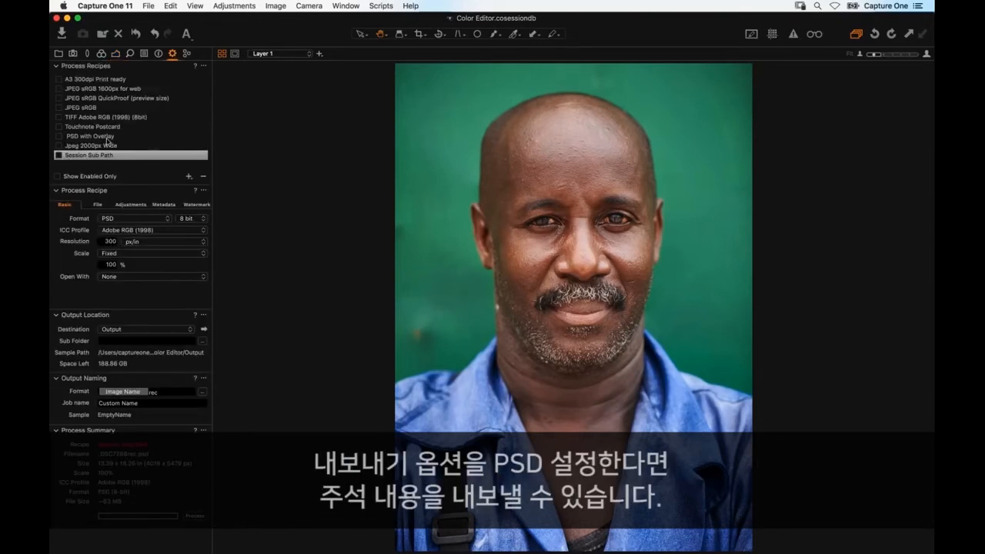
left_click(108, 138)
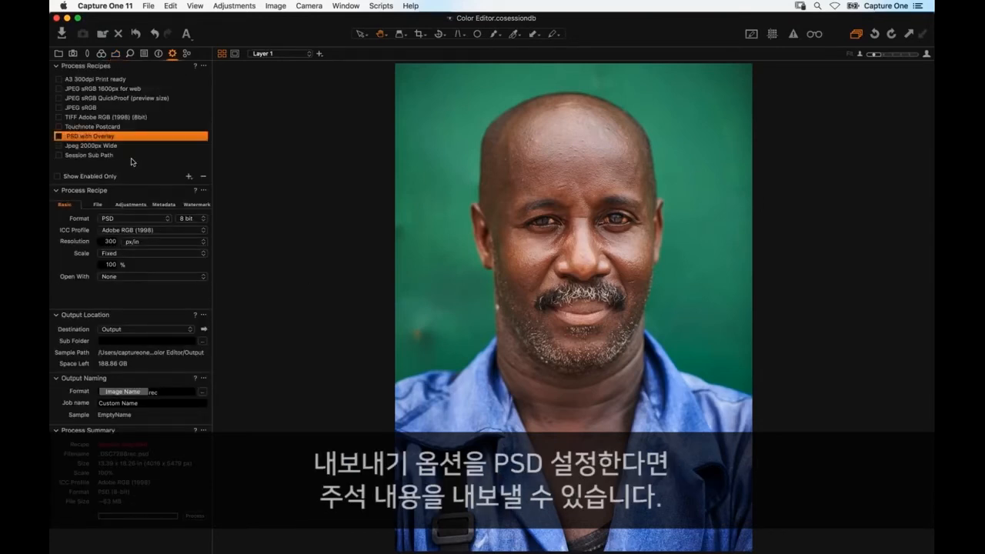
left_click(164, 205)
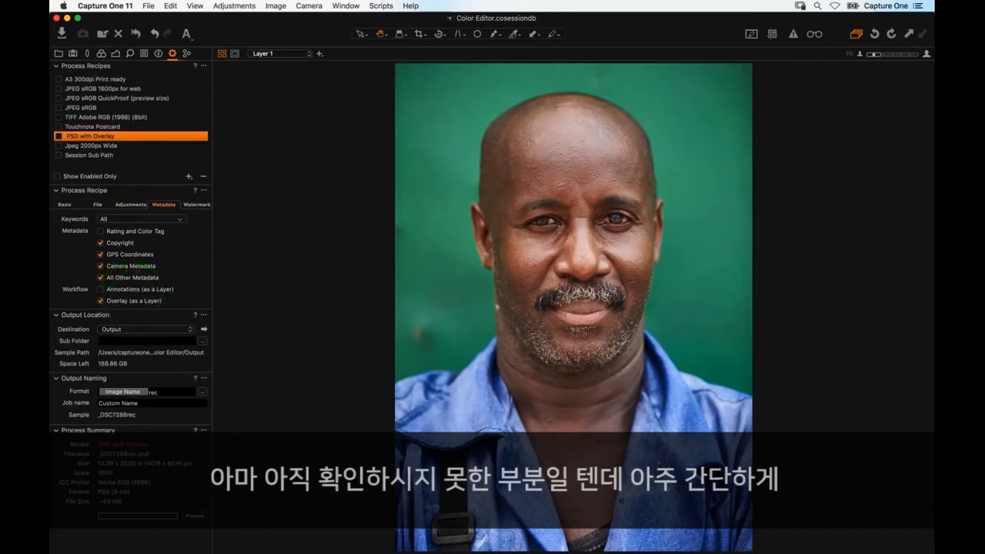
Draw red annotations on the portrait: a wavy line across the face and circles around both eyes.
left_click(159, 54)
left_click(101, 81)
mouse_move(422, 144)
left_mouse_down()
mouse_move(527, 184)
mouse_move(616, 270)
mouse_move(736, 370)
left_mouse_up()
mouse_move(542, 217)
left_mouse_down()
mouse_move(517, 236)
mouse_move(608, 187)
mouse_move(638, 214)
left_mouse_up()
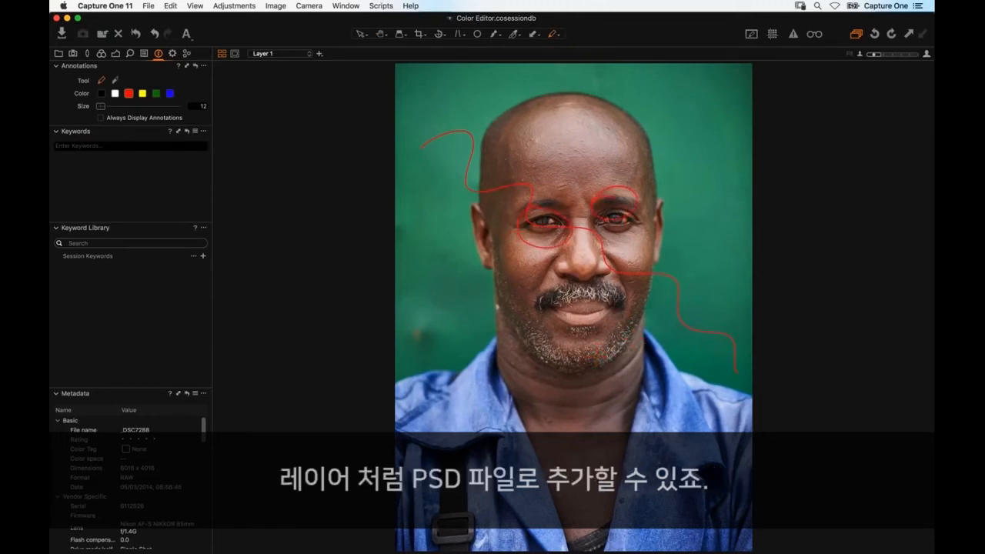
Include Annotations (as a Layer) in the metadata of the PSD with Overlay recipe.
left_click(171, 53)
left_click(147, 280)
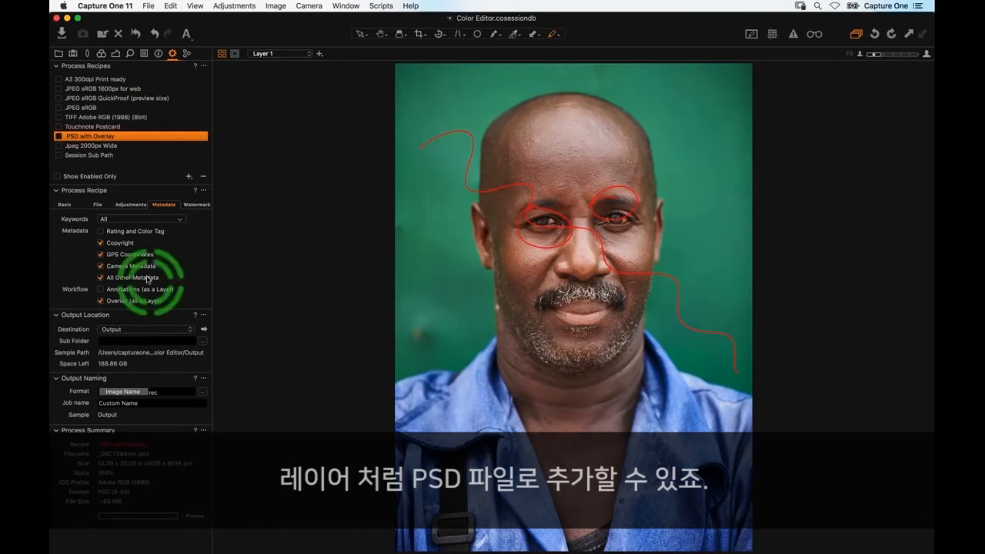
left_click(111, 290)
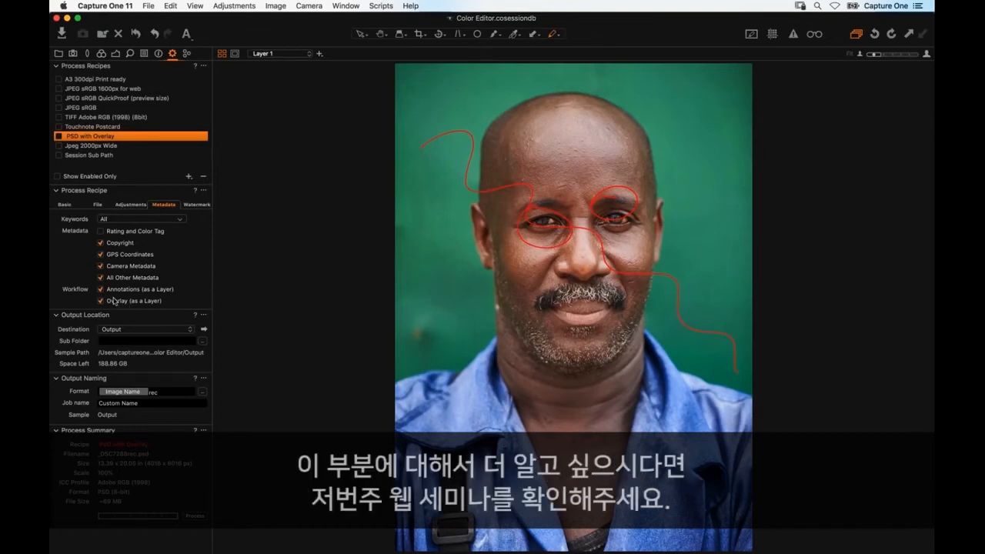
Show the watermark kinds available for the PSD with Overlay recipe, leaving None selected.
left_click(196, 205)
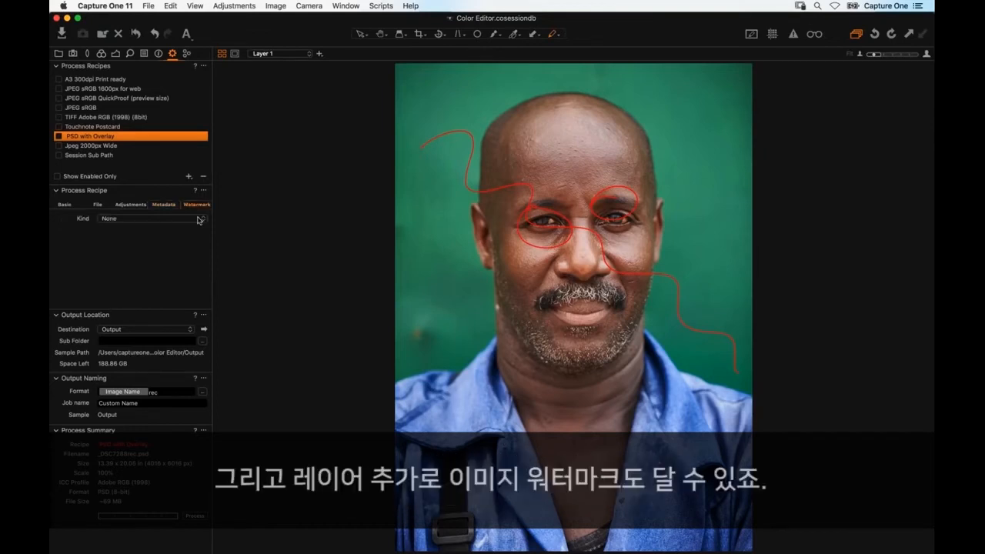
left_click(180, 222)
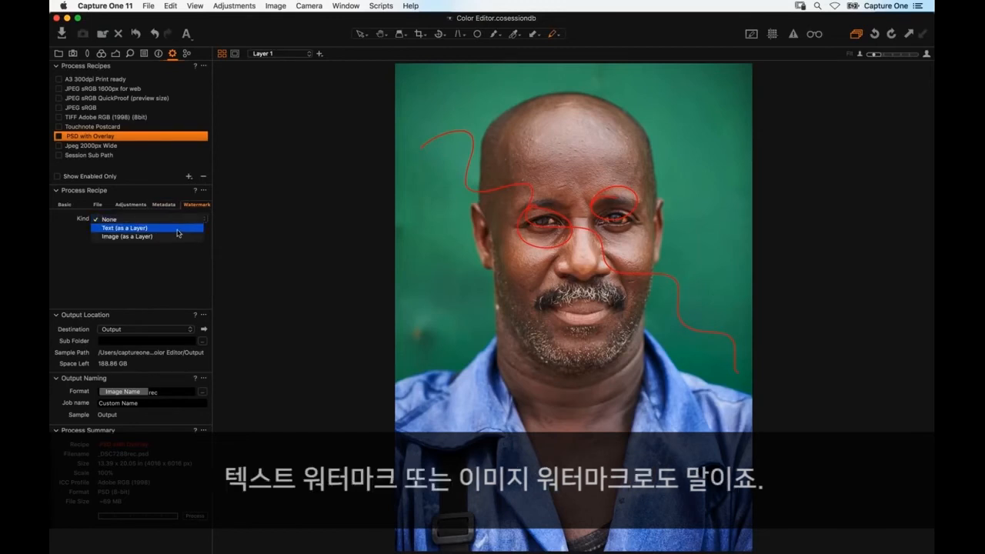
left_click(141, 324)
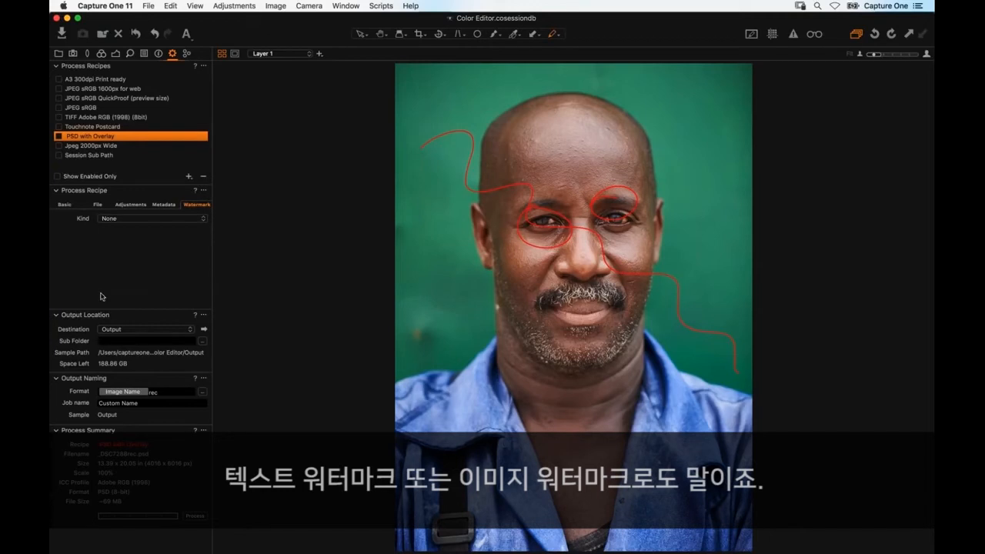
left_click(114, 55)
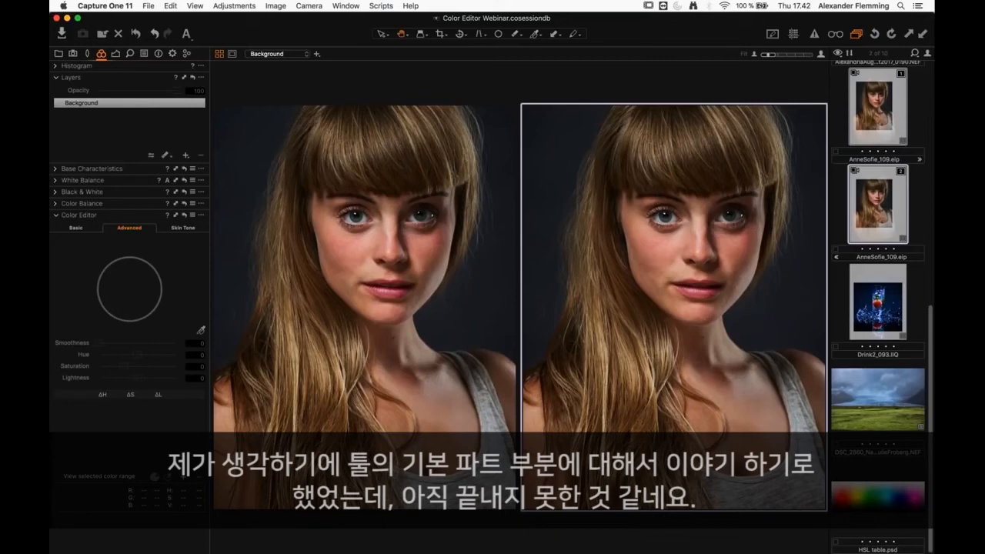
Show the Color Editor's Basic ranges and display HSL table.psd with the browser hidden.
left_click(74, 229)
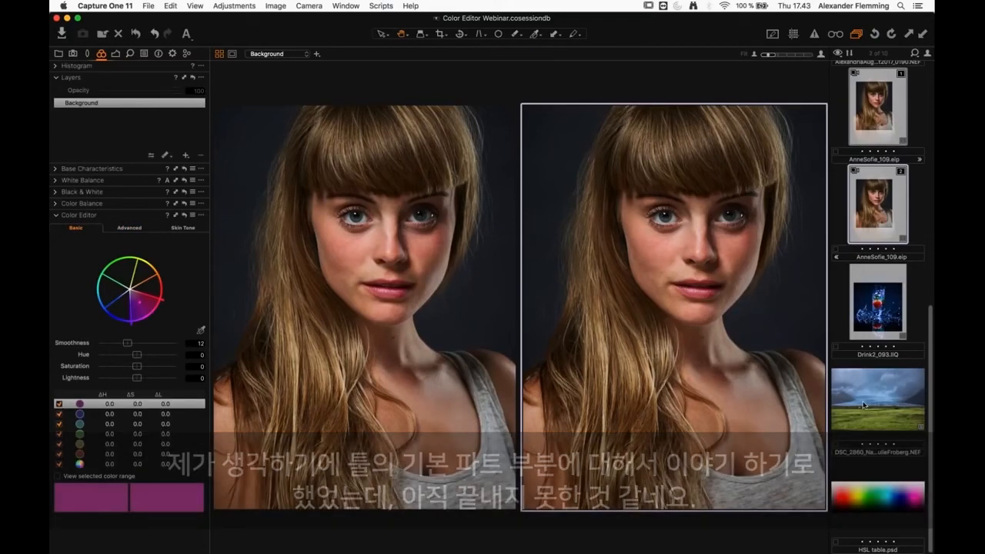
left_click(863, 405)
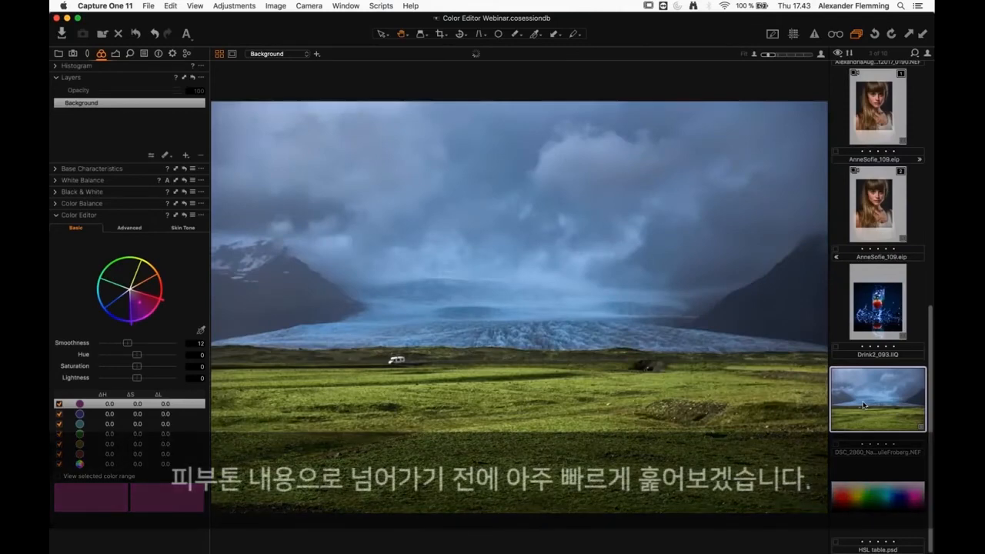
key("Down")
key("super+b")
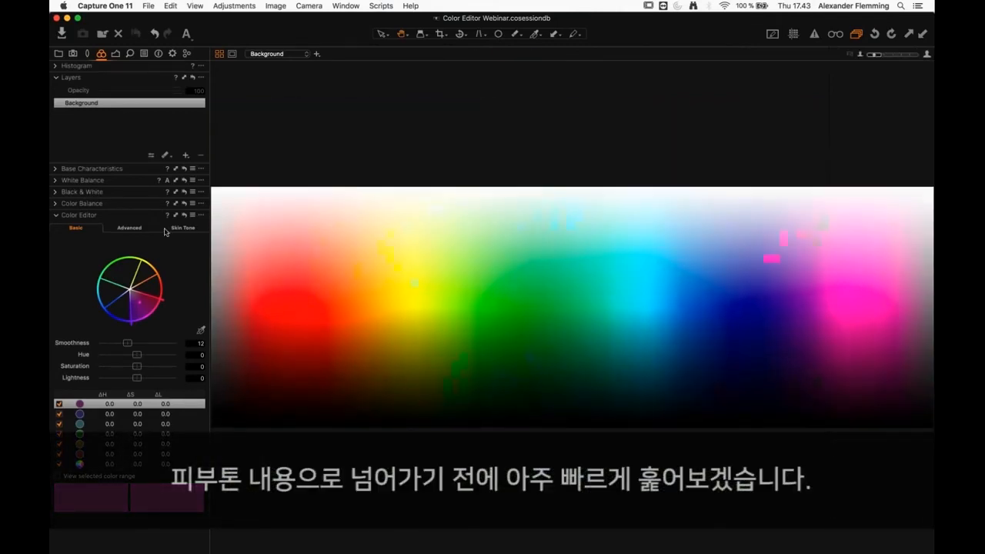
Compare the Color Editor's Advanced settings with its Basic settings, ending on the Basic ranges.
left_click(172, 229)
left_click(93, 228)
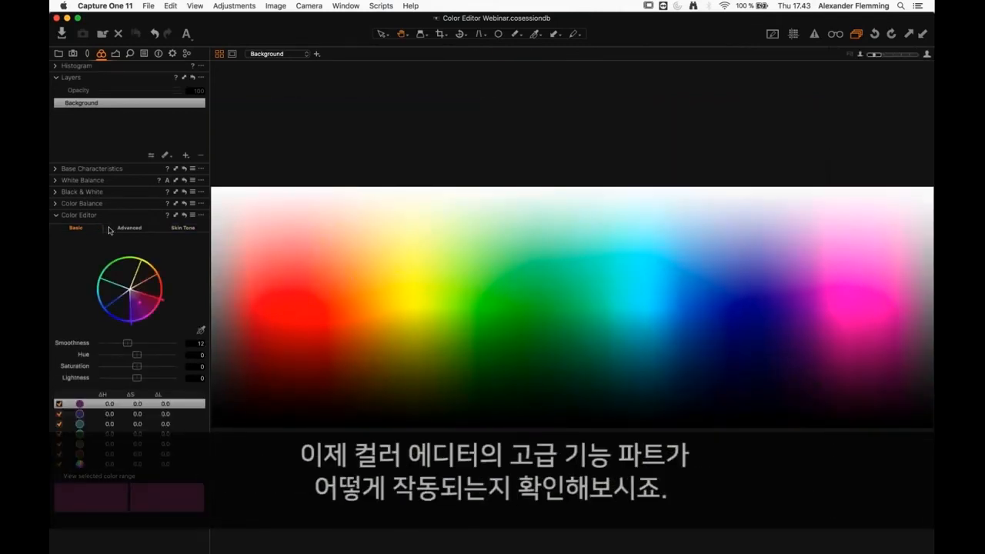
left_click(108, 230)
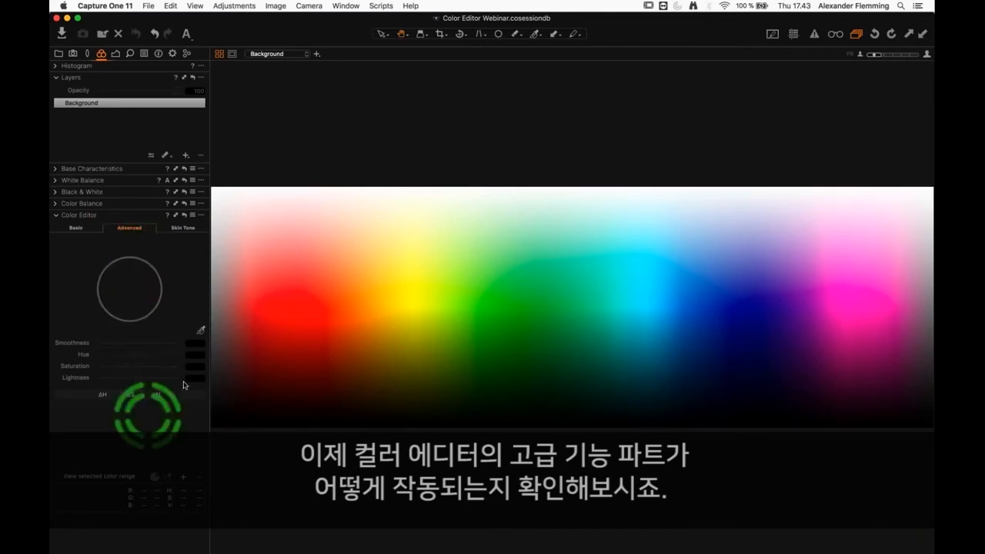
left_click(77, 227)
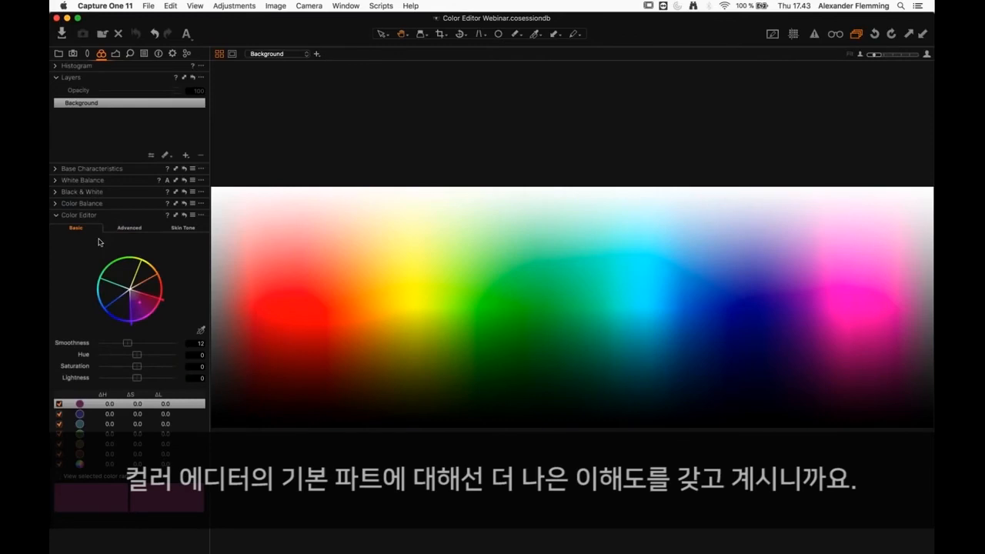
Narrow the green range at its border with yellow, and move that border partly back from the yellow range.
left_click(127, 269)
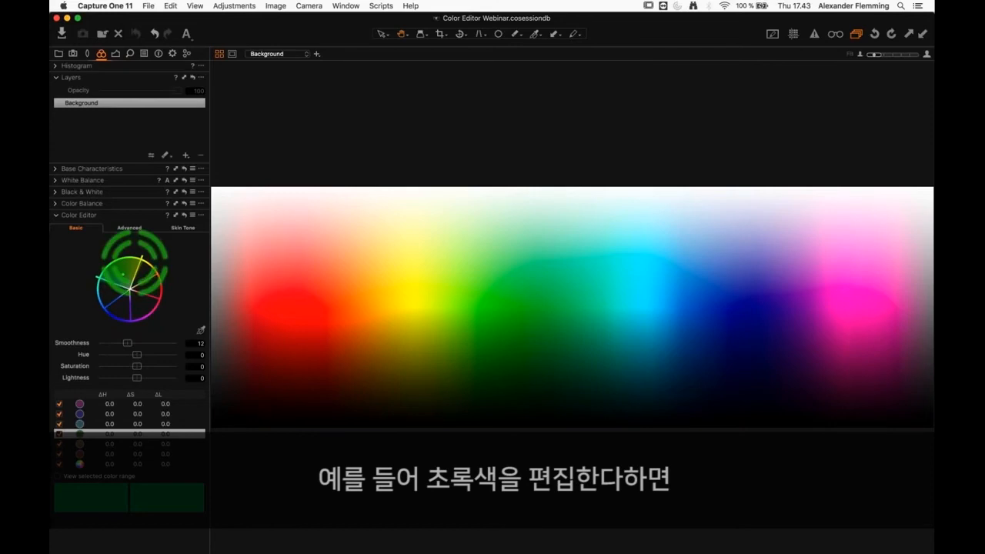
left_click_drag(141, 258, 125, 255)
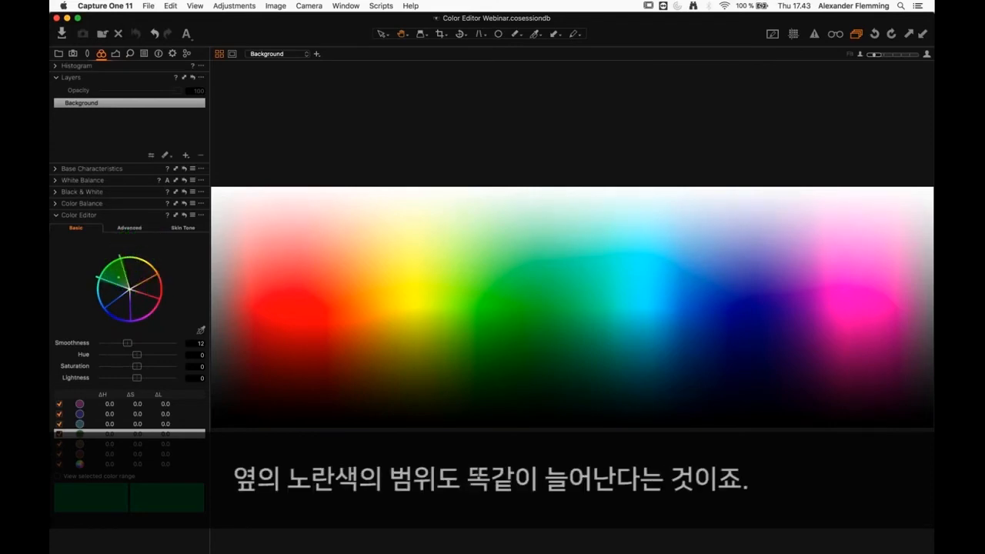
left_click(138, 270)
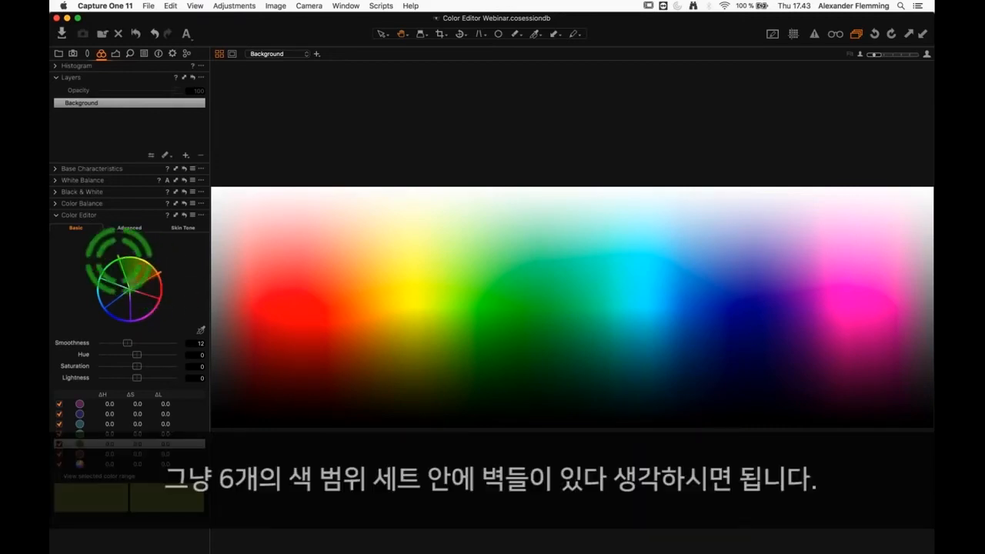
left_click_drag(126, 256, 133, 255)
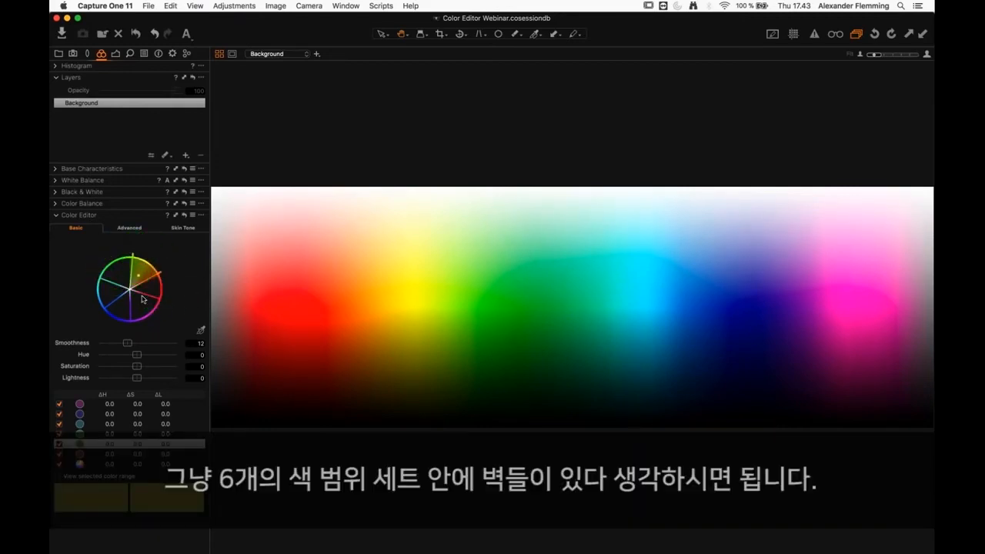
Step up through the Basic color ranges to magenta and reselect the yellow range to view its sliders.
key("Up")
key("Up")
key("Up")
key("Up")
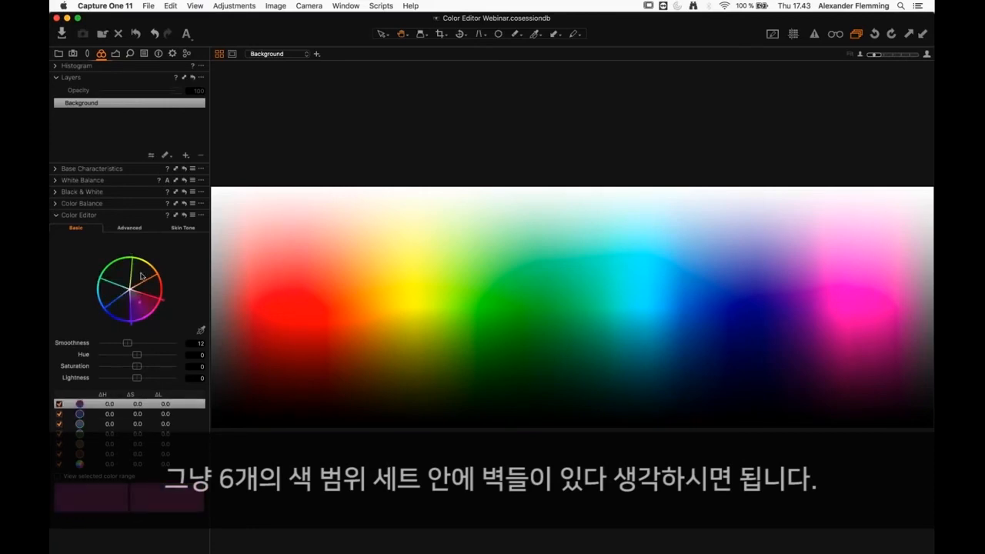
left_click(141, 277)
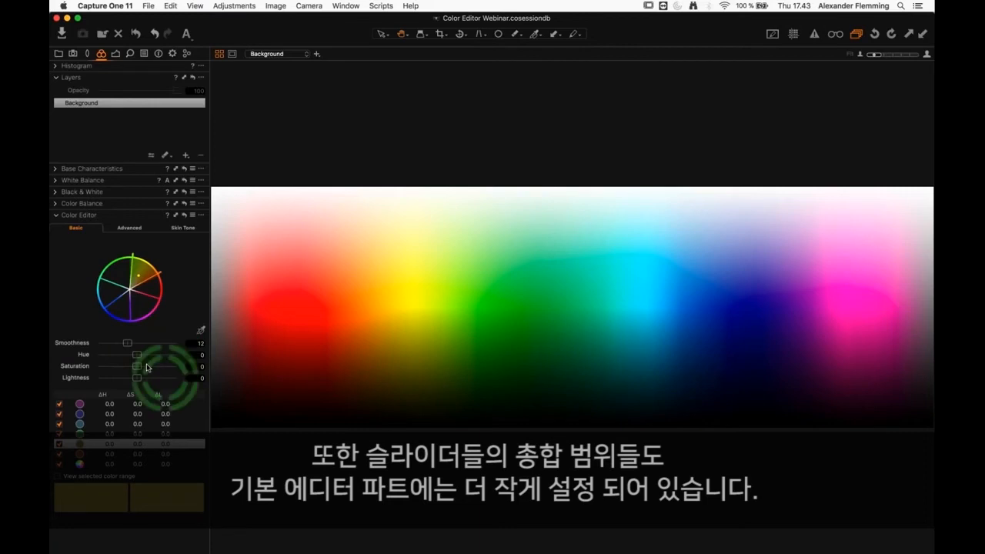
Show the Color Editor's Advanced settings and its Skin Tone settings.
left_click(120, 230)
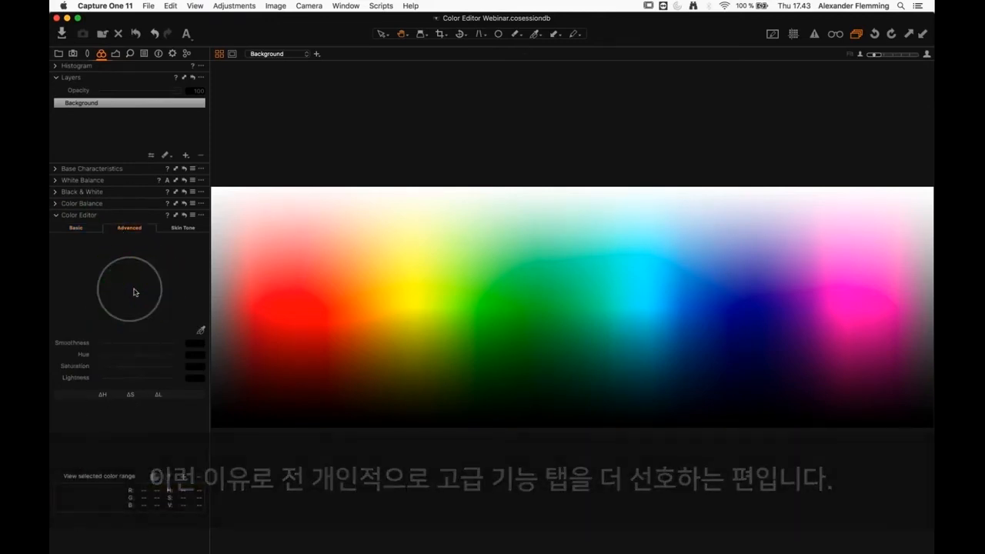
left_click(126, 216)
left_click(100, 216)
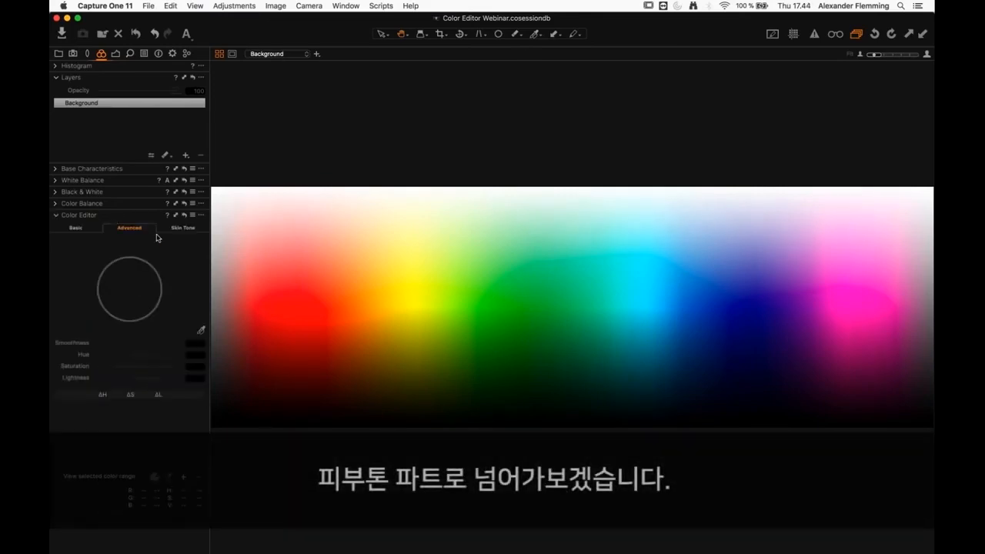
left_click(176, 229)
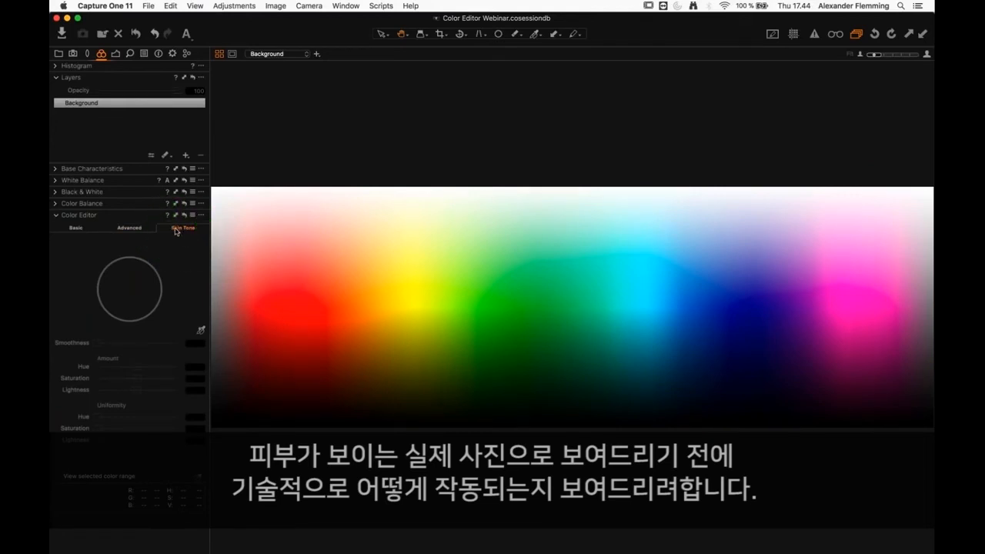
left_click(179, 234)
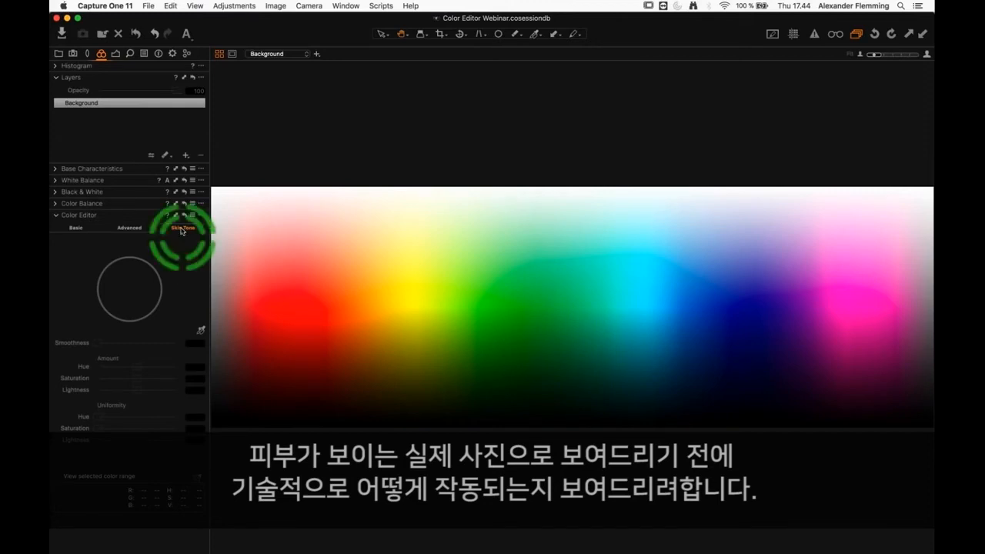
Pick green from the color table as the skin tone and widen its hue range through yellow, checking the selected color range.
left_click(201, 331)
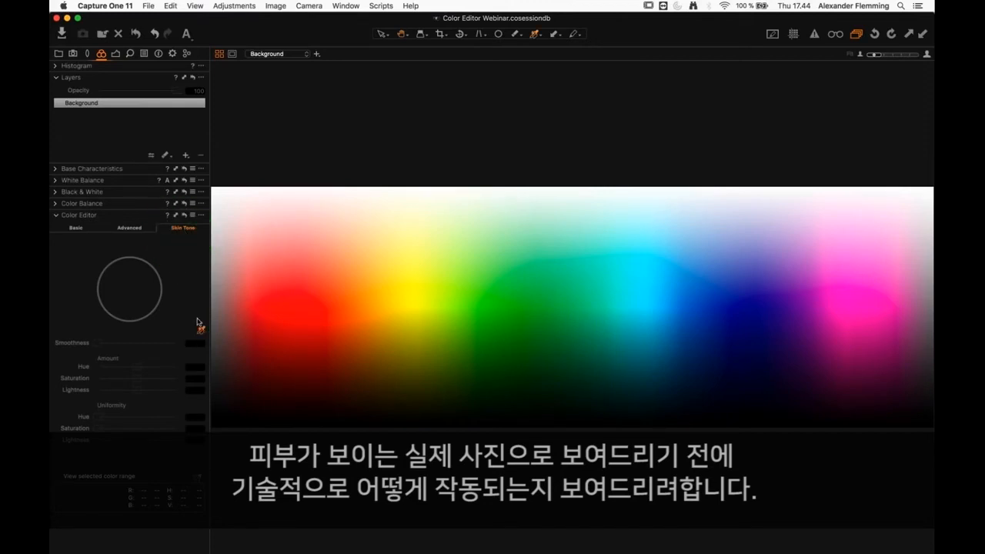
left_click(511, 295)
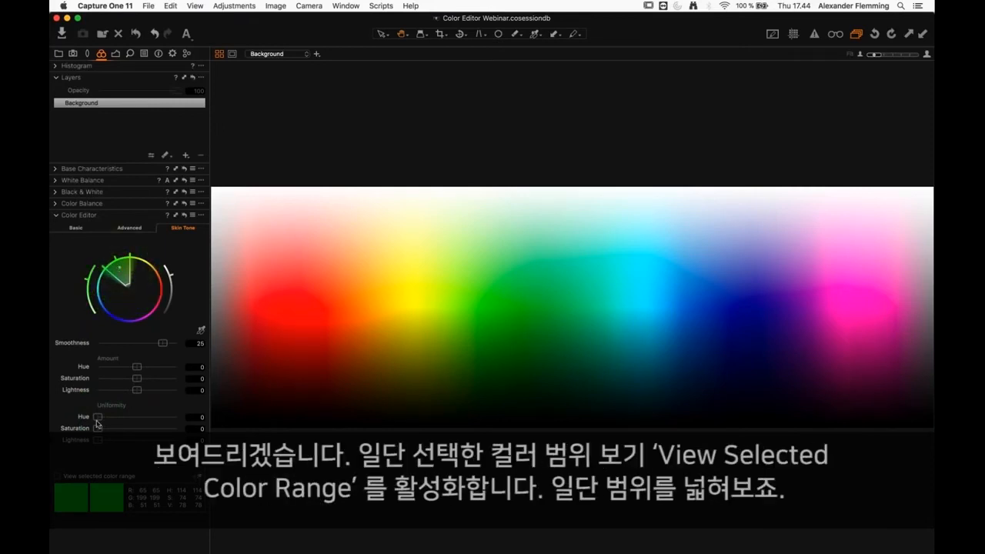
left_click(77, 479)
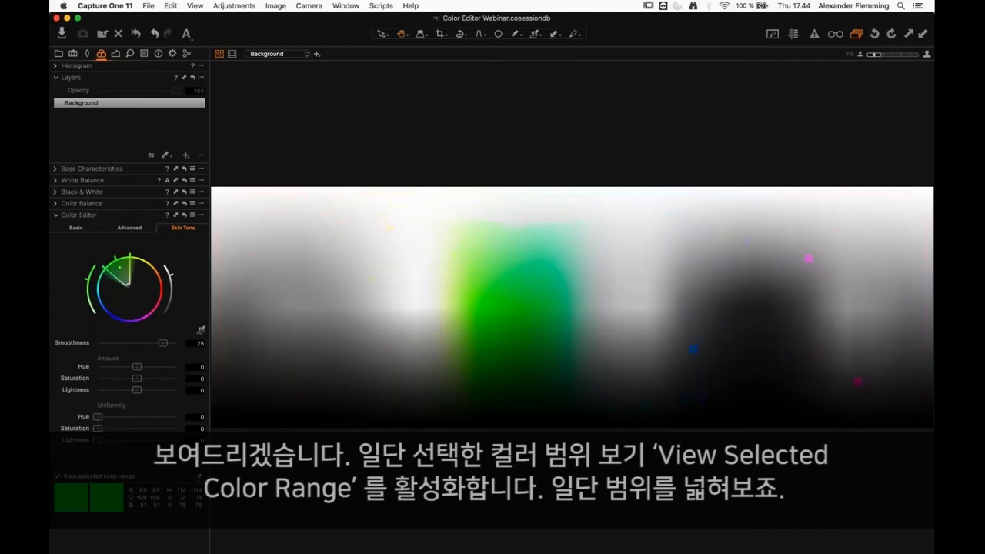
left_click_drag(129, 257, 151, 263)
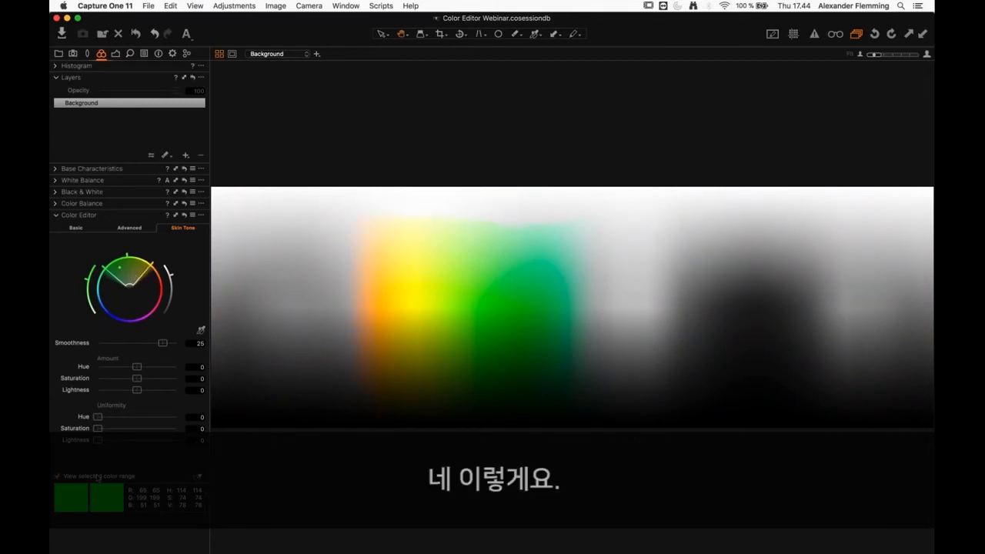
left_click(97, 479)
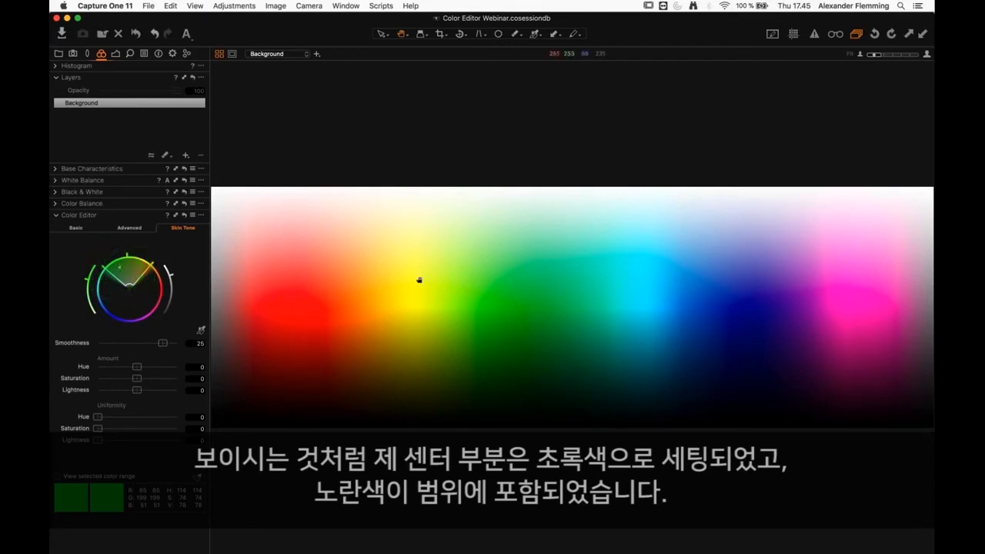
Set the skin tone Uniformity to 100 for Hue and 100 for Saturation, and check the upper edge of the affected area.
left_click(98, 416)
left_click_drag(105, 420, 200, 420)
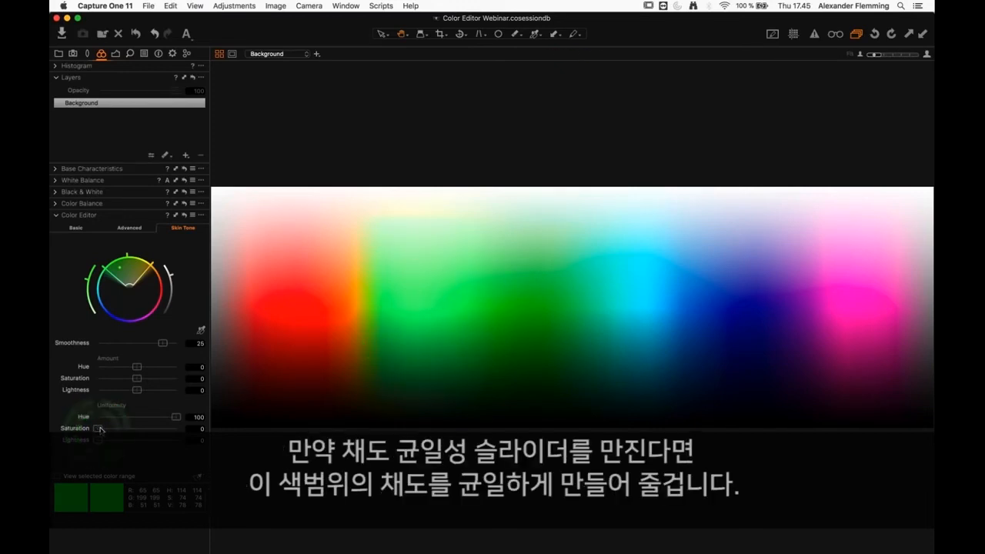
left_click_drag(100, 428, 184, 429)
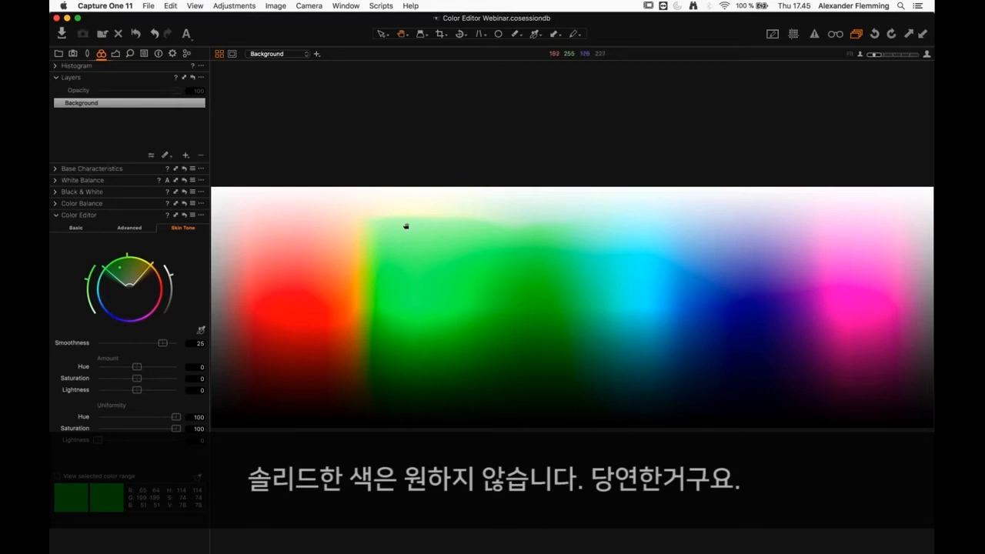
left_click(381, 220)
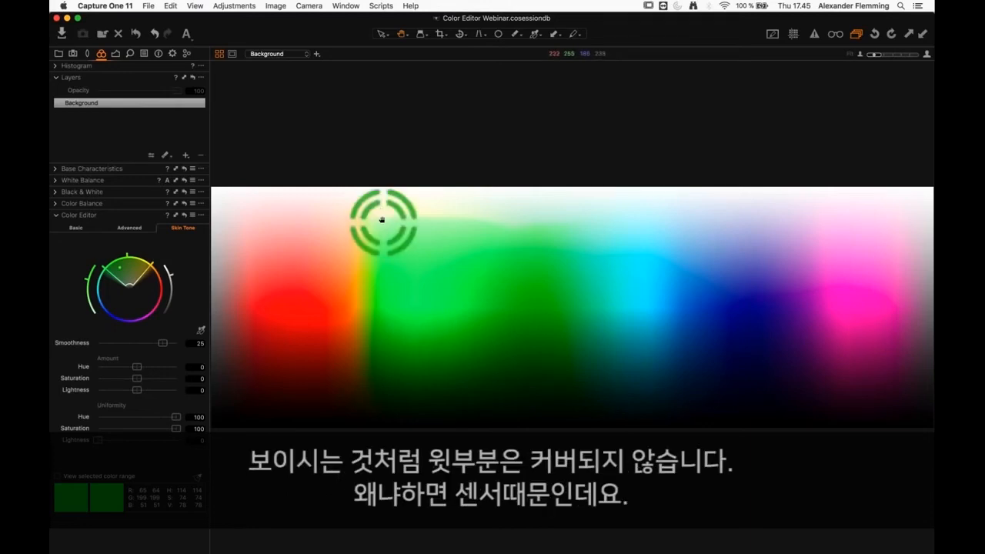
Extend the green skin tone's saturation range down to the centre of the color wheel to include the pale area.
left_click(460, 203)
left_click(129, 288)
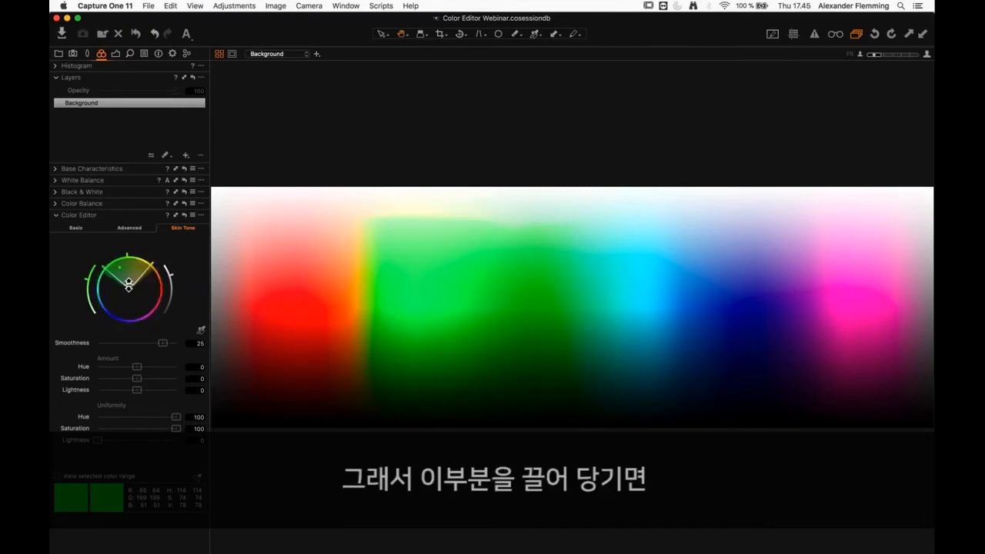
left_click(433, 213)
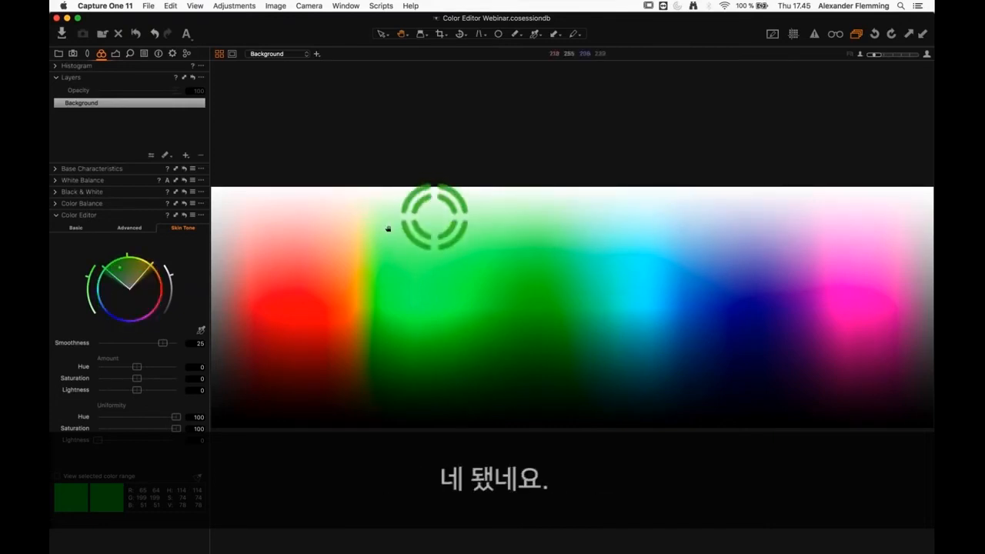
Set the skin tone Uniformity for Lightness to 100 and examine its effect across the green area of the color table.
left_click(99, 440)
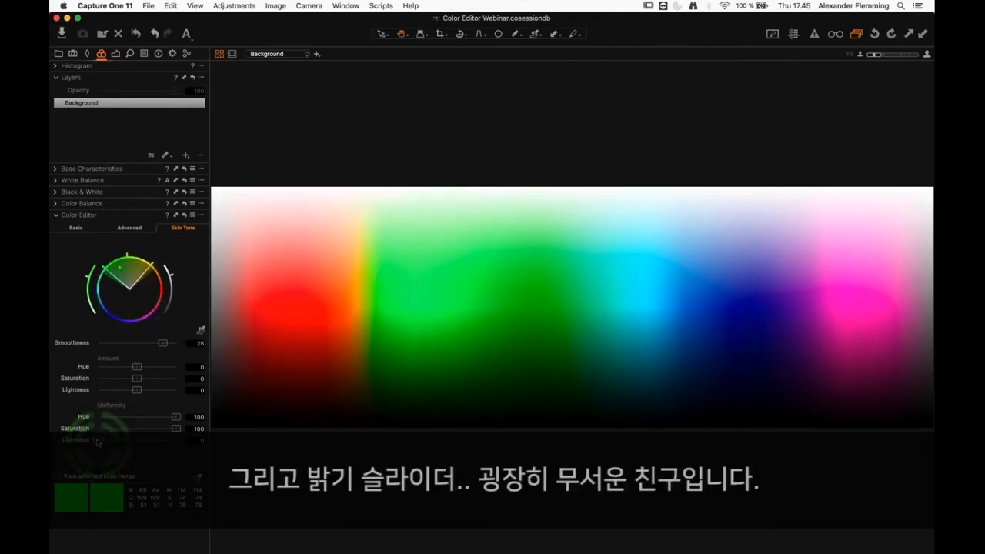
left_click_drag(99, 441, 180, 442)
left_click_drag(472, 230, 471, 327)
left_click(527, 286)
left_click(455, 340)
left_click(400, 302)
left_click(425, 370)
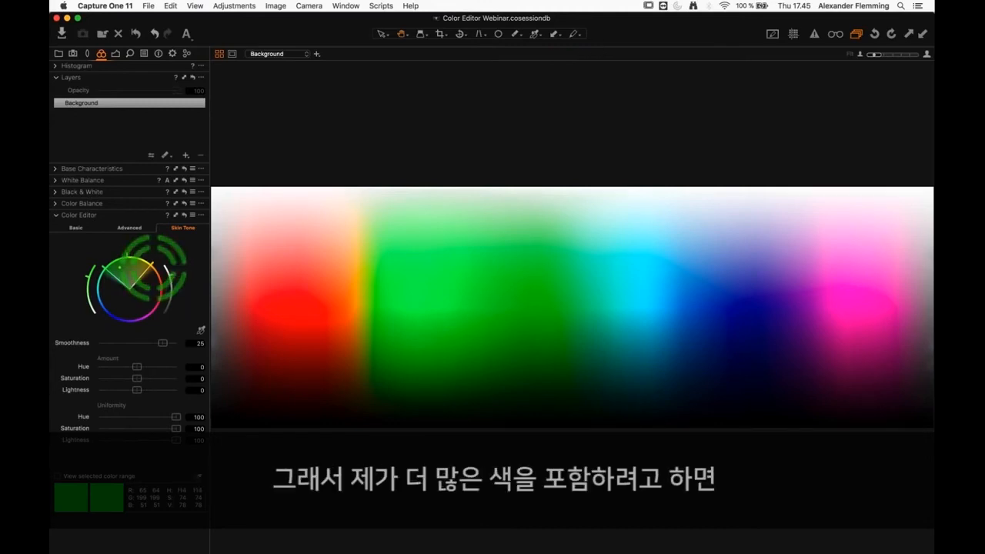
Widen the skin tone hue range around nearly the whole wheel and move the picked color from green to orange.
left_click_drag(152, 264, 102, 269)
left_click(120, 267)
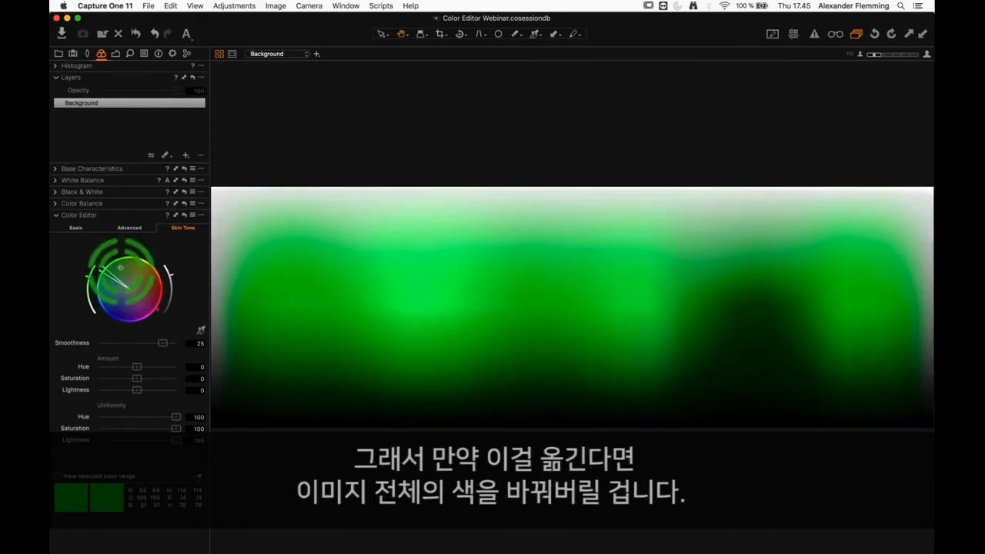
left_click_drag(122, 267, 151, 279)
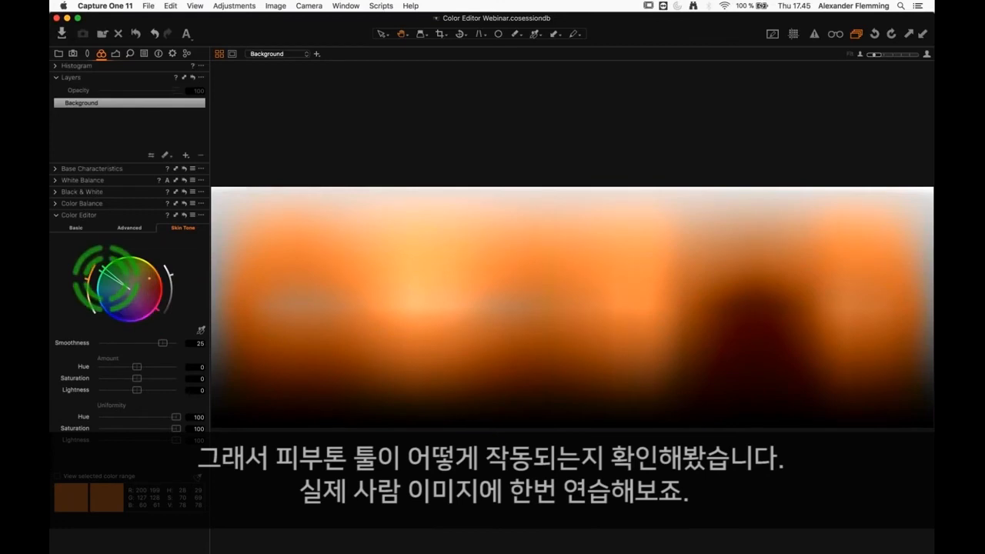
Undo the orange color pick and the recent changes to the skin tone range.
key("super+z")
key("super+z")
key("super+z")
key("super+z")
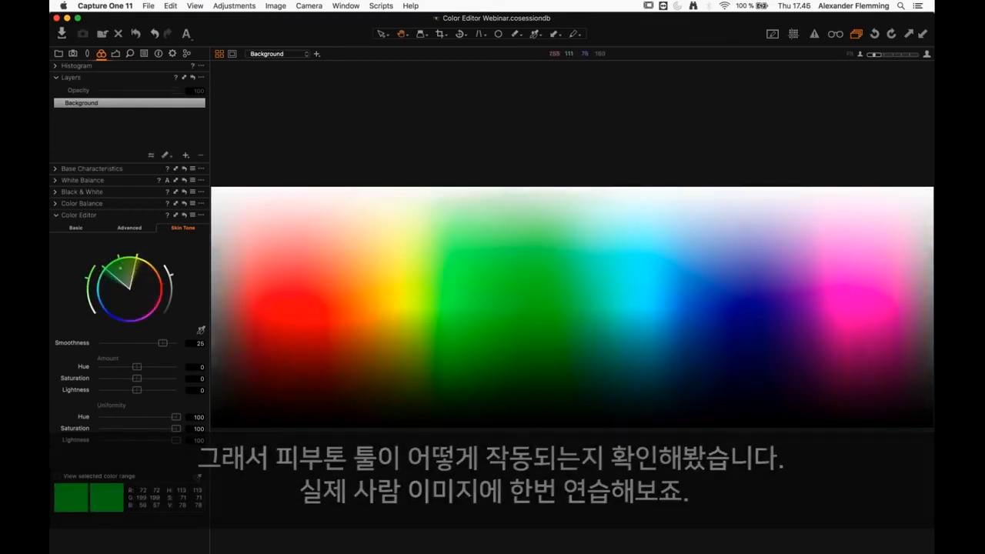
Show both variants of the long-haired woman's portrait side by side at 50% with the faces framed for comparison.
key("super+b")
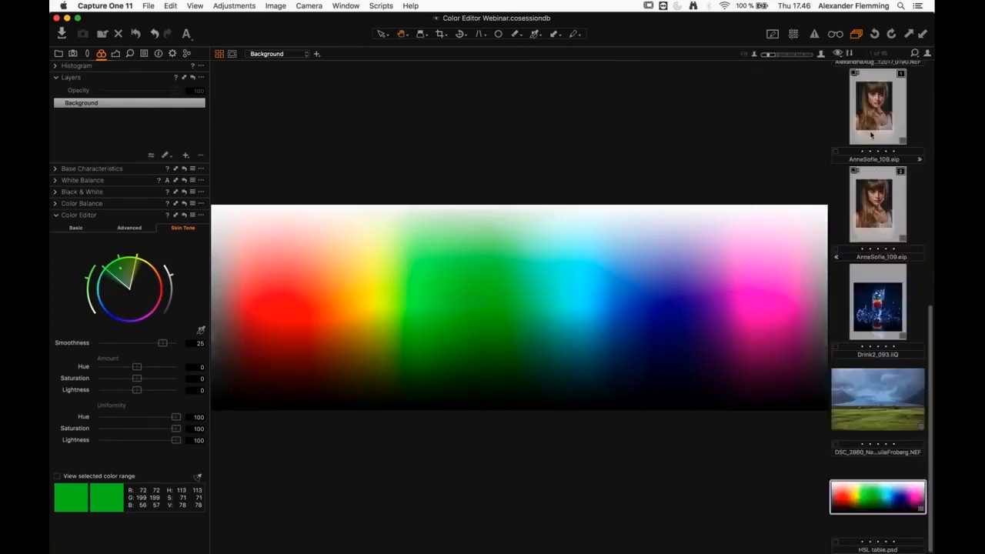
left_click(871, 135)
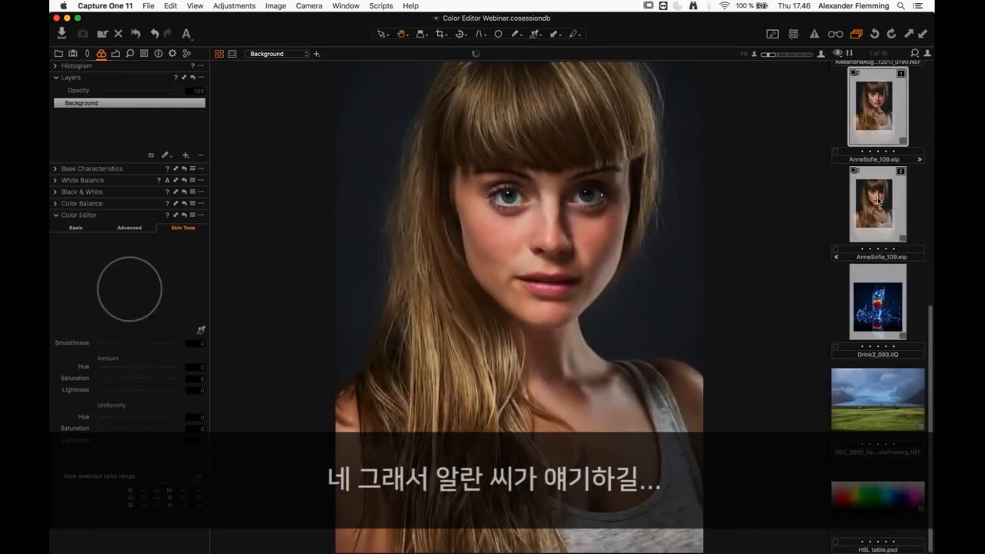
left_click(878, 201, "super")
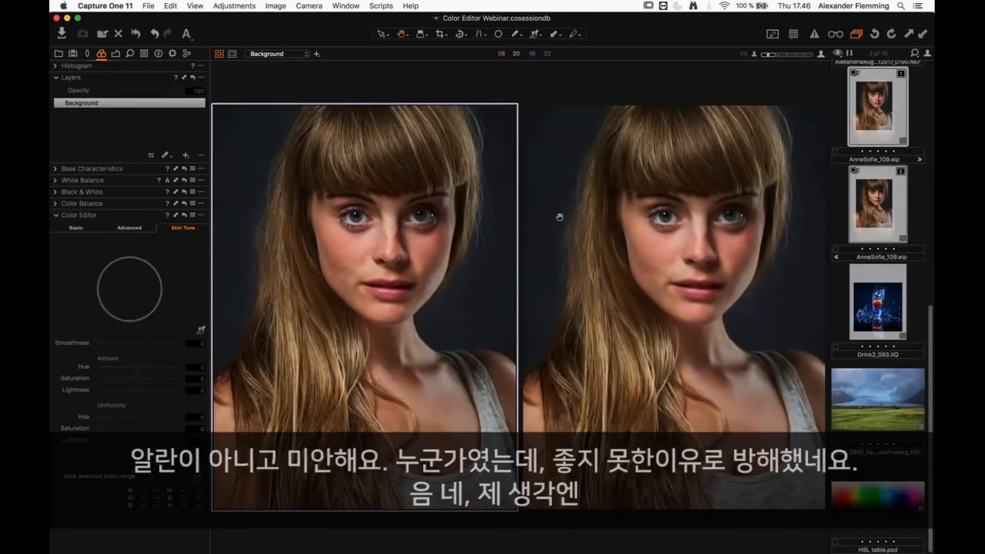
key("super+b")
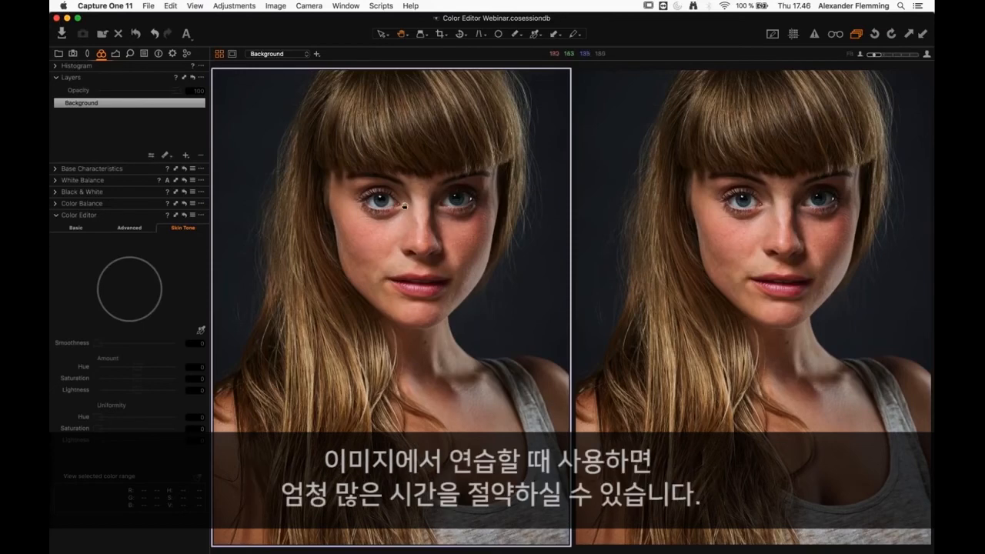
scroll(404, 206, "up", 1)
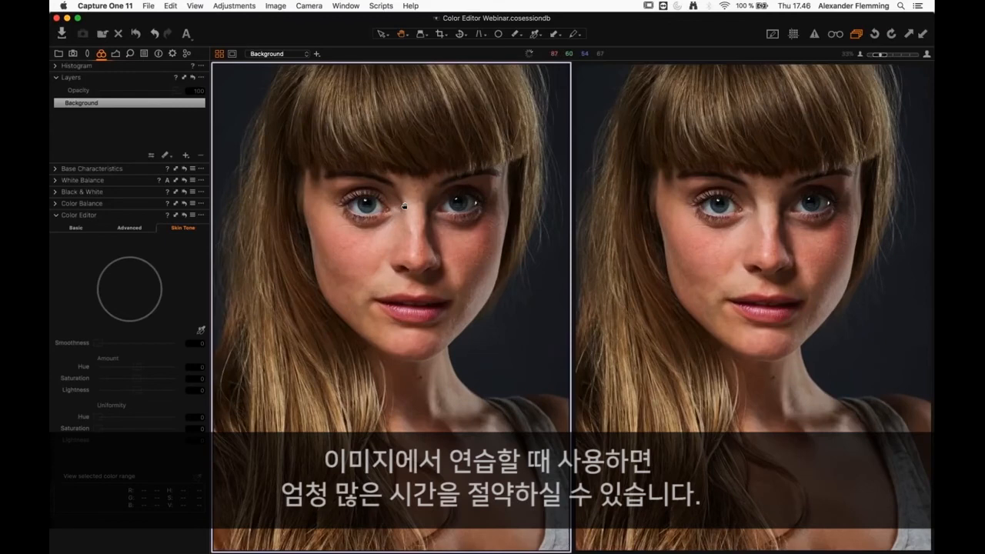
scroll(398, 210, "up", 1)
left_click_drag(380, 218, 360, 224)
left_click(128, 126)
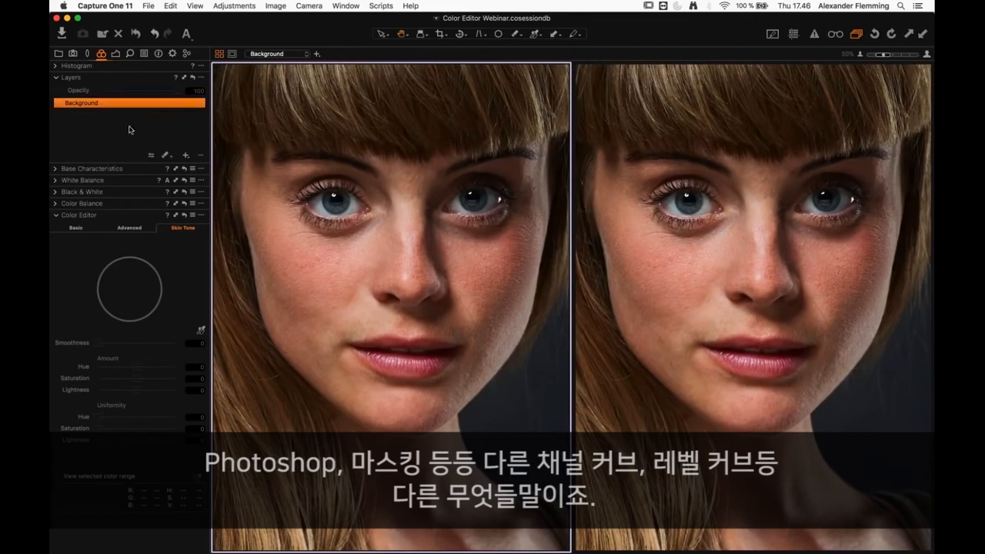
left_click_drag(427, 255, 428, 273)
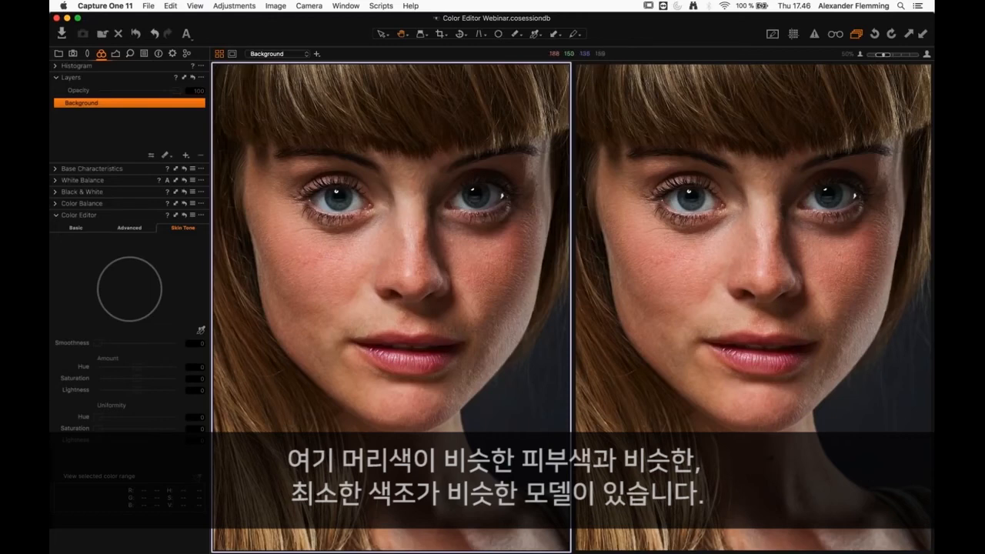
left_click_drag(392, 261, 400, 256)
left_click_drag(247, 393, 248, 382)
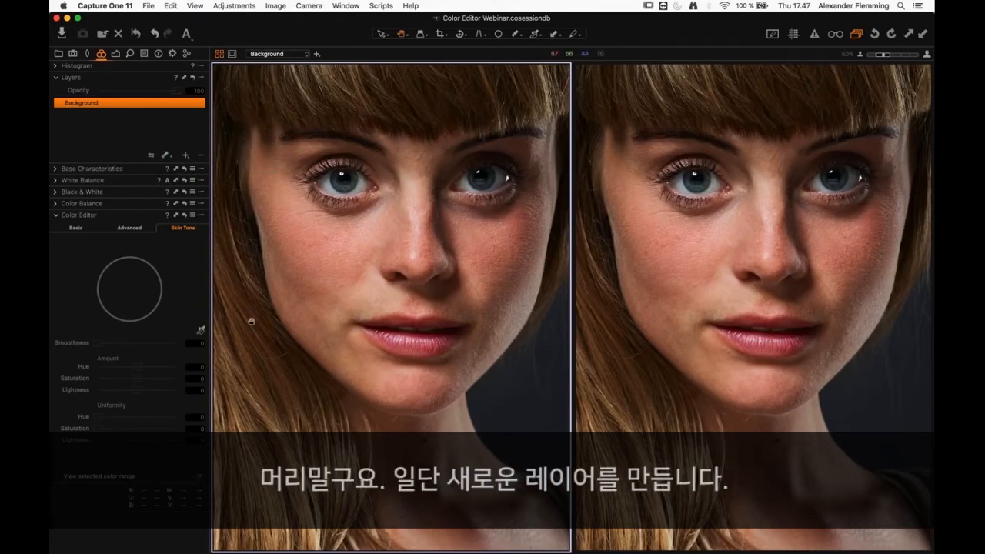
Add a new adjustment layer named "Skin tone" to the first portrait variant.
left_click(187, 156)
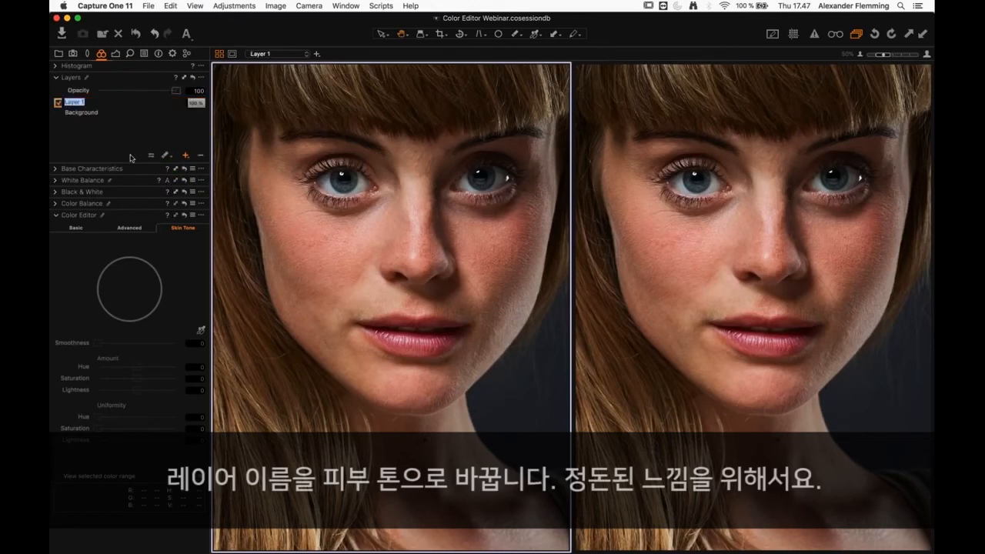
type("Skin tone")
key("Return")
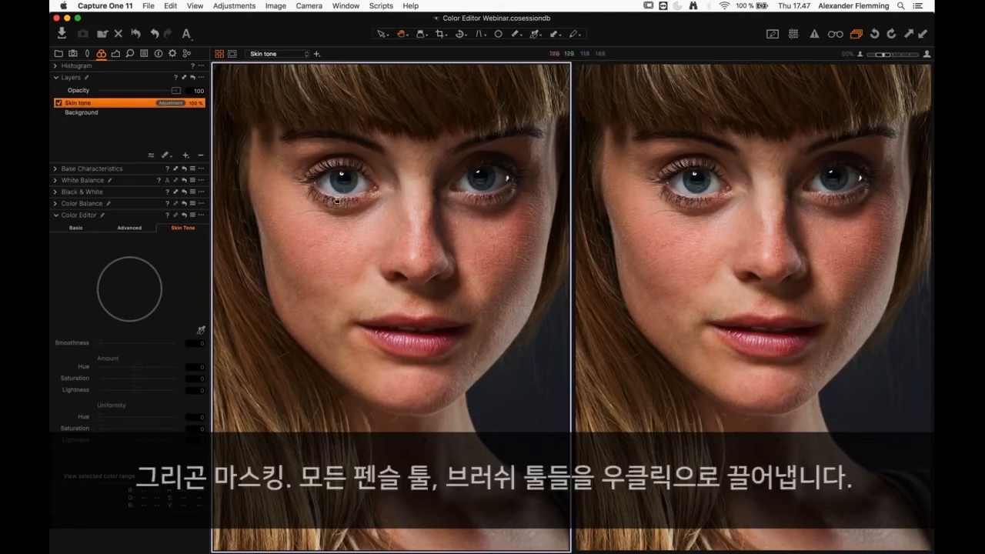
Mask the face and neck on the Skin tone layer using the Draw Mask brush at size 888 and hardness 74.
left_click(519, 35)
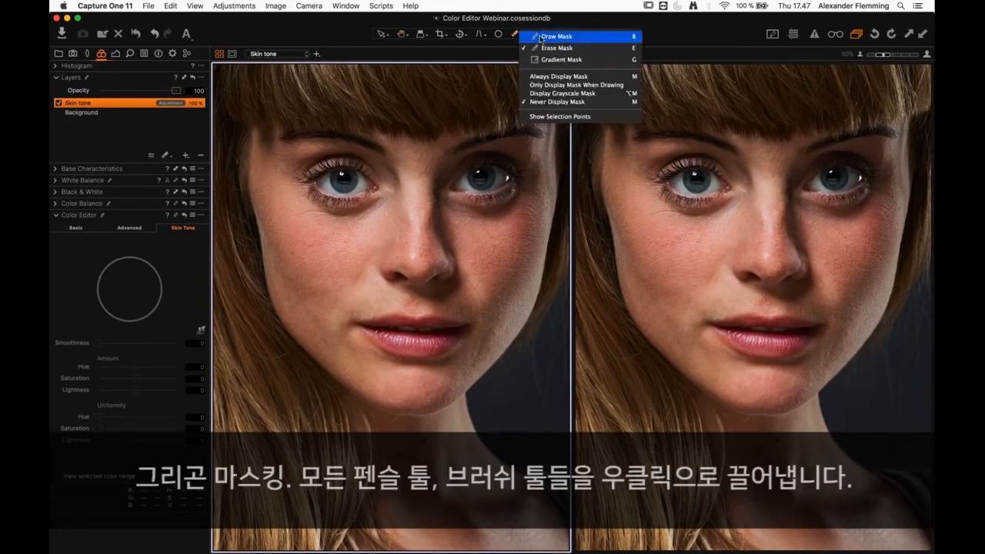
left_click(541, 37)
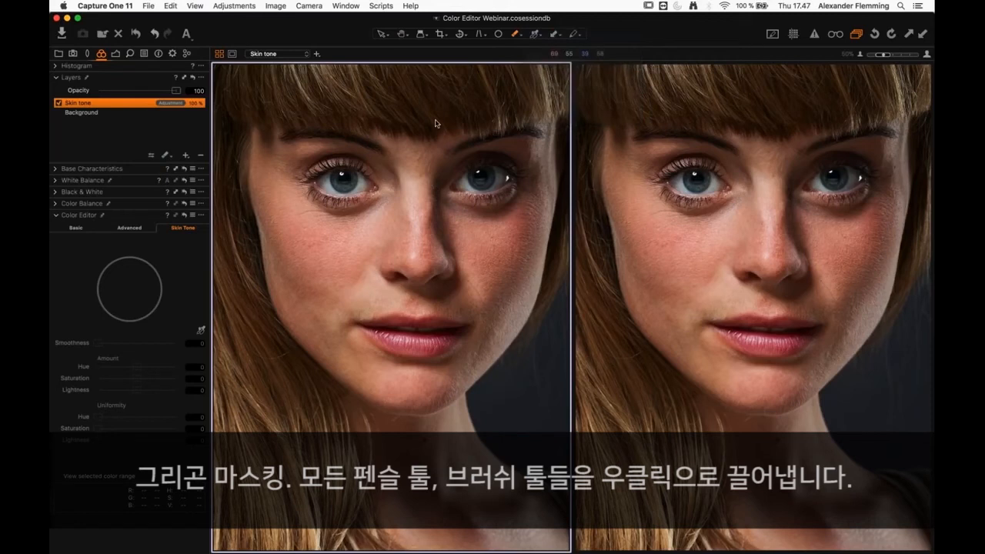
right_click(371, 253)
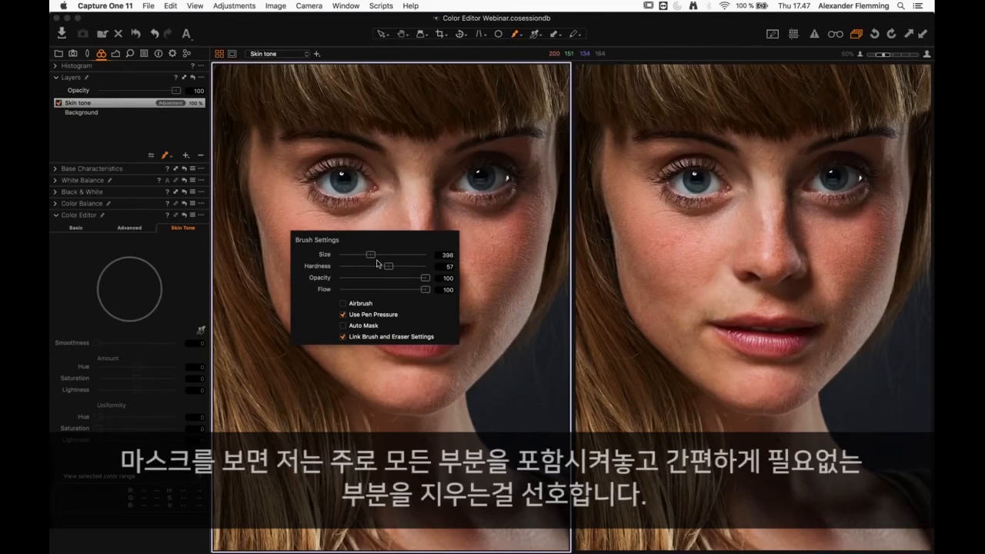
left_click_drag(377, 262, 377, 255)
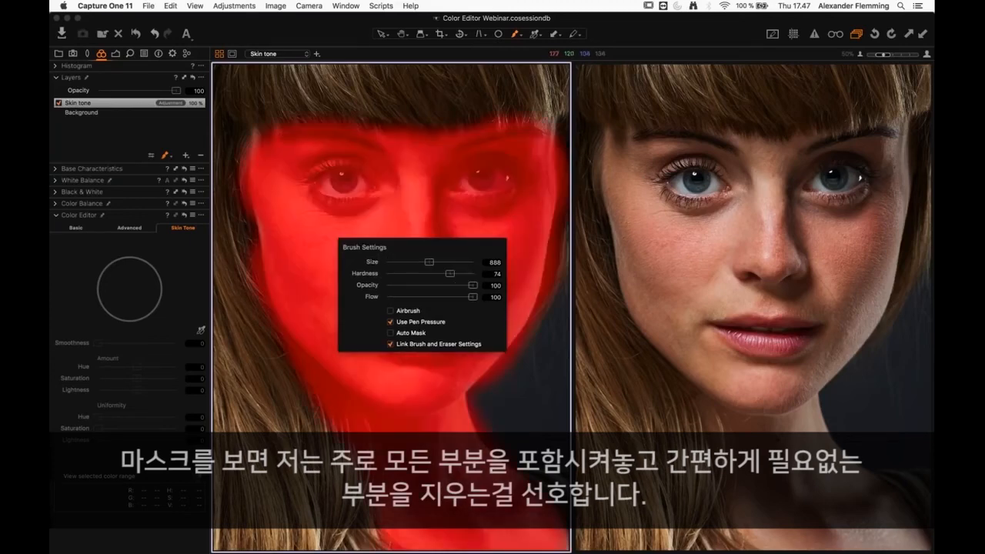
Erase the lips and both eyes from the Skin tone layer's mask and toggle the mask display.
left_click(424, 364)
mouse_move(424, 336)
left_mouse_down()
mouse_move(374, 329)
mouse_move(439, 330)
mouse_move(419, 338)
mouse_move(400, 327)
mouse_move(402, 337)
mouse_move(352, 321)
mouse_move(376, 344)
left_mouse_up()
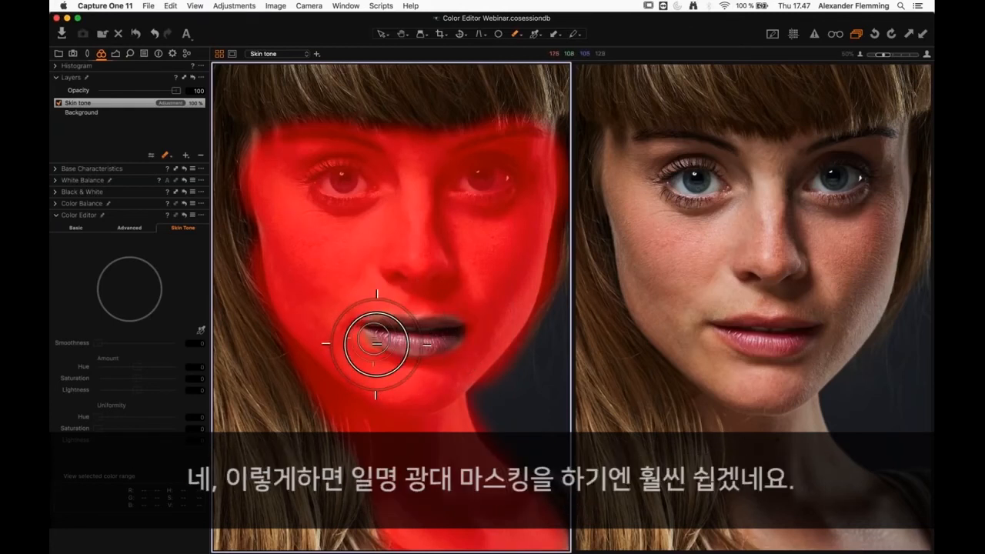
left_click_drag(351, 212, 343, 184)
mouse_move(457, 181)
left_mouse_down()
mouse_move(498, 174)
mouse_move(468, 179)
mouse_move(519, 193)
left_mouse_up()
key("h")
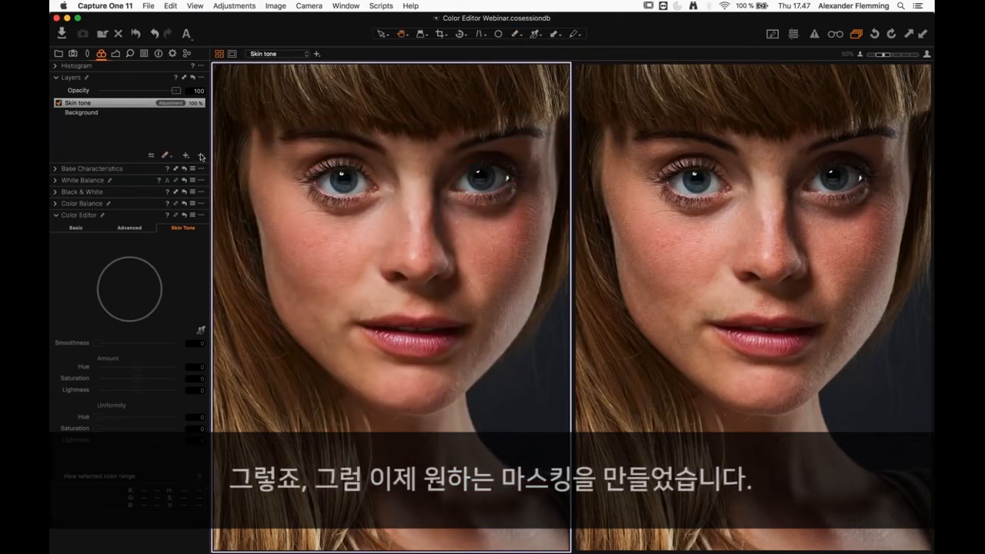
key("m")
key("m")
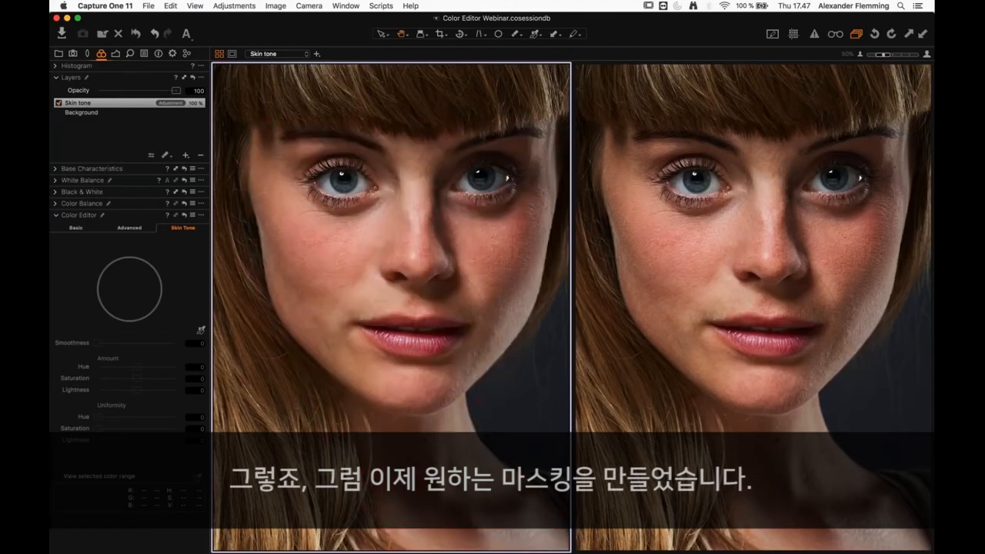
Pick the skin tone color from the cheek just below the eye beside the nose.
left_click(177, 232)
left_click(201, 331)
left_click(361, 236)
left_click_drag(369, 227, 402, 214)
left_click(381, 219)
left_click_drag(380, 218, 369, 228)
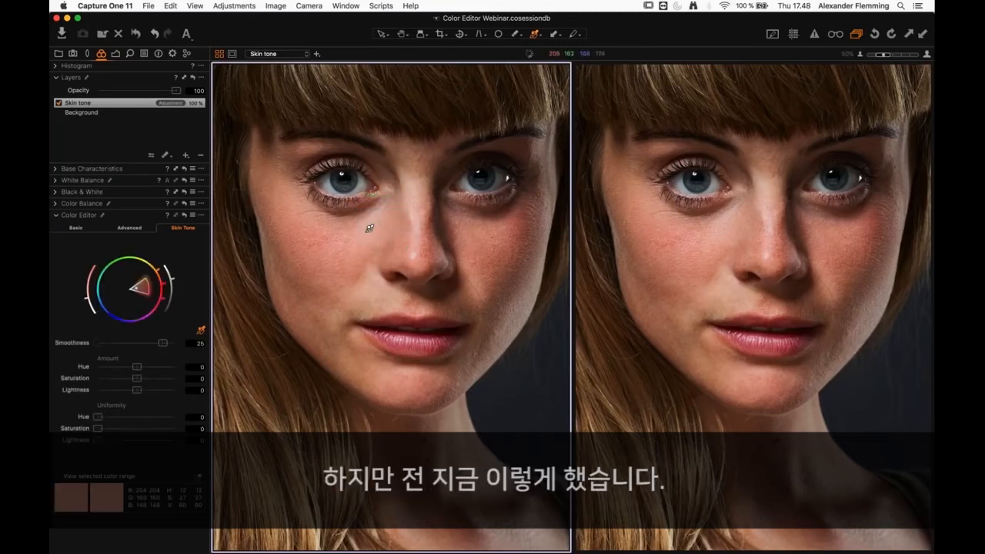
Widen the skin tone's hue and saturation range on the color wheel to include more of the facial reds and oranges.
left_click(139, 289)
left_click_drag(150, 287, 156, 286)
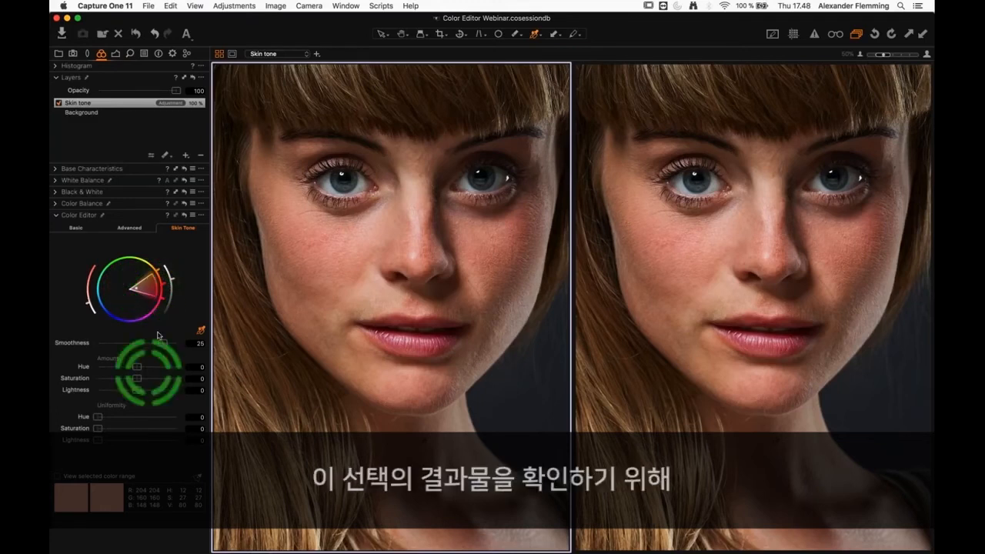
left_click(360, 241)
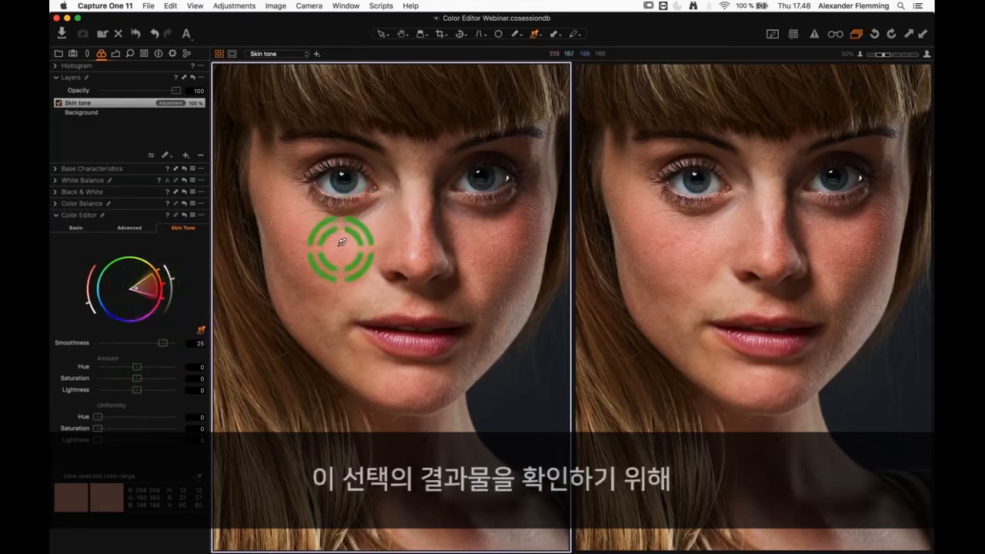
Set the skin tone Uniformity for Hue to 100 and compare the cheeks with the unadjusted variant.
left_click(97, 418)
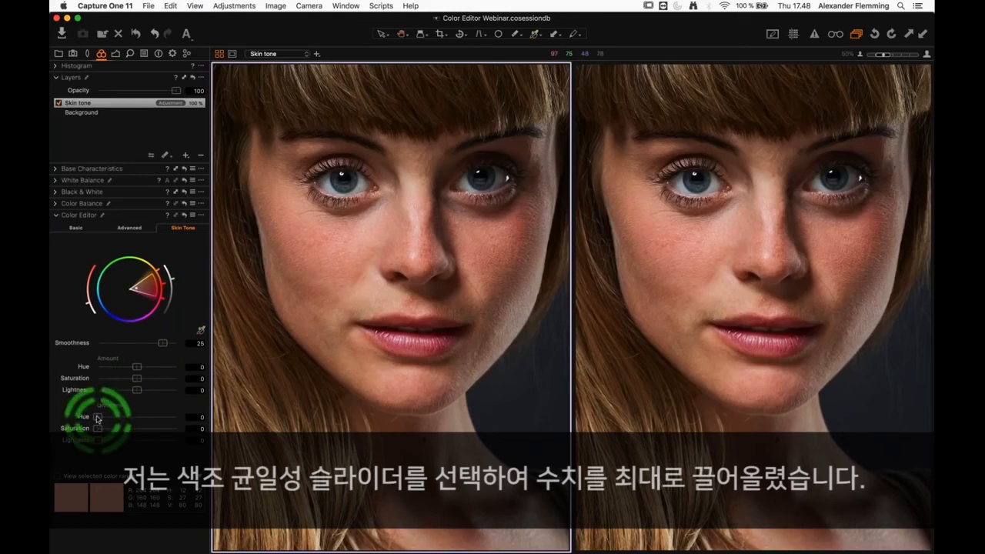
left_click_drag(110, 417, 177, 417)
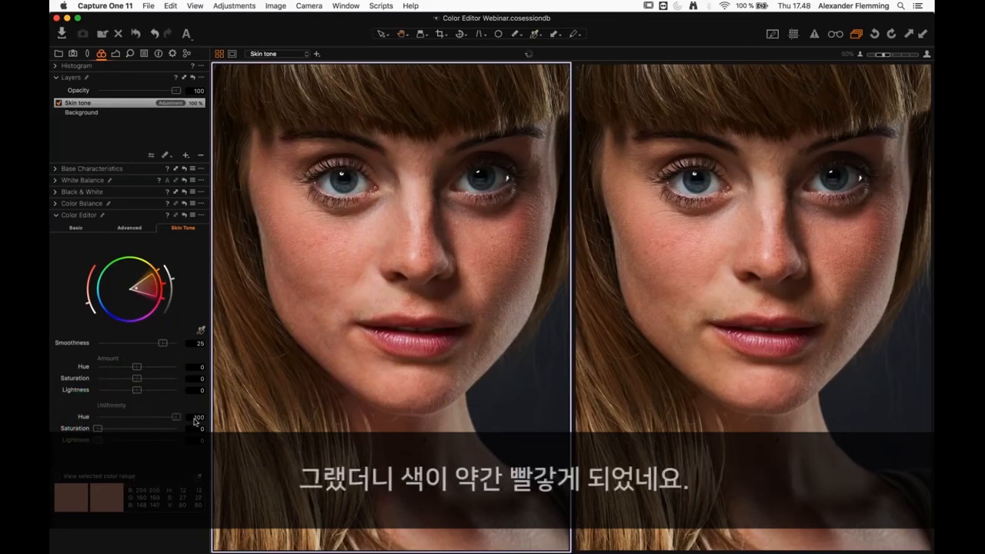
left_click(344, 241)
left_click_drag(345, 242, 489, 244)
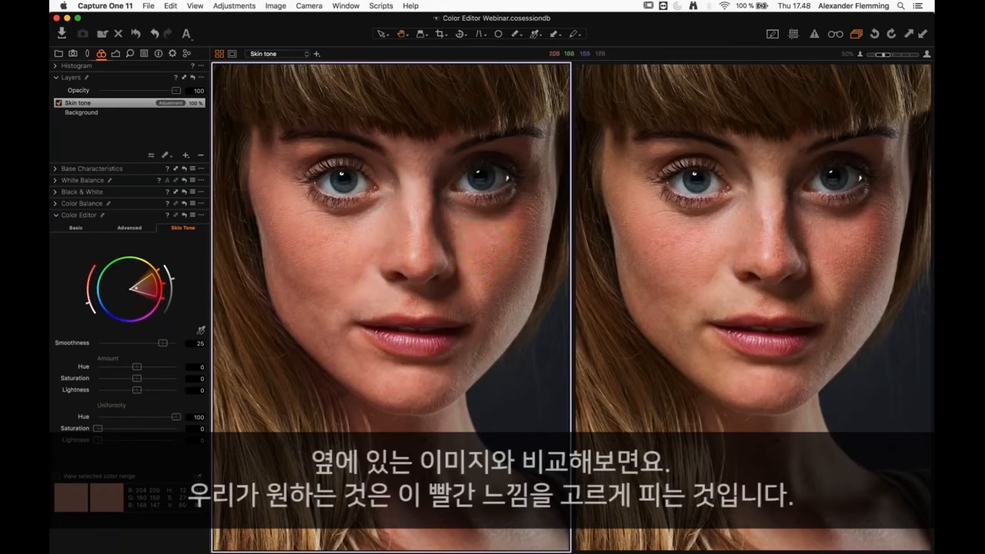
left_click(701, 256)
left_click_drag(701, 255, 685, 301)
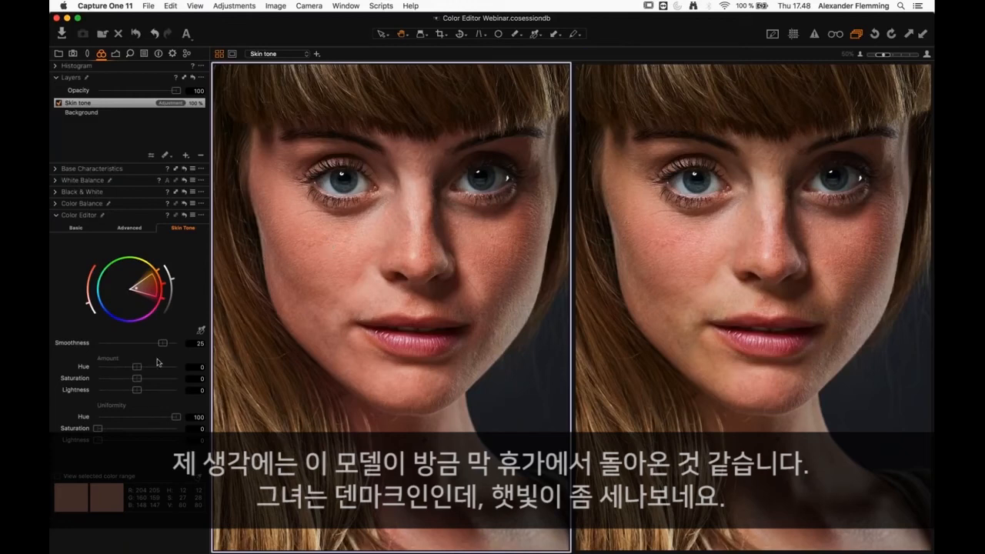
Set the skin tone's Hue Amount to 4.3 to shift the reddish skin toward a warmer tone.
left_click(351, 277)
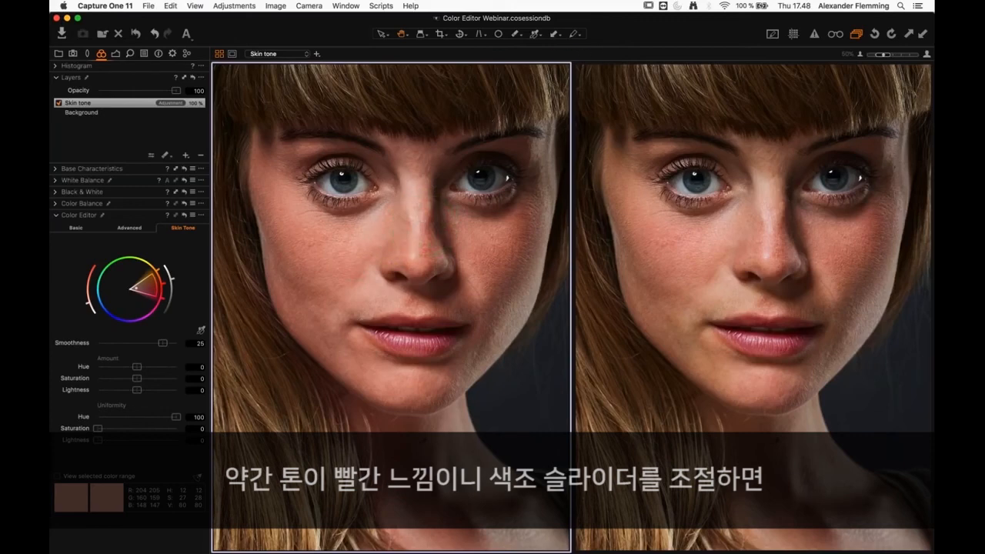
left_click(137, 369)
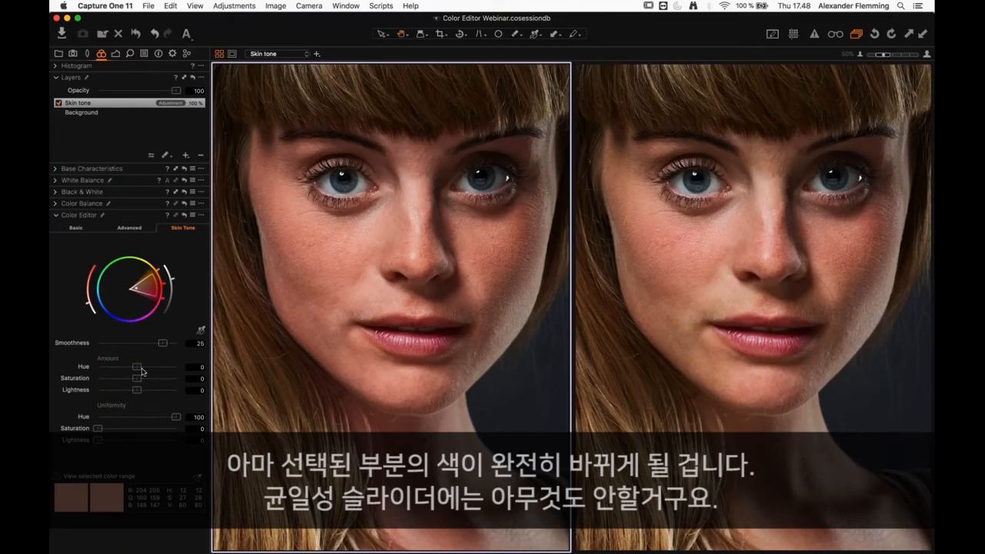
left_click(111, 361)
left_click_drag(140, 368, 171, 369)
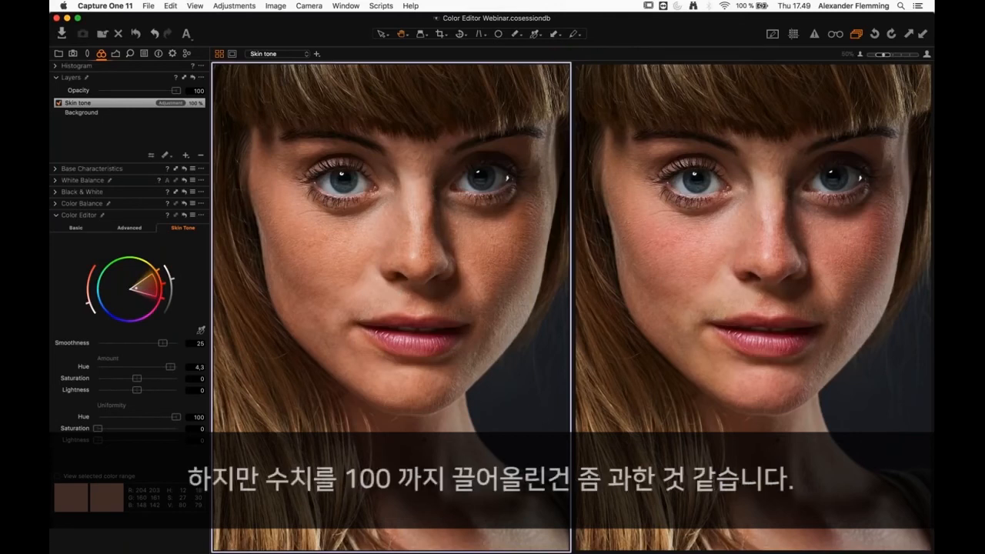
Set the skin tone Uniformity to 64 for Hue and 49.2 for Saturation, checking the effect on the cheeks.
left_click(176, 417)
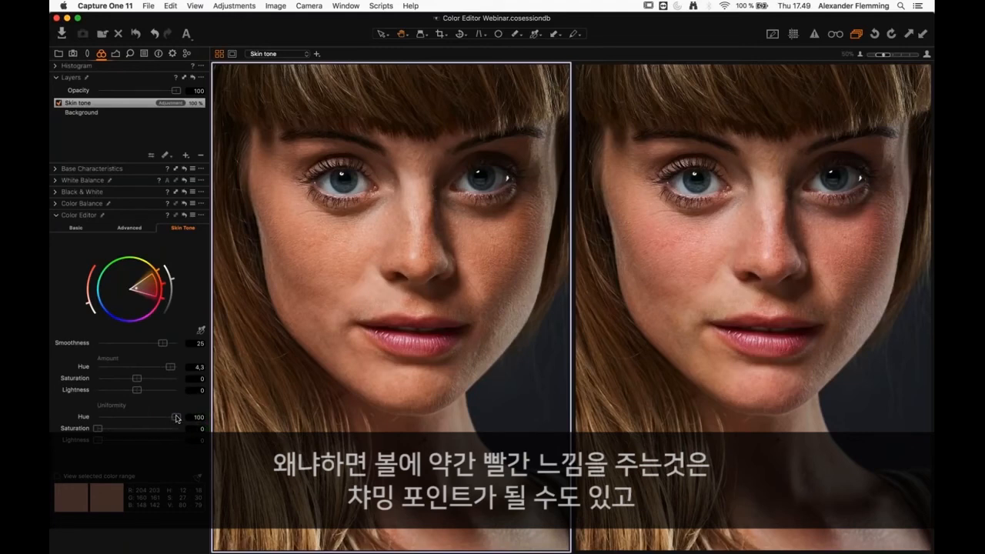
left_click_drag(177, 417, 147, 420)
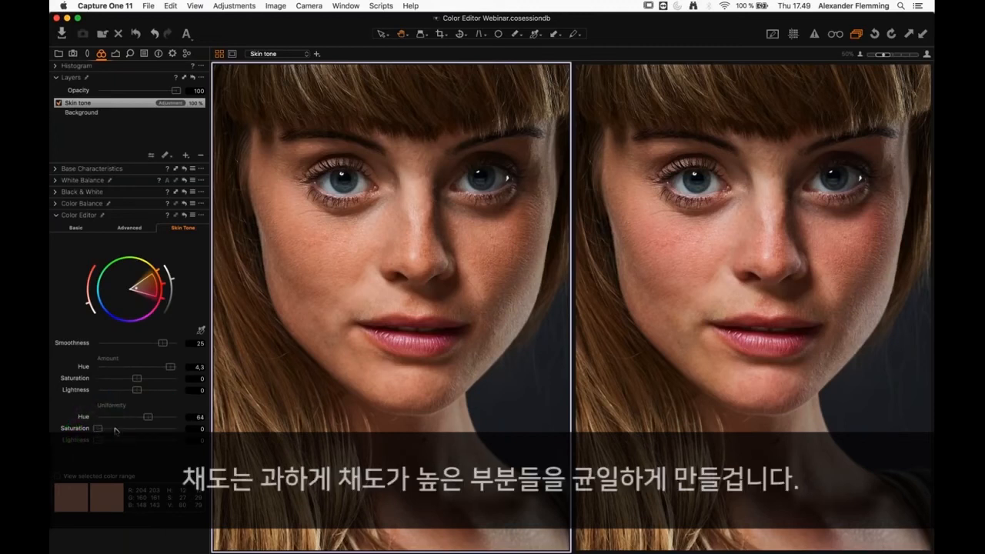
left_click(353, 266)
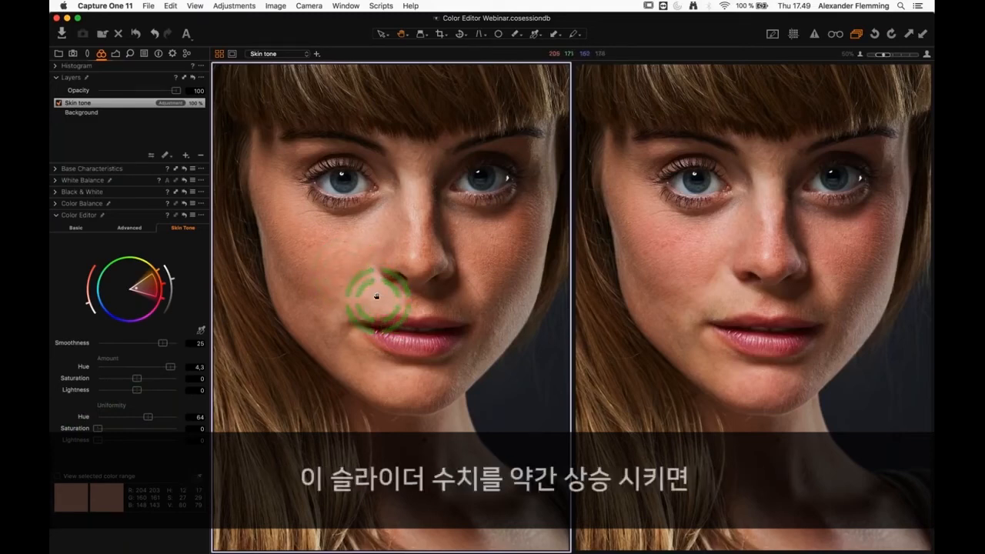
left_click(98, 429)
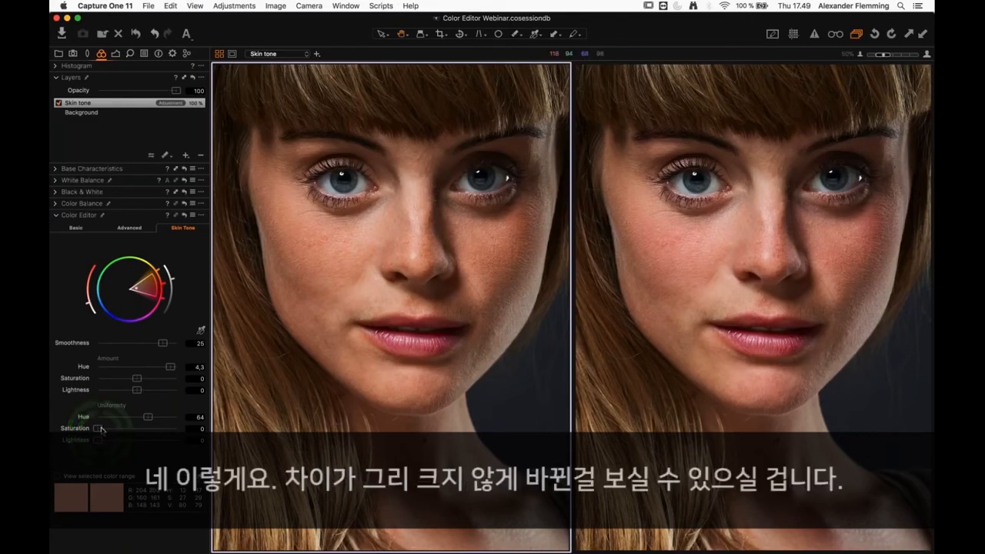
left_click_drag(99, 429, 139, 433)
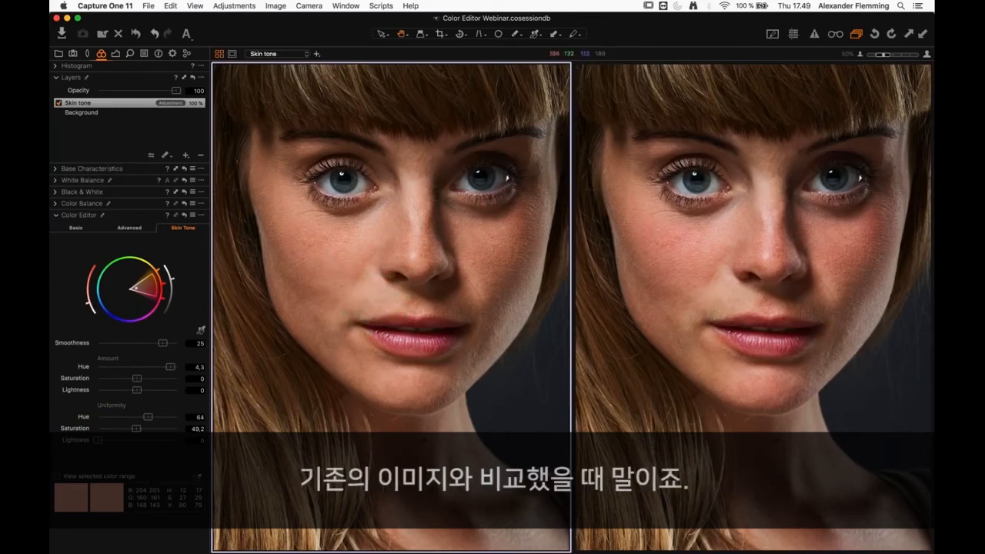
Try the skin tone Uniformity for Lightness at 100, then reduce it to 10.3.
left_click(98, 440)
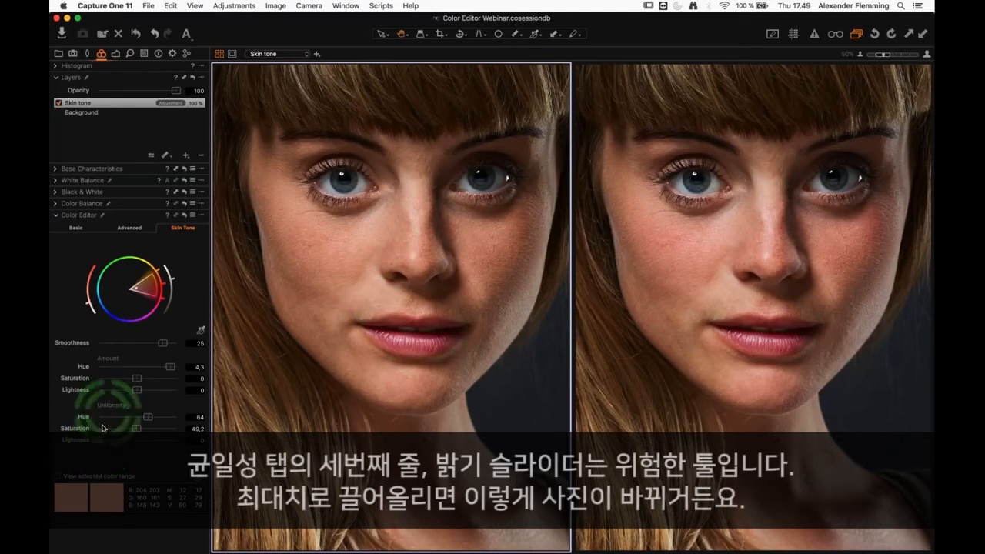
left_click(99, 441)
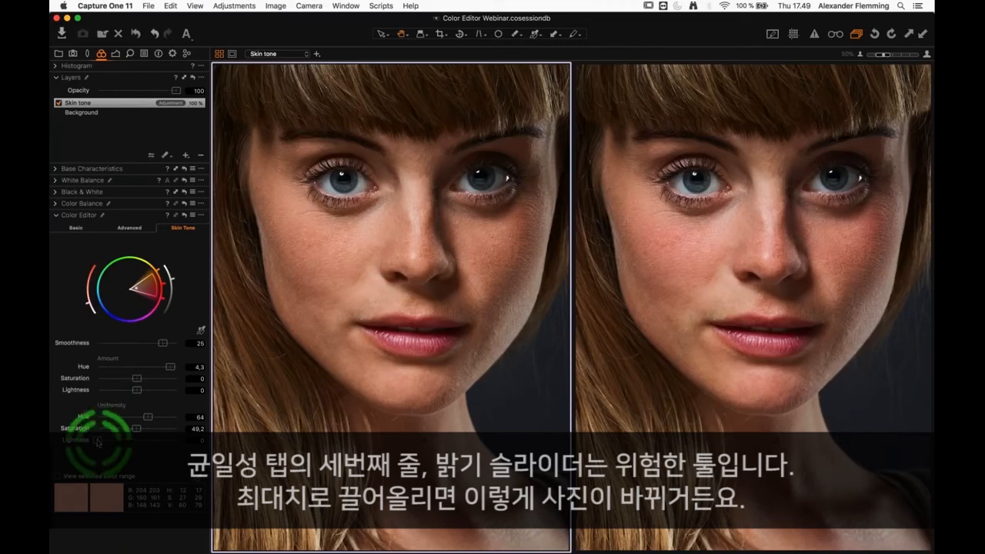
left_click_drag(100, 441, 177, 441)
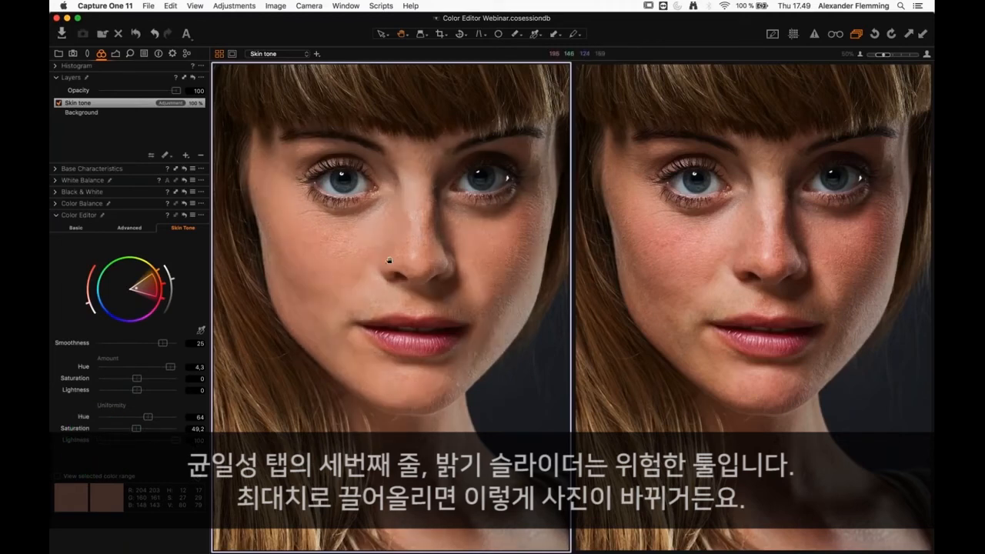
left_click(339, 303)
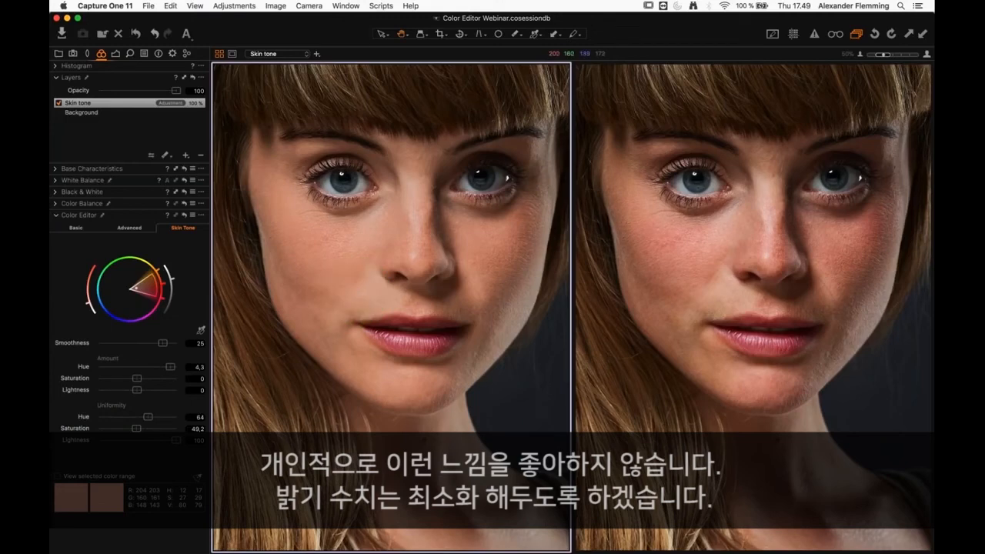
left_click_drag(166, 441, 109, 445)
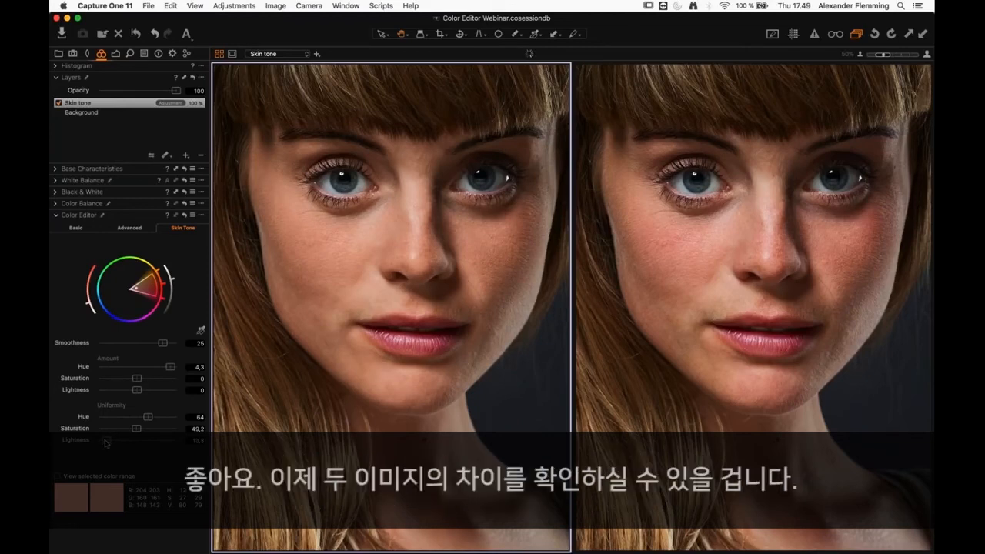
left_click(376, 290)
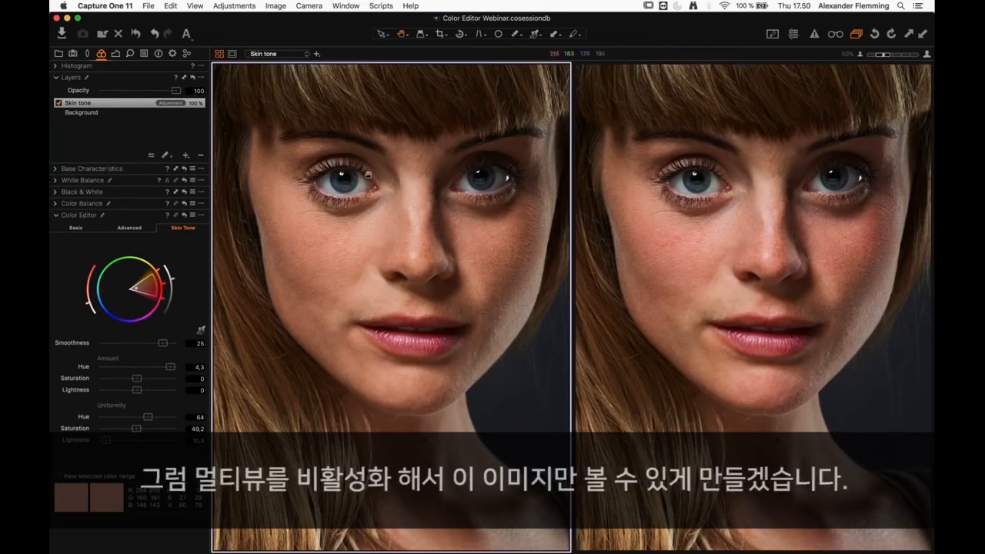
View only the adjusted portrait and toggle the Skin tone layer off and on to compare before and after.
left_click(219, 55)
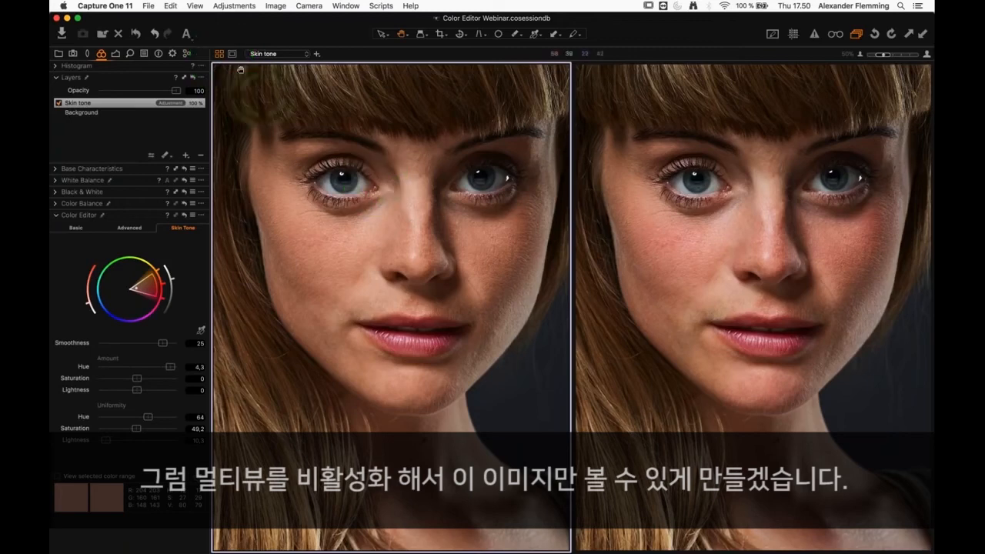
left_click(220, 54)
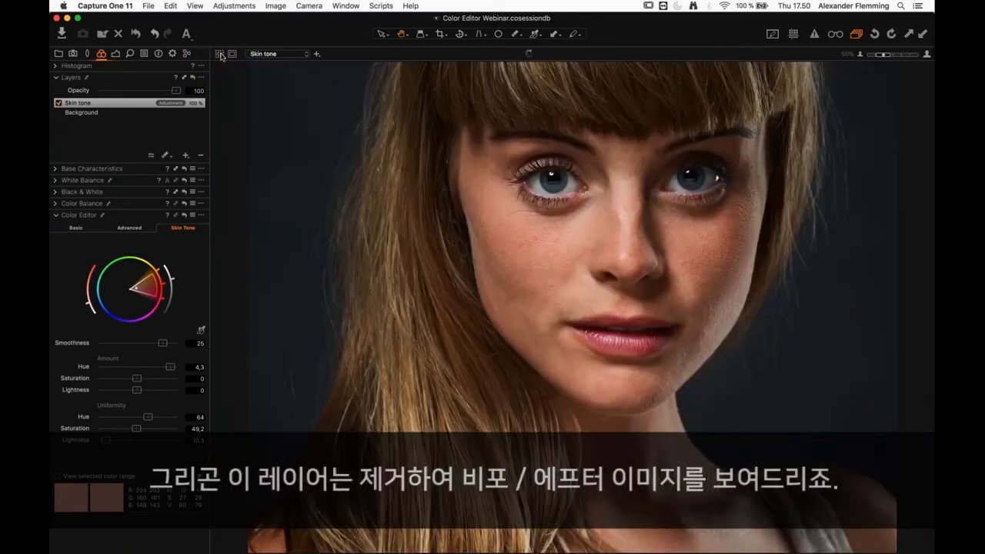
left_click(58, 104)
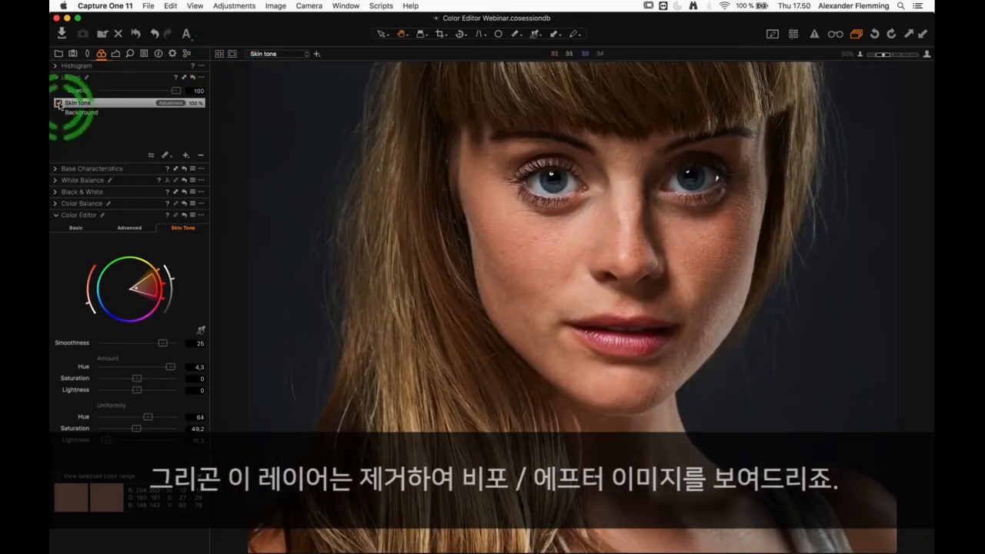
left_click(58, 103)
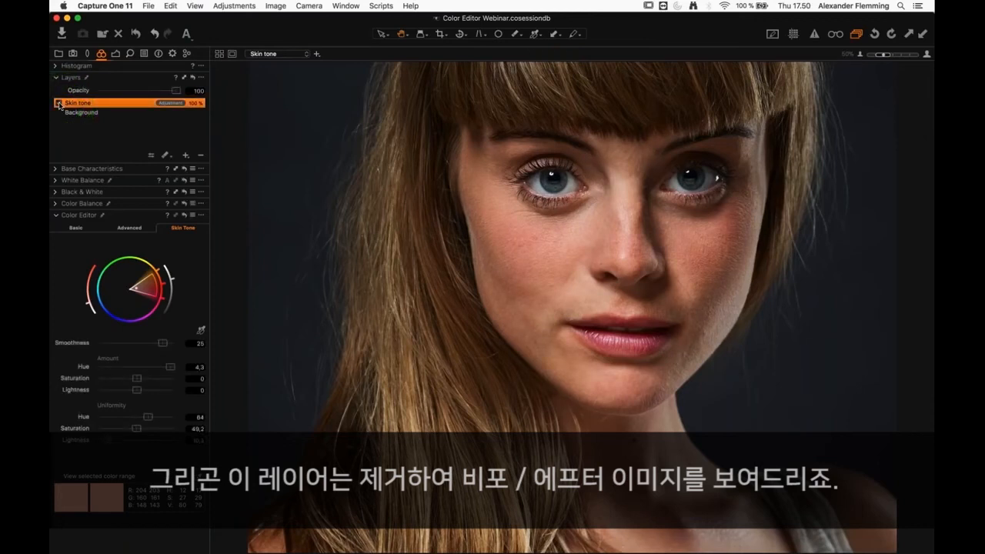
left_click(569, 264)
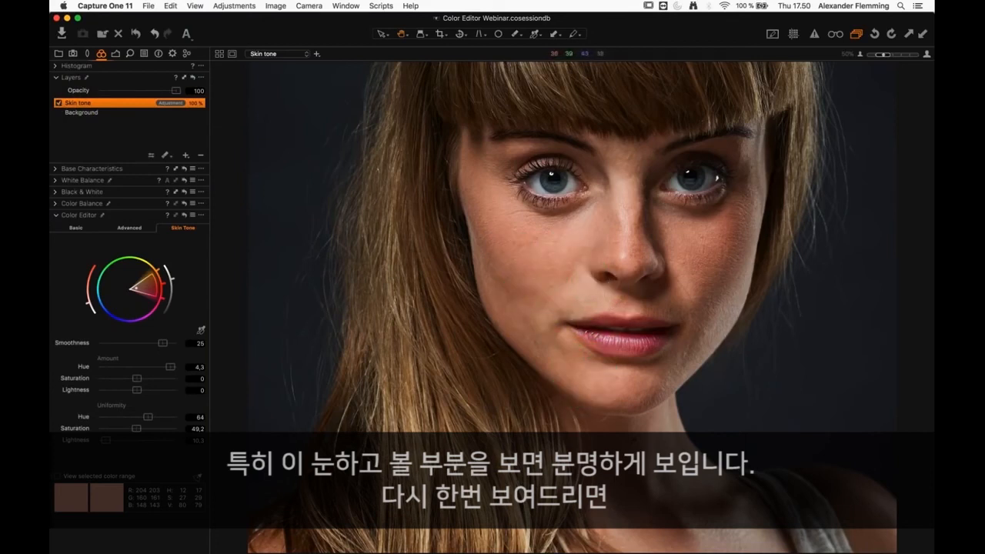
left_click(58, 102)
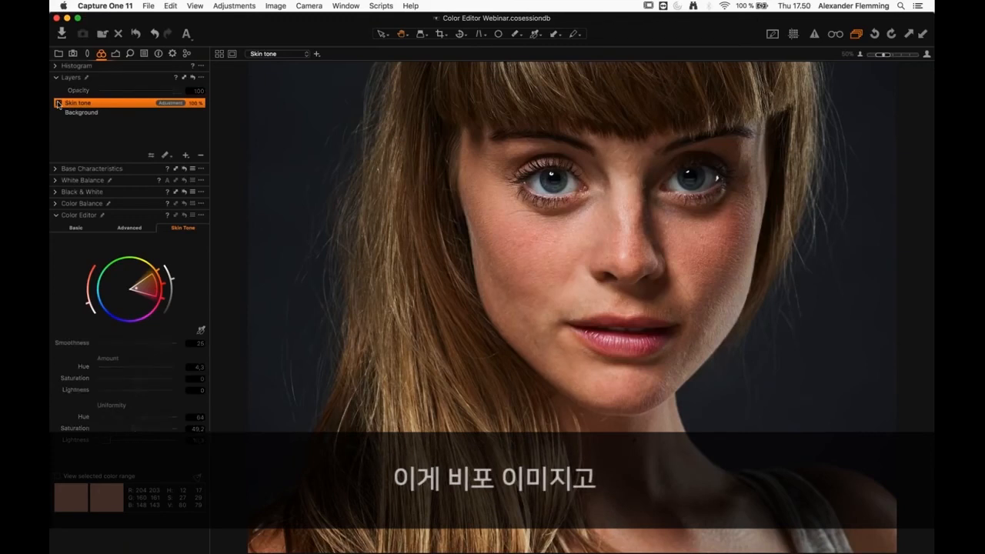
left_click(58, 103)
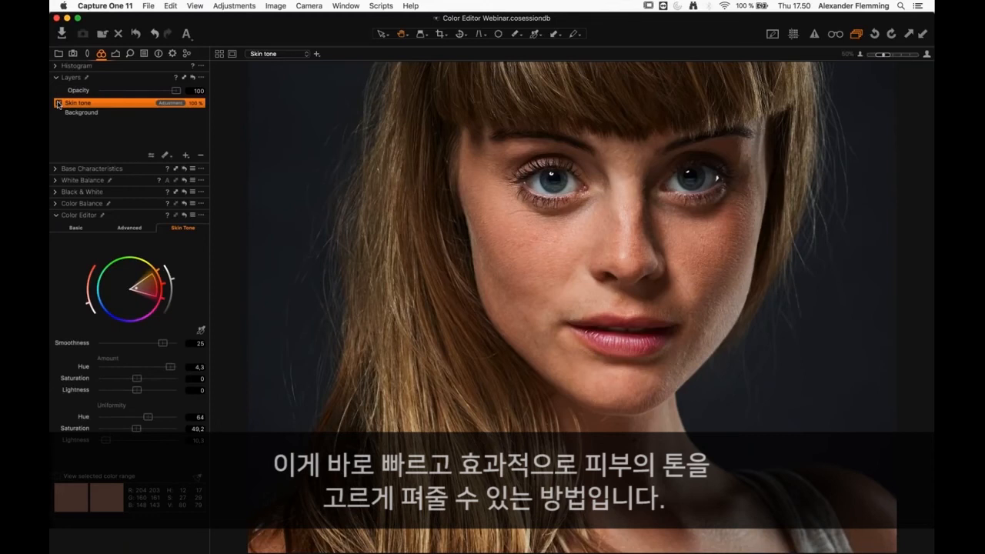
Compare the adjusted and unadjusted portrait variants side by side, examining the full face and neck.
key("super+b")
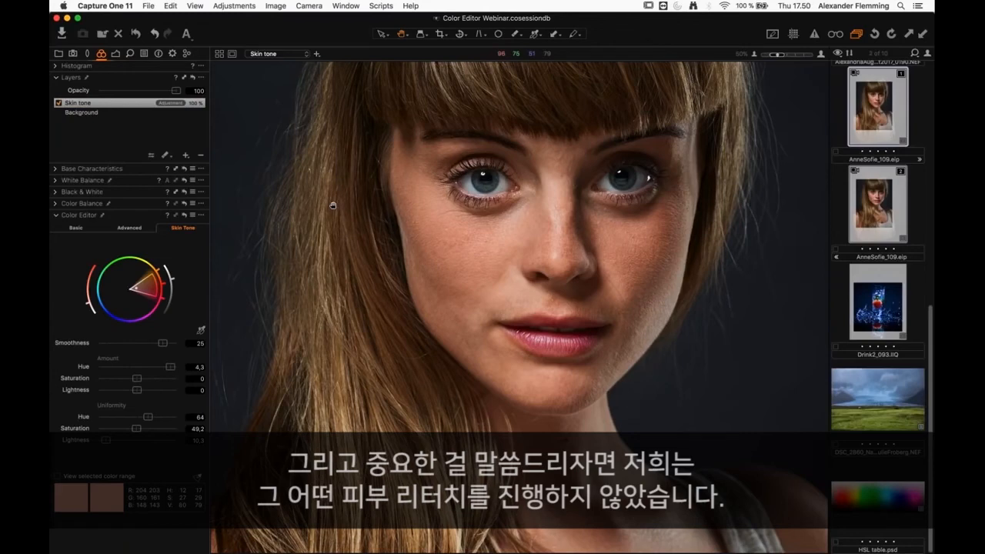
left_click(219, 54)
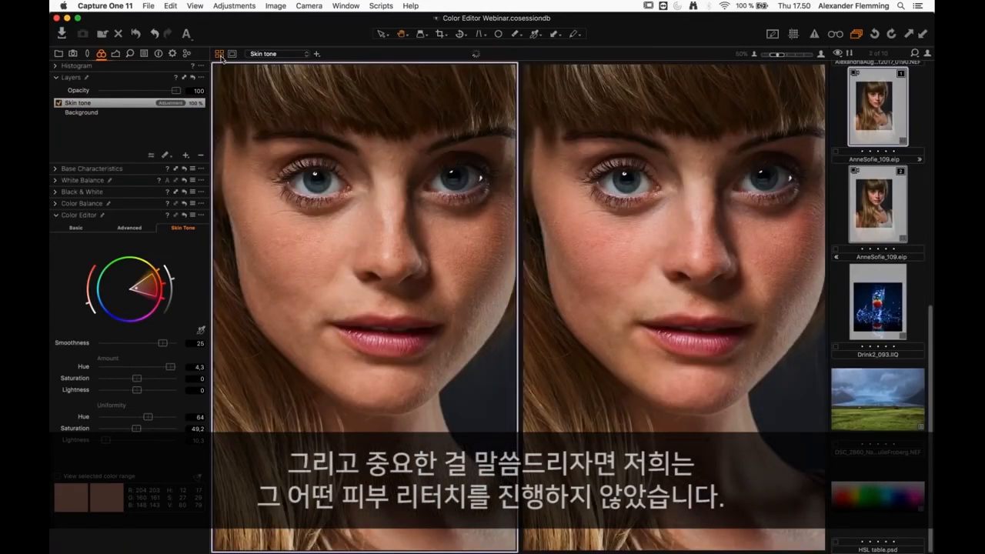
key("super+b")
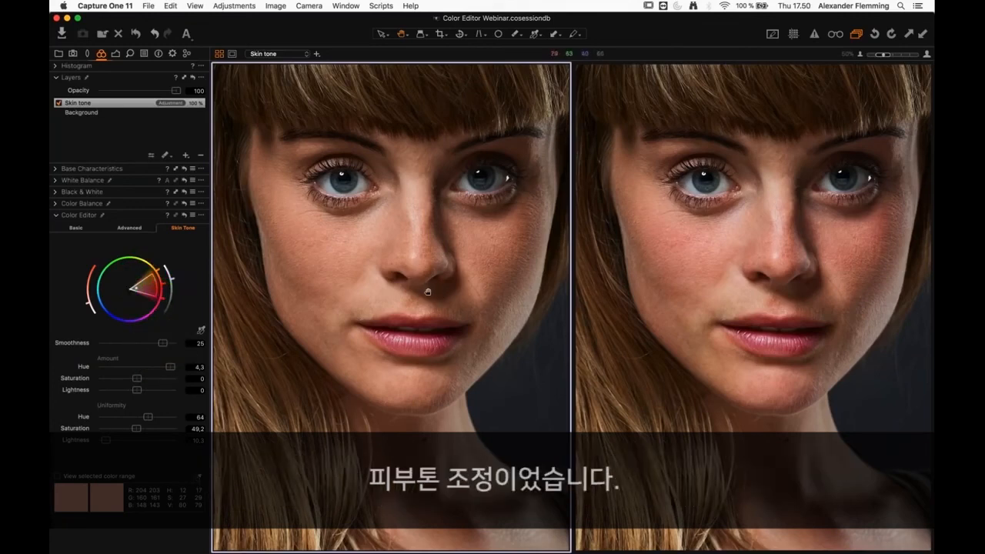
scroll(428, 291, "down", 3)
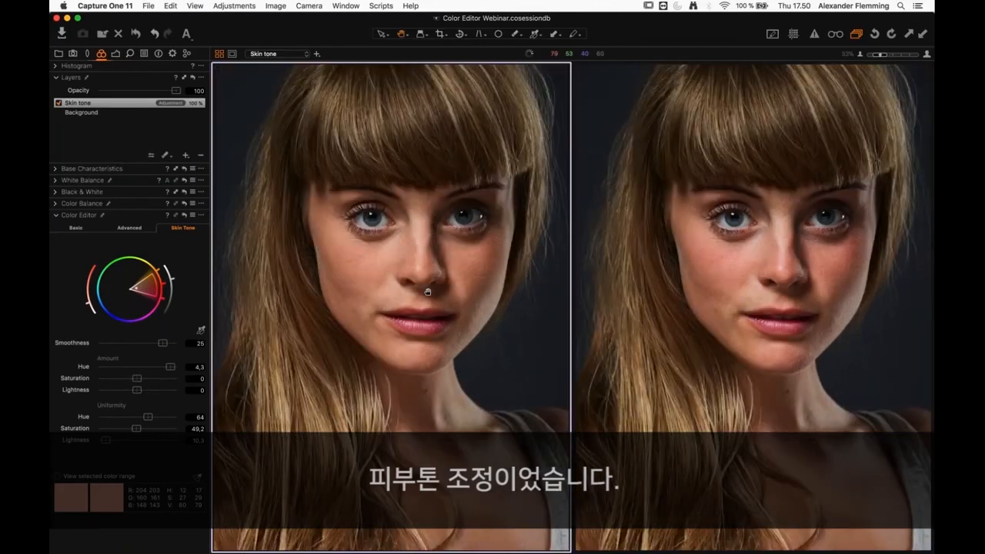
scroll(427, 291, "down", 3)
key("super+b")
scroll(701, 311, "down", 2)
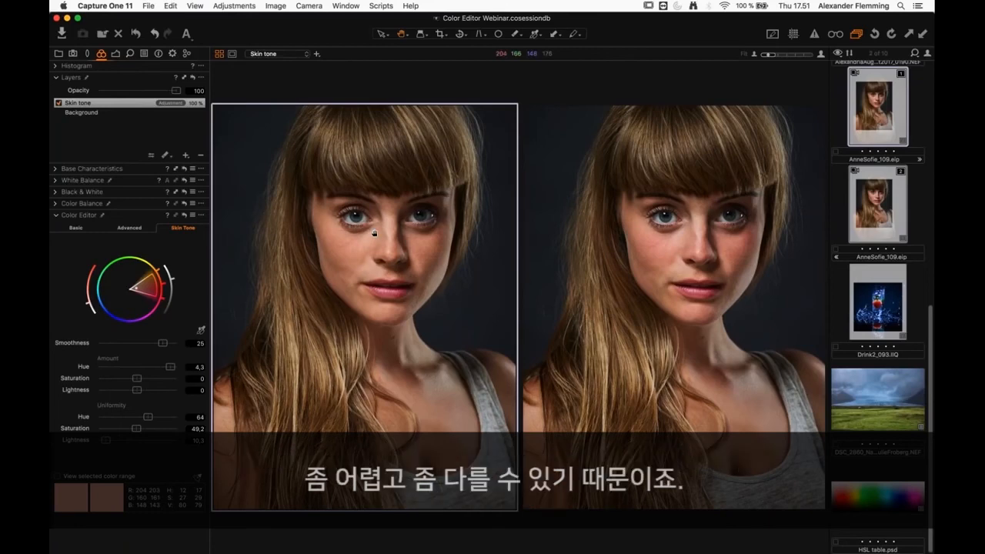
scroll(375, 233, "up", 1)
scroll(375, 234, "up", 1)
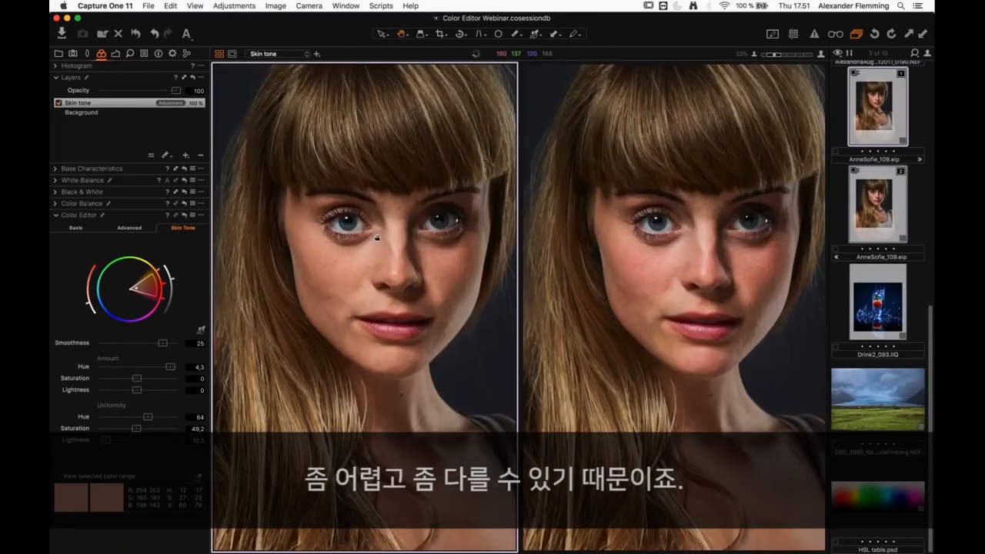
left_click_drag(377, 237, 376, 210)
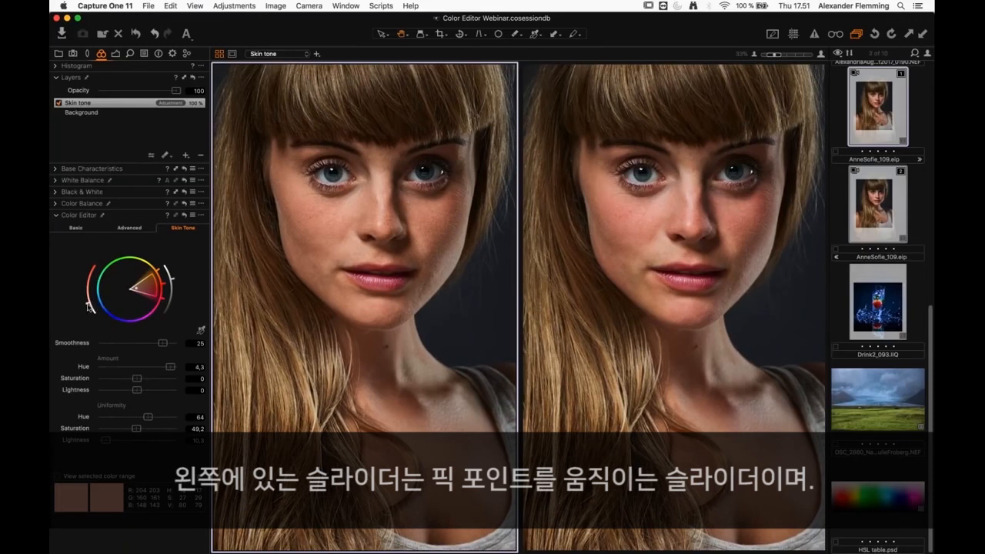
Try widening the skin tone range into green and moving the pick point there, then return both to the orange skin tones.
mouse_move(86, 302)
left_mouse_down()
mouse_move(91, 277)
mouse_move(86, 312)
mouse_move(90, 268)
mouse_move(87, 305)
left_mouse_up()
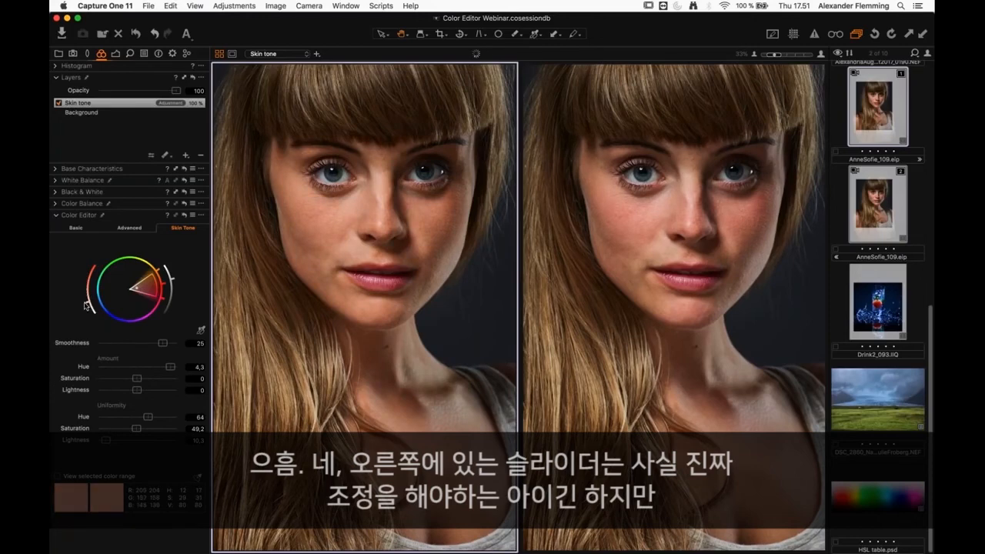
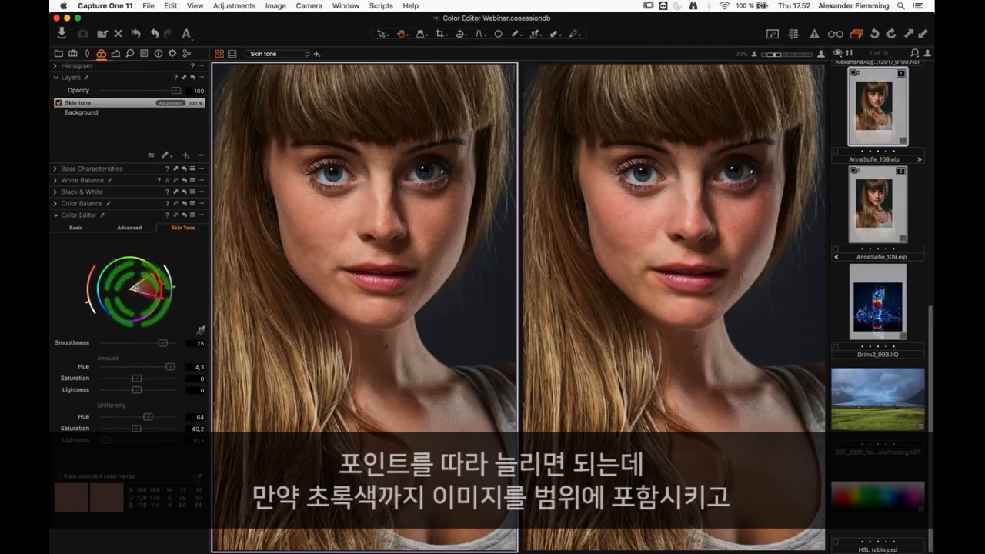
left_click_drag(159, 270, 133, 256)
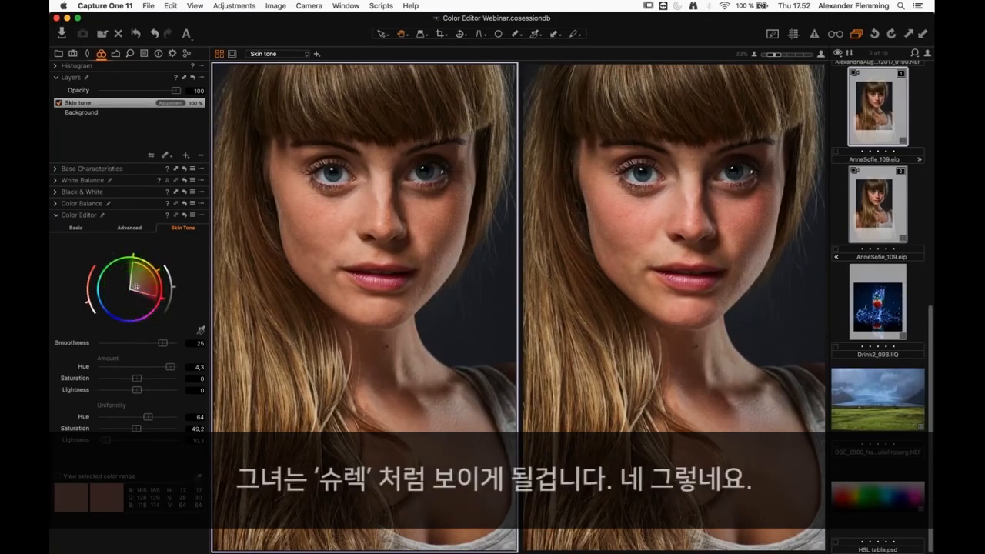
left_click_drag(133, 277, 132, 268)
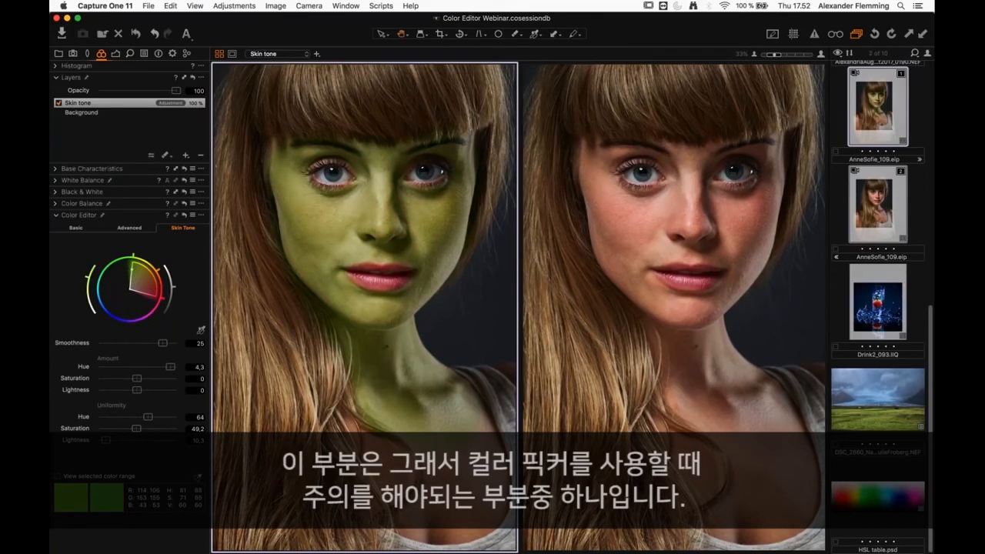
mouse_move(136, 276)
left_mouse_down()
mouse_move(134, 287)
mouse_move(156, 273)
mouse_move(137, 287)
left_mouse_up()
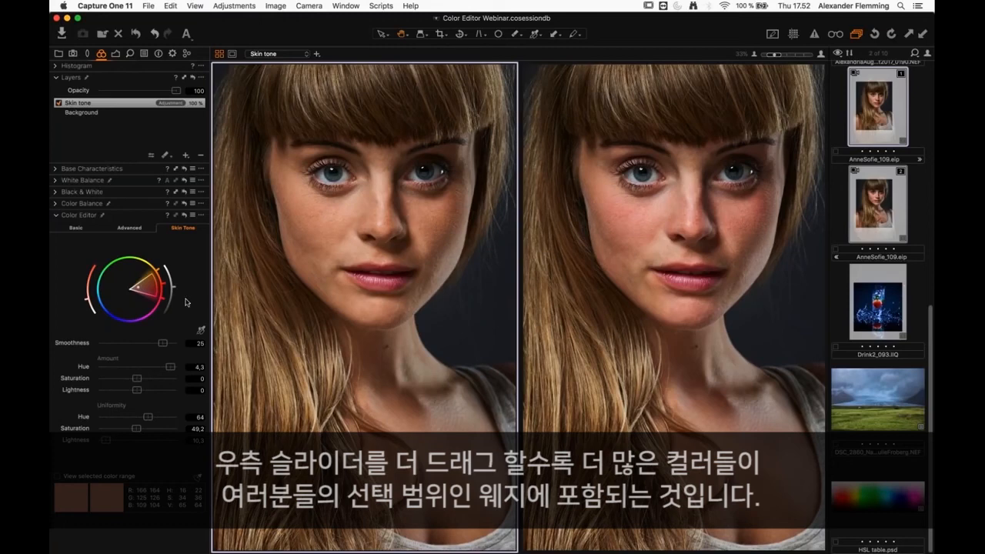
Switch to the HSL table image and widen its green skin tone range through yellow and orange to red.
left_click(855, 497)
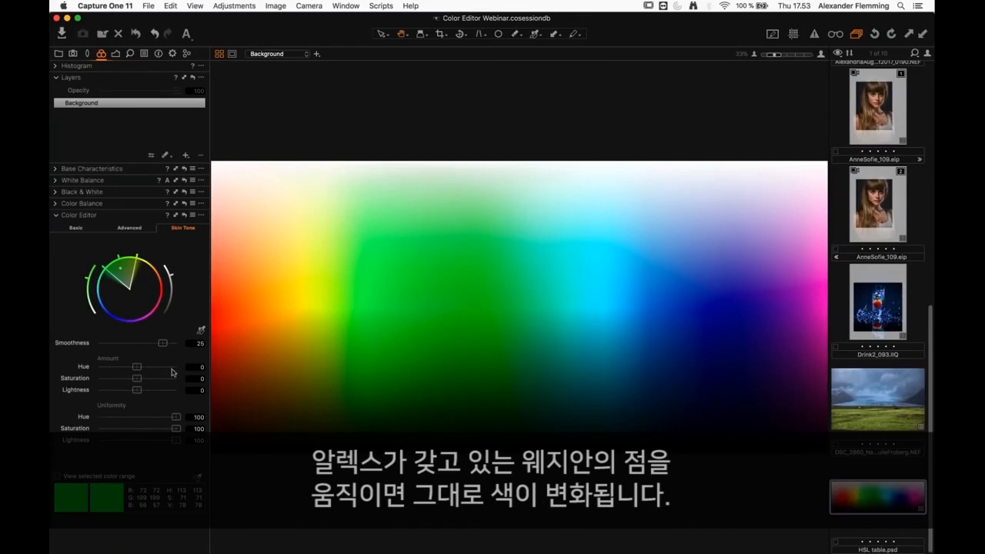
mouse_move(172, 419)
left_mouse_down()
mouse_move(99, 420)
mouse_move(176, 419)
left_mouse_up()
left_click_drag(142, 259, 163, 285)
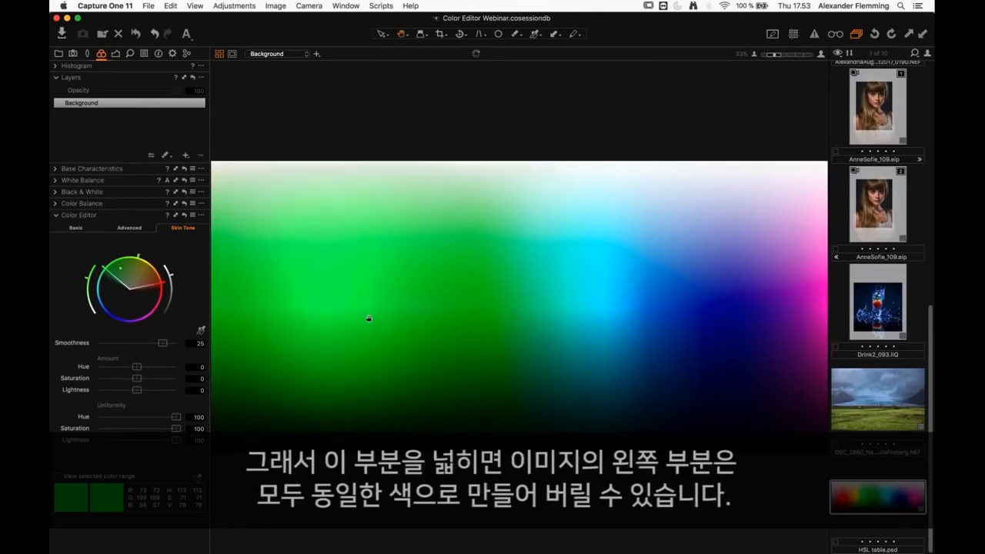
Extend the range around almost the whole color wheel, move the pick point to magenta, and lower the Hue Uniformity to 68.9.
key("super+b")
mouse_move(173, 416)
left_mouse_down()
mouse_move(122, 420)
mouse_move(178, 420)
left_mouse_up()
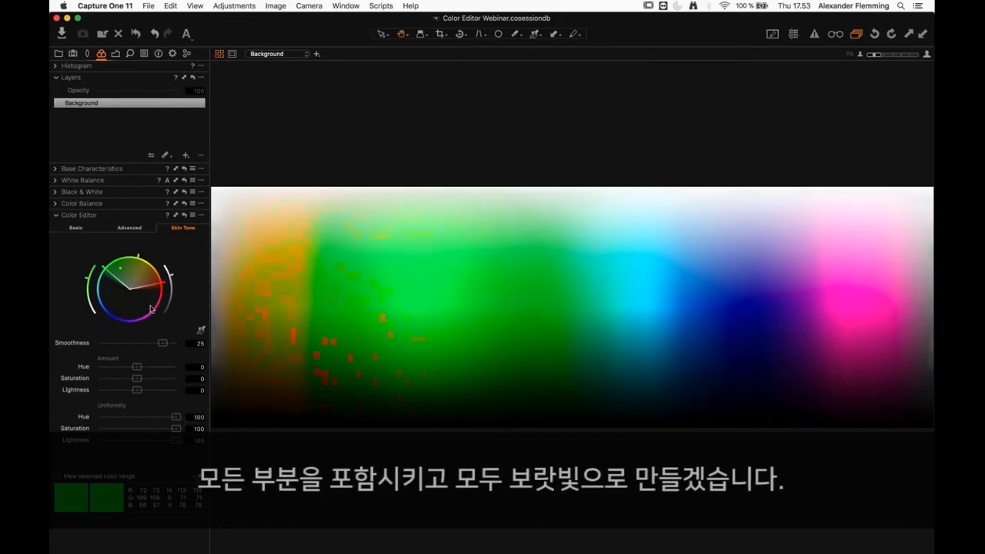
left_click_drag(162, 283, 143, 301)
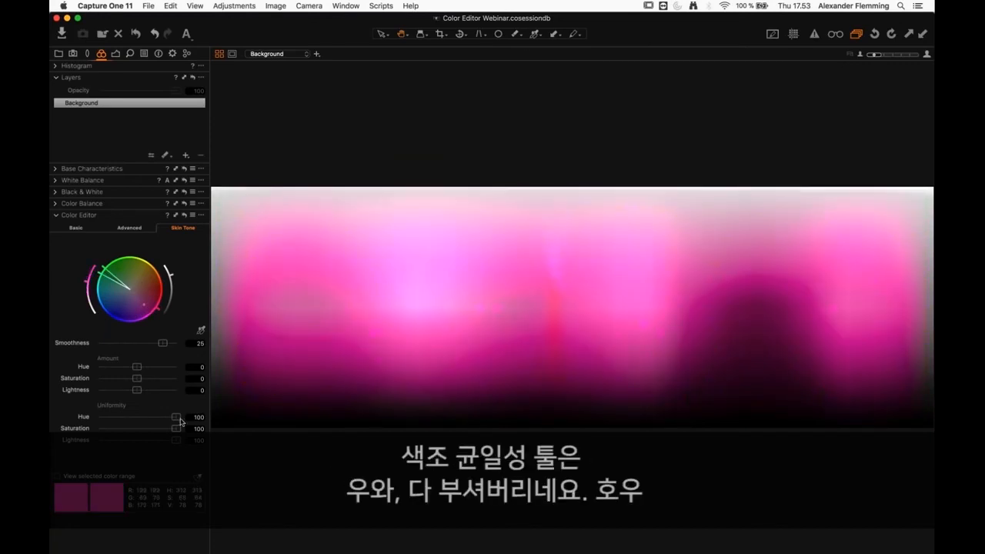
mouse_move(176, 419)
left_mouse_down()
mouse_move(95, 420)
mouse_move(158, 419)
left_mouse_up()
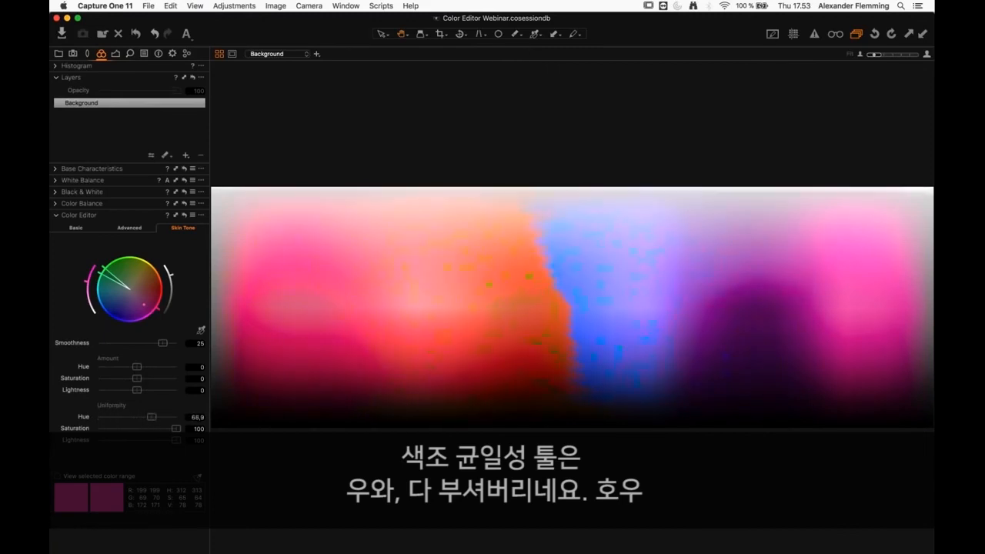
Try a yellow-green pick point with Hue Uniformity at 23.2 and at 100, and reset the Color Editor on the HSL table.
left_click(135, 267)
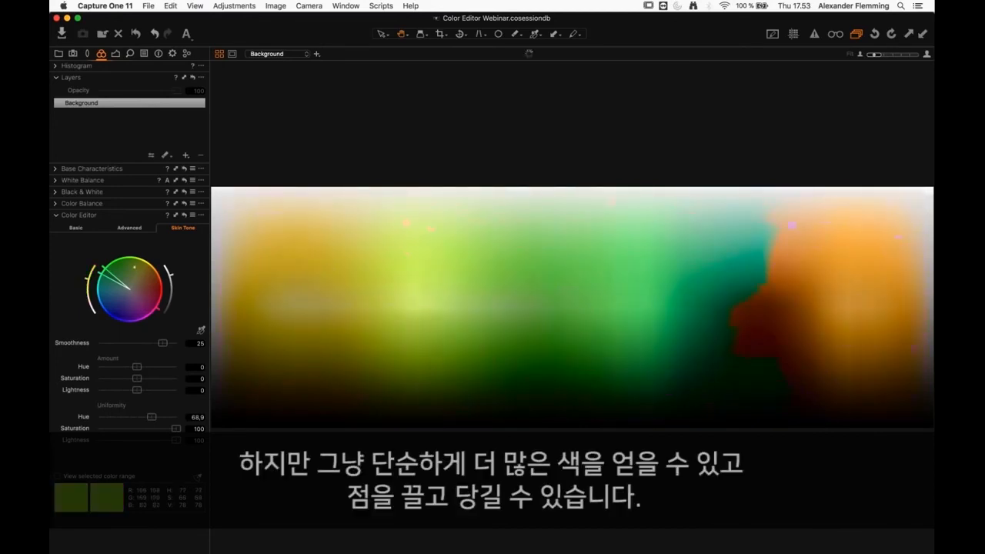
left_click_drag(152, 417, 107, 417)
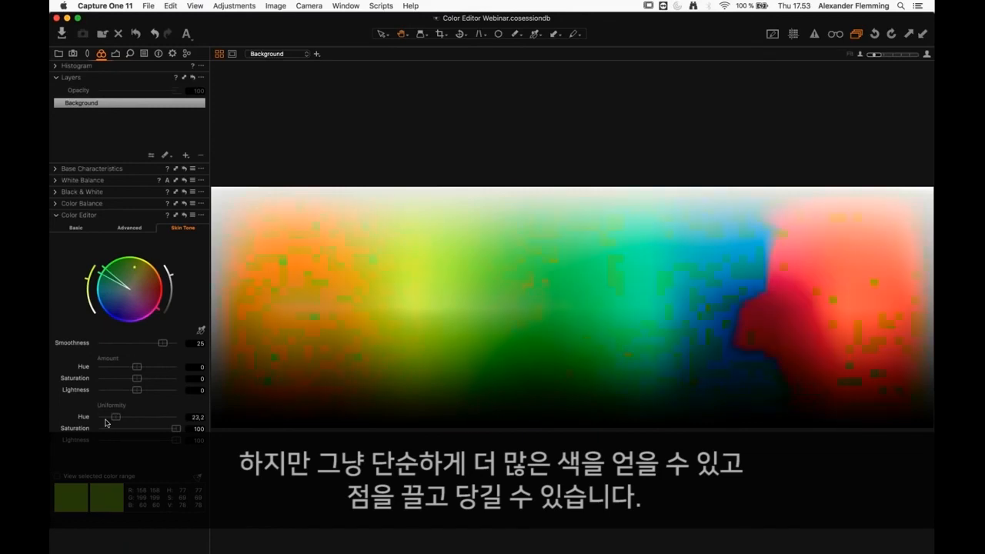
left_click_drag(109, 417, 189, 422)
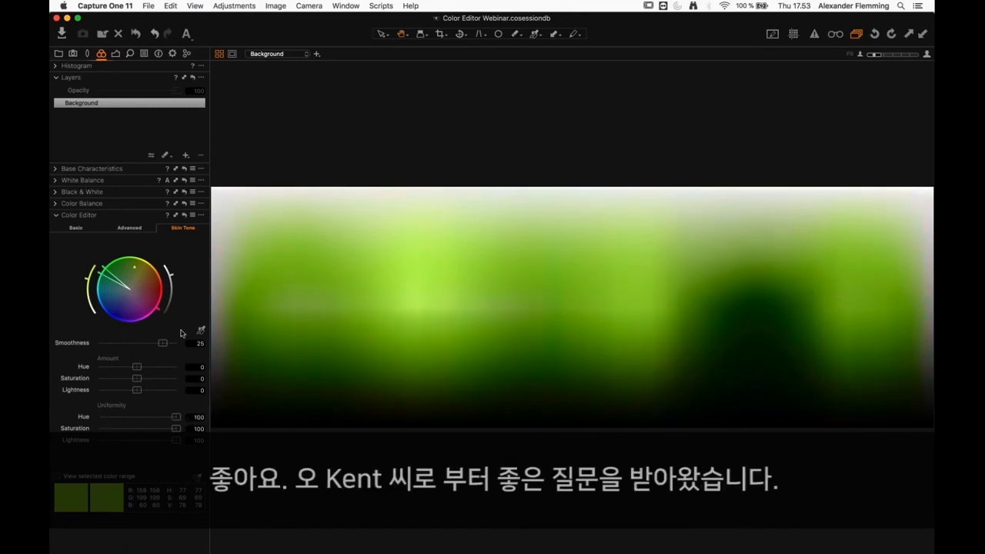
left_click(184, 215)
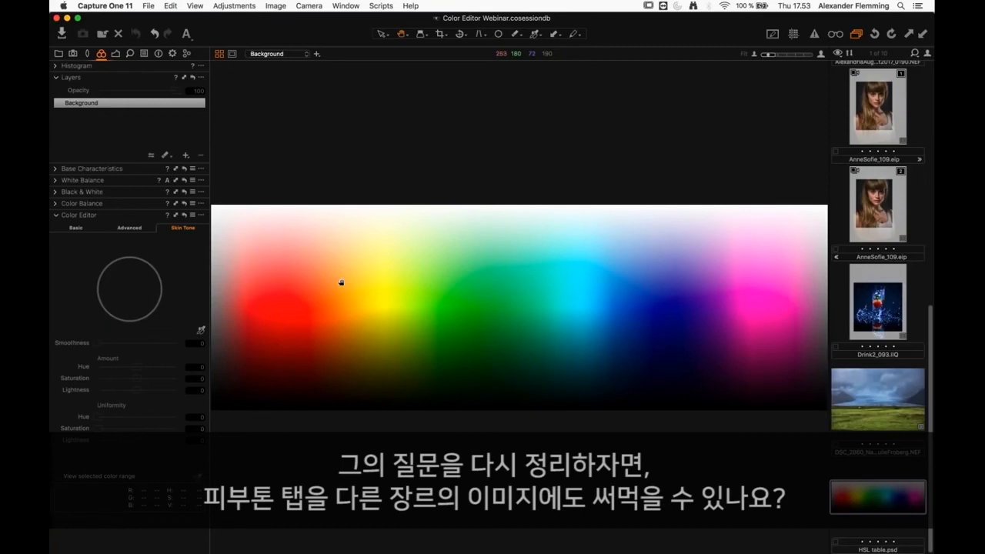
View the landscape image, the unadjusted portrait variant and the adjusted portrait variant as examples for the Skin Tone tool.
left_click(860, 416)
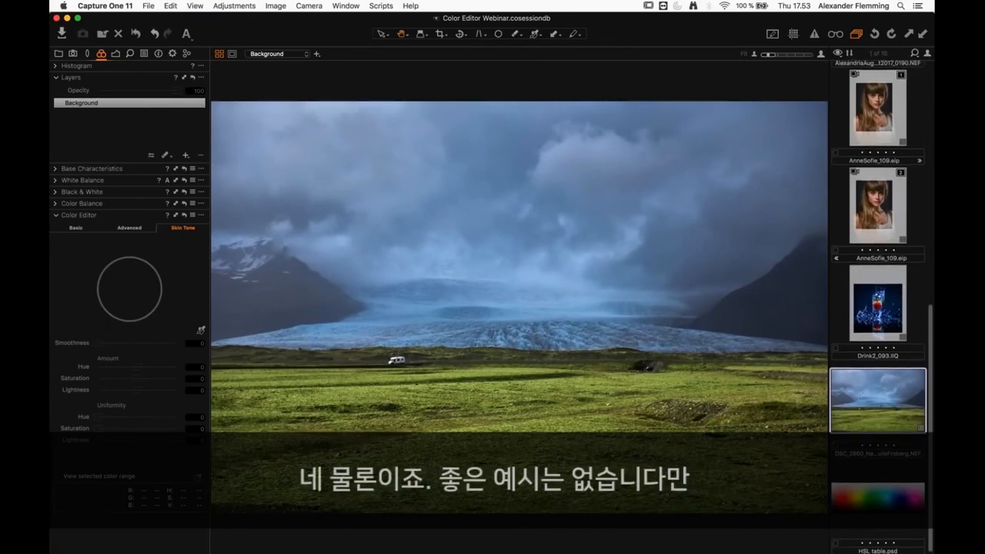
scroll(919, 273, "up", 5)
scroll(933, 283, "up", 4)
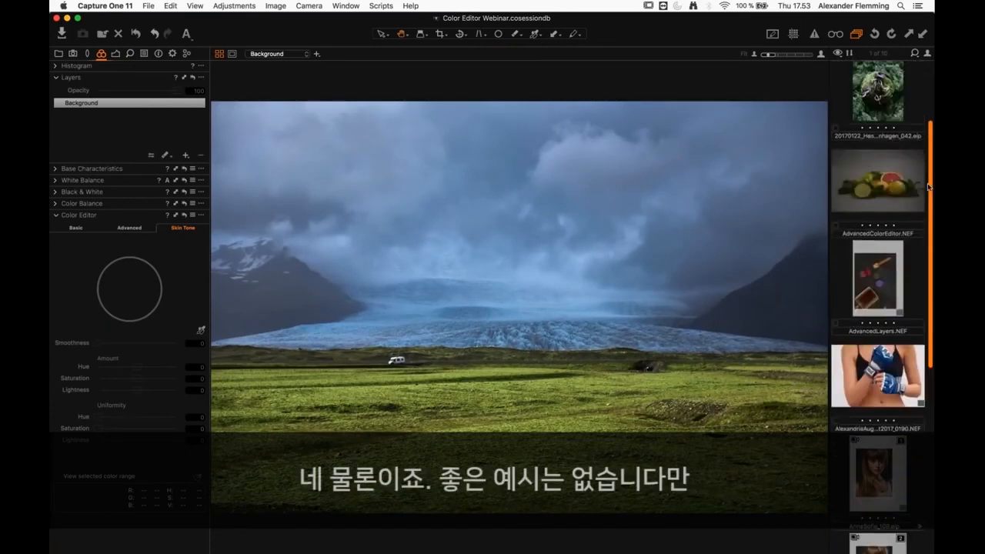
scroll(932, 285, "down", 10)
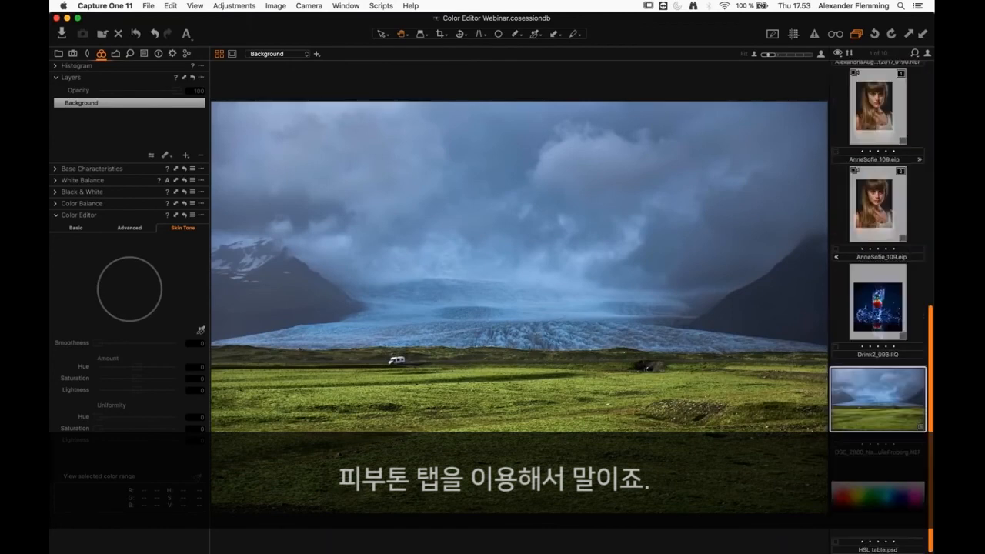
left_click(877, 171)
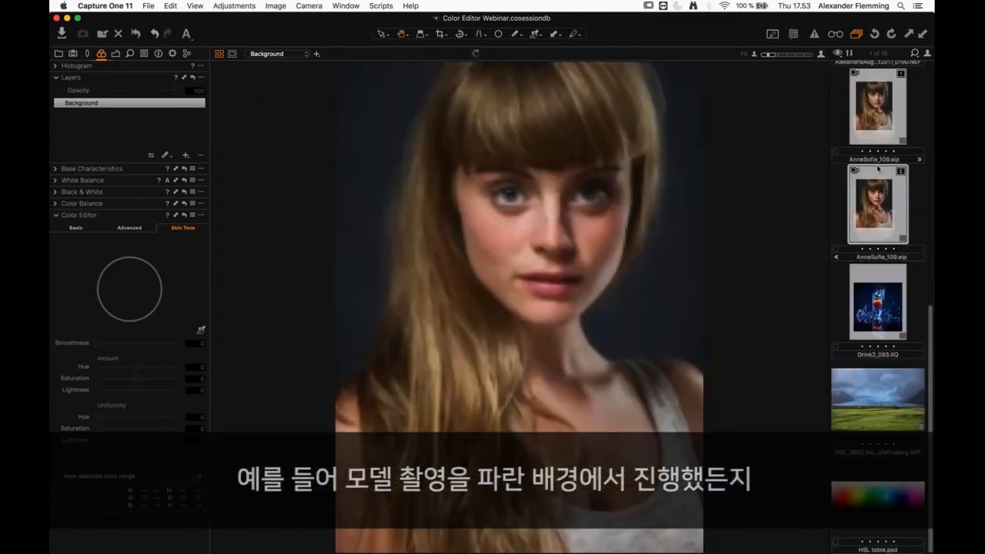
left_click(862, 106)
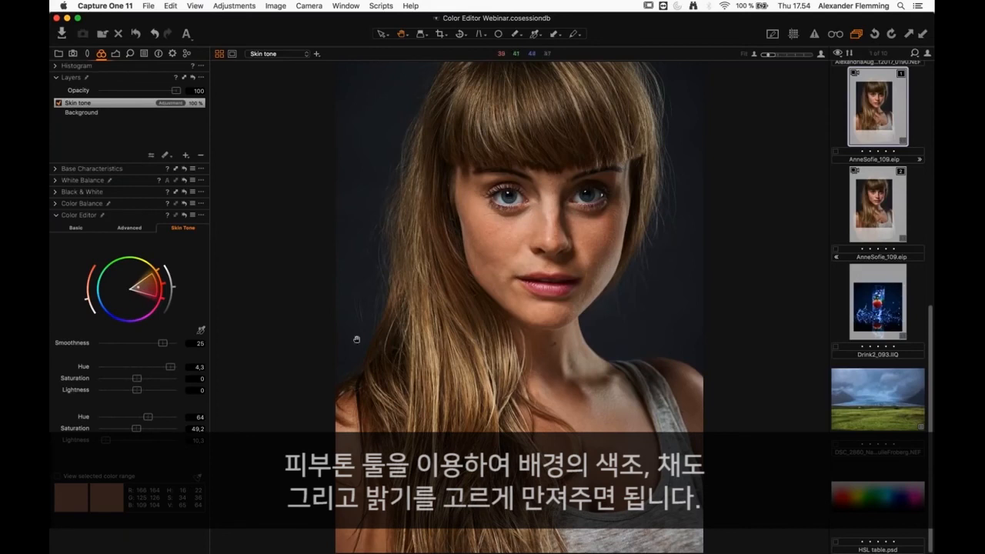
Examine the Hue amount, the uniformity settings and the pick point on the portrait's Skin tone layer.
left_click(82, 420)
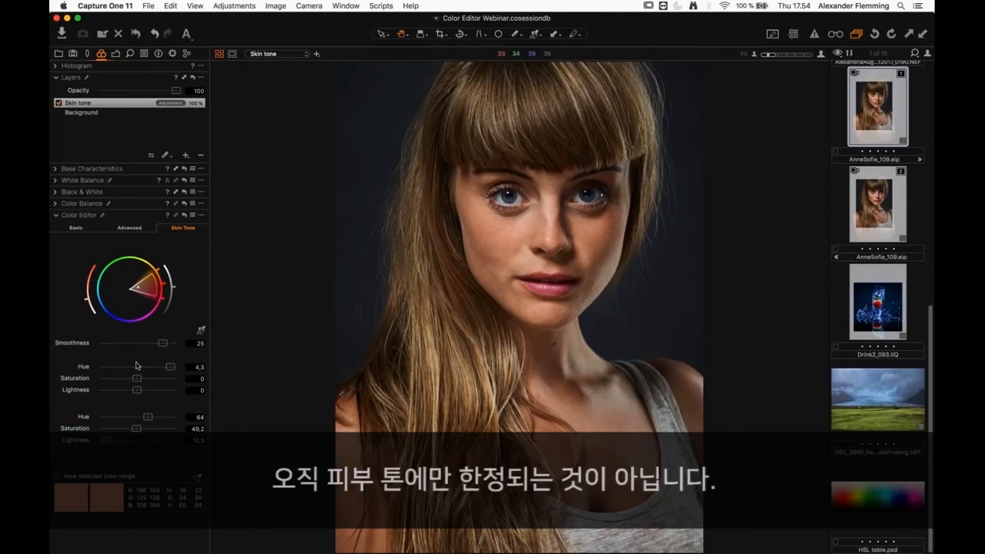
left_click(166, 351)
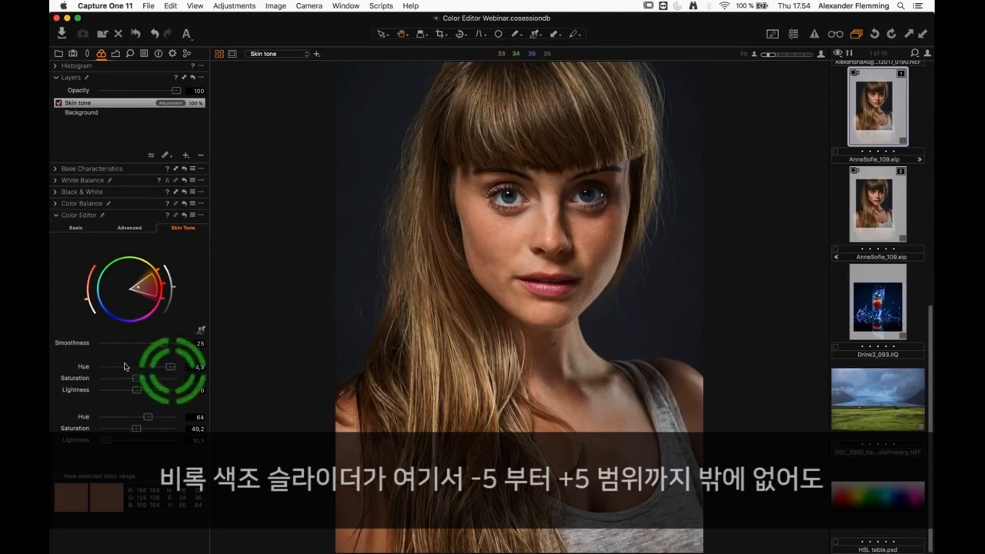
left_click(171, 367)
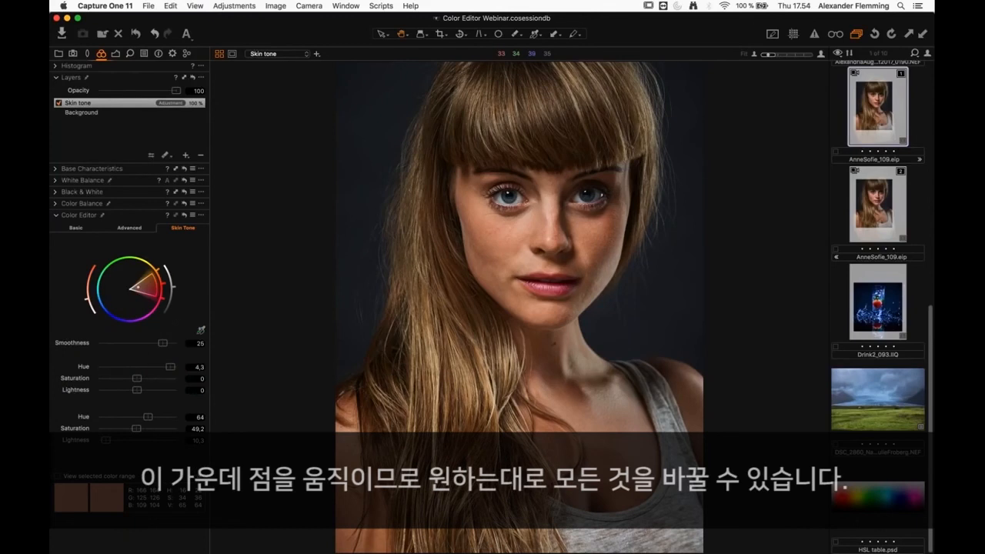
left_click(149, 285)
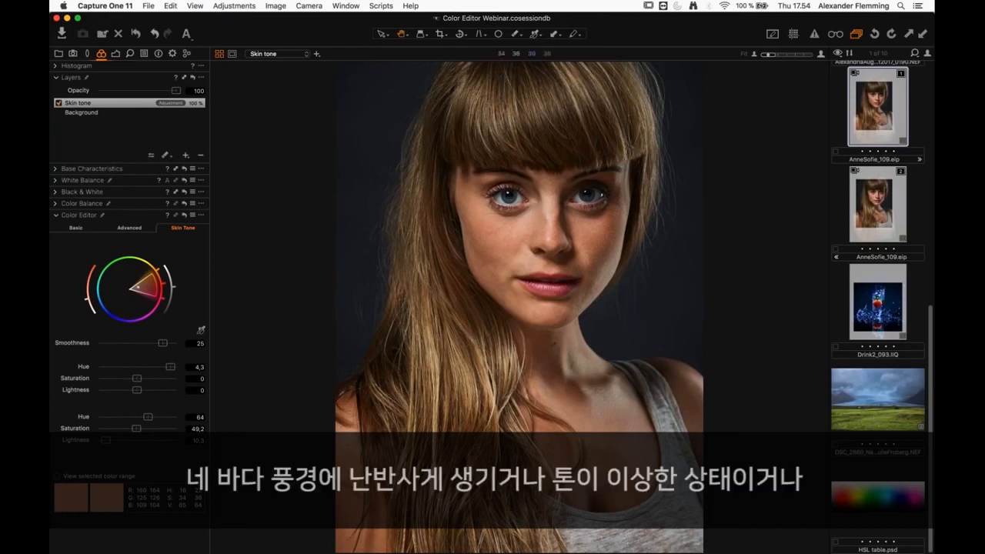
Switch to the HSL table image, hide the image browser and show the Advanced mode of the Color Editor.
left_click(872, 490)
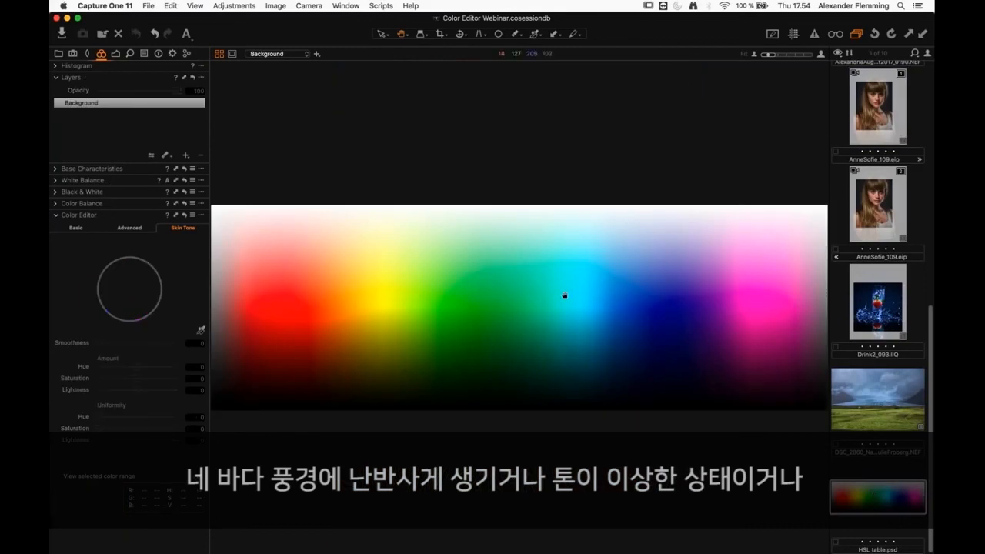
key("super+b")
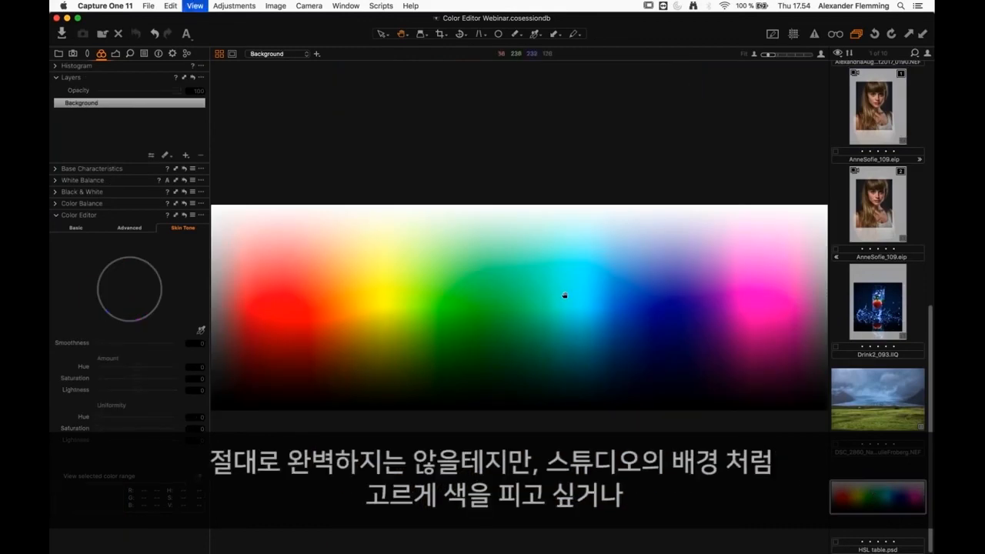
left_click(129, 228)
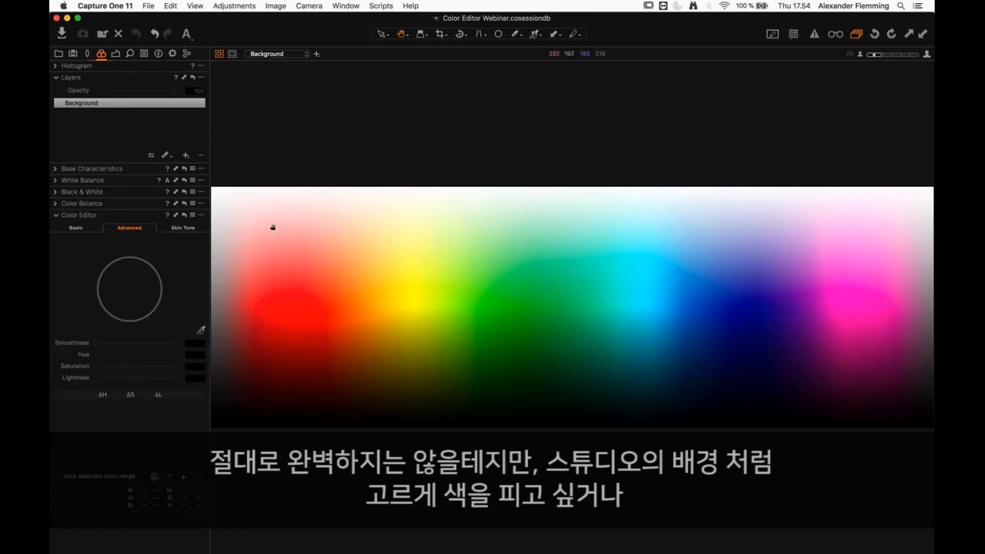
left_click(115, 54)
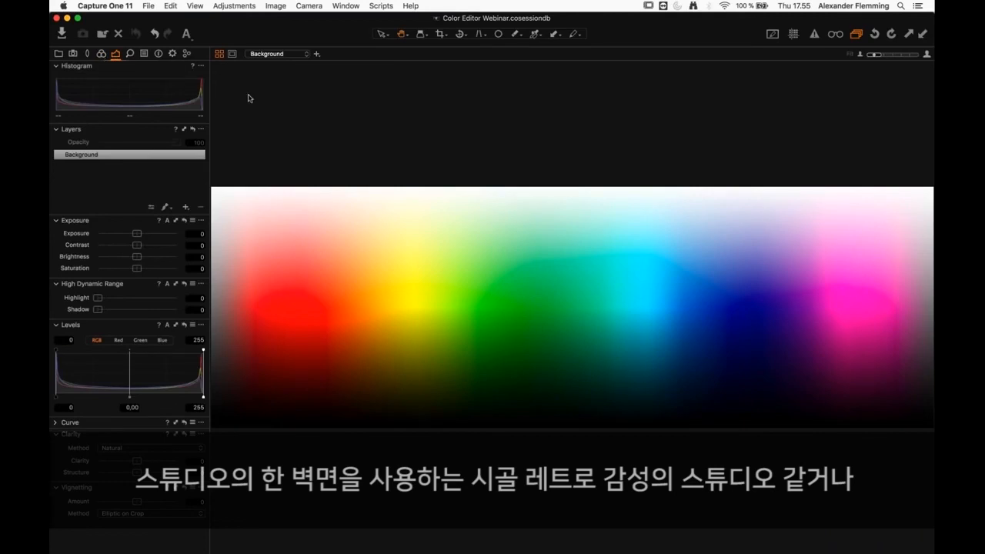
left_click(101, 53)
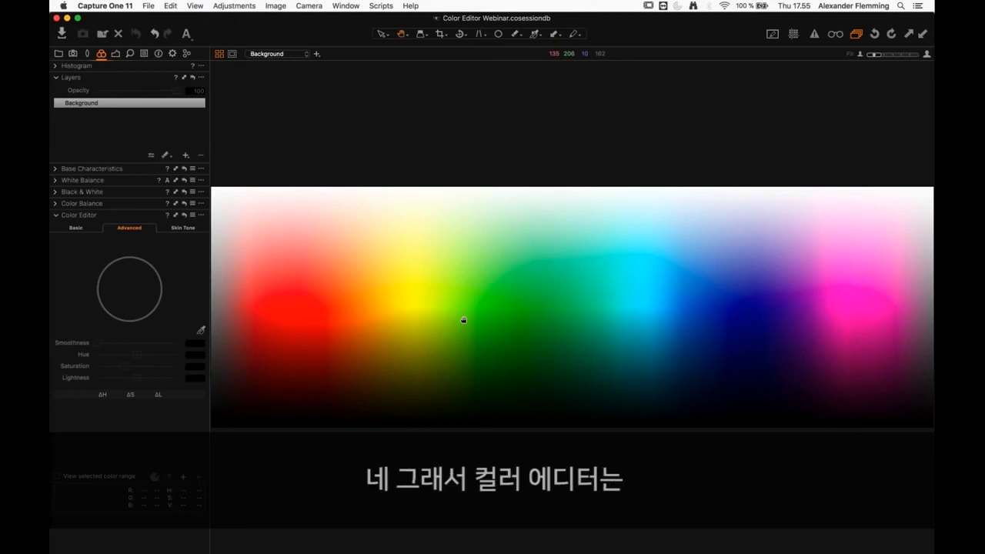
left_click(117, 217)
left_click(116, 217)
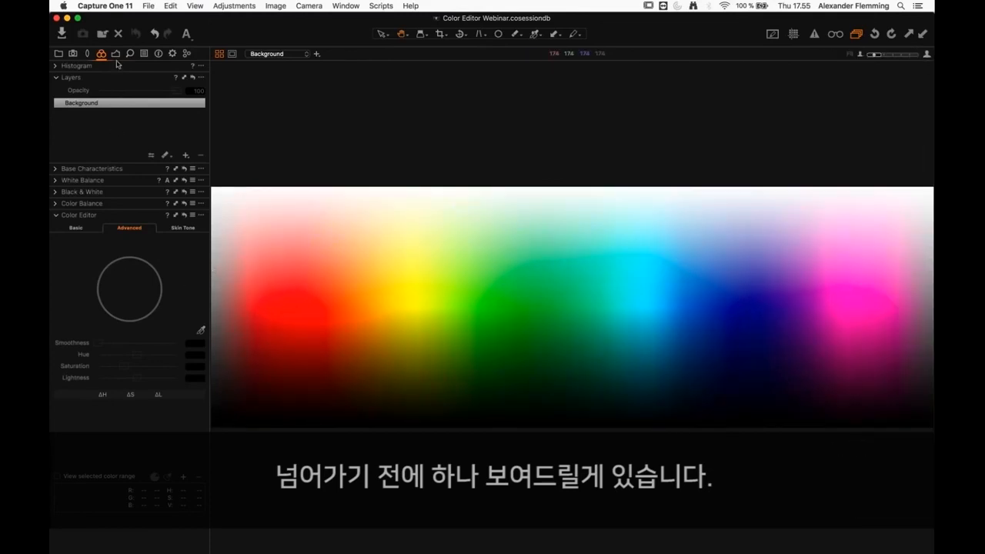
Raise the Exposure tool's saturation to 91 on the HSL table's red-to-green area, and reset it to 0.
left_click(115, 54)
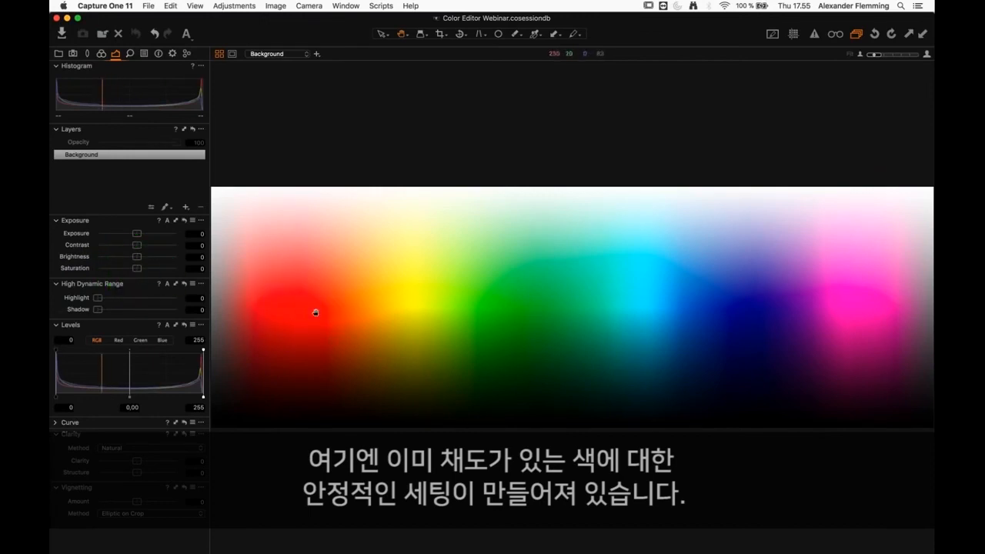
scroll(297, 309, "up", 2)
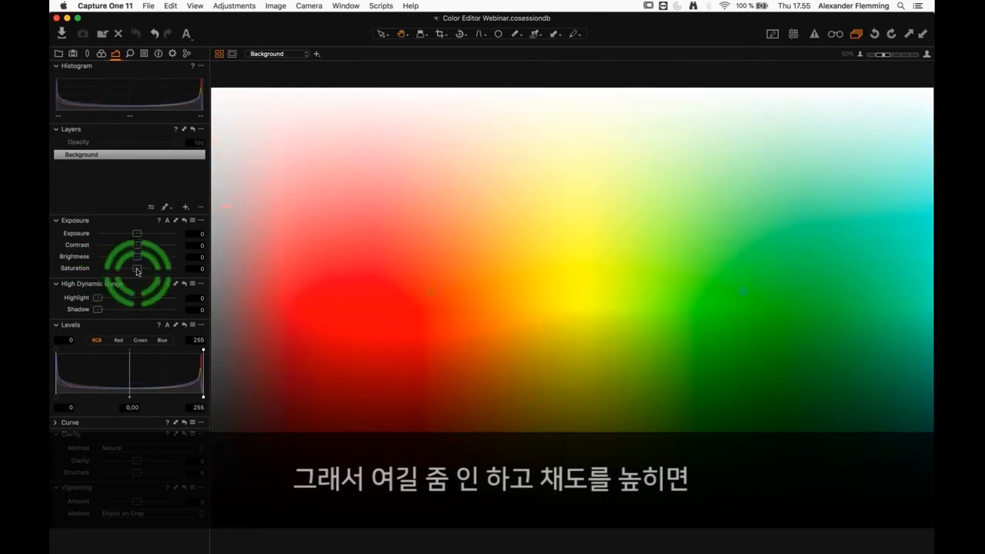
left_click_drag(142, 271, 171, 272)
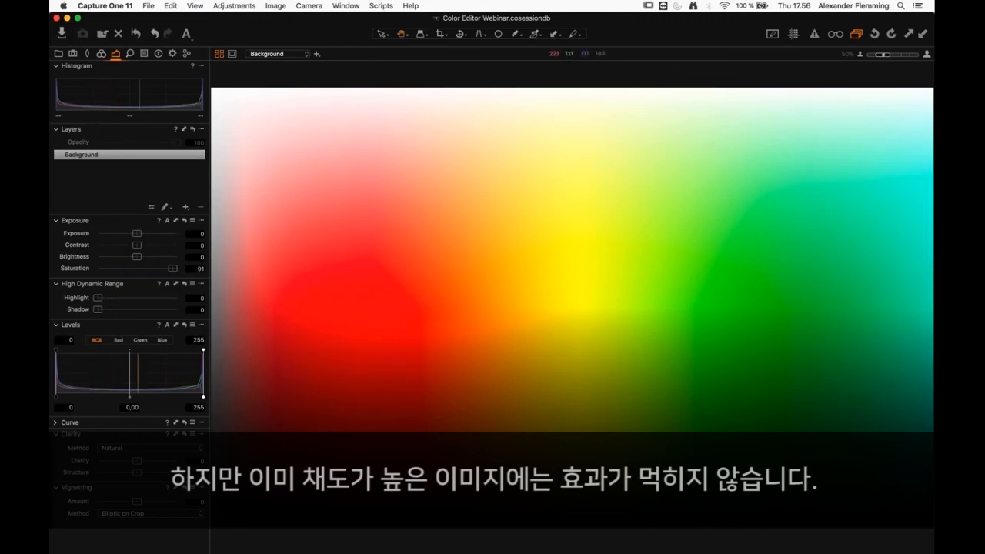
double_click(173, 268)
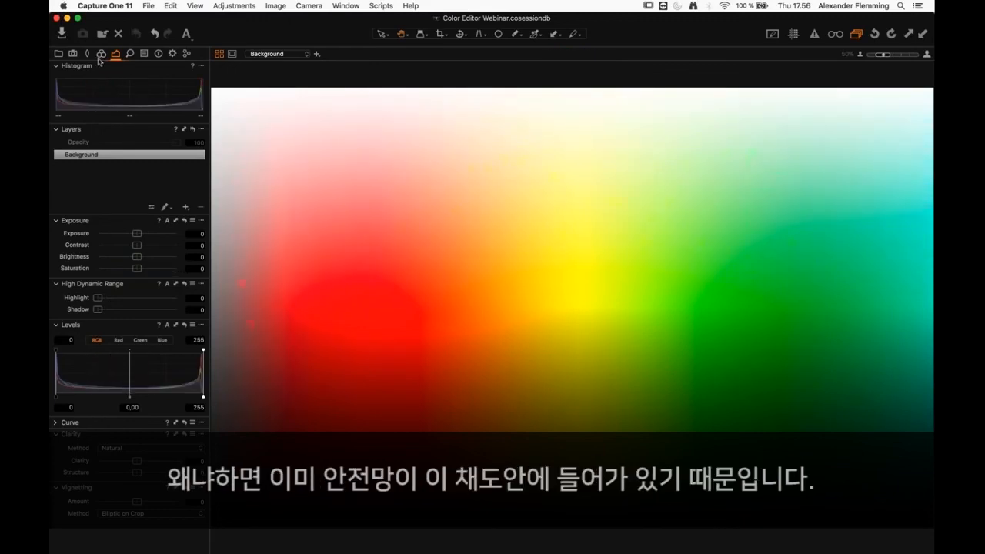
Add a new color selection in the Advanced Color Editor that covers the full color spectrum.
left_click(83, 270)
left_click(101, 54)
left_click(115, 55)
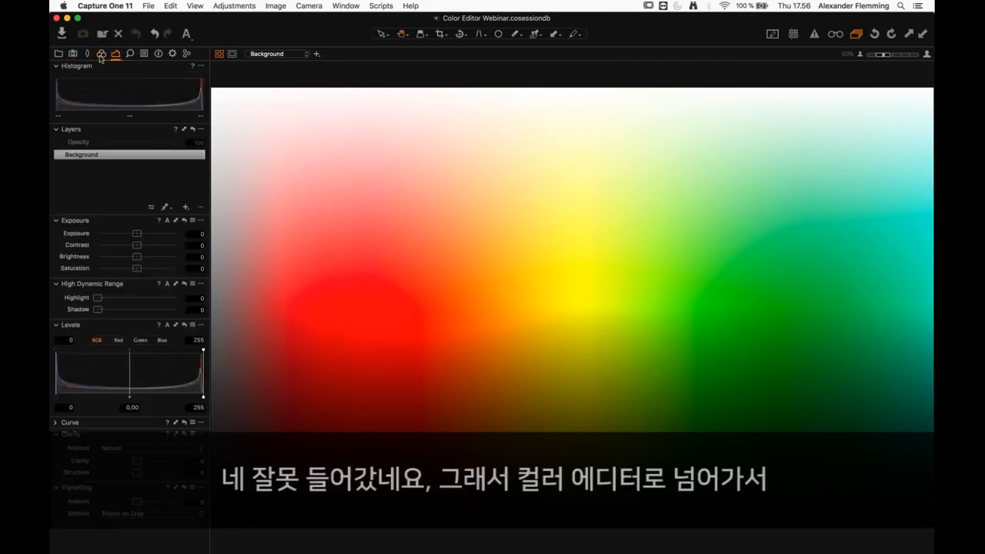
left_click(101, 56)
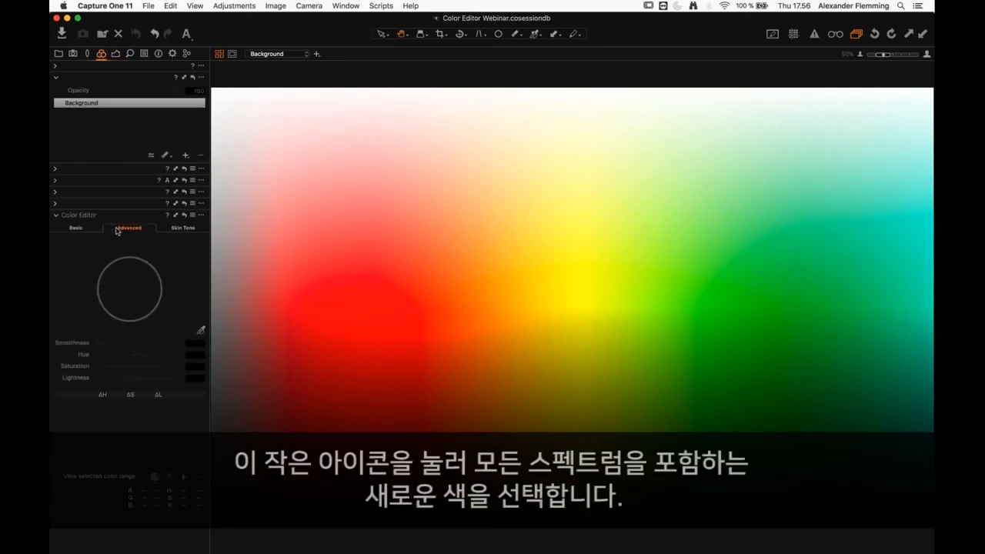
left_click(183, 478)
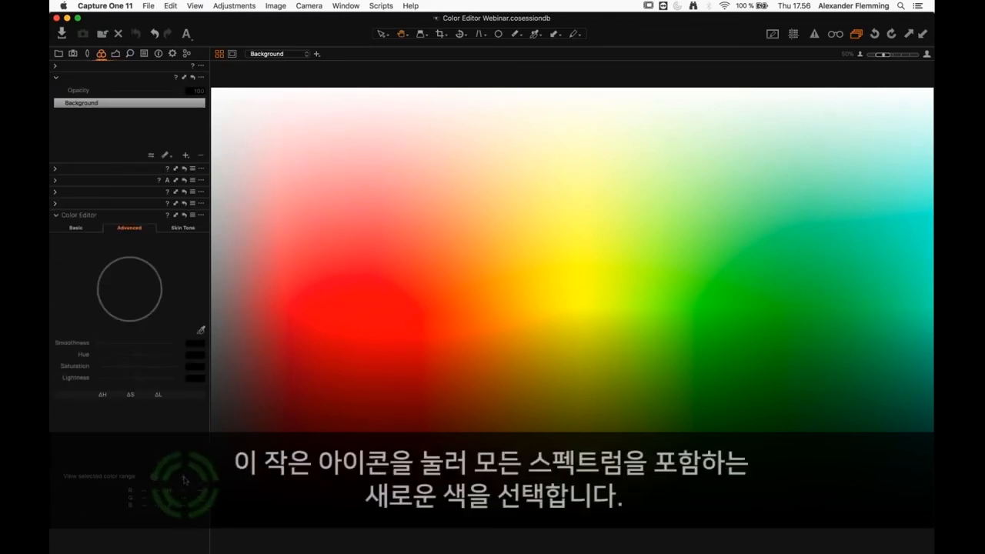
left_click(96, 273)
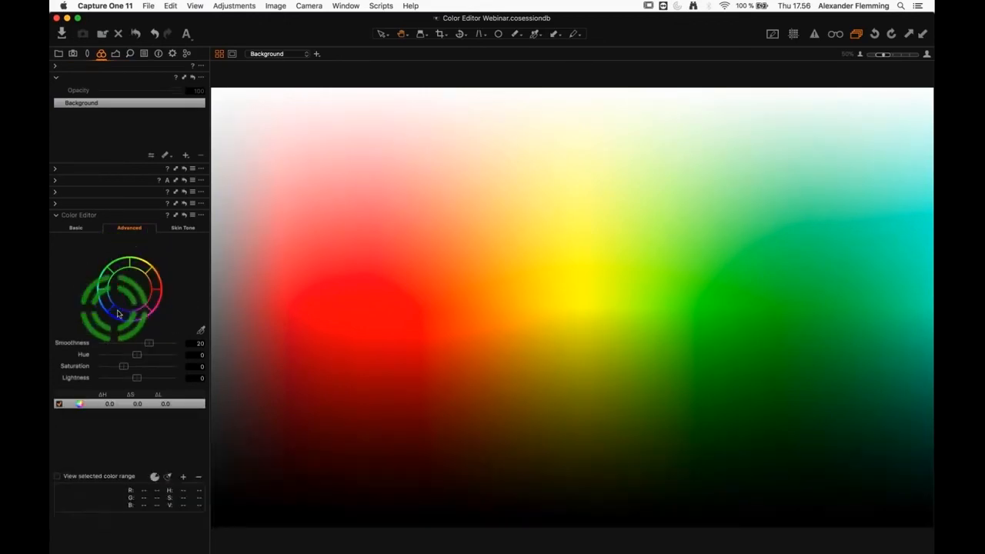
Raise the full-spectrum selection's saturation to 128.3, inspect the red area, and delete the selection.
left_click_drag(123, 368, 149, 369)
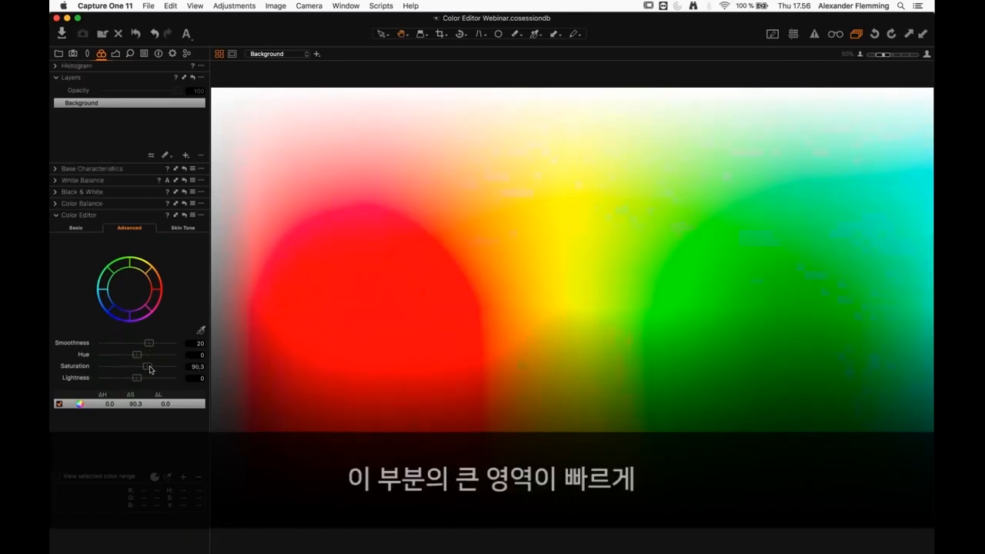
left_click_drag(149, 369, 158, 367)
left_click_drag(337, 303, 370, 307)
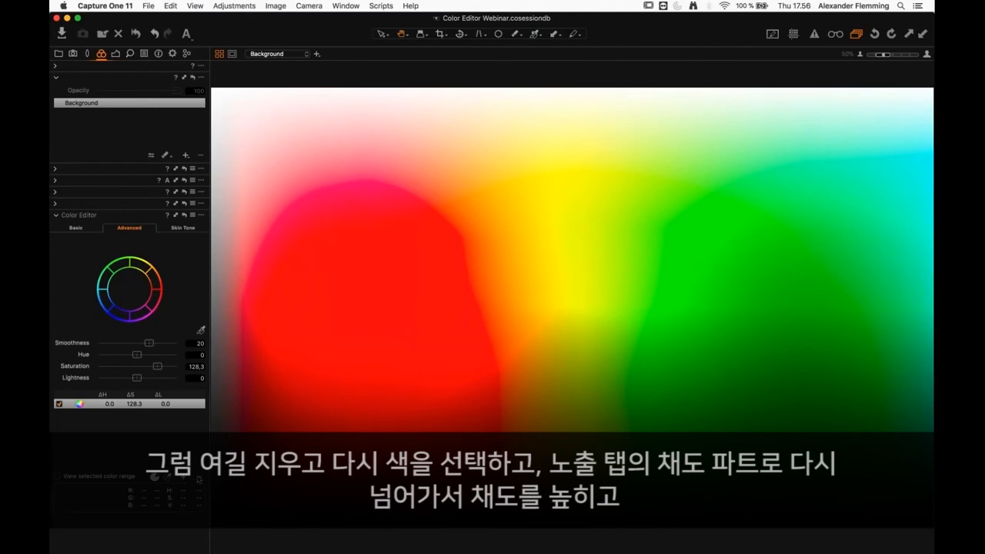
key("super+r")
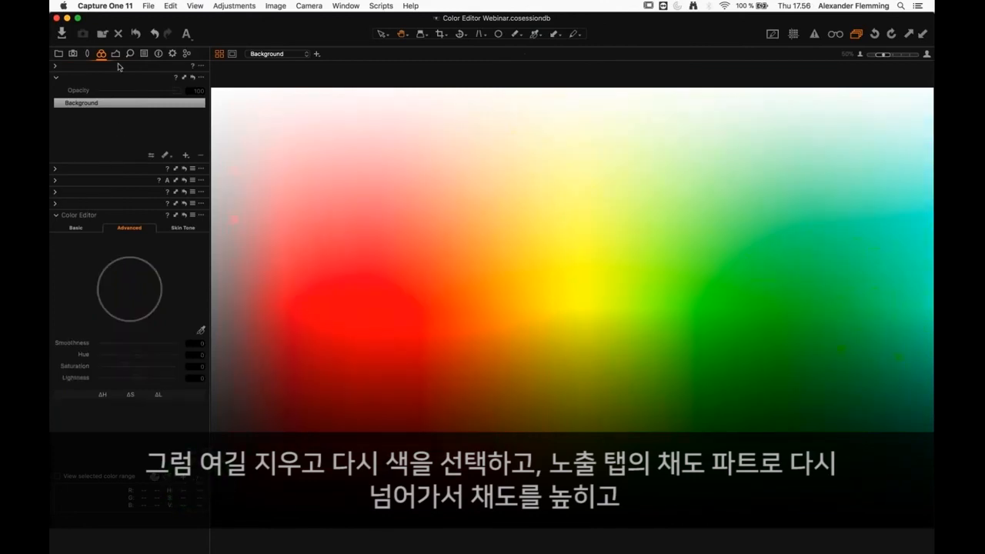
Raise the Exposure tool's saturation to 84 and inspect the reds to compare with the Color Editor's effect.
left_click(115, 53)
left_click_drag(110, 273, 166, 269)
left_click(361, 316)
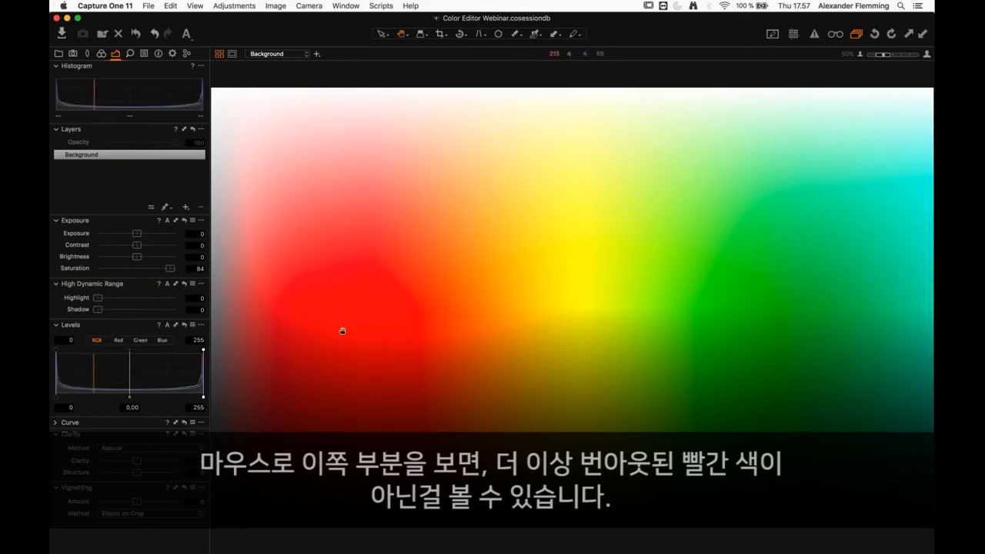
left_click(133, 271)
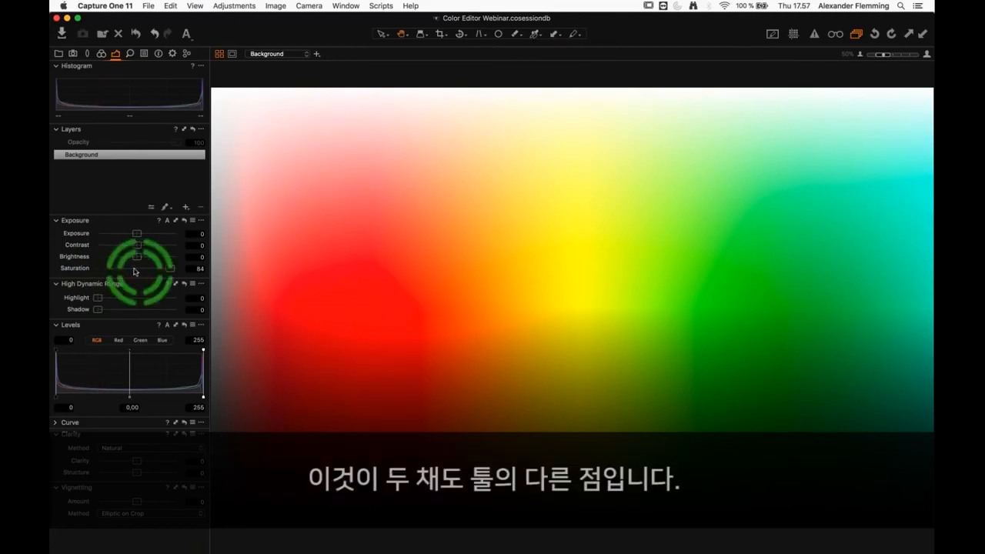
Fit the whole HSL table in view, show the image browser and reset the Exposure saturation to 0.
left_click(293, 275)
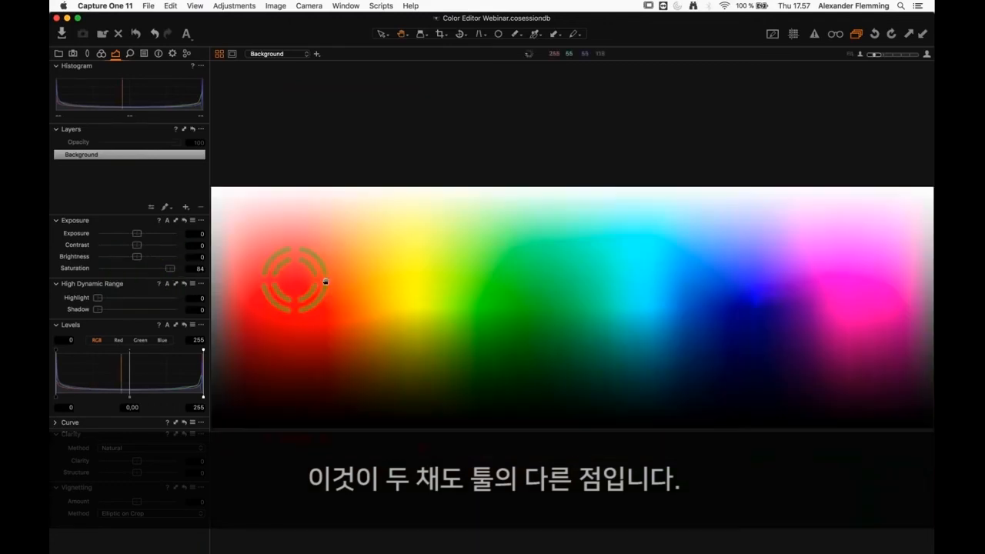
key("super+b")
double_click(171, 269)
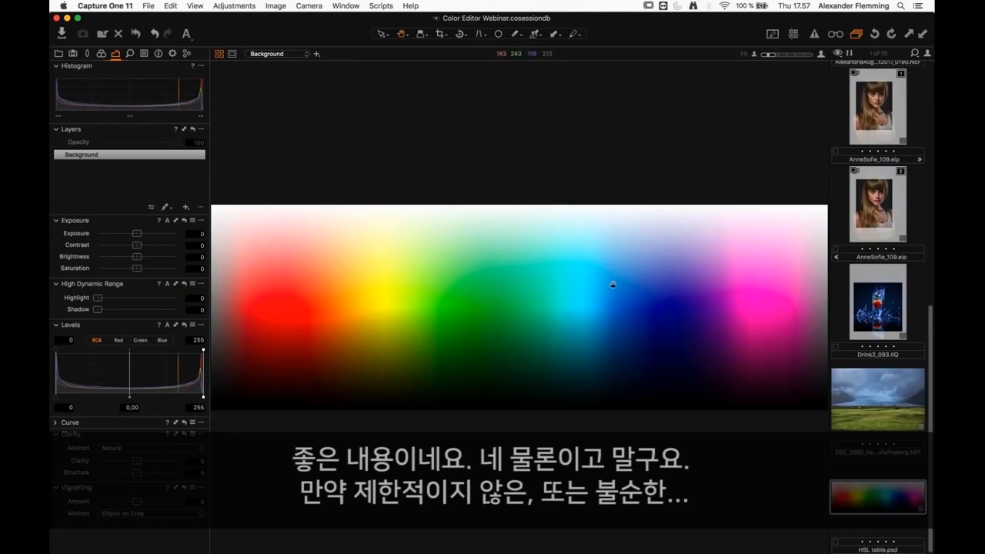
Open the boxing-glove photo from the image browser, then hide the browser and show it again.
scroll(877, 284, "up", 1)
scroll(877, 284, "up", 5)
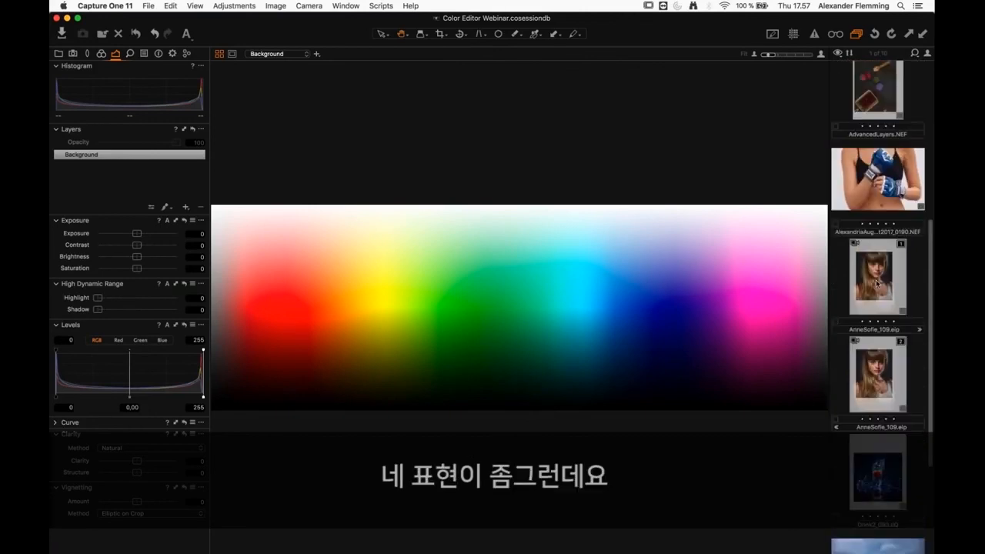
left_click(837, 209)
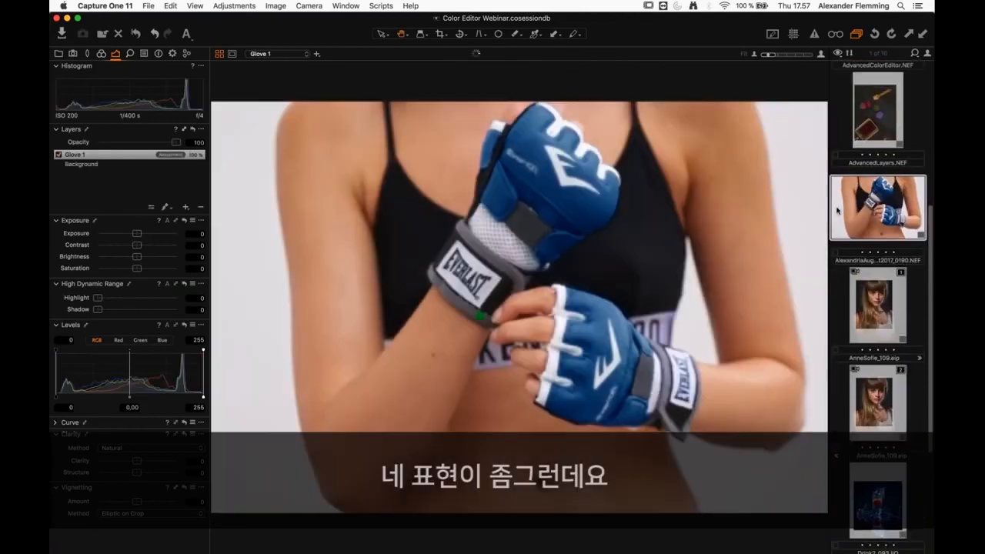
key("super+shift+b")
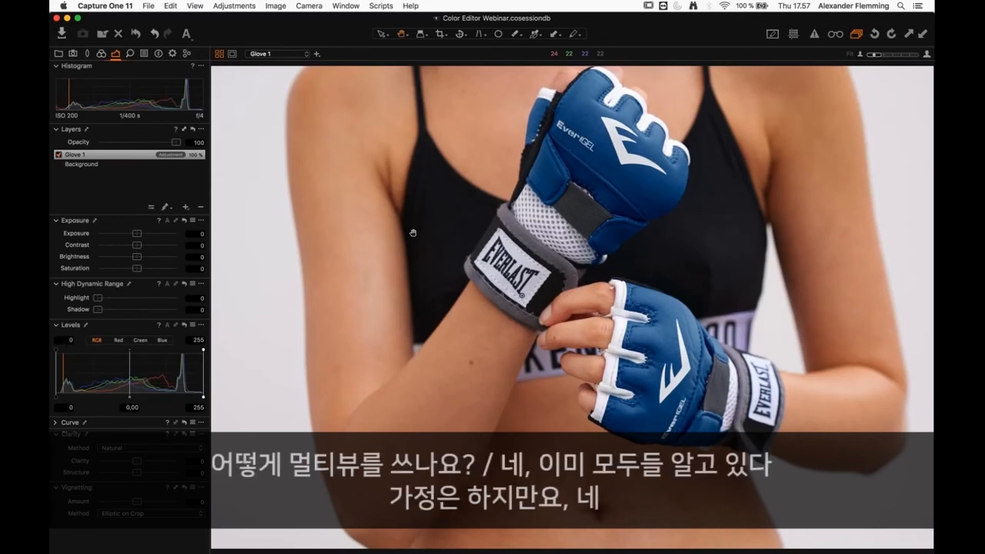
key("super+alt+b")
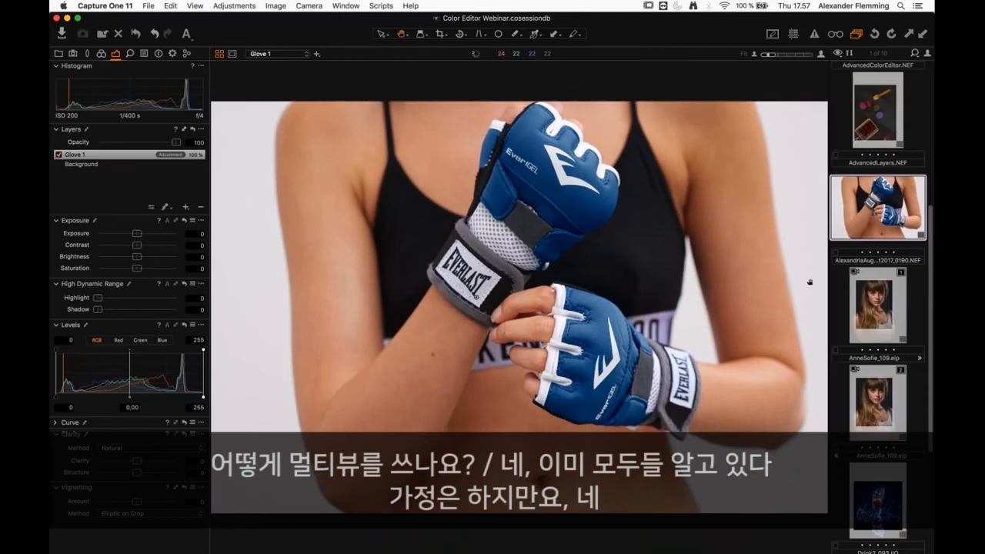
Select both variants of the long-haired woman's portrait for side-by-side comparison, switching the multi view off and back on.
left_click(875, 307)
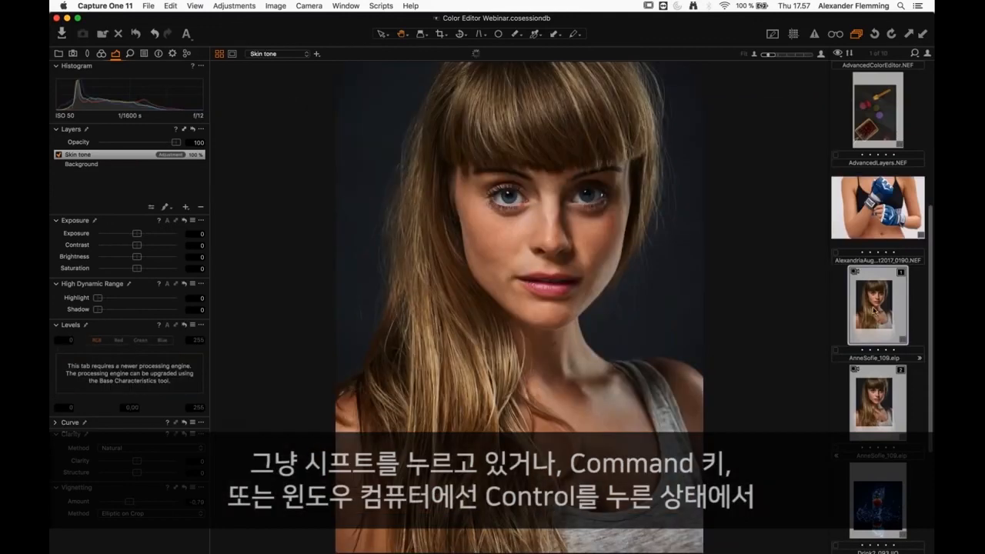
left_click(847, 395, "super")
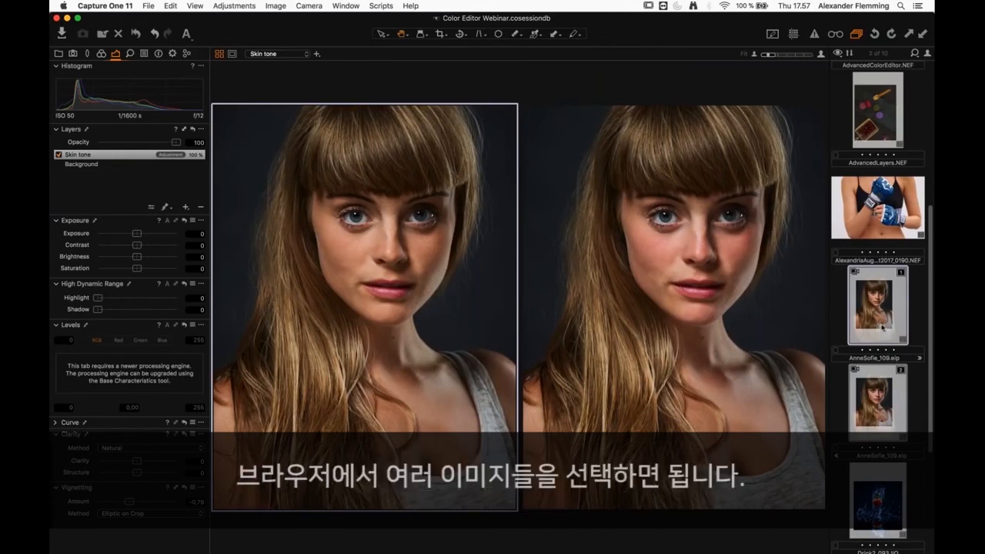
left_click(219, 54)
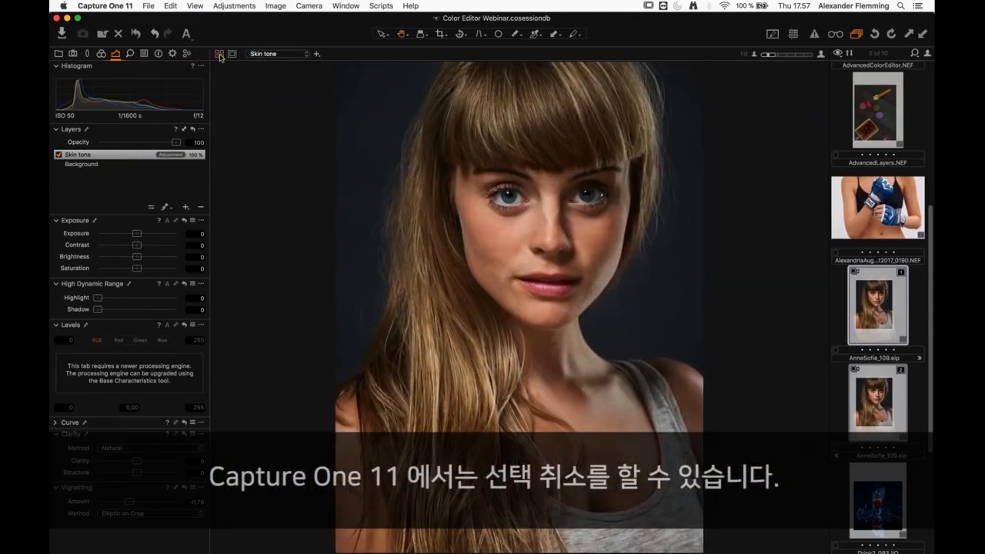
left_click(873, 287)
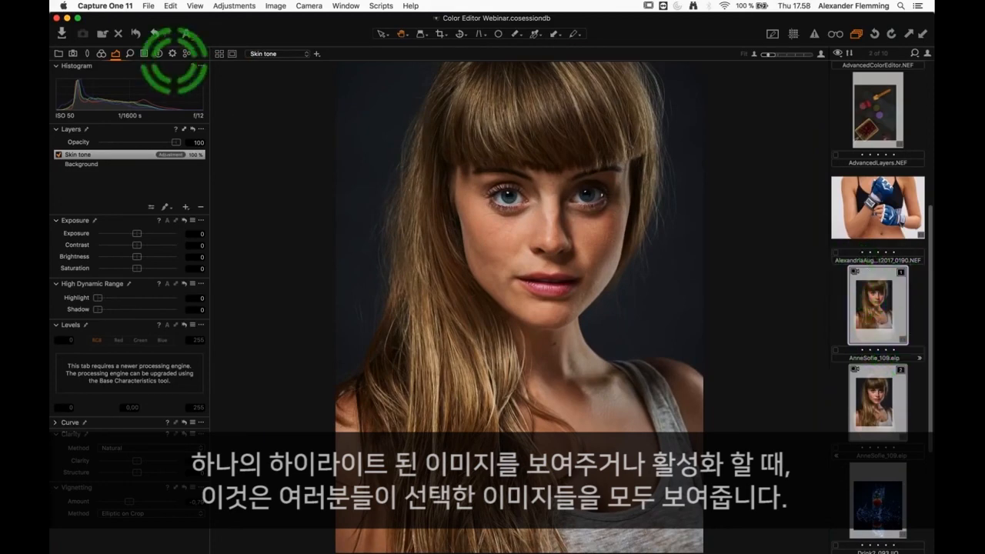
left_click(219, 55)
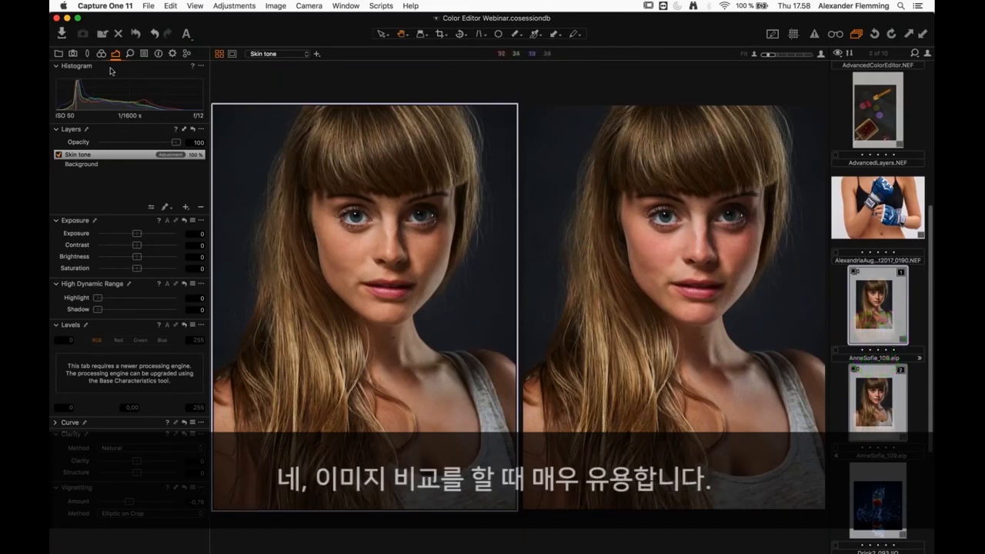
Display the color tools with Layers and Color Balance collapsed and the Color Editor expanded in its Advanced mode.
left_click(103, 55)
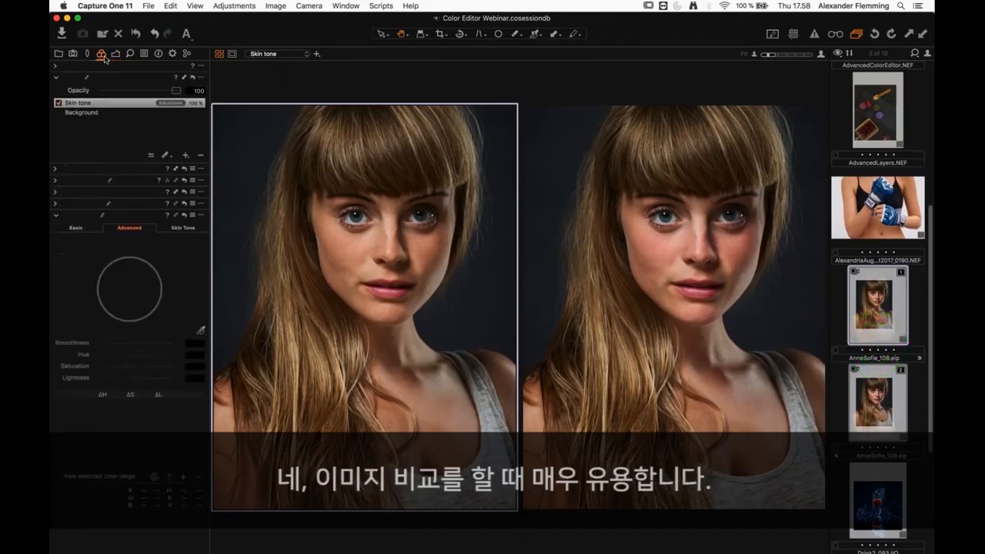
left_click(112, 56)
left_click(104, 55)
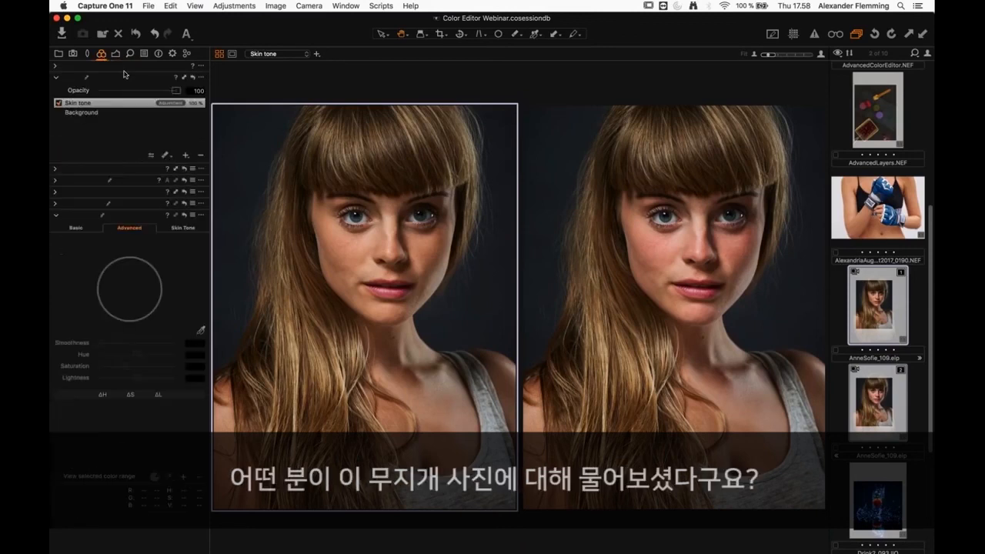
left_click(127, 55)
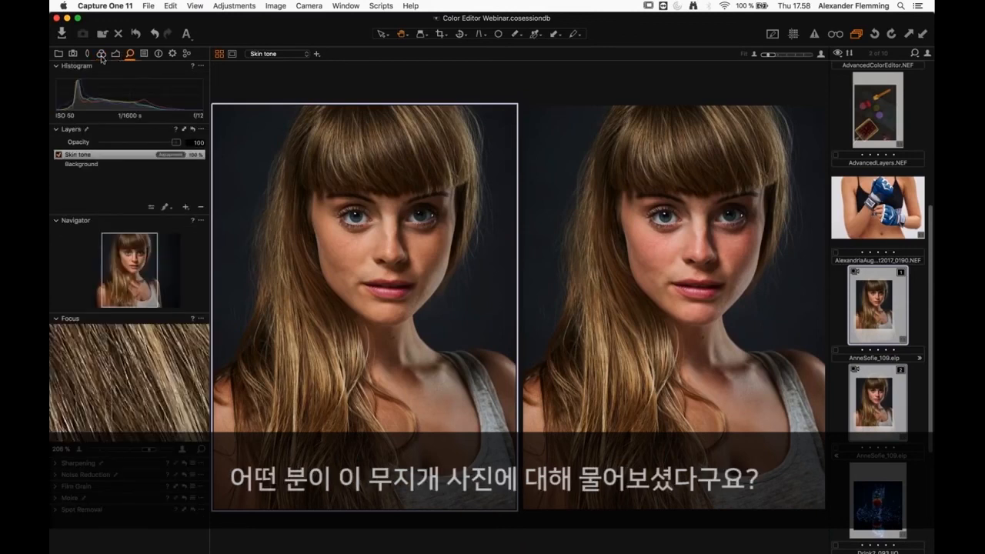
left_click(101, 56)
left_click(55, 216)
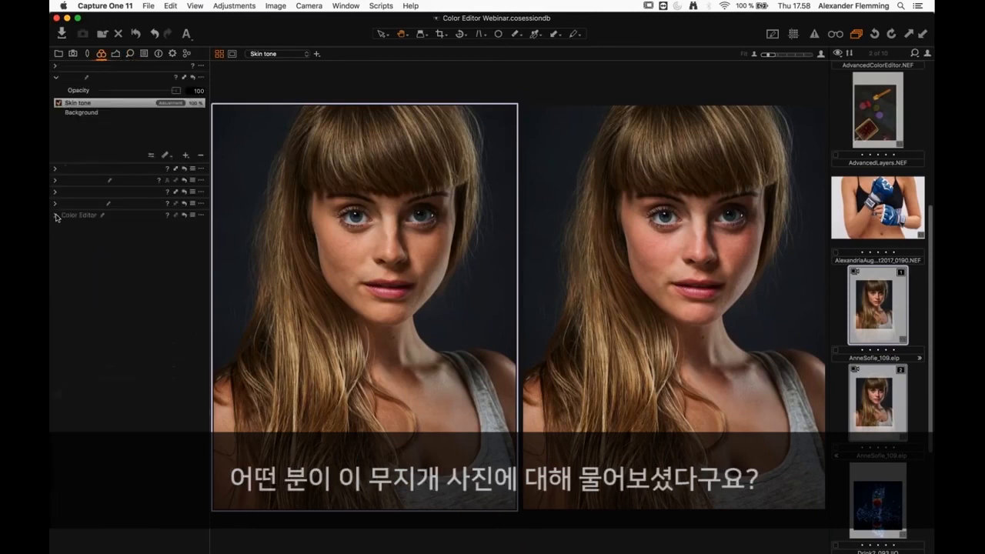
left_click(56, 204)
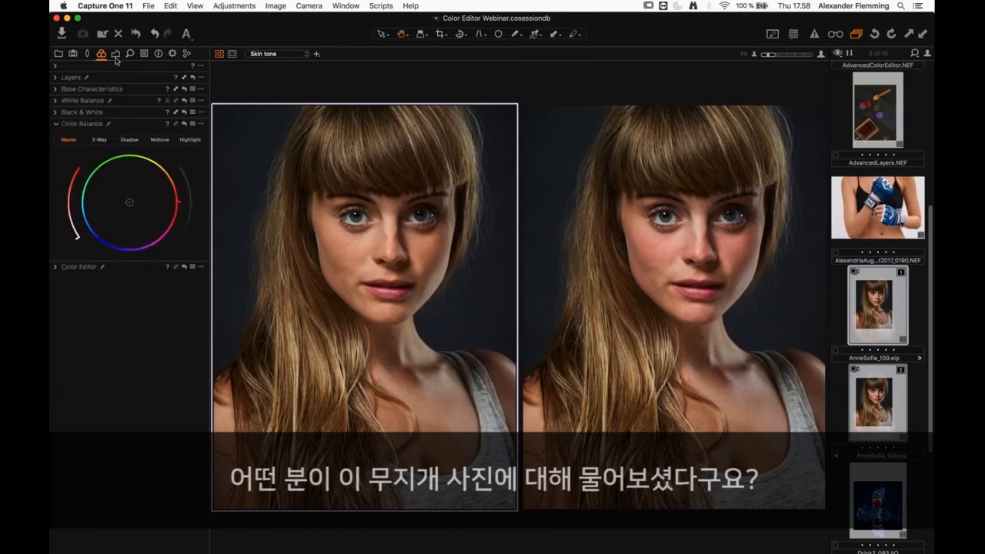
left_click(55, 267)
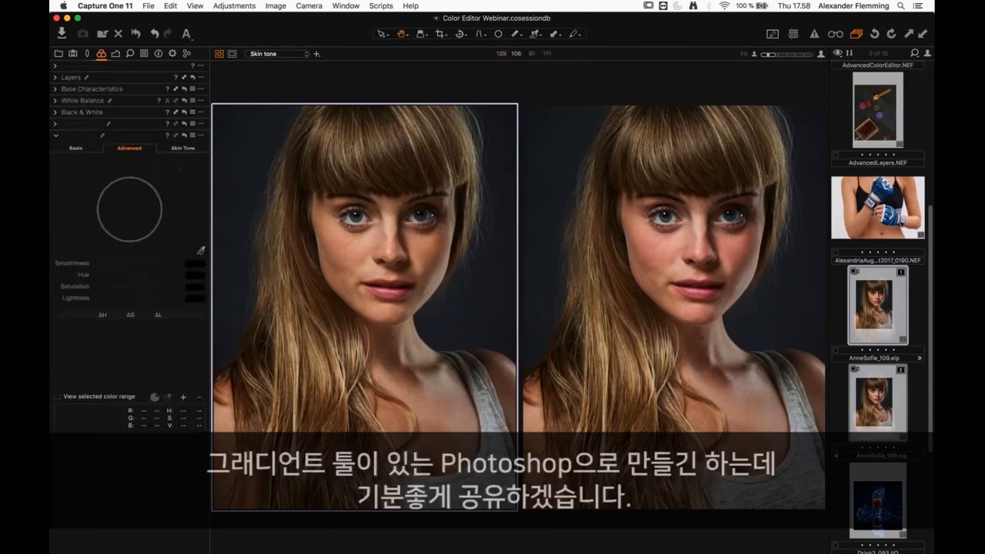
Open the HSL table.psd image, hide the image browser and expand the Histogram tool.
scroll(931, 413, "down", 5)
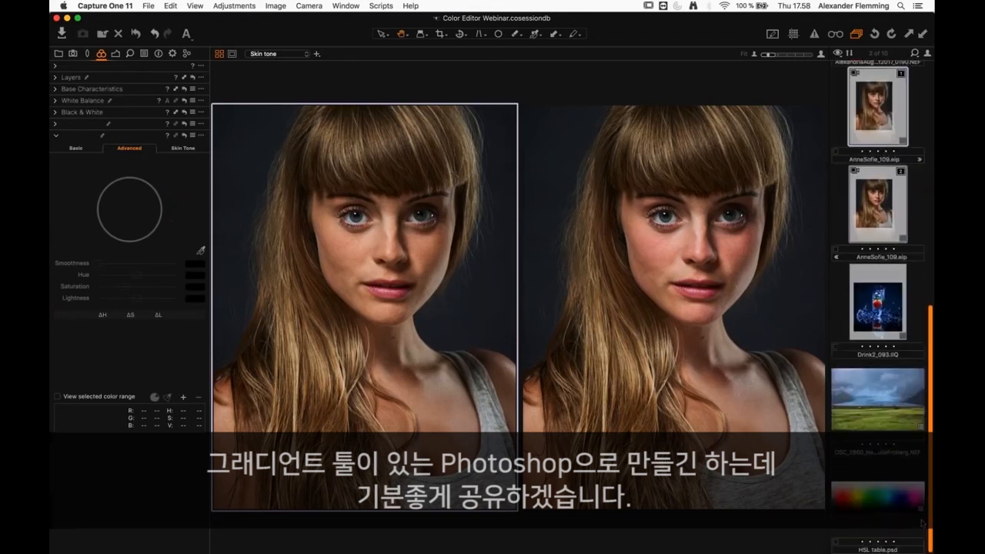
left_click(881, 495)
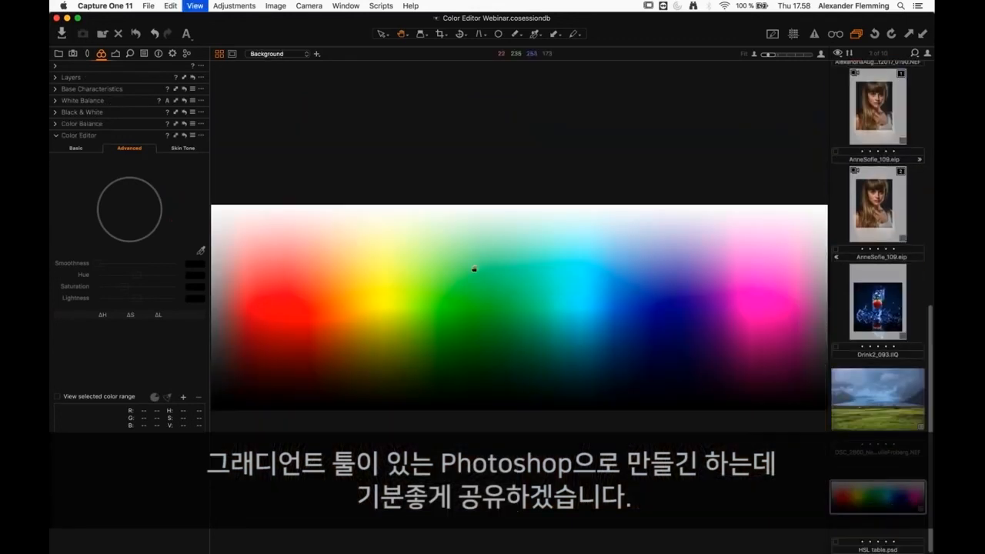
key("super+b")
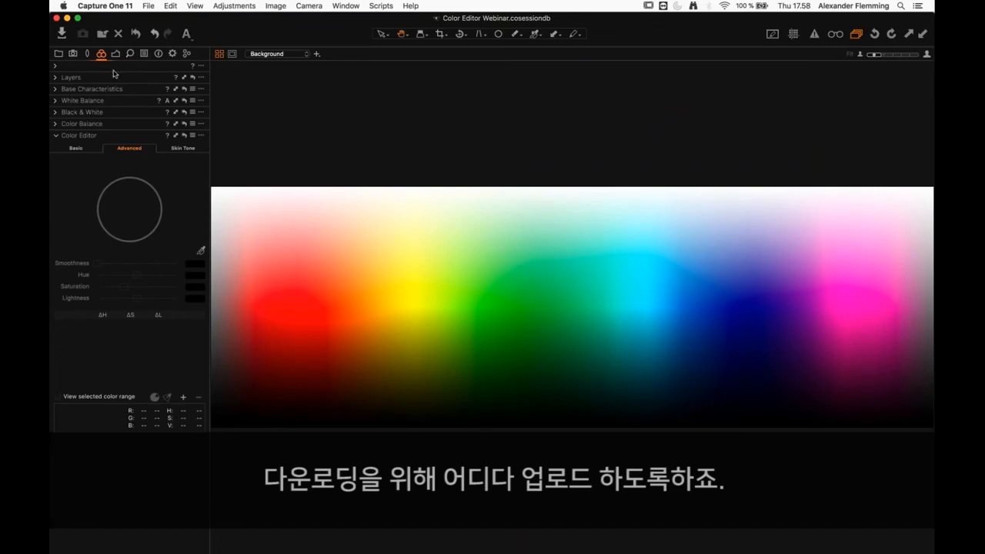
left_click(56, 66)
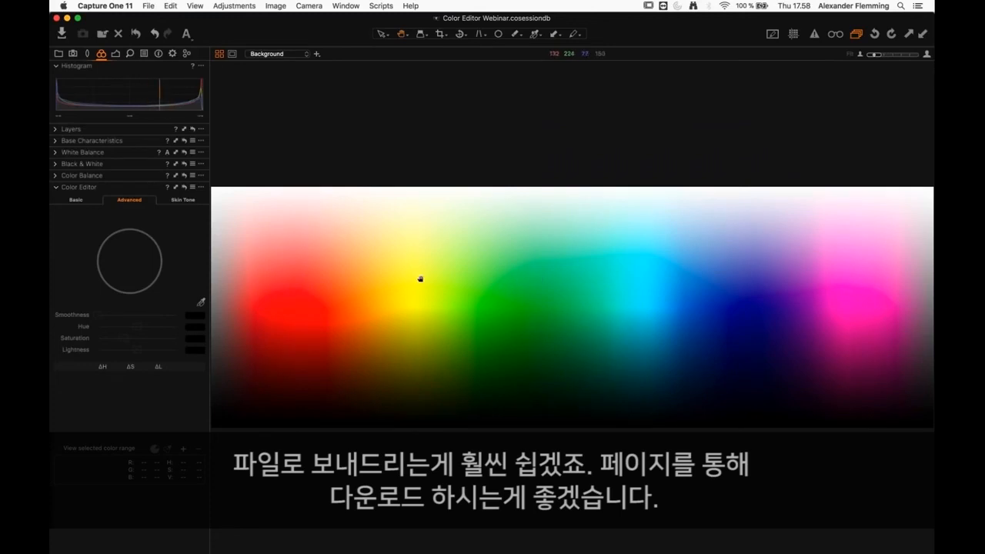
key("super+Tab")
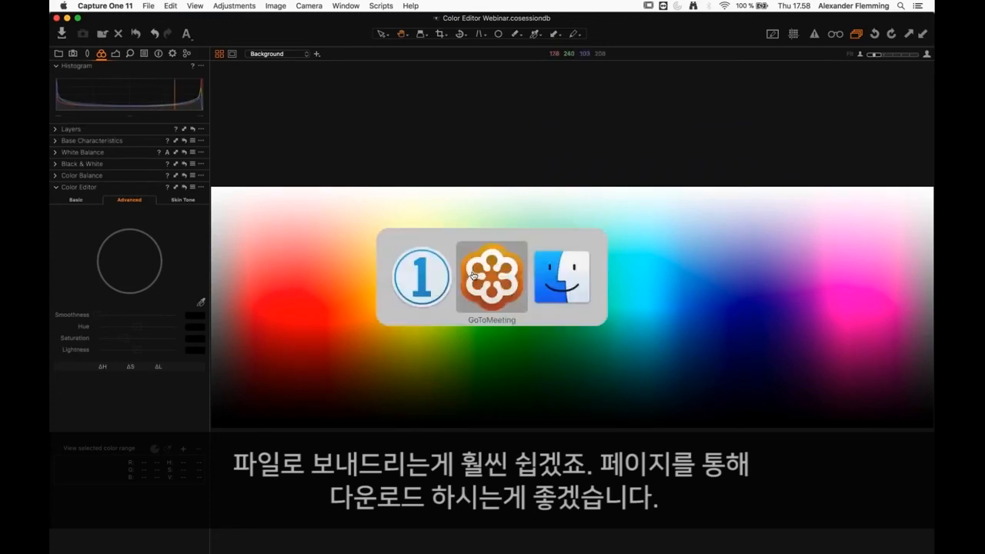
left_click(597, 121)
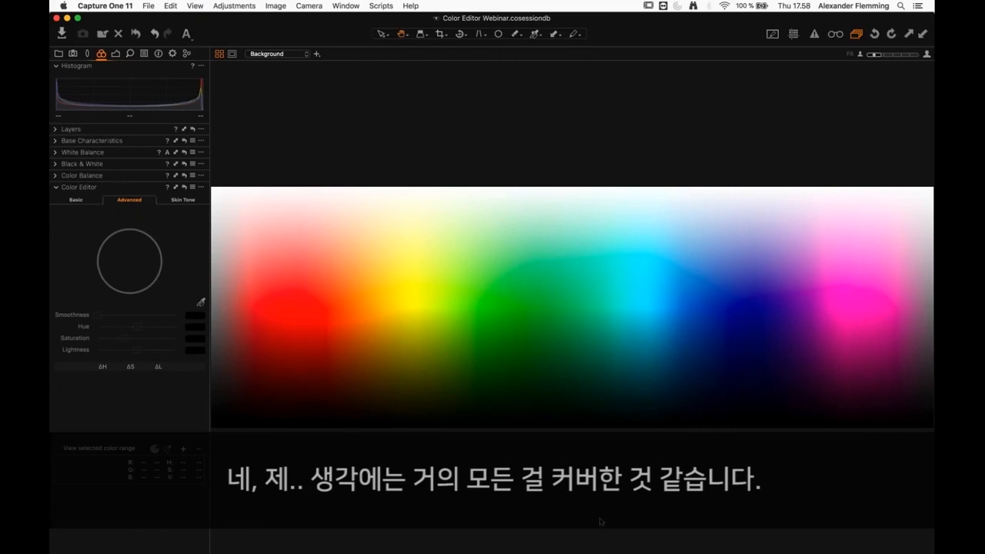
Show the image browser, view the cloudy landscape photo, and open the boxing-glove photo.
key("super+b")
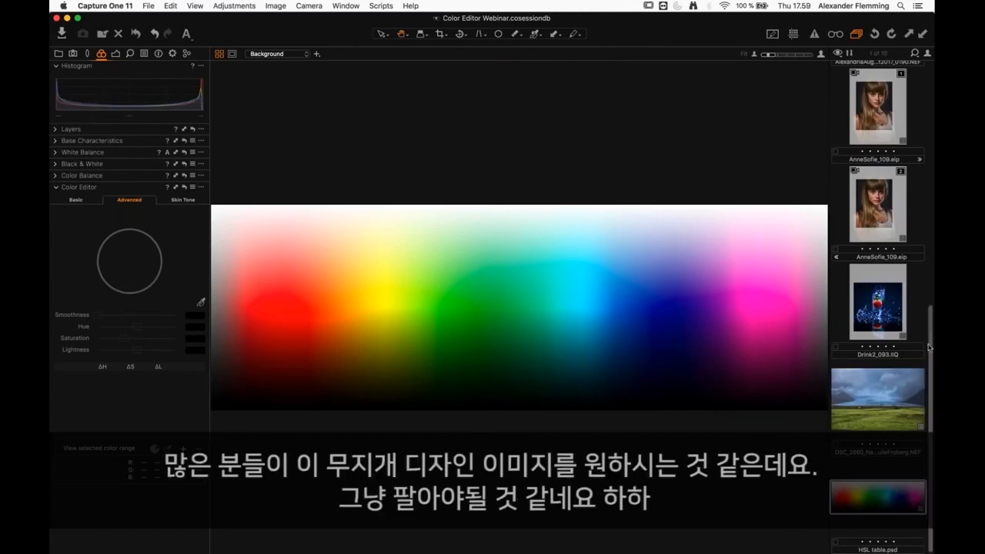
scroll(920, 369, "up", 5)
scroll(916, 396, "down", 5)
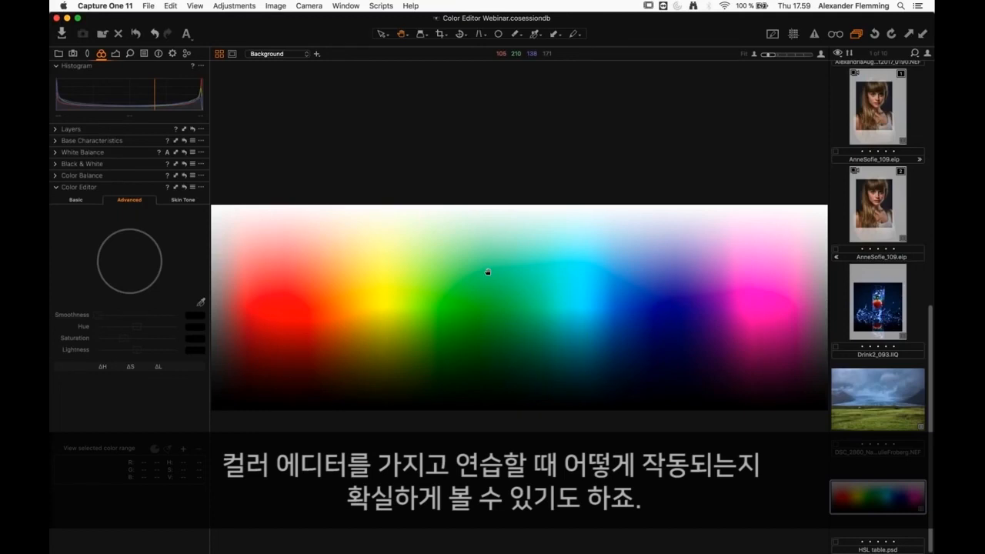
left_click(888, 420)
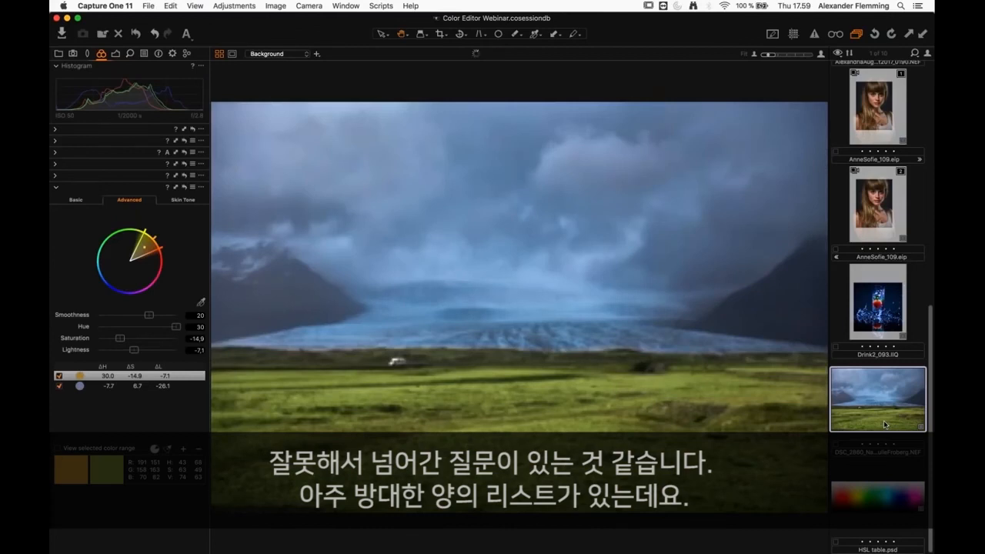
scroll(929, 254, "up", 3)
scroll(929, 254, "up", 10)
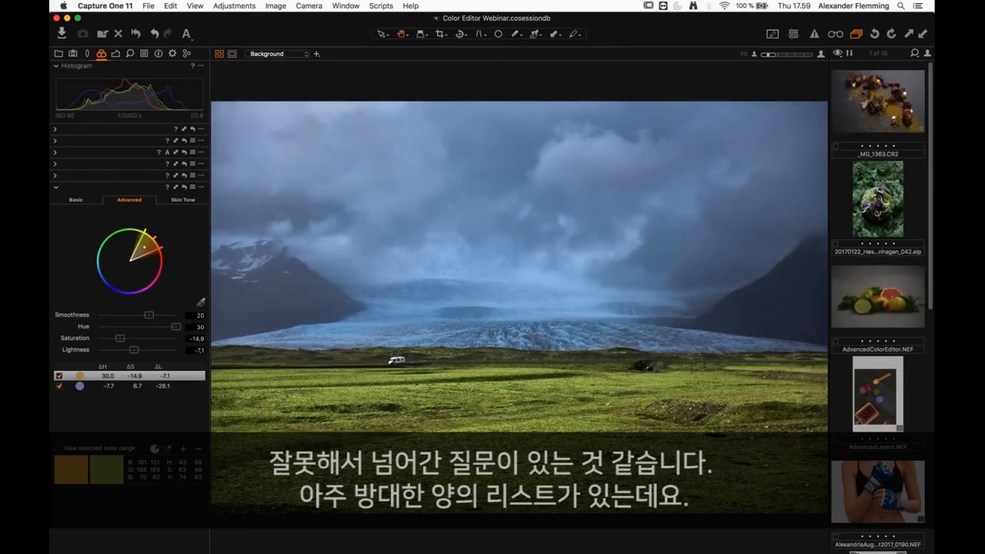
left_click(877, 492)
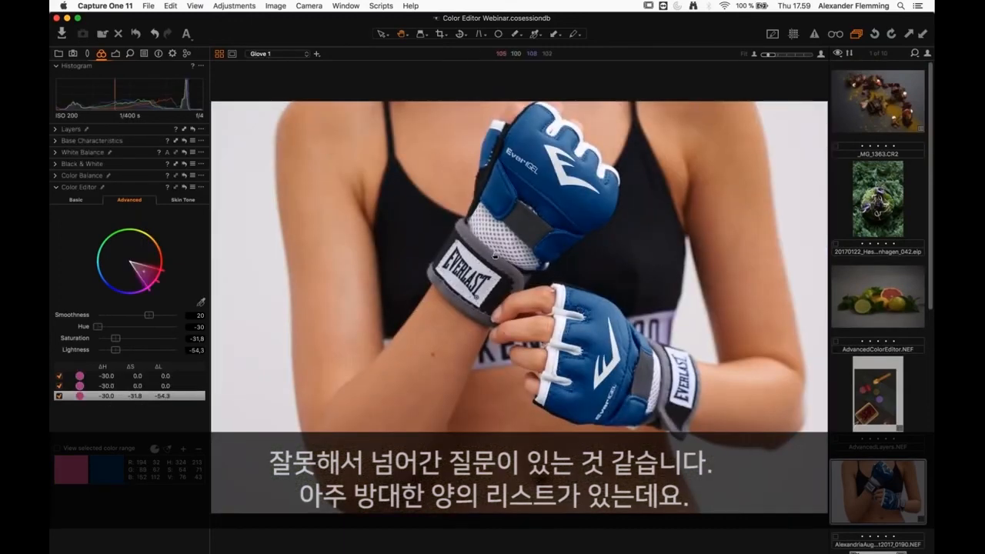
Hide the image browser and sample the skin color on the woman's arm for the Color Editor's Skin Tone mode.
key("super+b")
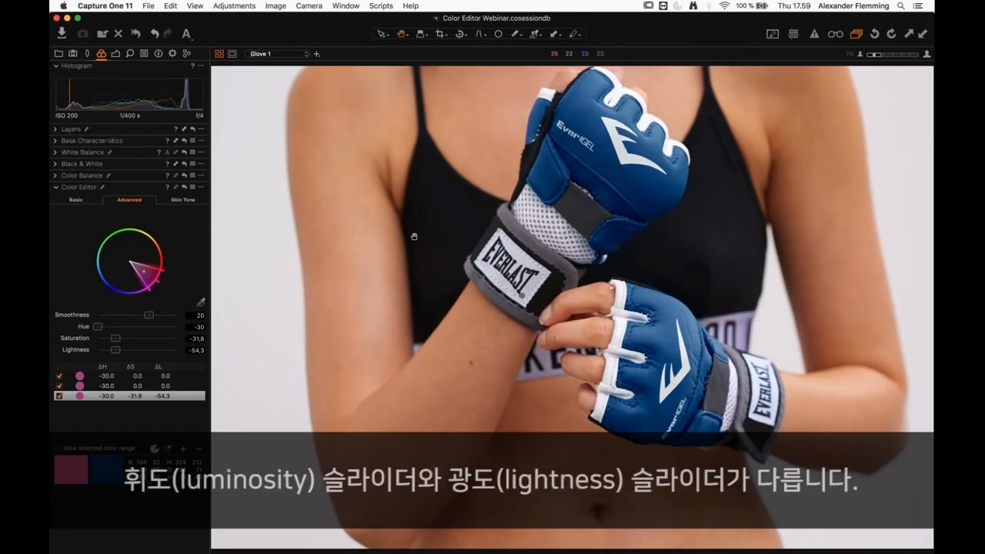
left_click(176, 201)
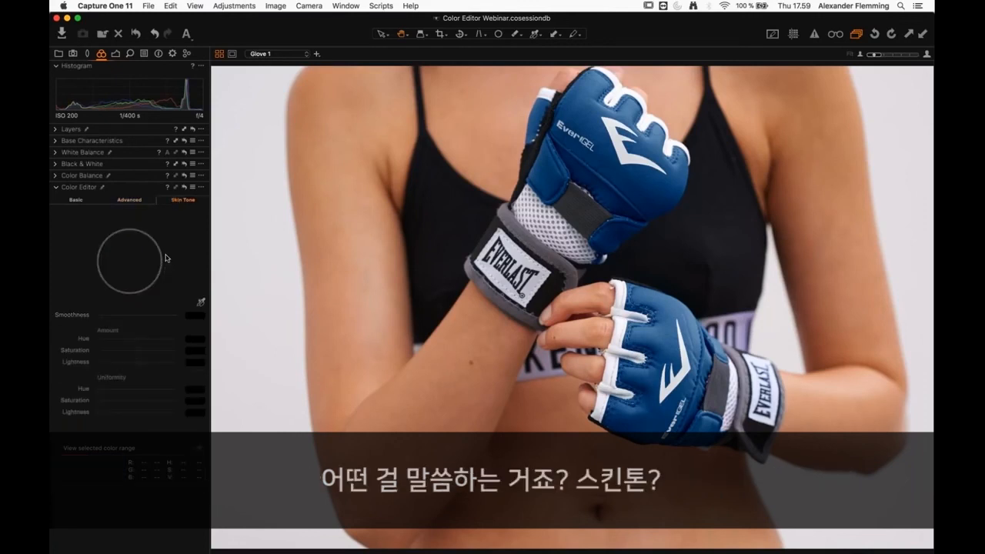
left_click(200, 302)
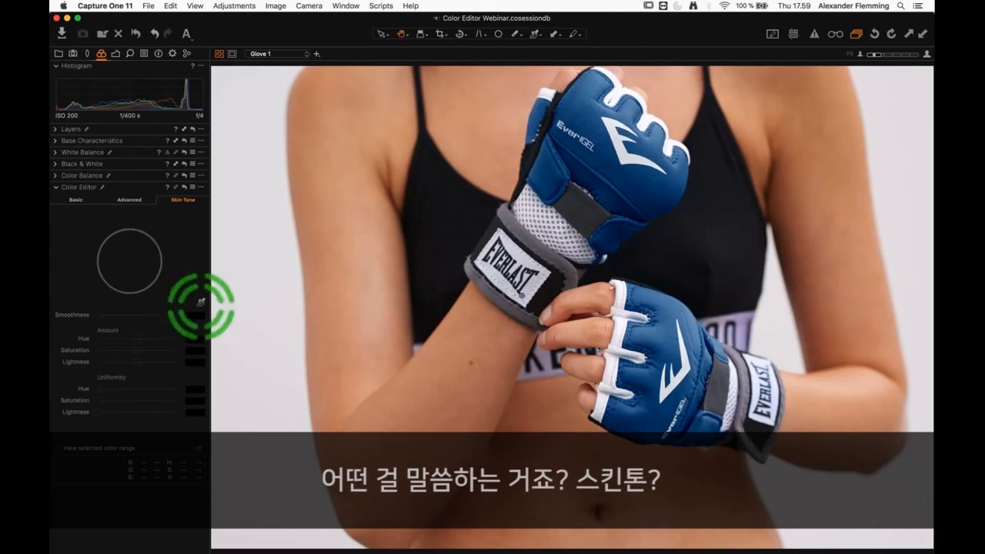
left_click(354, 212)
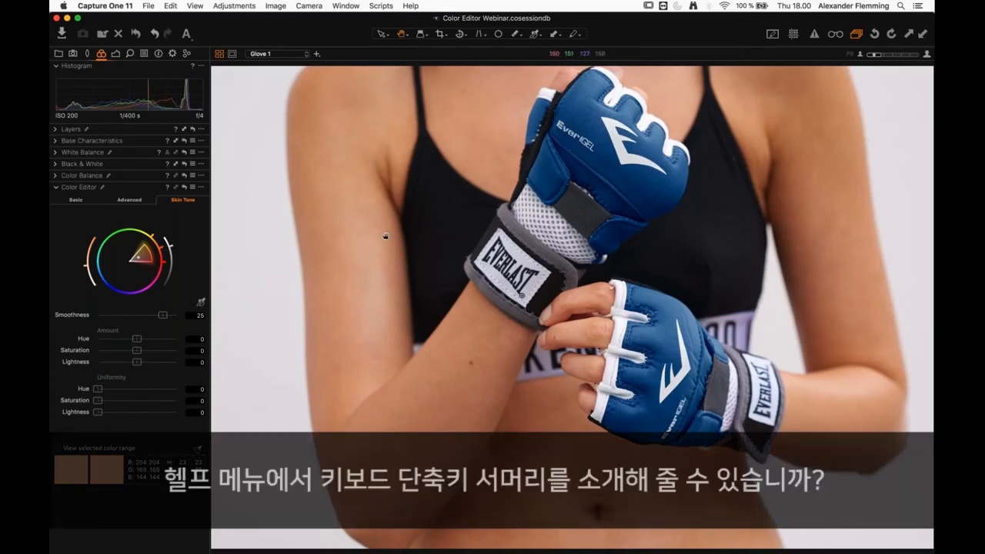
Show the image browser and locate the Keyboard Shortcut Summary and Edit Keyboard Shortcuts commands without opening the shortcut editor.
key("super+b")
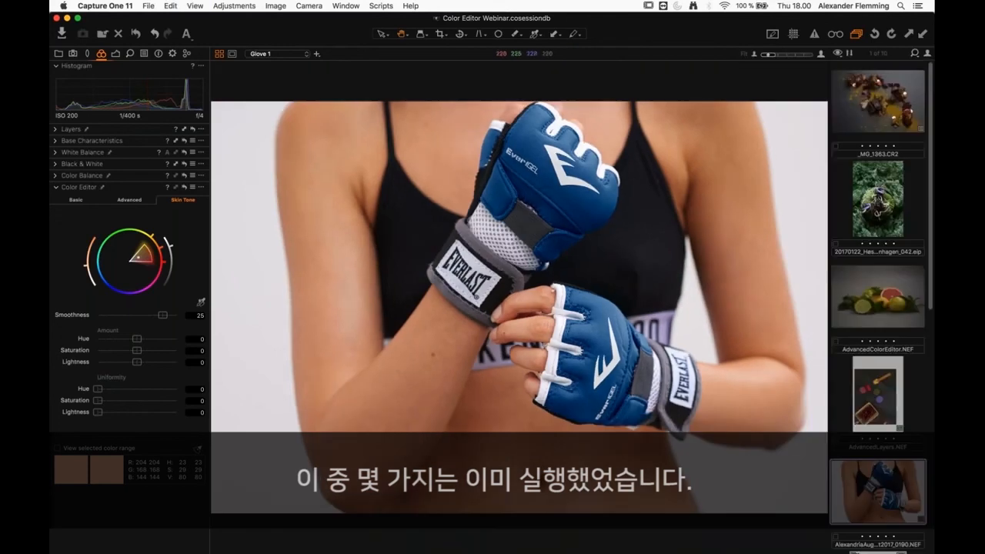
key("super+shift+slash")
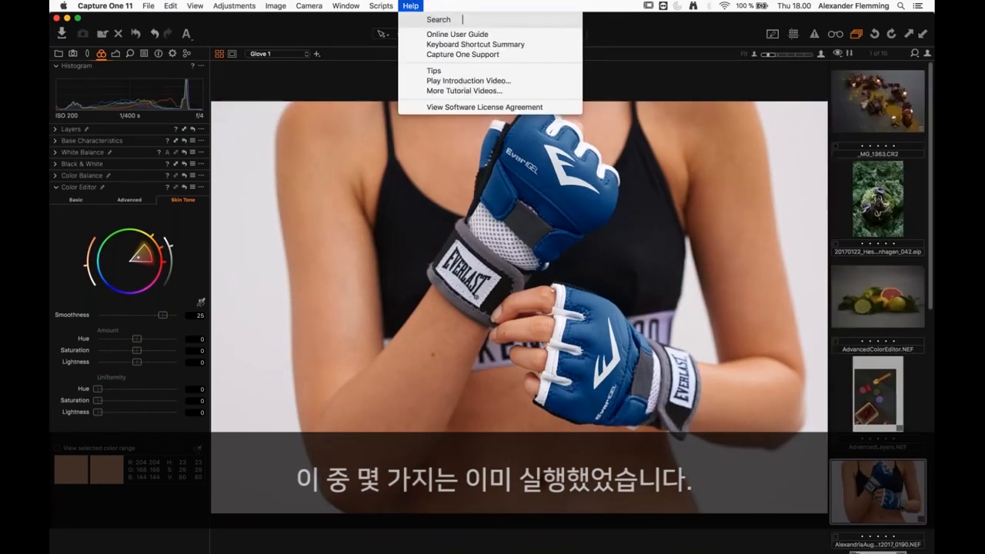
left_click(475, 46)
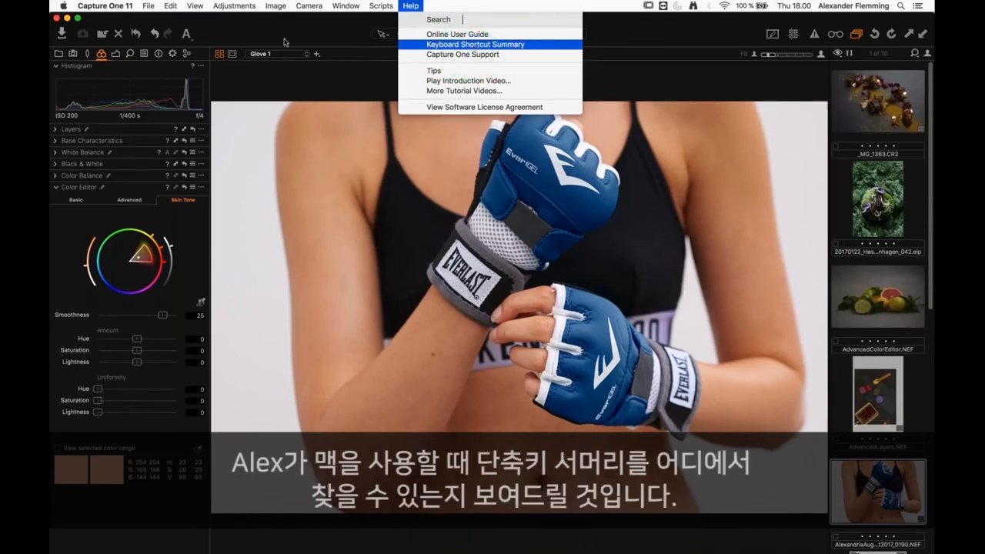
left_click(108, 5)
left_click(144, 88)
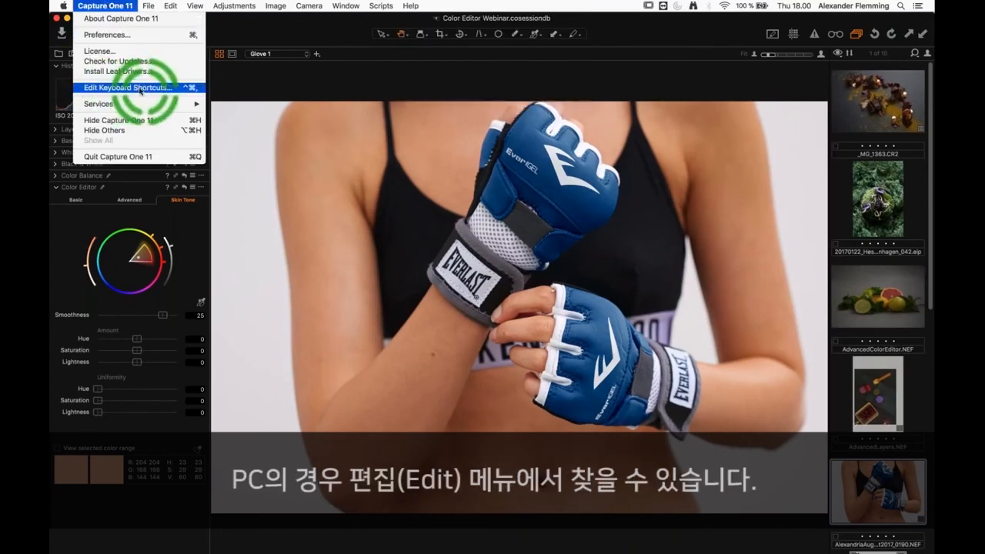
left_click(191, 90)
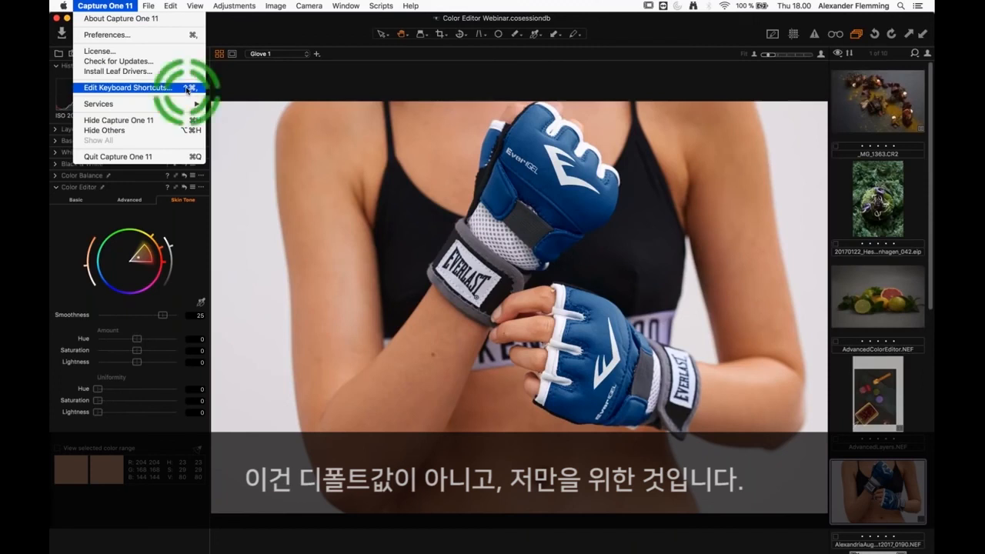
left_click(187, 90)
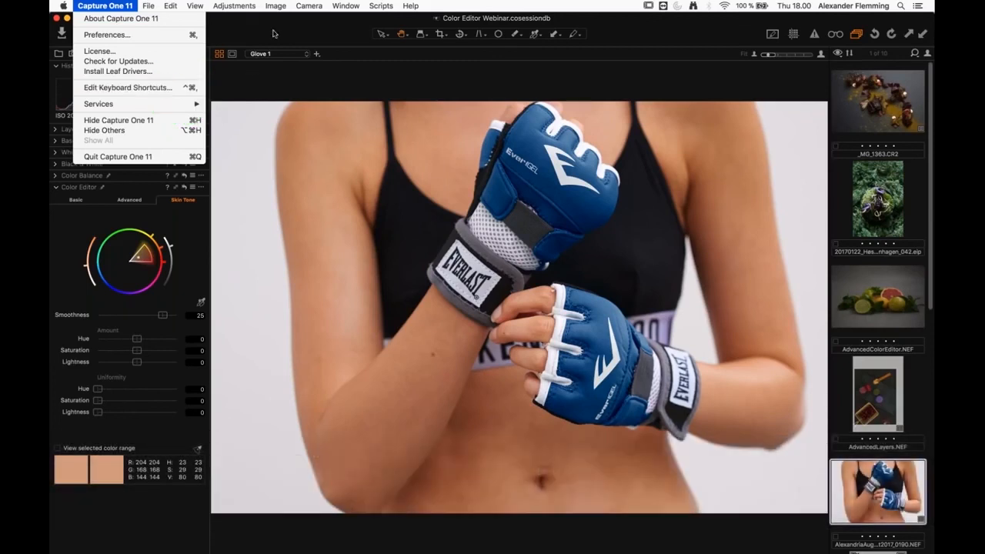
left_click(332, 59)
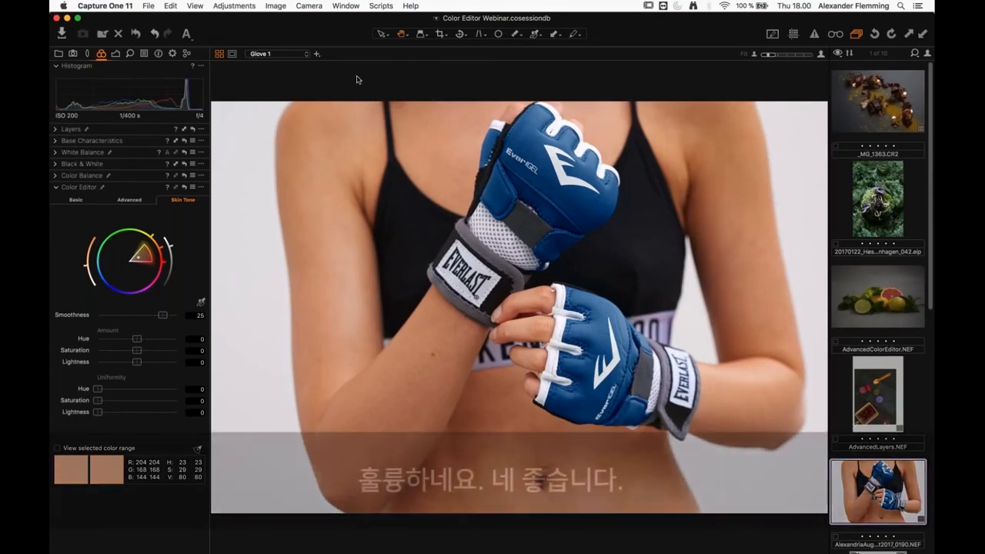